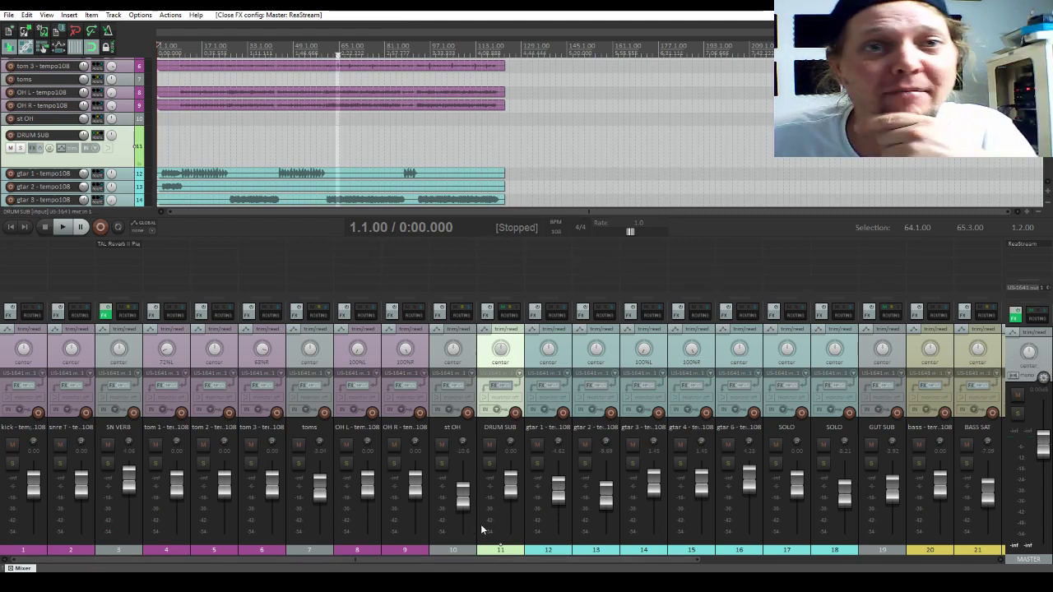
# - Play the full mix from the start while looking through all tracks in the mixer and the arrangement
pyautogui.moveTo(230, 568); pyautogui.dragTo(646, 562)
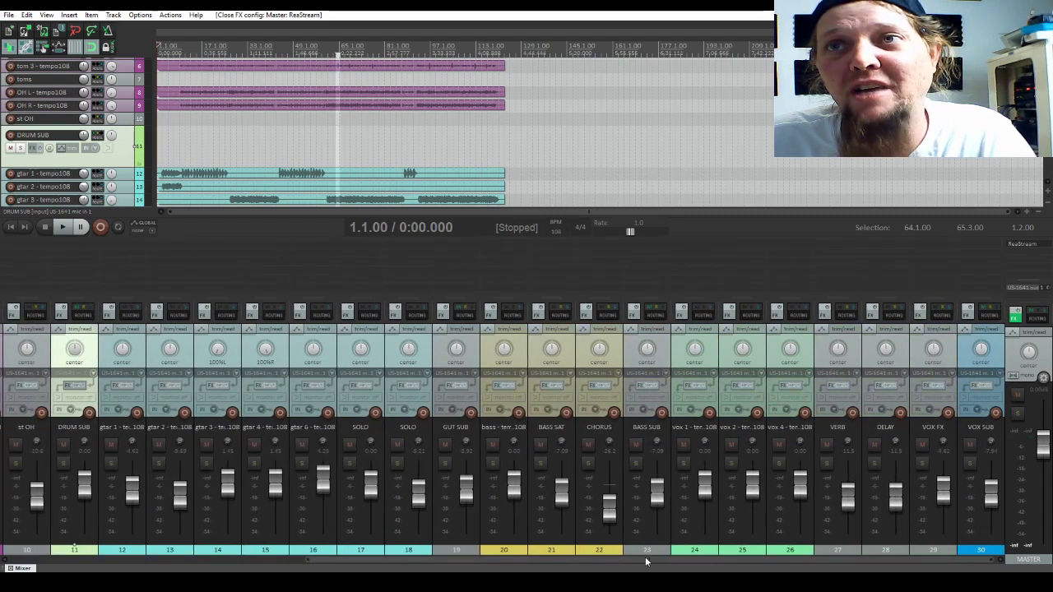
pyautogui.hscroll(-5, 58, 278)
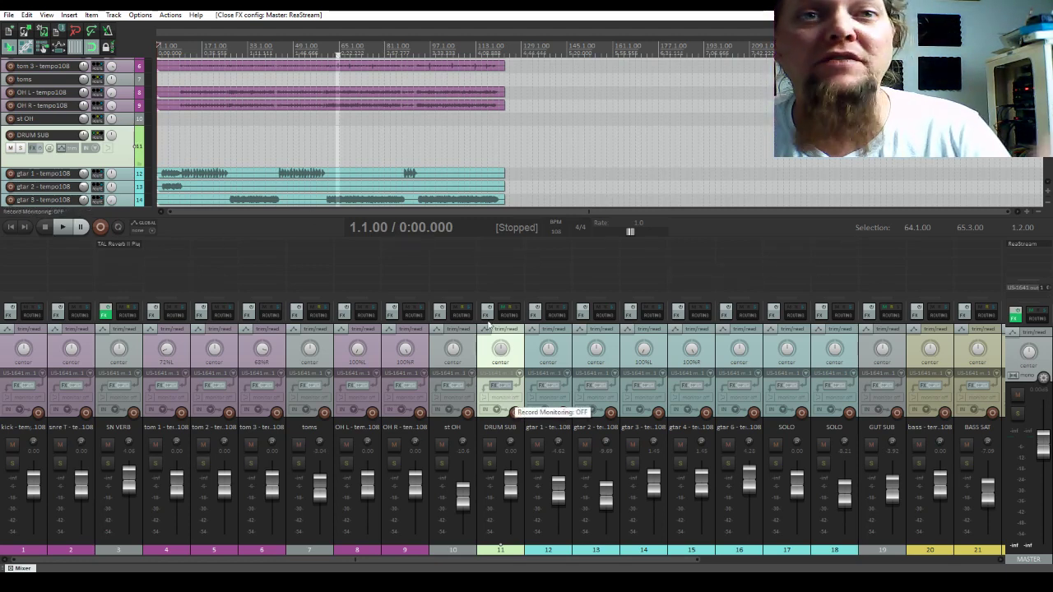
pyautogui.press('space')
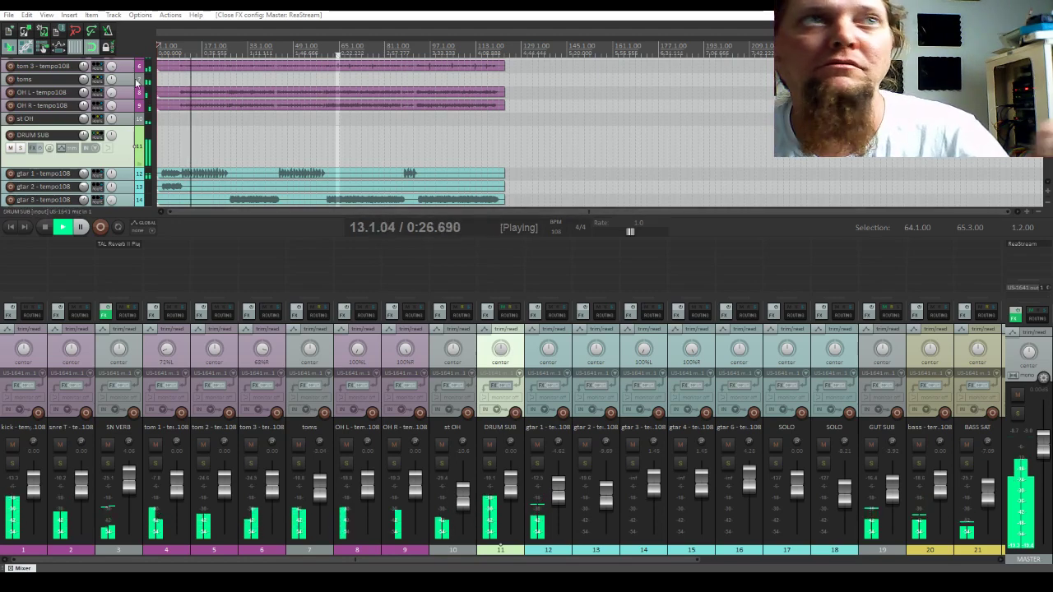
pyautogui.click(47, 15)
pyautogui.click(66, 39)
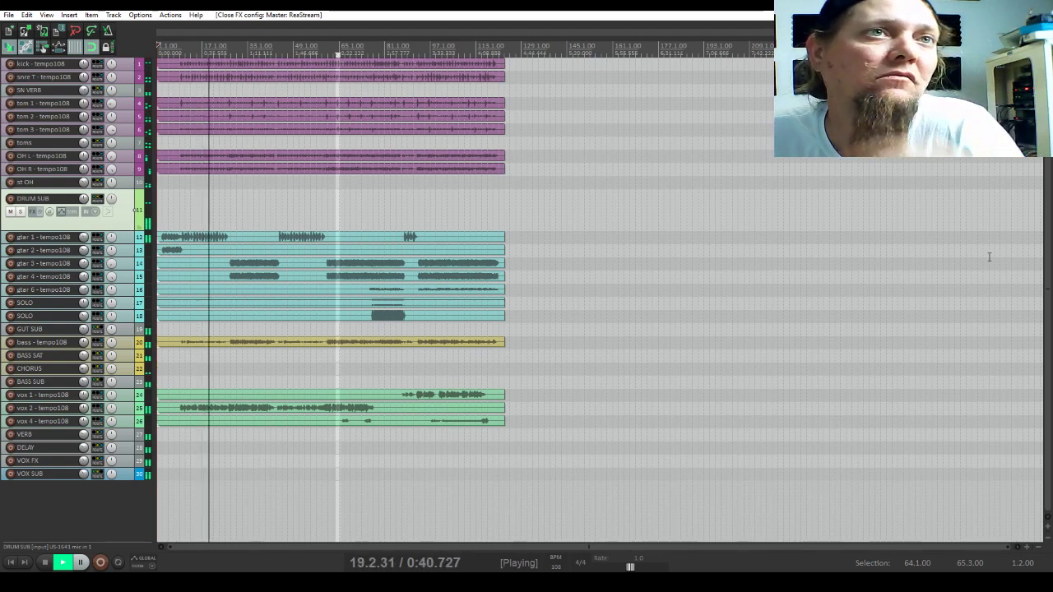
pyautogui.press('space')
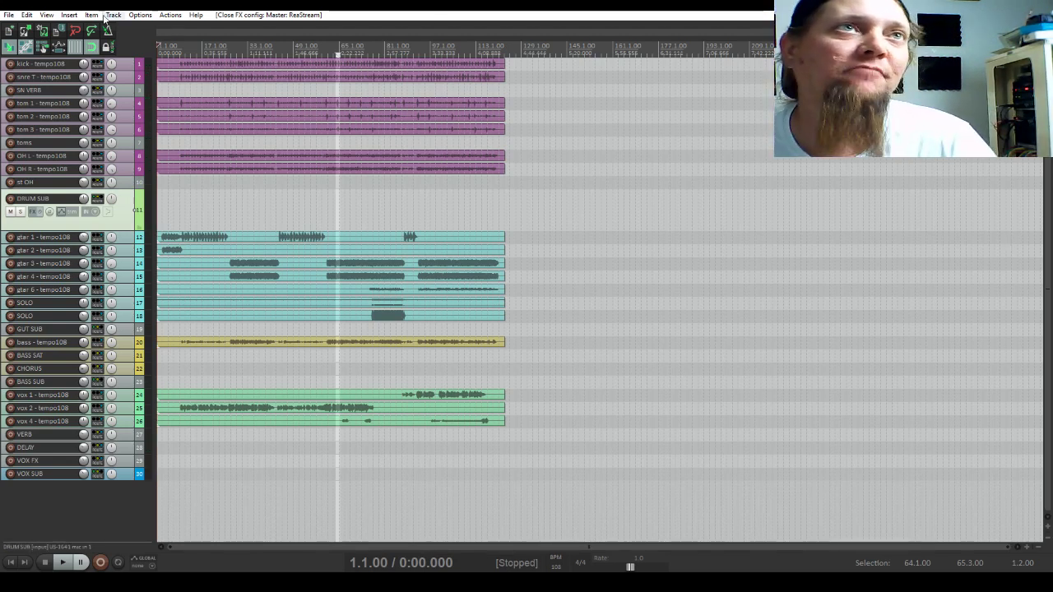
pyautogui.click(48, 15)
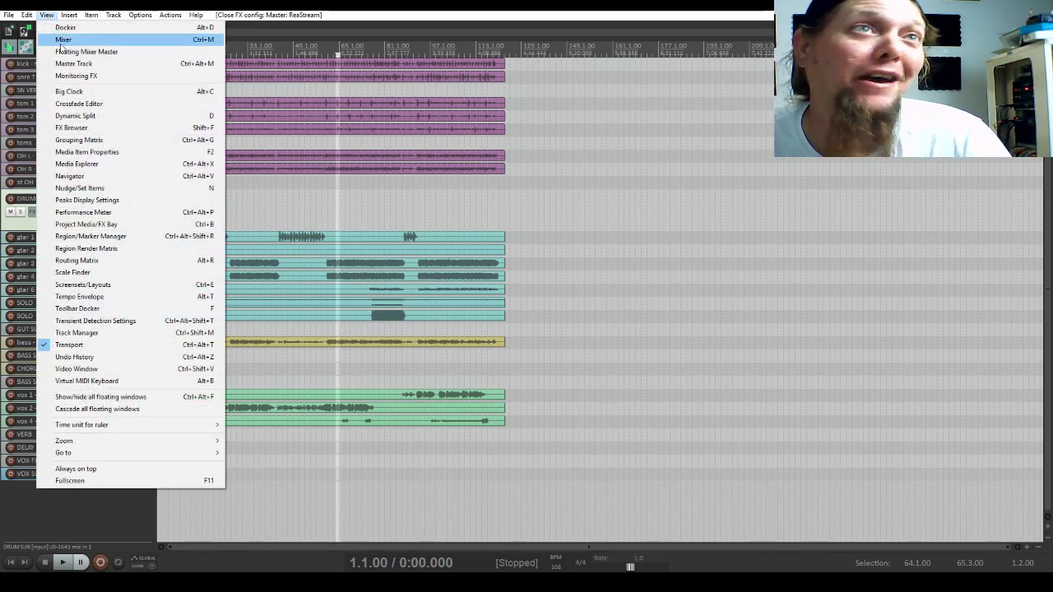
pyautogui.click(63, 39)
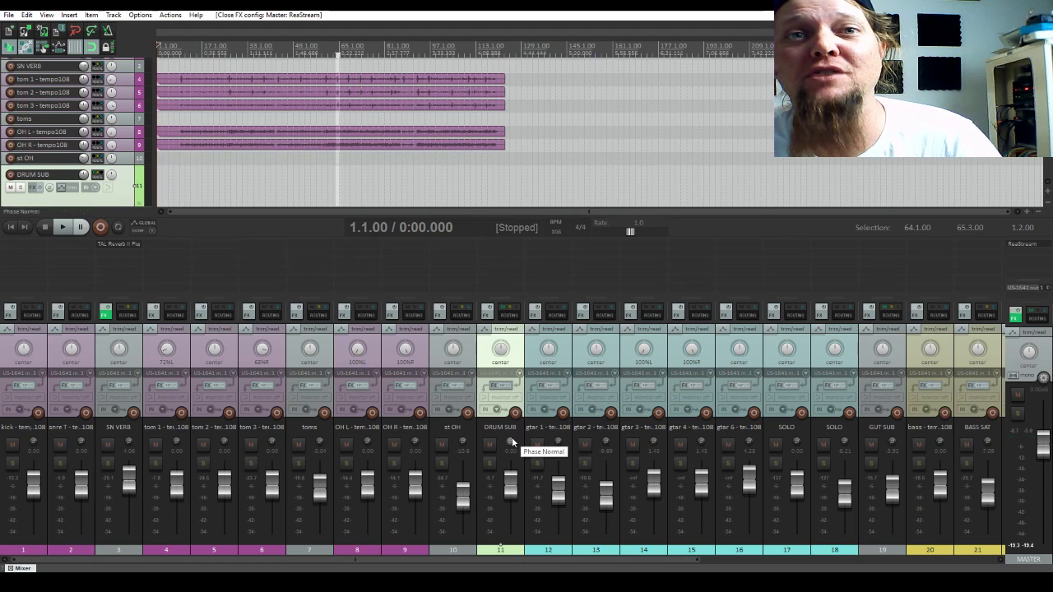
# - Solo the DRUM SUB track and listen to the drums from bar 9
pyautogui.click(490, 463)
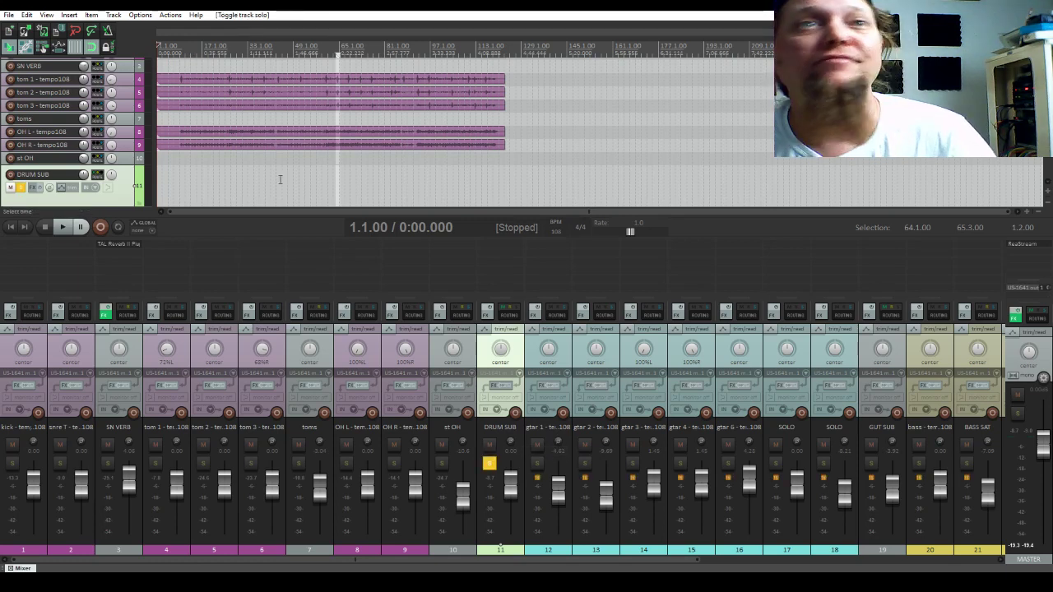
pyautogui.click(178, 162)
pyautogui.press('space')
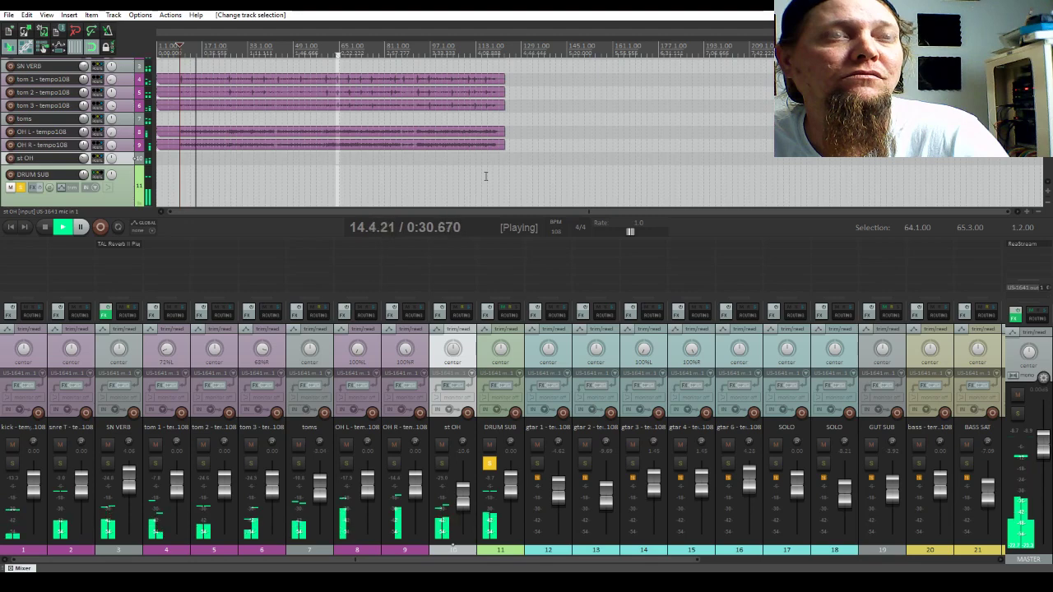
pyautogui.press('space')
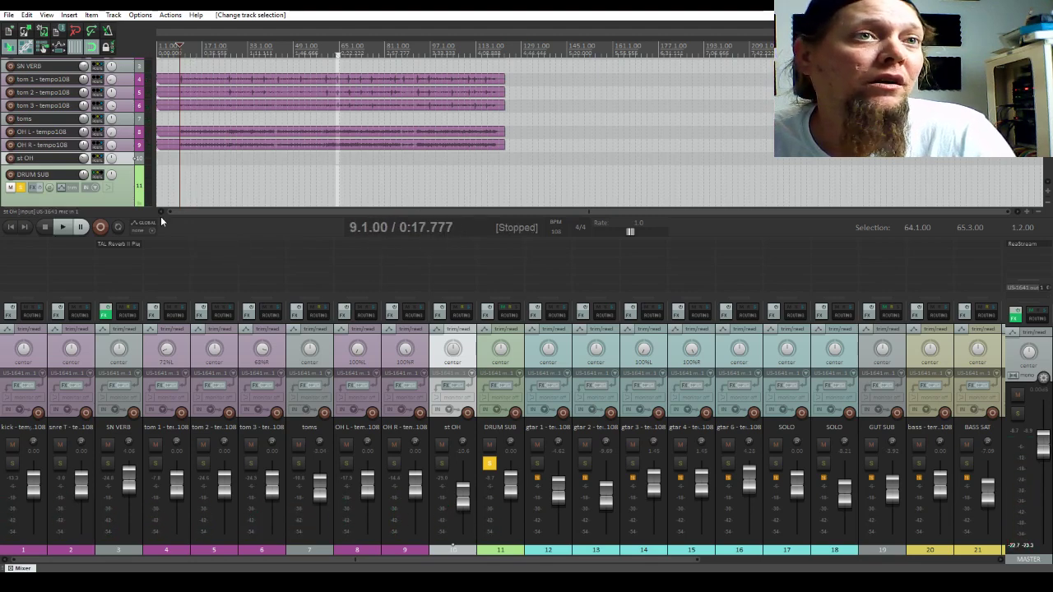
# - Insert ReaGate on the SN VERB track and place it before the TAL Reverb II plugin
pyautogui.click(122, 251)
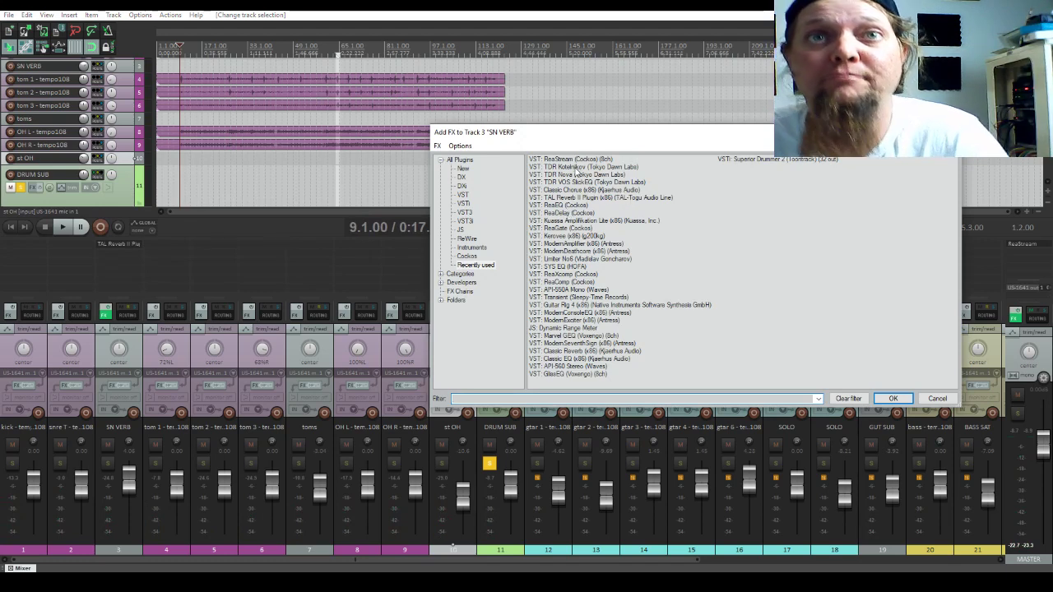
pyautogui.click(556, 228)
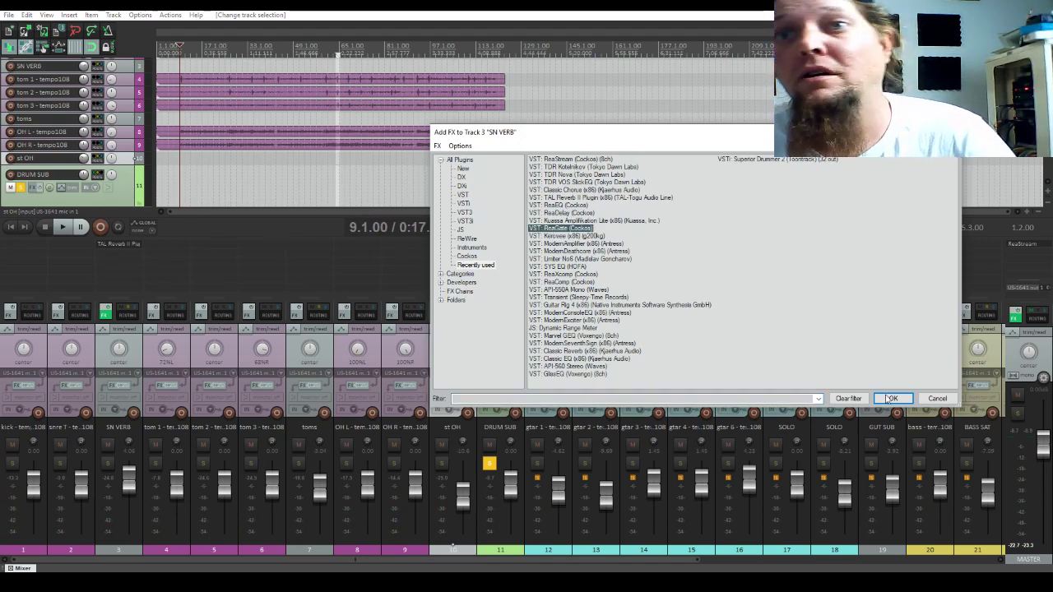
pyautogui.click(893, 398)
pyautogui.moveTo(99, 33); pyautogui.dragTo(344, 46)
pyautogui.moveTo(135, 251); pyautogui.dragTo(125, 244)
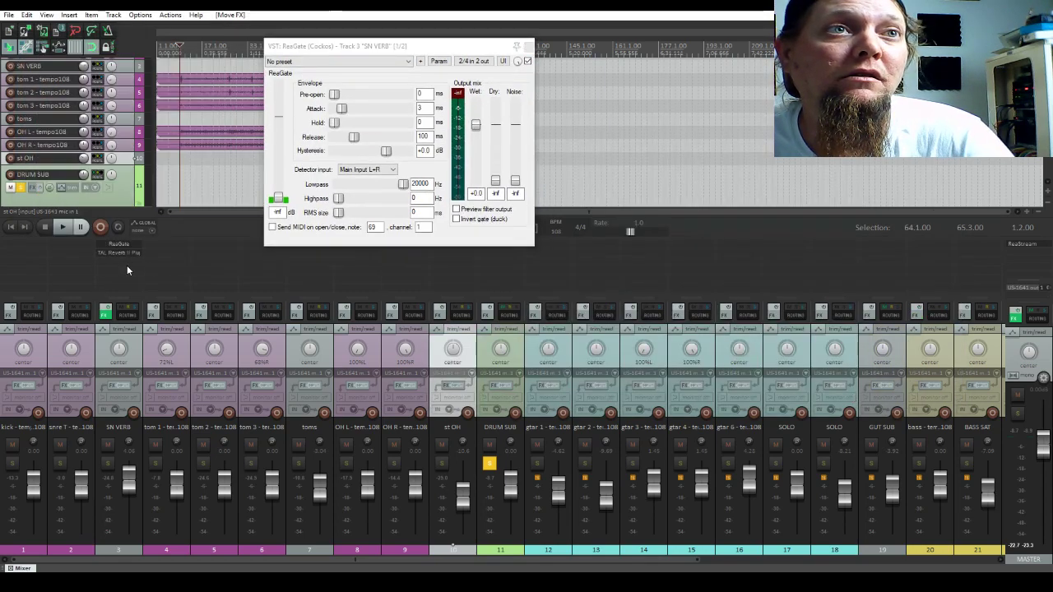
pyautogui.click(120, 245)
pyautogui.click(120, 243)
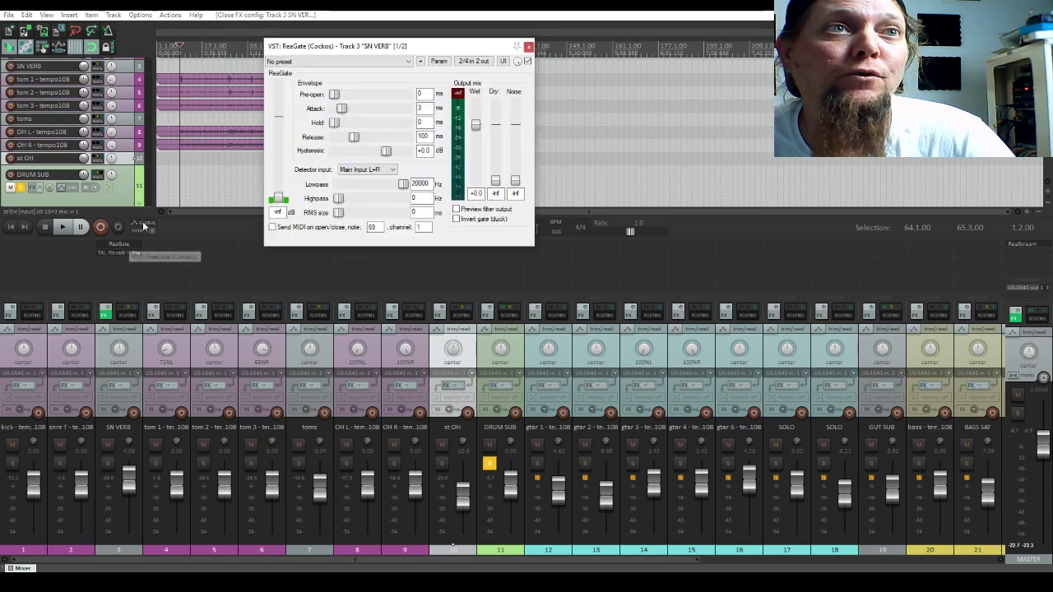
# - Load the "stock - snare gate" preset in ReaGate and set its threshold to about -22.2 dB during playback
pyautogui.click(357, 62)
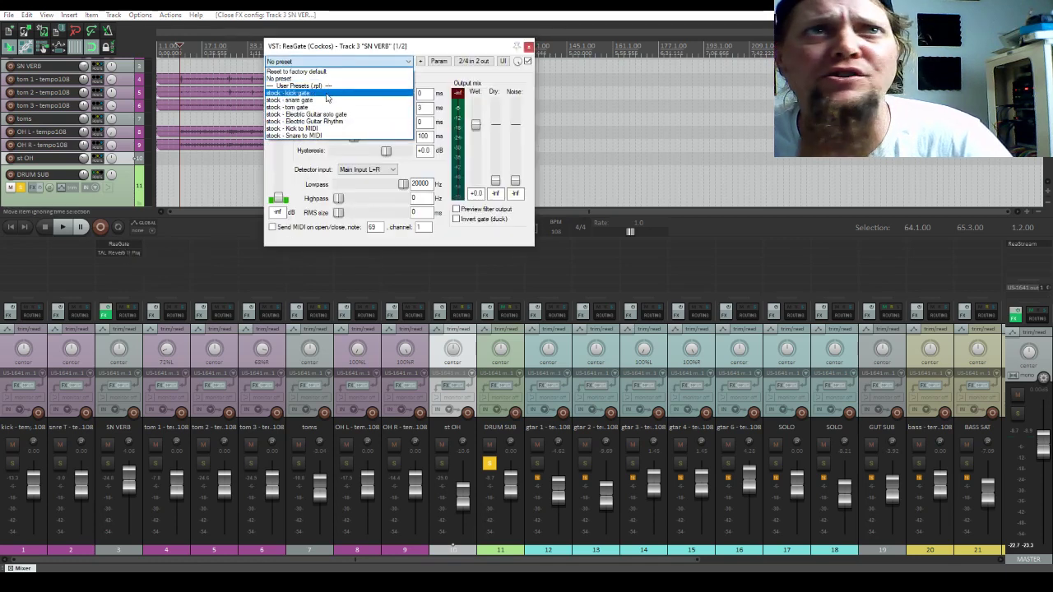
pyautogui.click(328, 97)
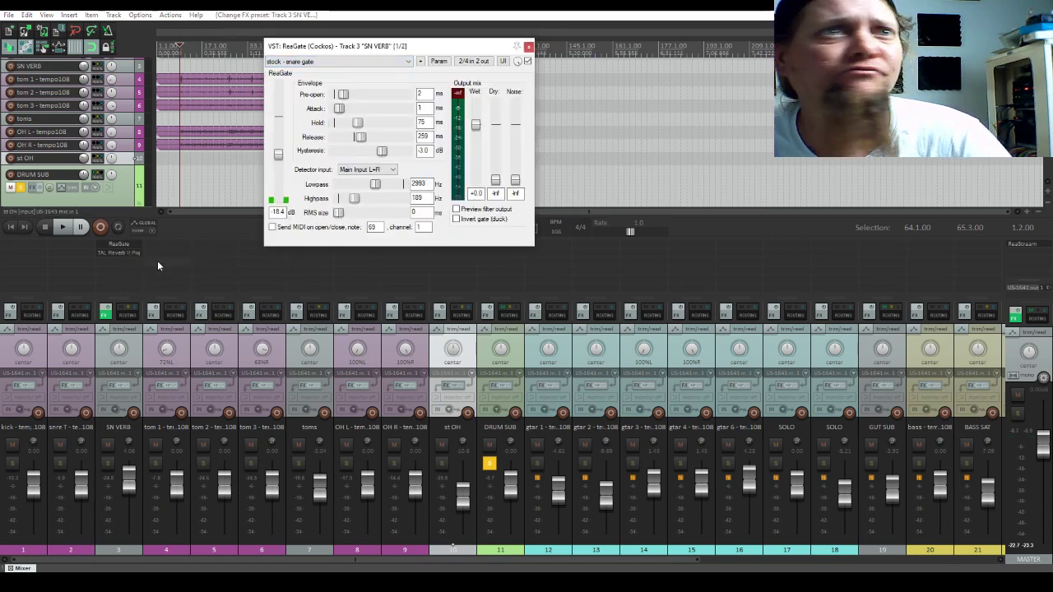
pyautogui.click(281, 168)
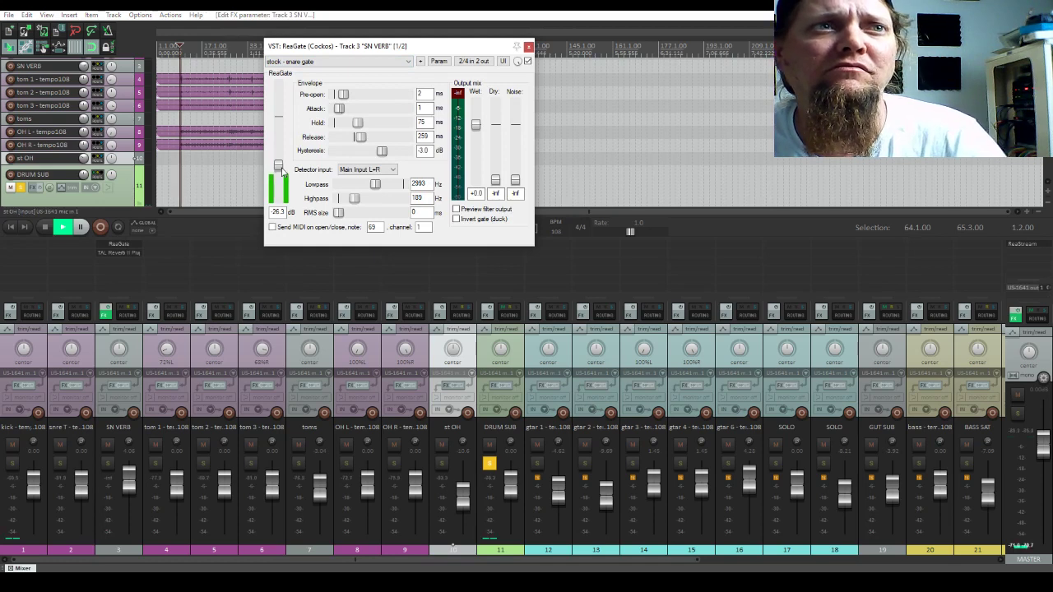
pyautogui.press('space')
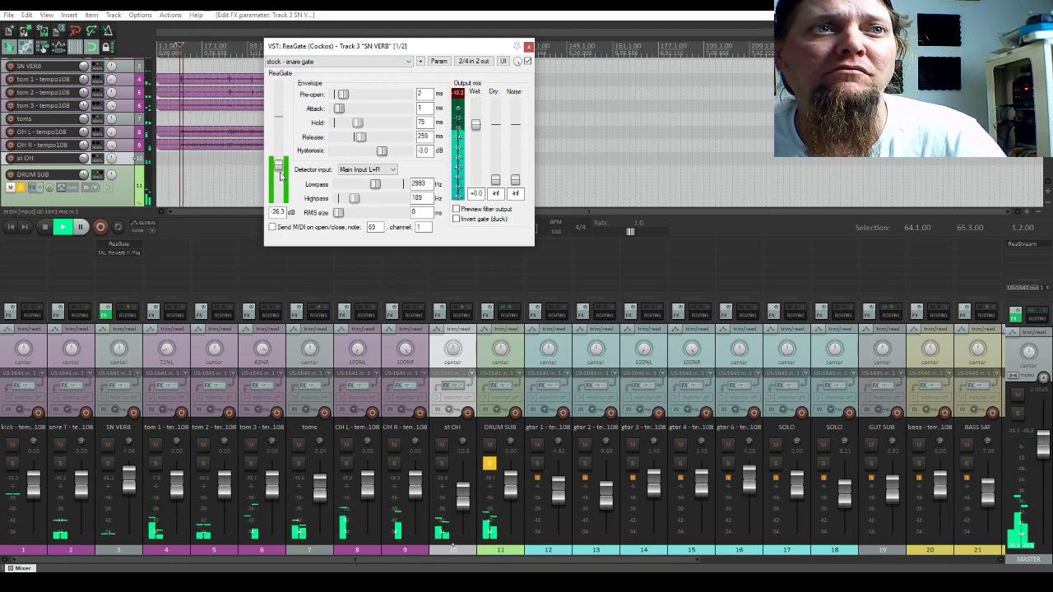
pyautogui.scroll(3, 280, 176)
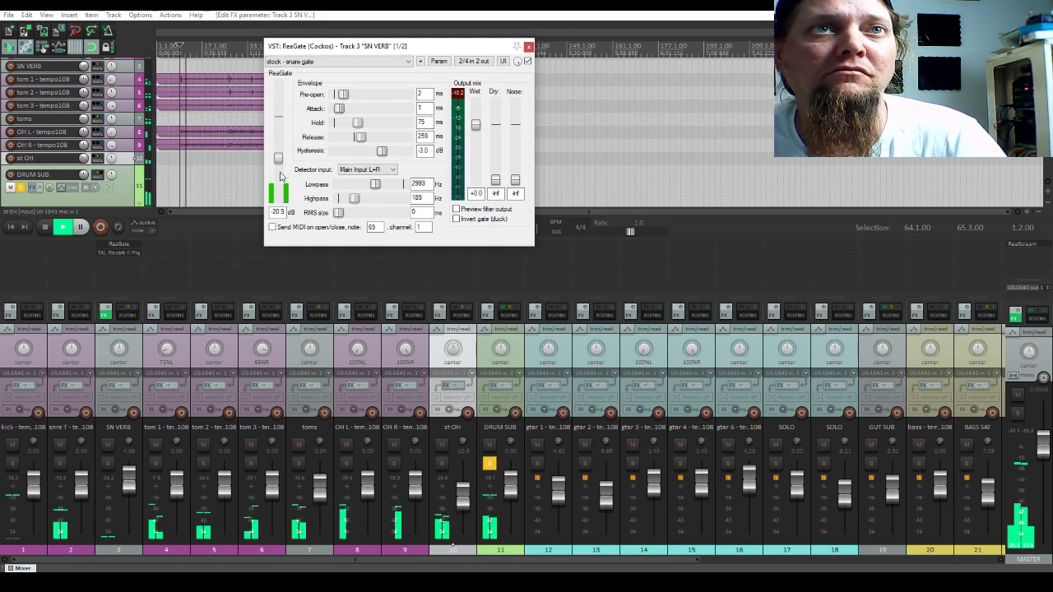
pyautogui.scroll(-1, 281, 172)
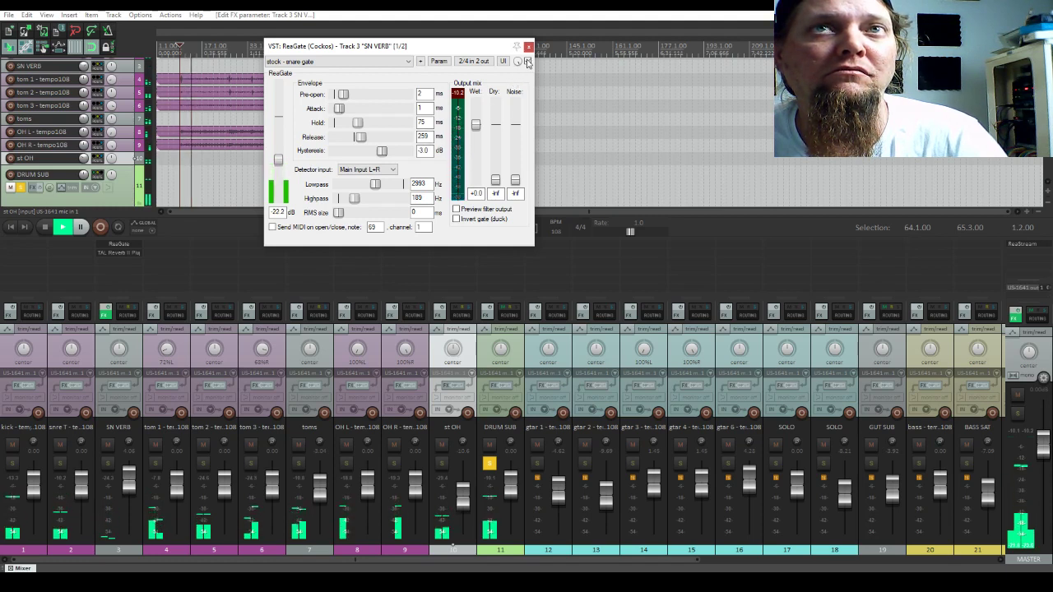
pyautogui.press('space')
pyautogui.press('Escape')
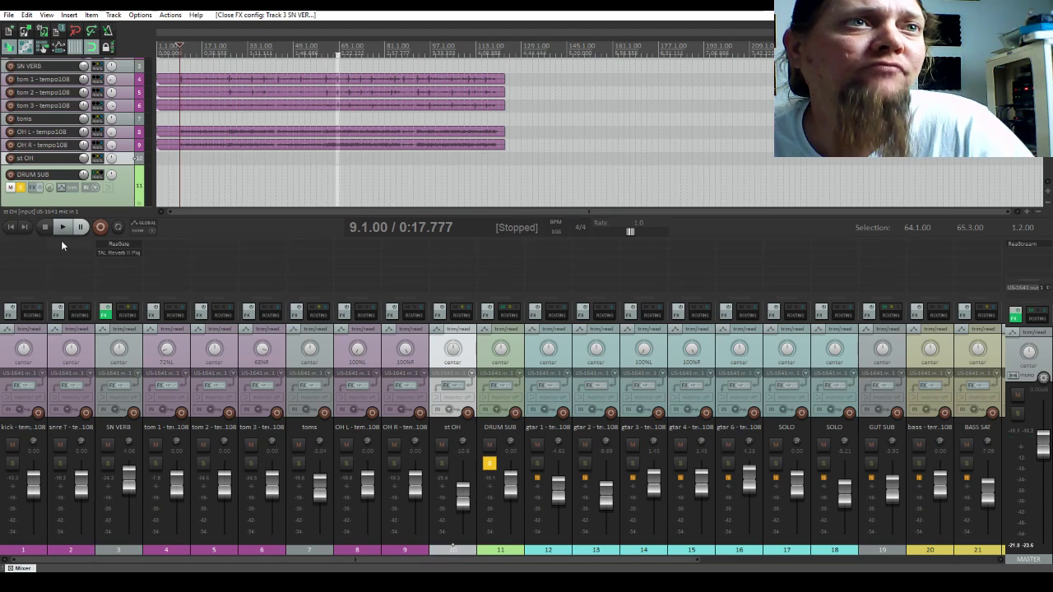
# - Add the TDR Kotelnikov and TDR VOS SlickEQ plugins together to the kick track
pyautogui.click(20, 244)
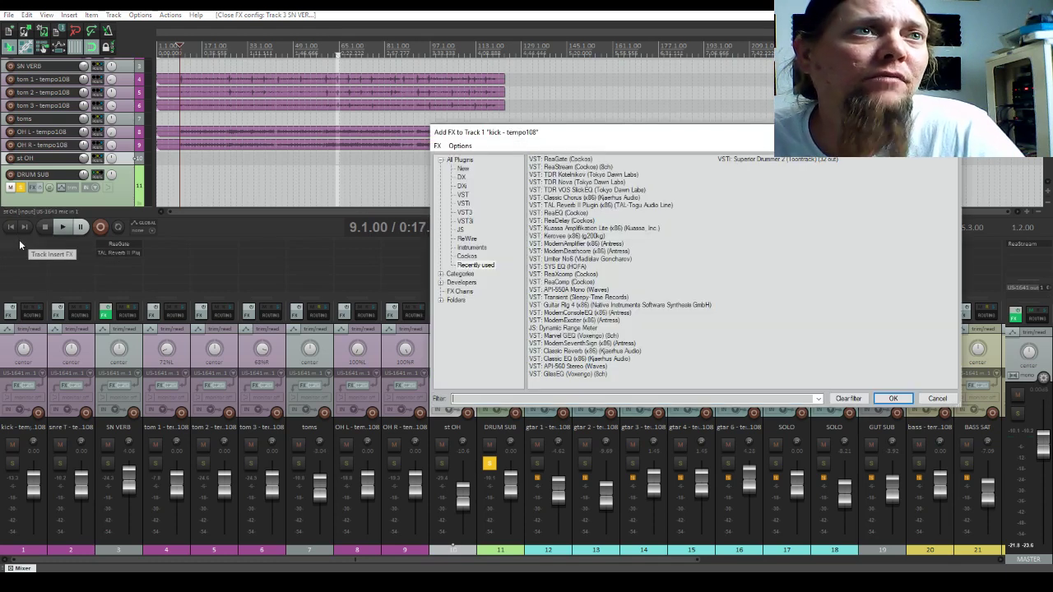
pyautogui.click(586, 175)
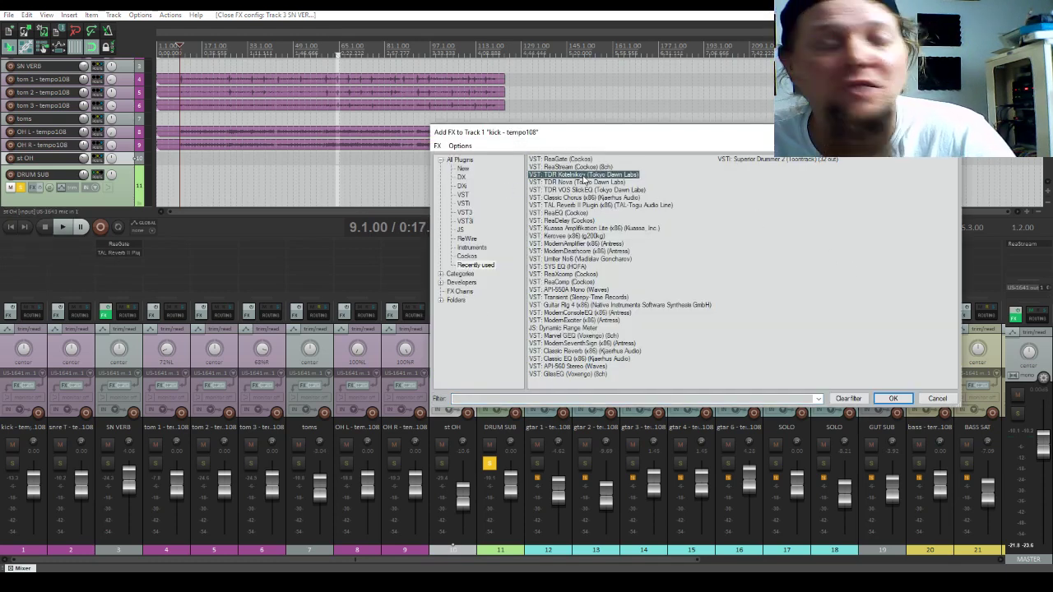
pyautogui.keyDown('shift'); pyautogui.click(573, 190); pyautogui.keyUp('shift')
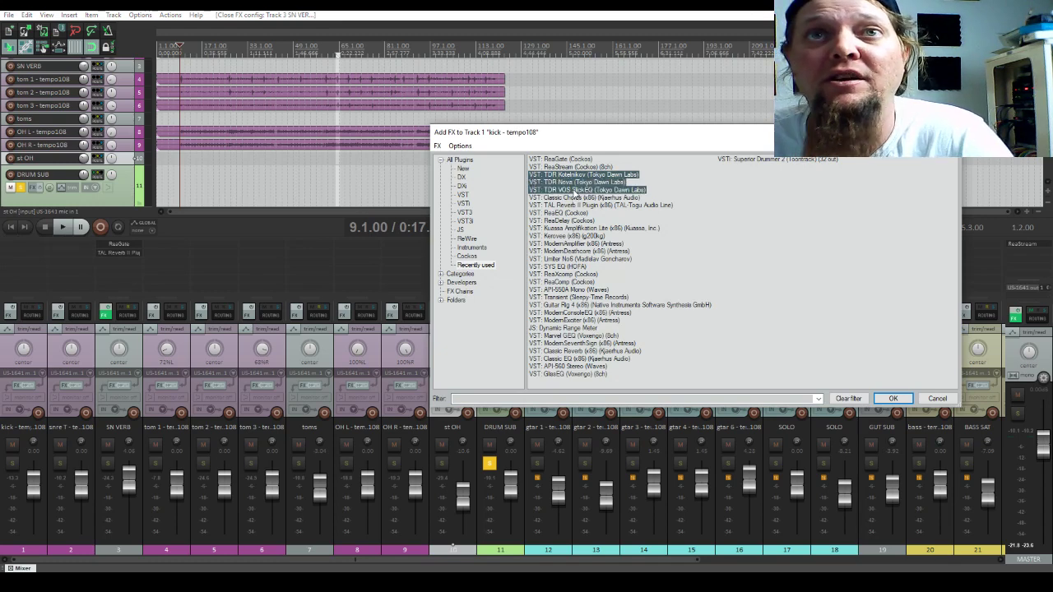
pyautogui.keyDown('ctrl'); pyautogui.click(575, 183); pyautogui.keyUp('ctrl')
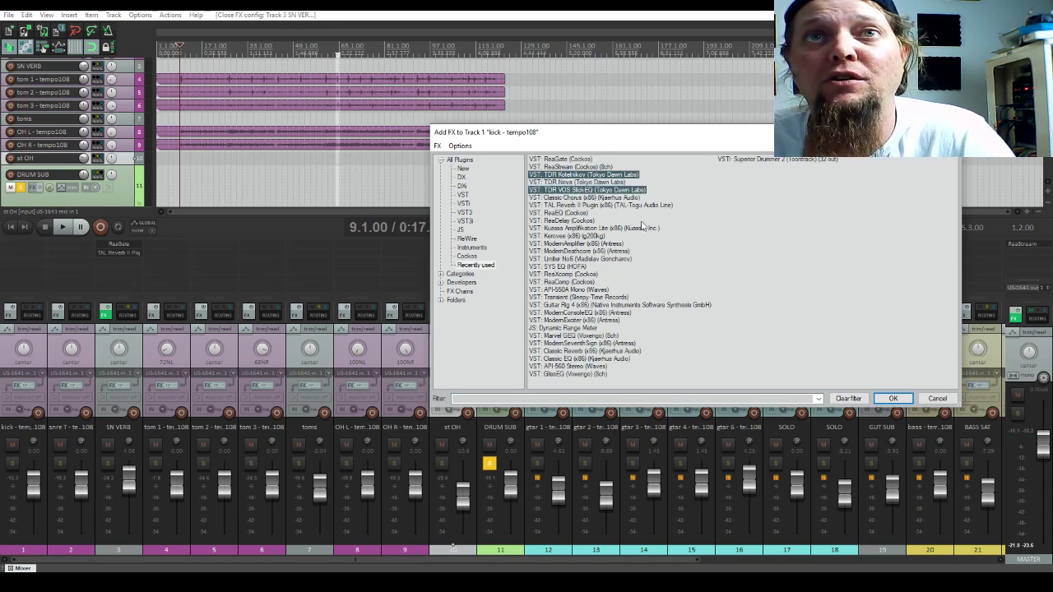
pyautogui.click(893, 398)
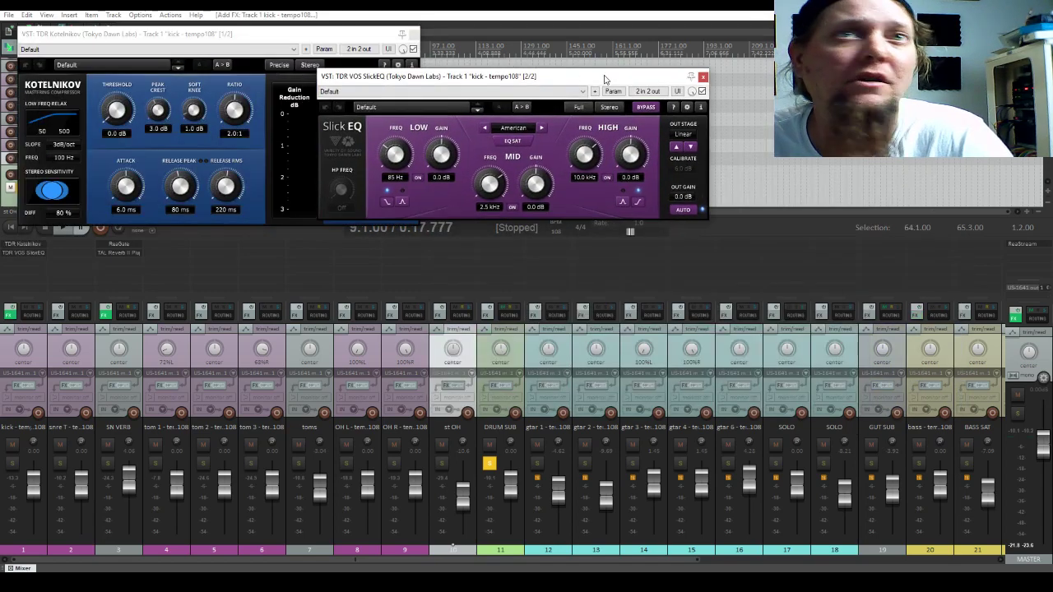
# - Reorder the kick's effects so SlickEQ comes before Kotelnikov, and arrange both plugin windows side by side
pyautogui.moveTo(525, 75); pyautogui.dragTo(696, 44)
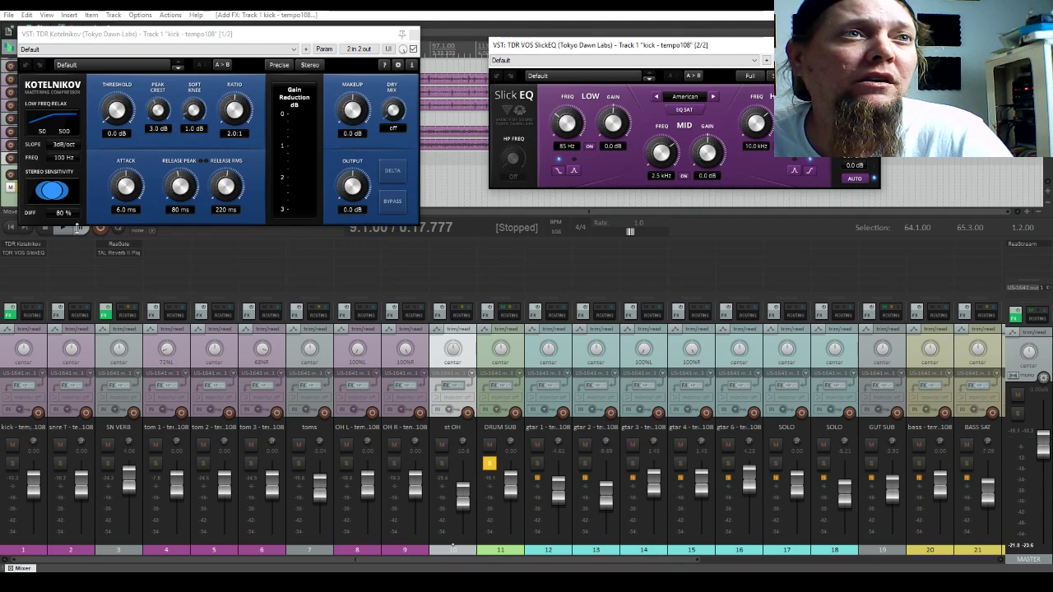
pyautogui.moveTo(18, 245); pyautogui.dragTo(33, 260)
pyautogui.moveTo(192, 43); pyautogui.dragTo(783, 167)
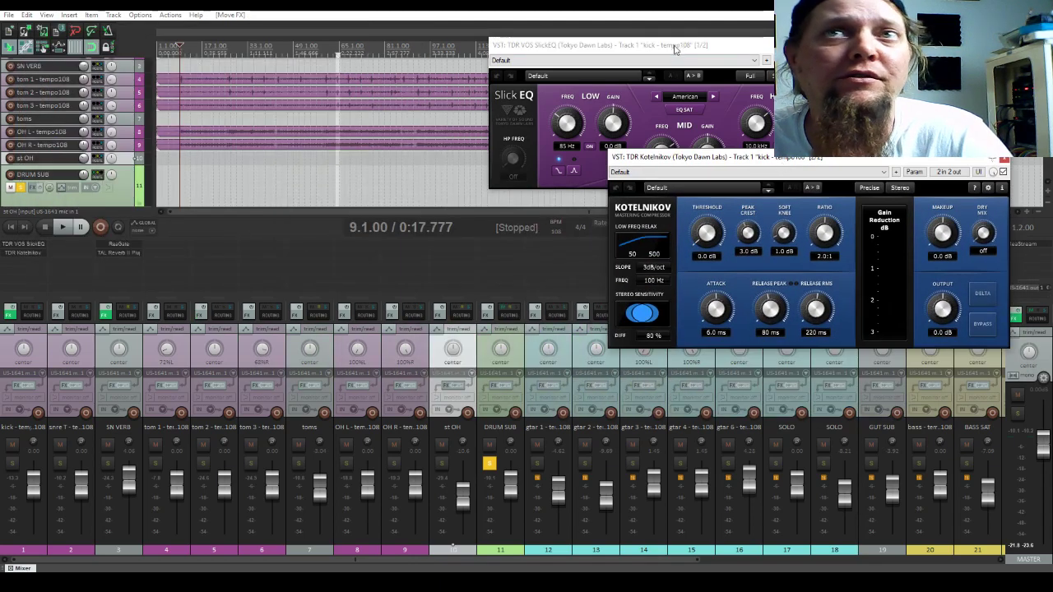
pyautogui.moveTo(673, 41); pyautogui.dragTo(249, 114)
pyautogui.moveTo(746, 163); pyautogui.dragTo(601, 85)
pyautogui.moveTo(717, 83); pyautogui.dragTo(754, 80)
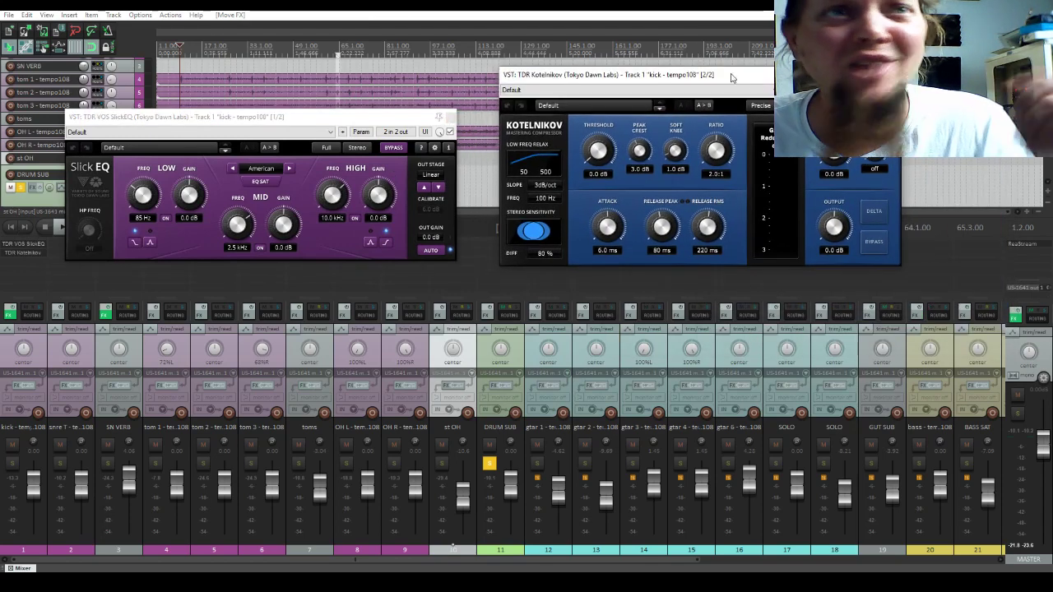
# - Enable the high-pass filter in the kick's SlickEQ and set its frequency to 18 Hz
pyautogui.press('space')
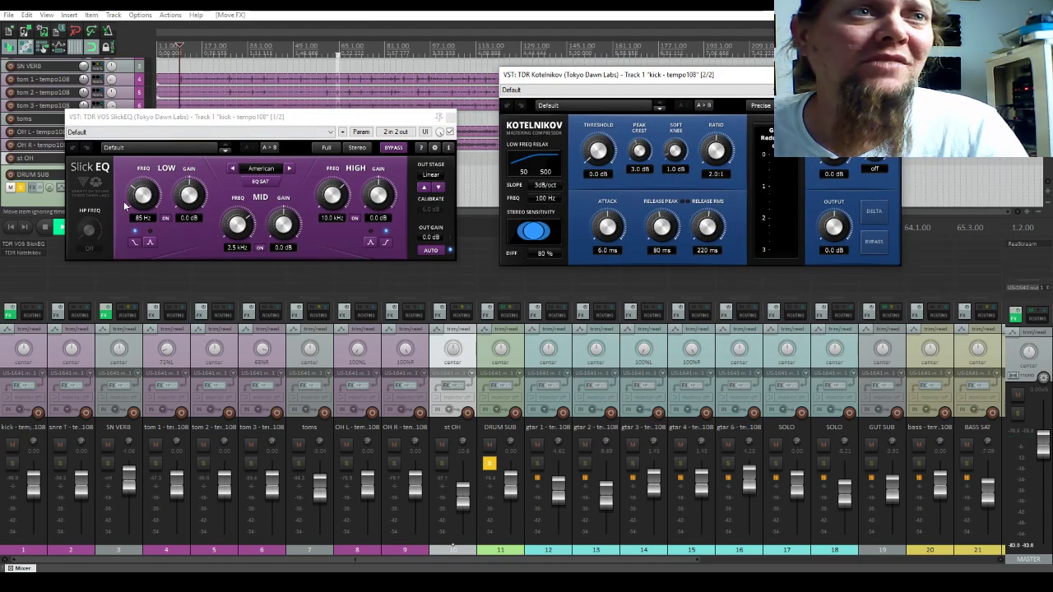
pyautogui.moveTo(95, 216); pyautogui.dragTo(81, 222)
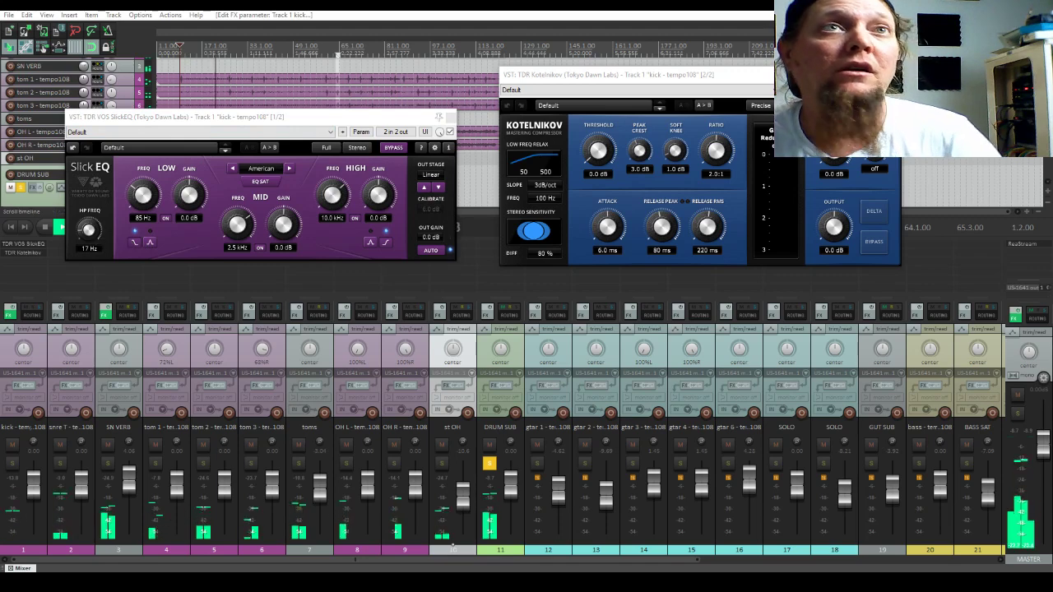
pyautogui.hotkey('ctrl', 'alt', 'z')
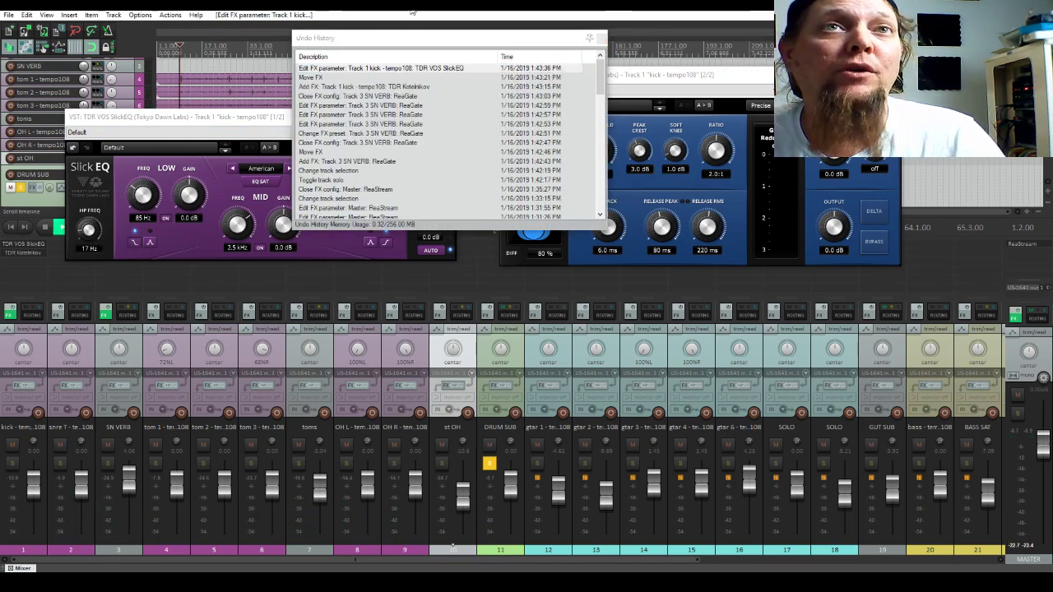
pyautogui.click(600, 38)
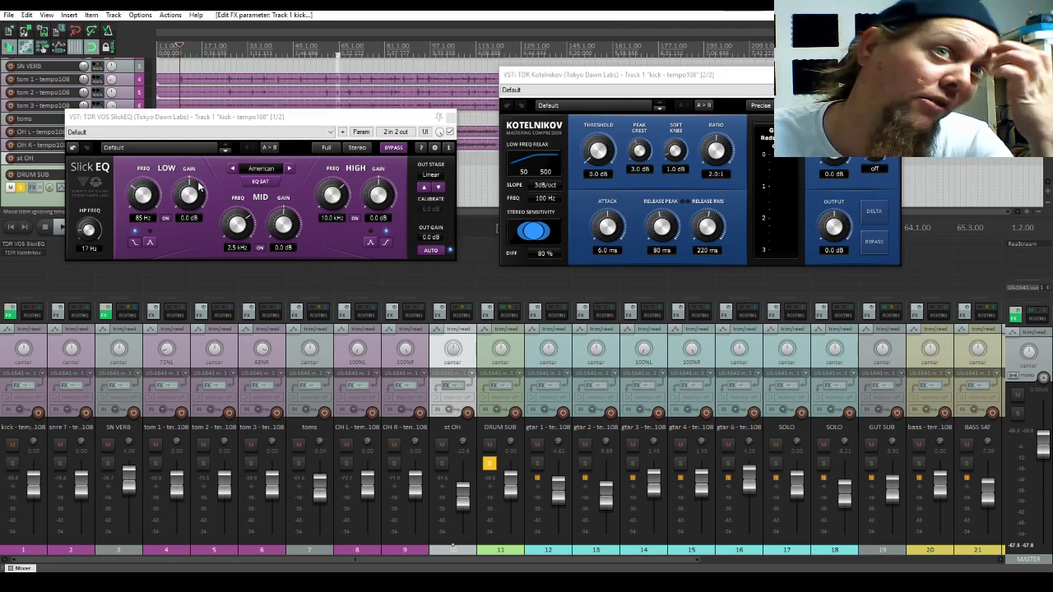
pyautogui.click(89, 230)
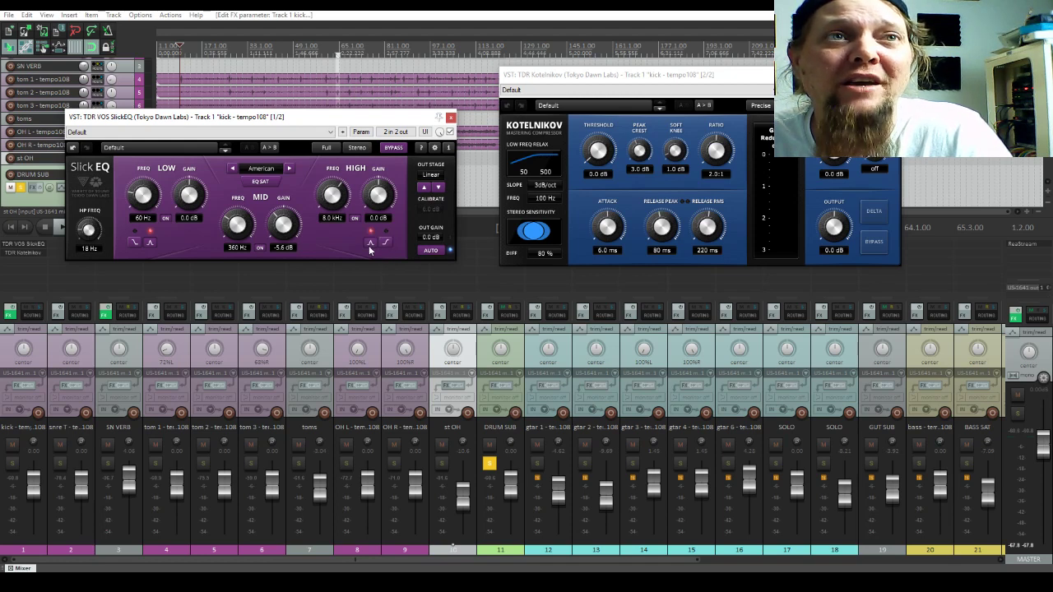
# - Raise the low band gain of the kick's SlickEQ to 6.7 dB during playback
pyautogui.press('space')
pyautogui.moveTo(188, 195); pyautogui.dragTo(188, 173)
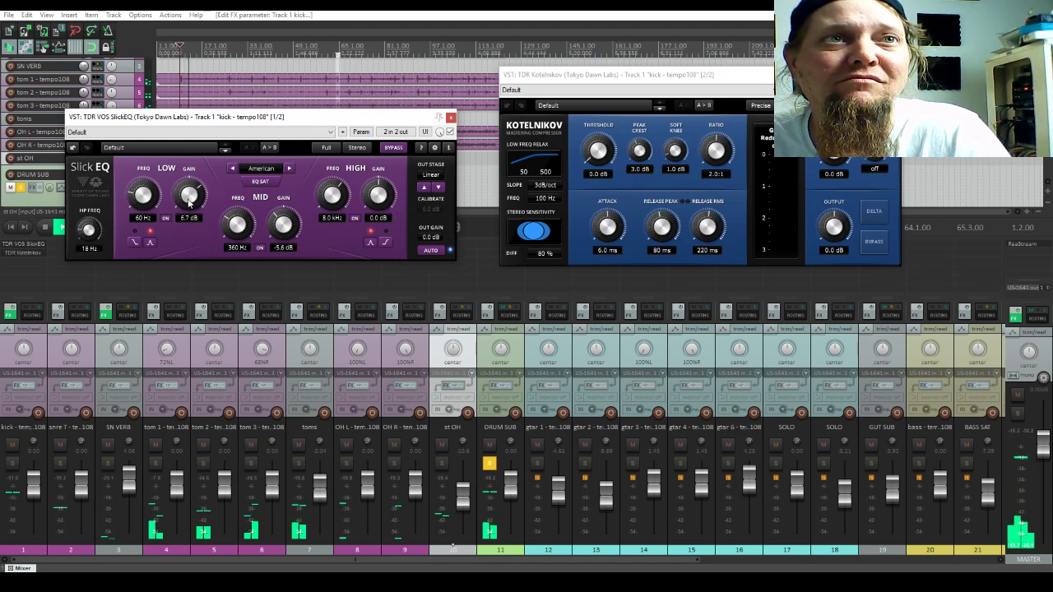
# - Set the kick's SlickEQ gains to 11.1 dB low, -6.8 dB mid and 11.4 dB high, soloing the kick track
pyautogui.moveTo(377, 195); pyautogui.dragTo(378, 167)
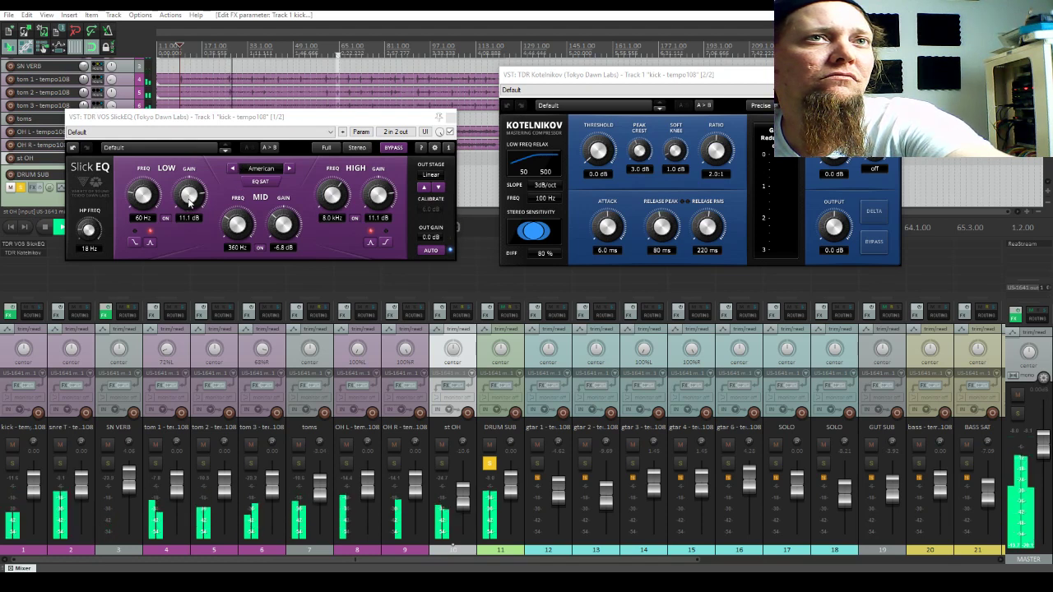
pyautogui.click(12, 464)
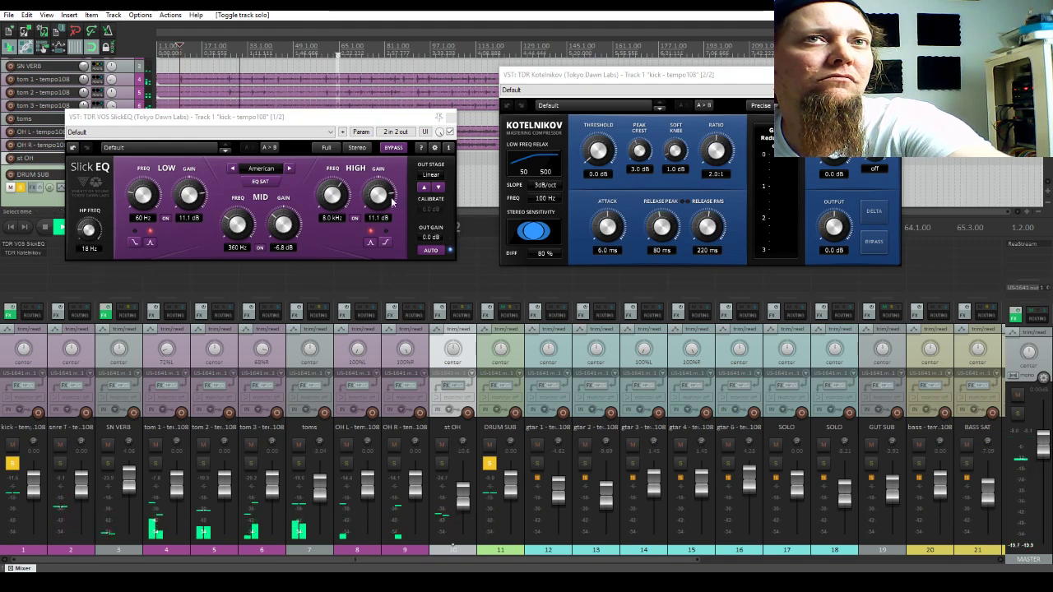
pyautogui.moveTo(394, 200); pyautogui.dragTo(393, 198)
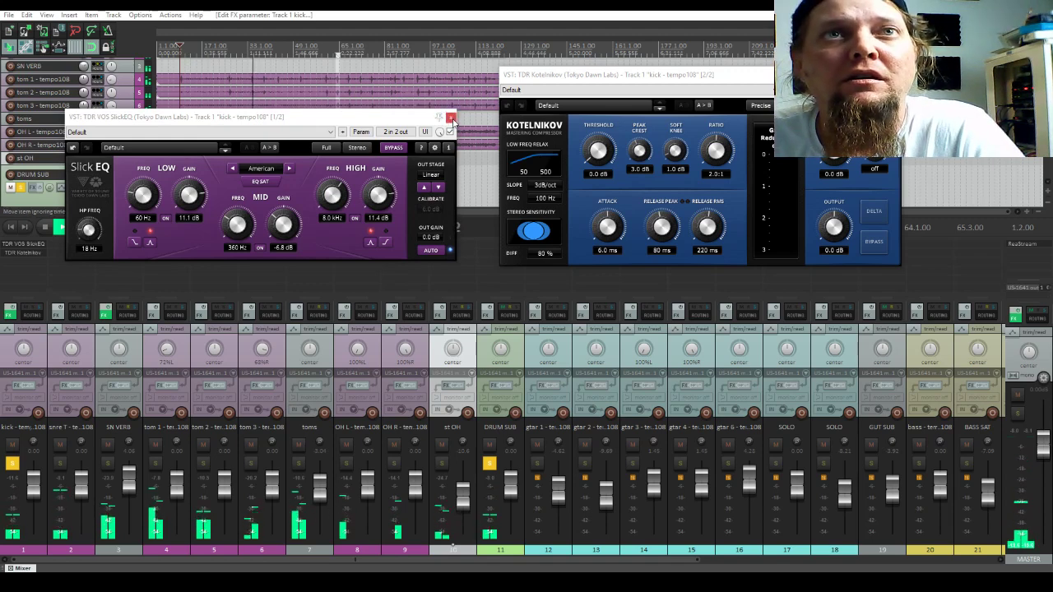
# - Load the Drum Bus - Smasher preset in the kick's Kotelnikov, set its threshold to -15.5 dB, and close both kick plugin windows
pyautogui.click(630, 84)
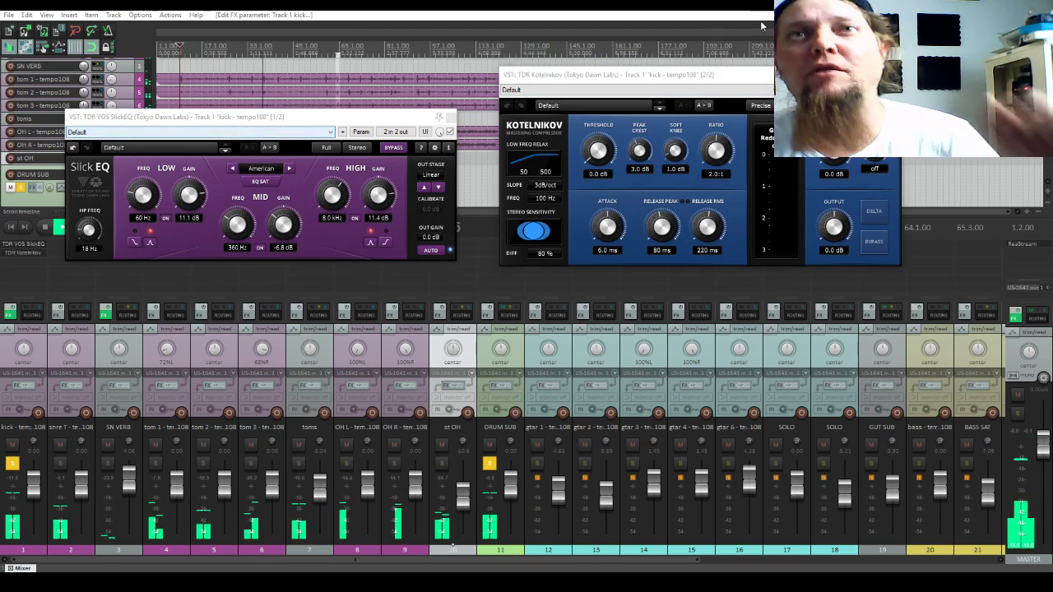
pyautogui.click(646, 79)
pyautogui.moveTo(646, 79); pyautogui.dragTo(649, 77)
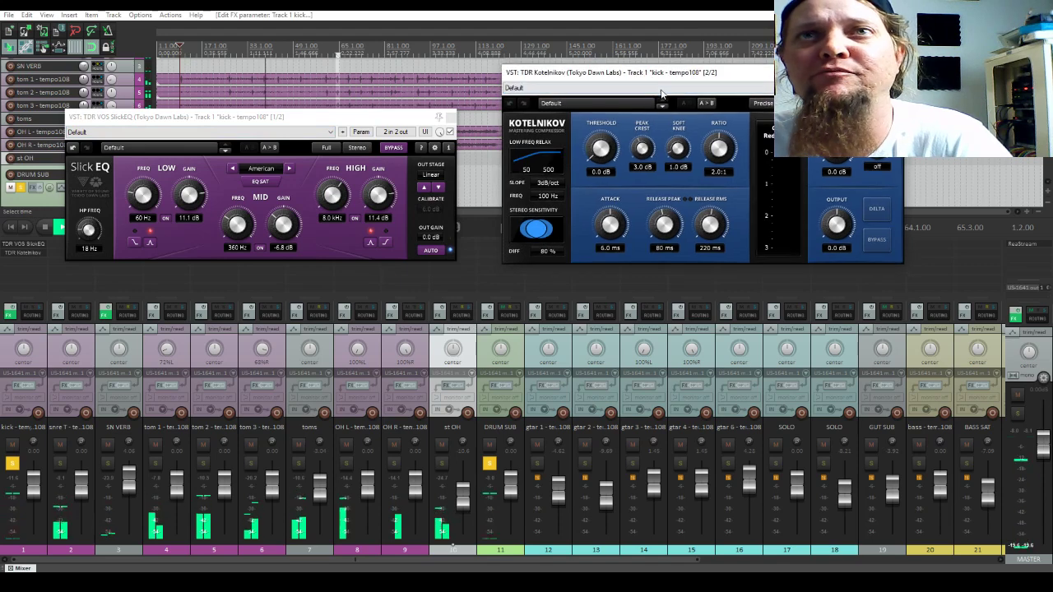
pyautogui.click(658, 87)
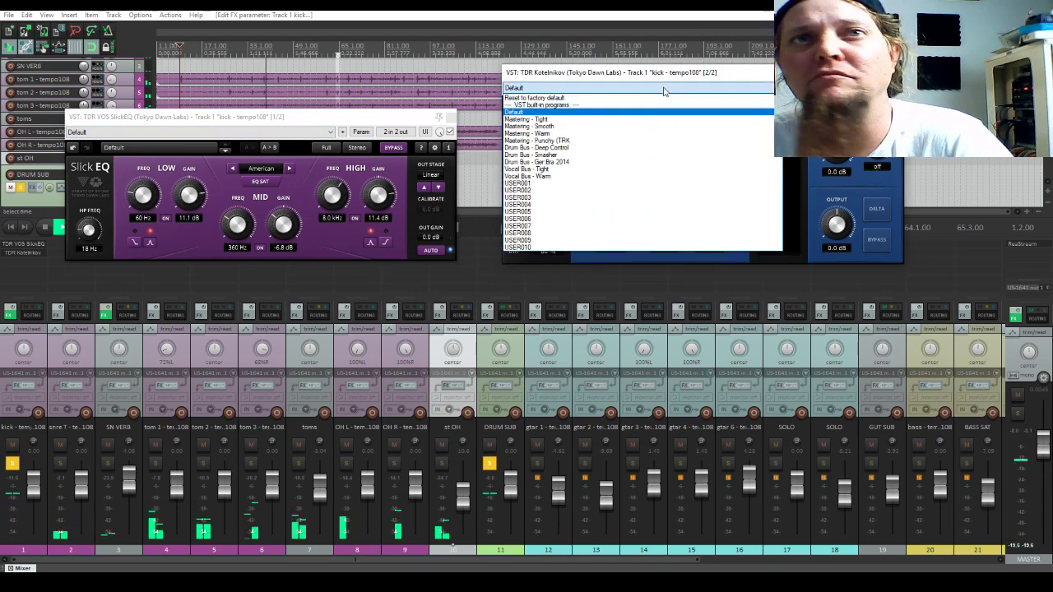
pyautogui.click(589, 155)
pyautogui.moveTo(601, 148); pyautogui.dragTo(600, 128)
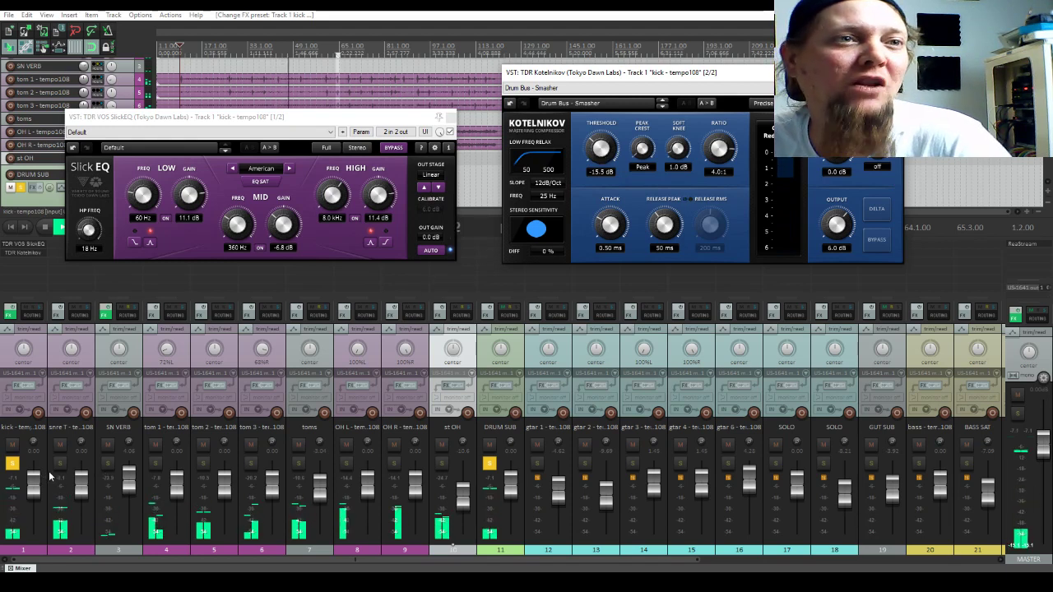
pyautogui.click(894, 73)
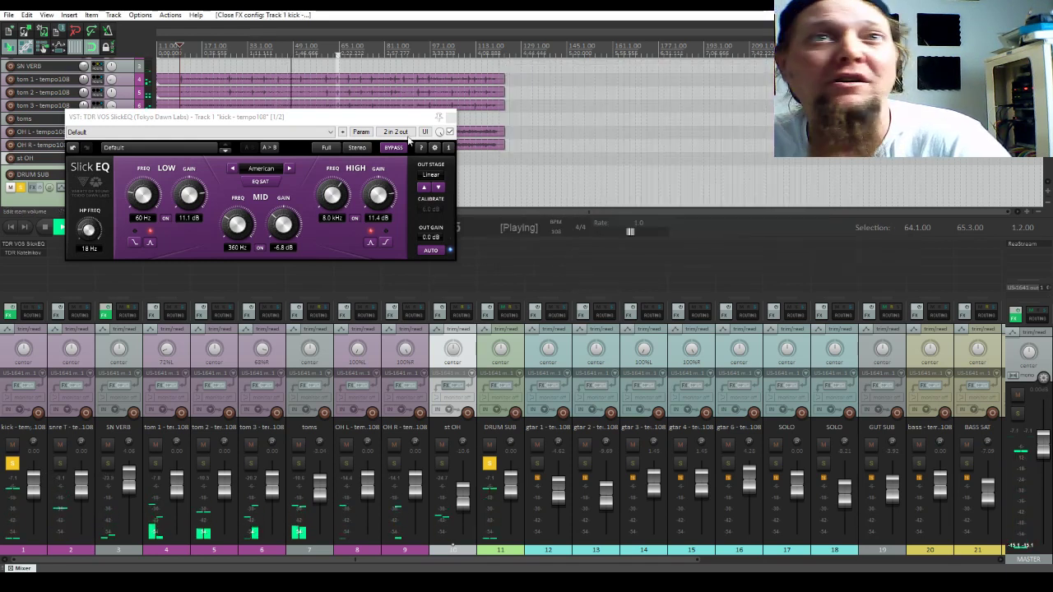
pyautogui.click(450, 117)
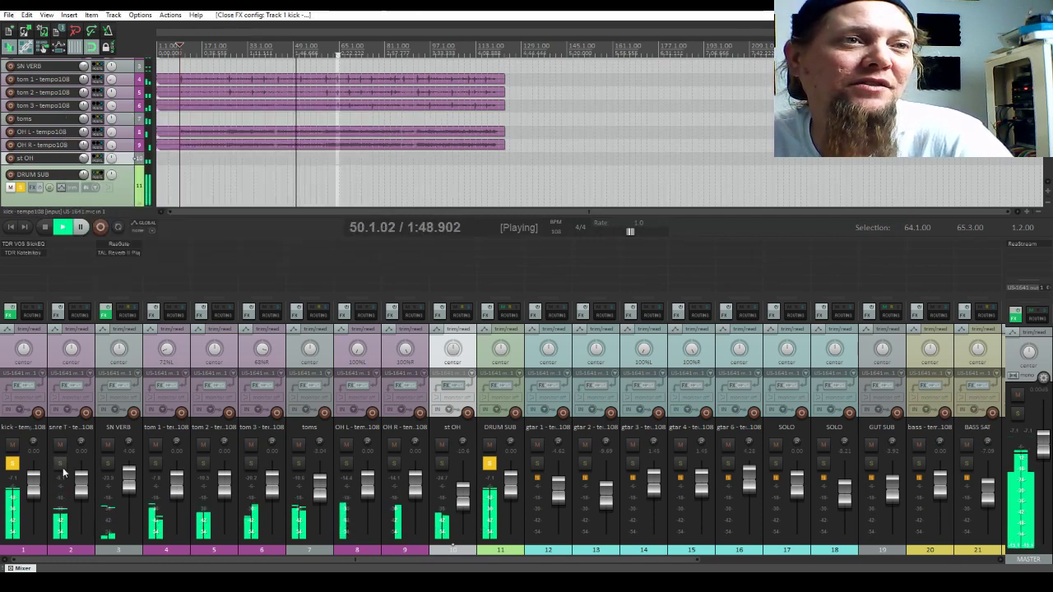
# - Solo the snare track, add TDR VOS SlickEQ and TDR Kotelnikov to it, and arrange their windows side by side
pyautogui.click(59, 463)
pyautogui.doubleClick(69, 244)
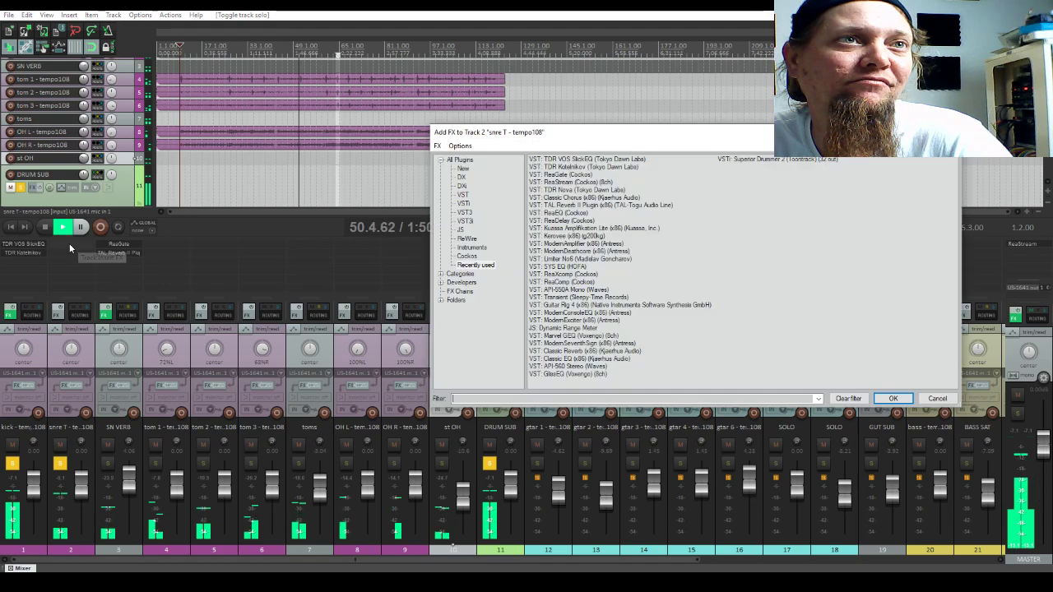
pyautogui.keyDown('ctrl'); pyautogui.click(576, 167); pyautogui.keyUp('ctrl')
pyautogui.click(895, 399)
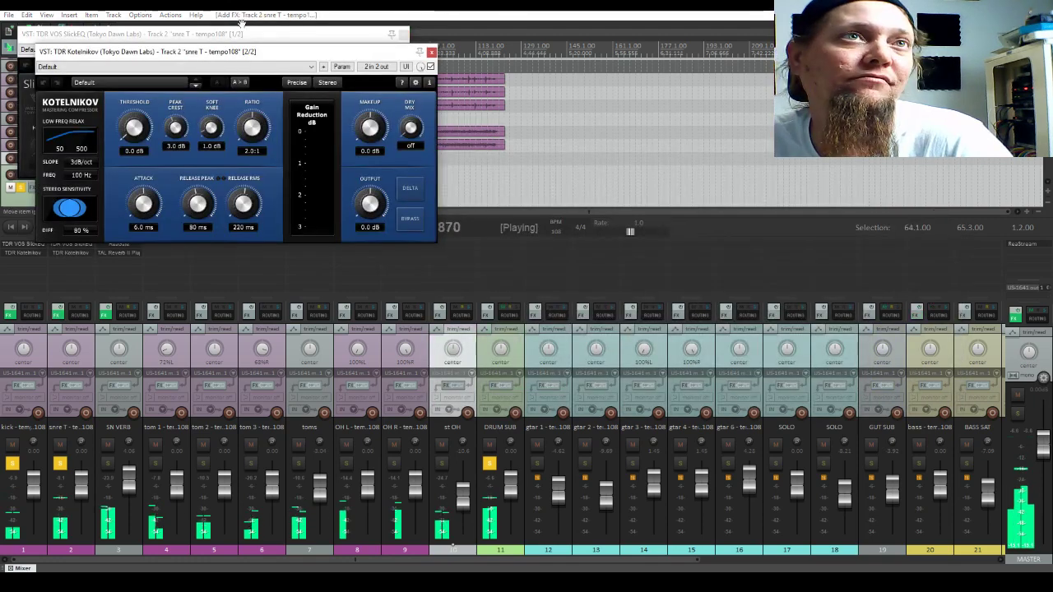
pyautogui.moveTo(216, 55); pyautogui.dragTo(663, 136)
pyautogui.moveTo(176, 37); pyautogui.dragTo(226, 202)
# - In the snare's SlickEQ, set the high-pass to 81 Hz, a low bell at 151 Hz to 2.6 dB, and the mid at 419 Hz to -3.0 dB
pyautogui.moveTo(92, 311); pyautogui.dragTo(92, 303)
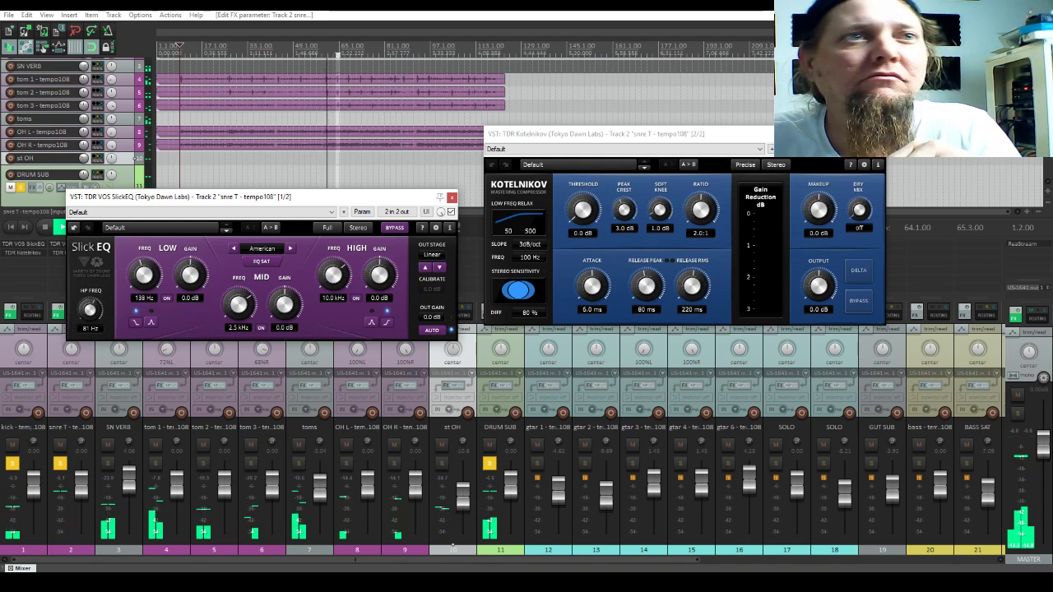
pyautogui.moveTo(143, 275); pyautogui.dragTo(143, 275)
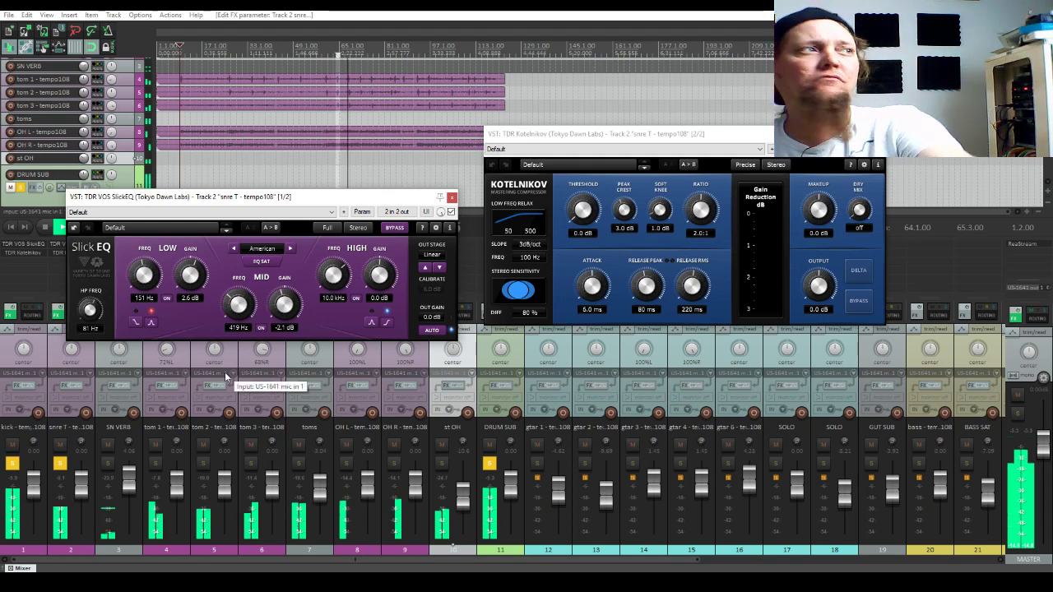
pyautogui.click(261, 275)
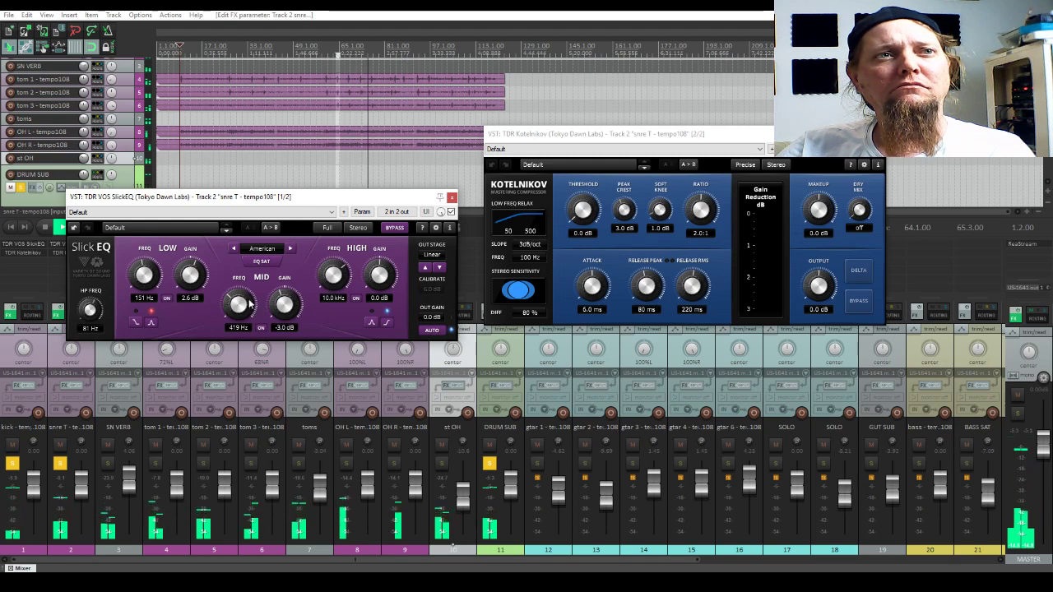
# - Load the Drum Bus - Smasher preset in the snare's Kotelnikov, set its threshold to -24.3 dB, and close the snare plugin windows
pyautogui.click(653, 148)
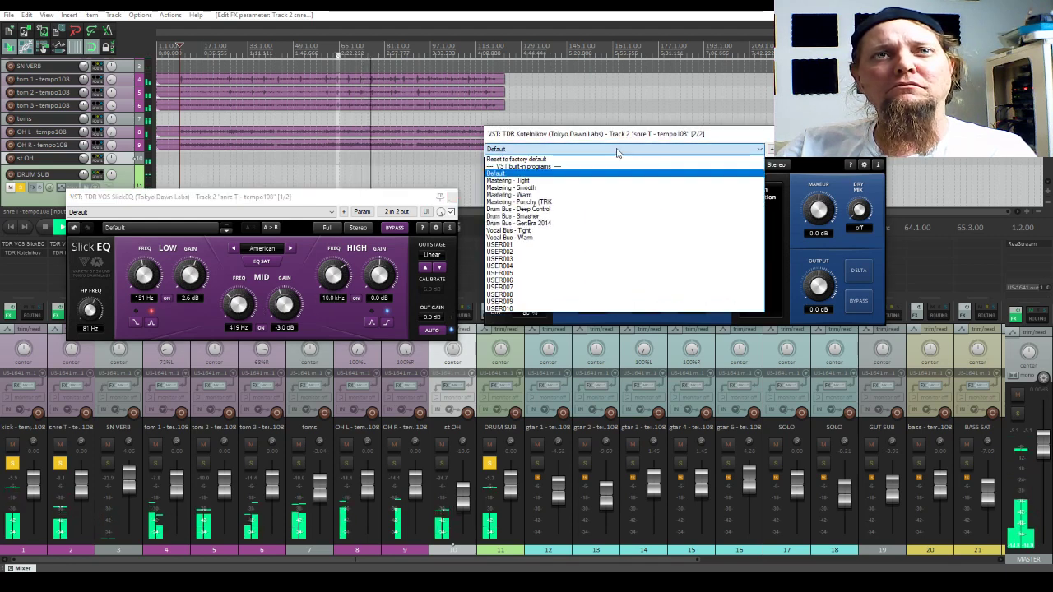
pyautogui.click(556, 216)
pyautogui.moveTo(582, 211); pyautogui.dragTo(582, 246)
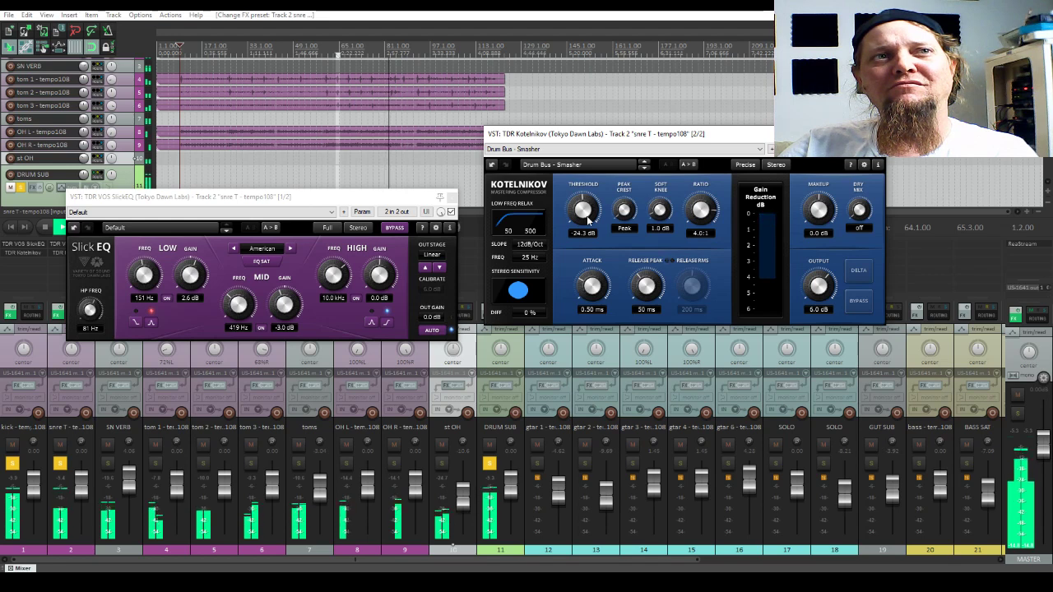
pyautogui.click(452, 196)
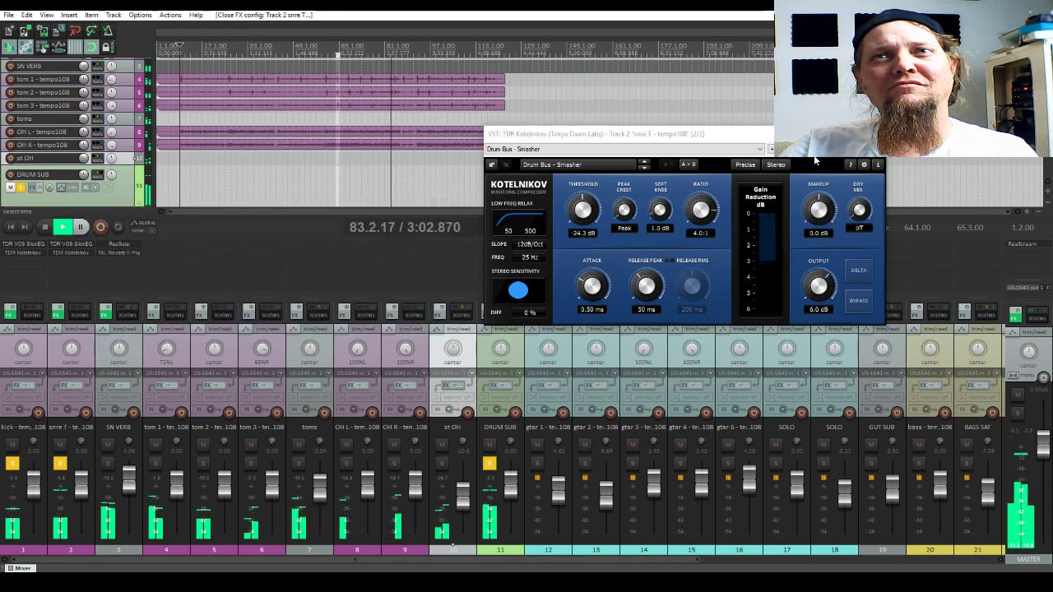
pyautogui.press('Escape')
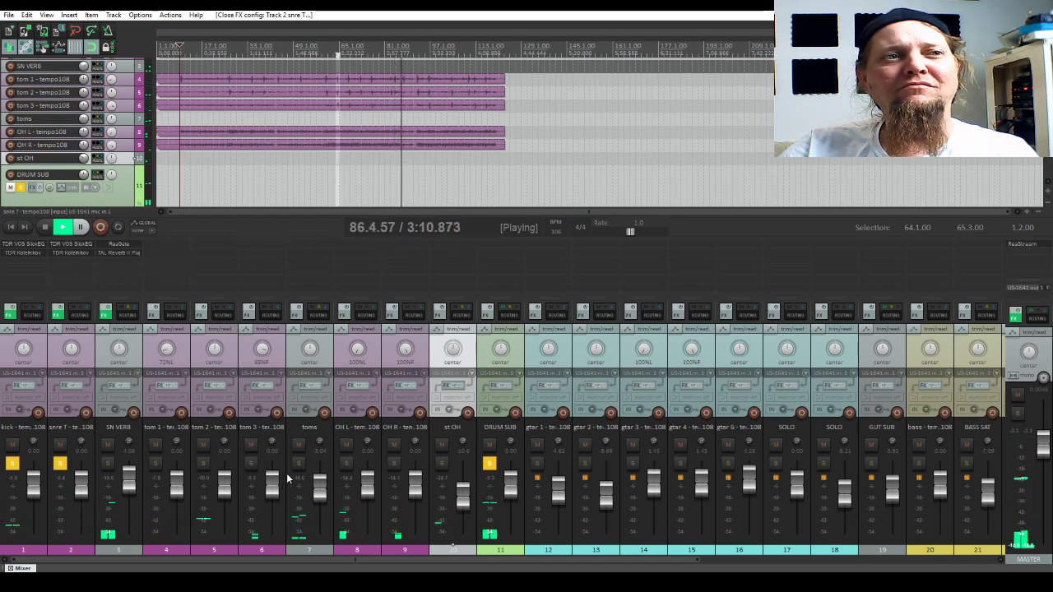
# - Unsolo the DRUM SUB track, stop playback, and add TDR Kotelnikov, TDR VOS SlickEQ and ReaGate to the toms track
pyautogui.click(490, 464)
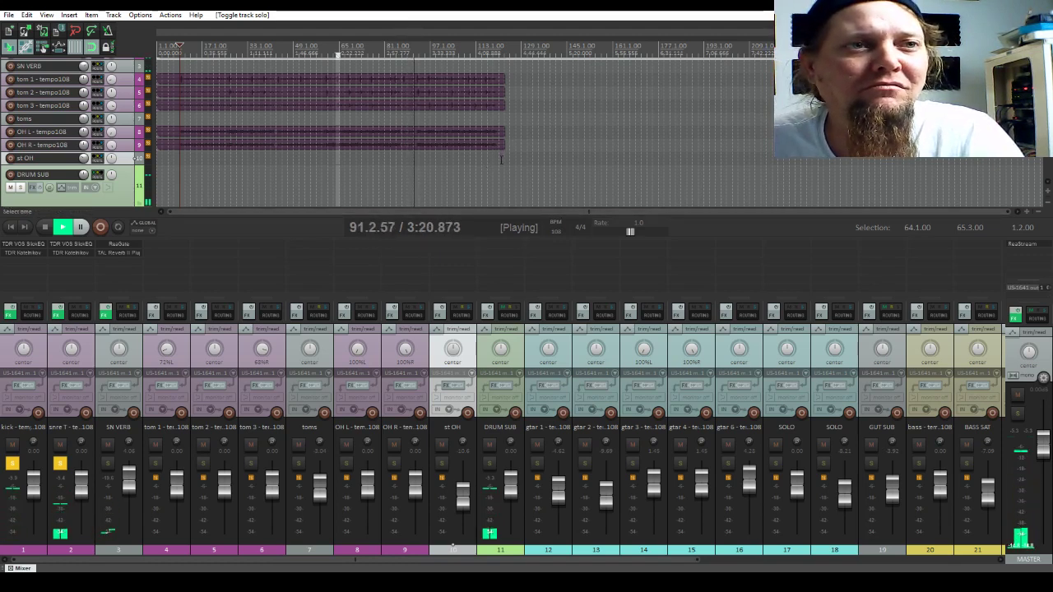
pyautogui.press('space')
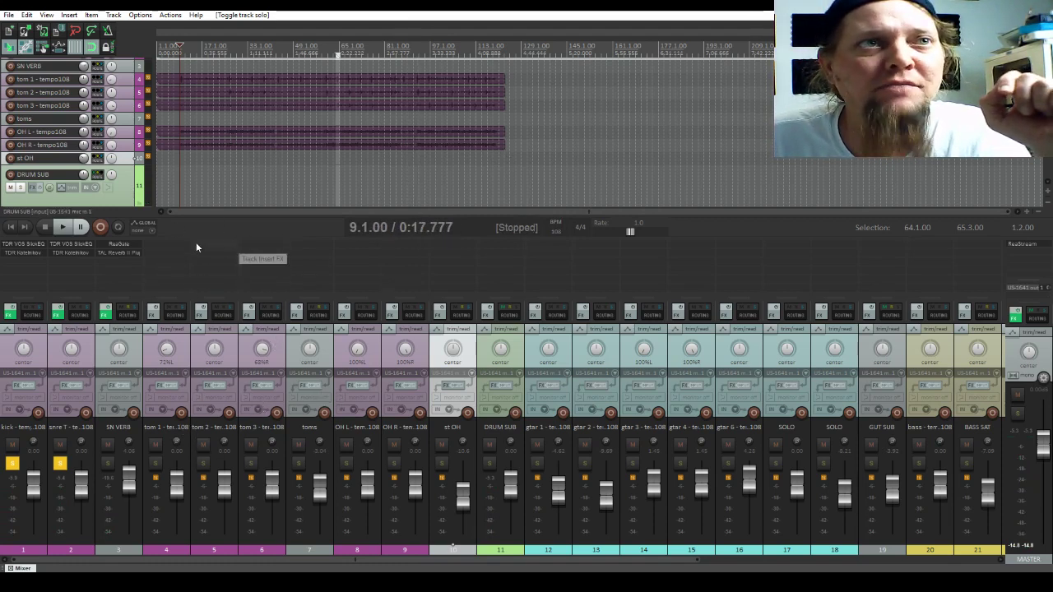
pyautogui.click(312, 241)
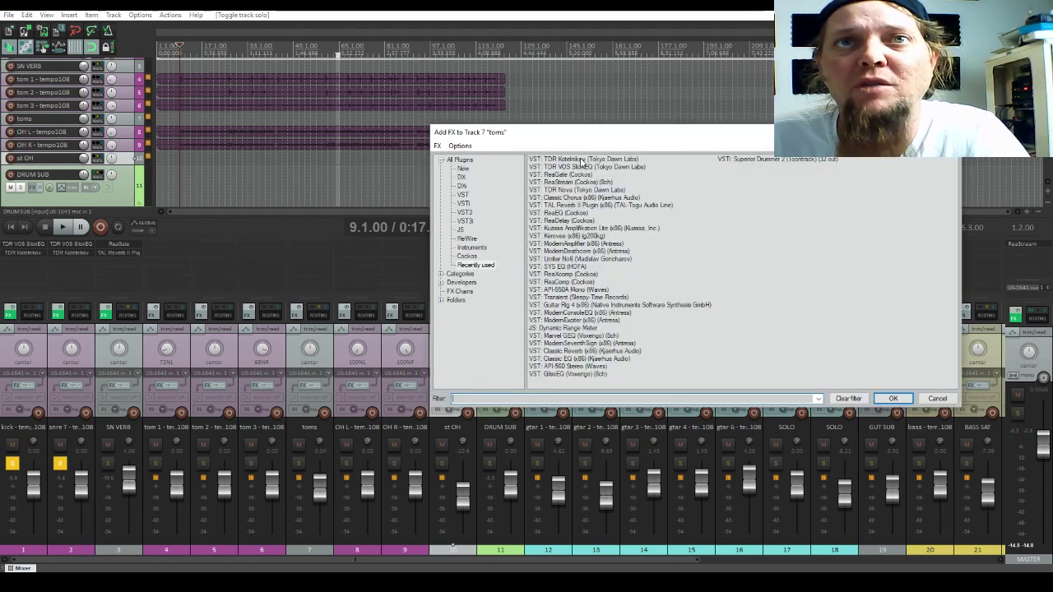
pyautogui.moveTo(582, 161); pyautogui.dragTo(580, 167)
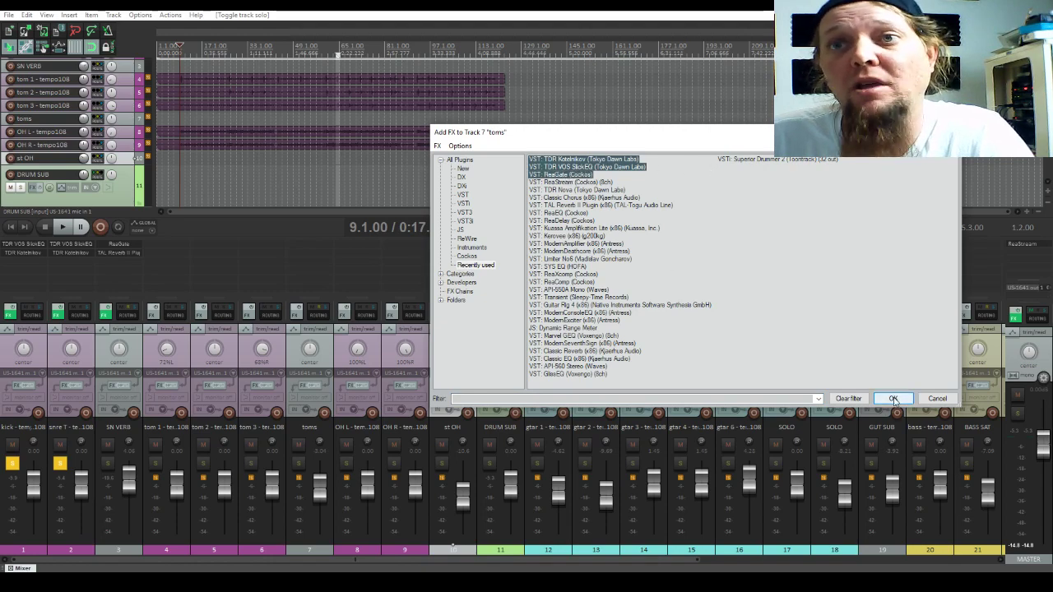
pyautogui.click(895, 399)
# - Load the stock - tom gate preset in the toms' ReaGate and move the other two plugin windows clear of it
pyautogui.moveTo(178, 73); pyautogui.dragTo(318, 114)
pyautogui.click(271, 125)
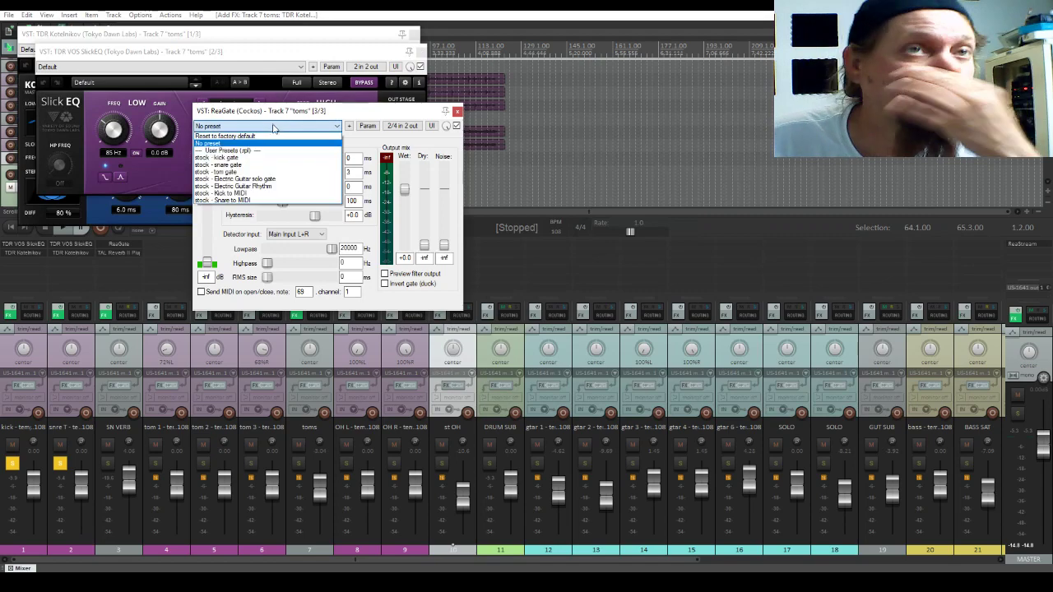
pyautogui.click(265, 171)
pyautogui.moveTo(342, 55); pyautogui.dragTo(790, 157)
pyautogui.moveTo(274, 36); pyautogui.dragTo(787, 143)
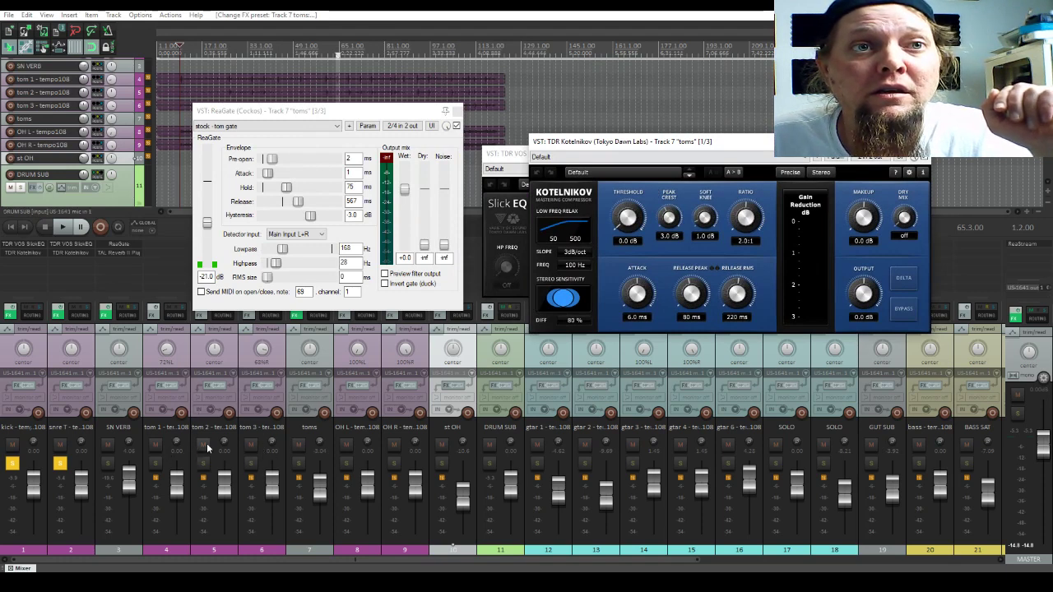
# - With the toms soloed and the selected section looping, set ReaGate's threshold to -23.6 dB and dry mix to -12.9 dB, and close it
pyautogui.click(297, 464)
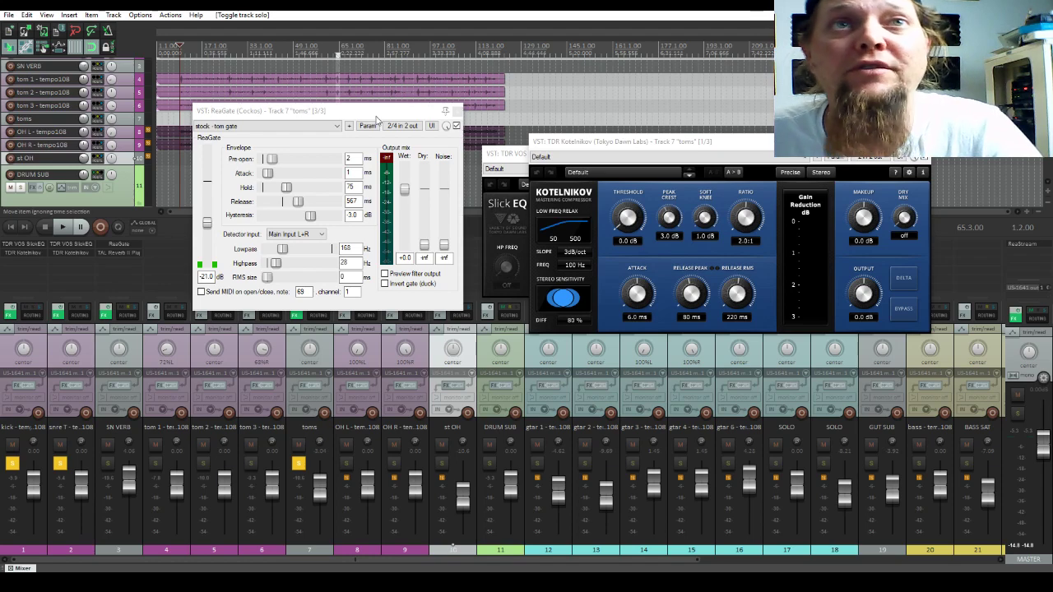
pyautogui.moveTo(376, 119); pyautogui.dragTo(367, 212)
pyautogui.scroll(5, 728, 69)
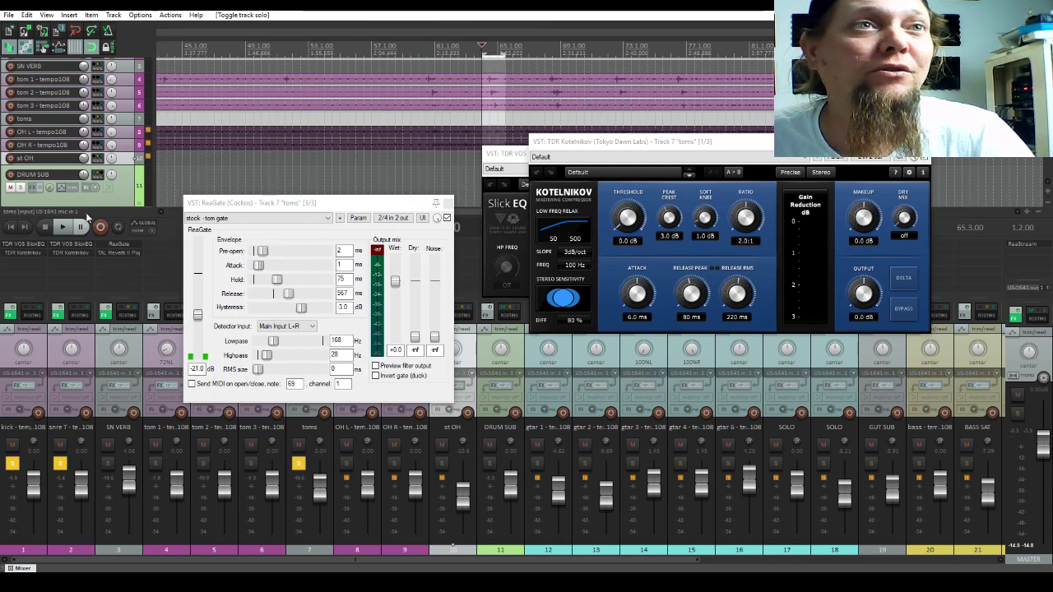
pyautogui.click(117, 227)
pyautogui.press('space')
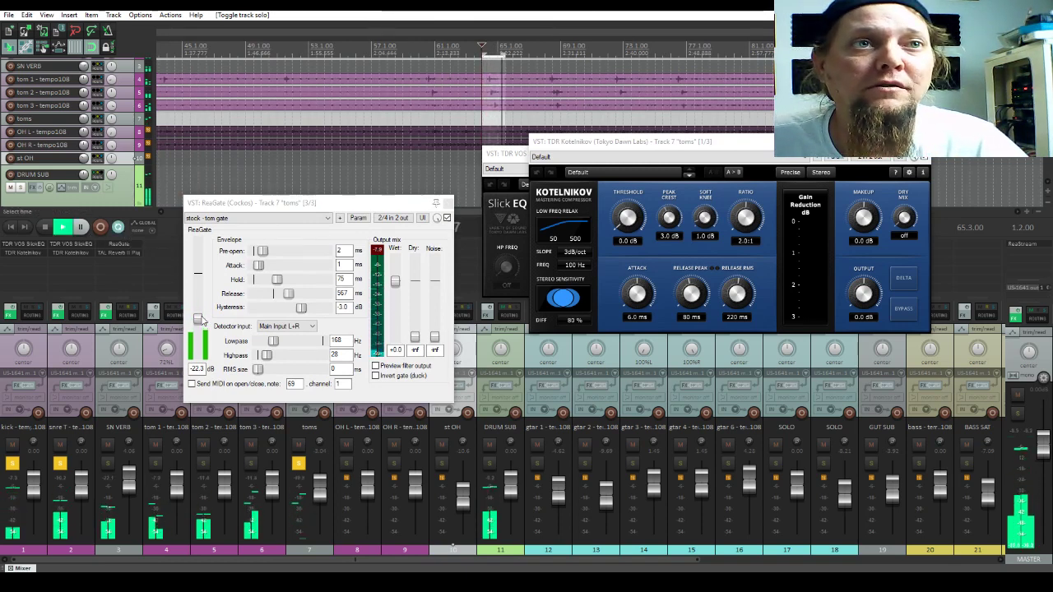
pyautogui.moveTo(415, 337); pyautogui.dragTo(417, 306)
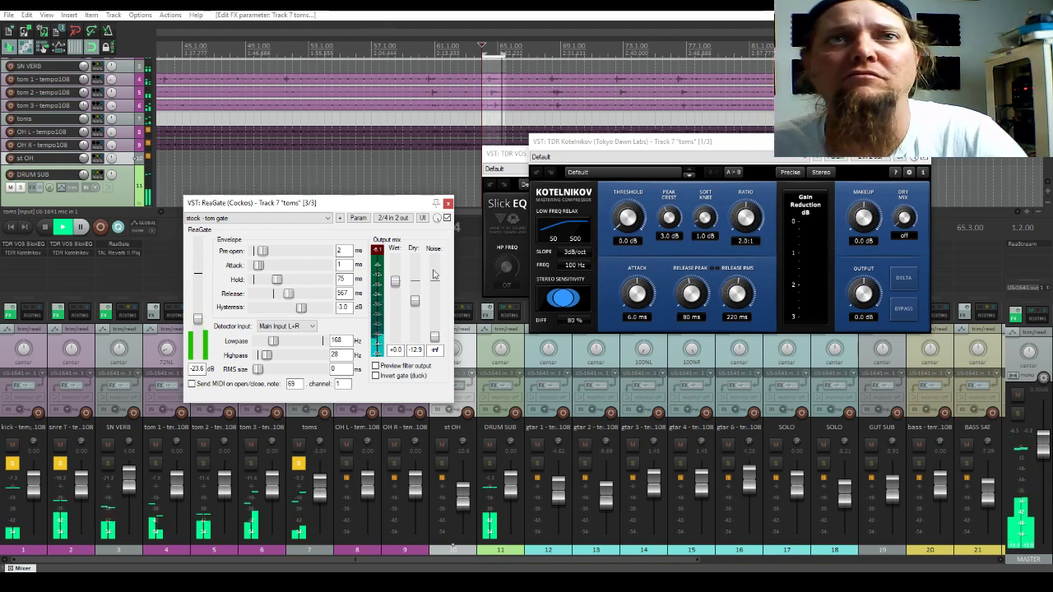
pyautogui.click(447, 203)
# - Uncover the toms' SlickEQ, set its high-pass filter to 60 Hz, and make the low band a 94 Hz bell with 3.3 dB gain
pyautogui.moveTo(700, 144); pyautogui.dragTo(239, 79)
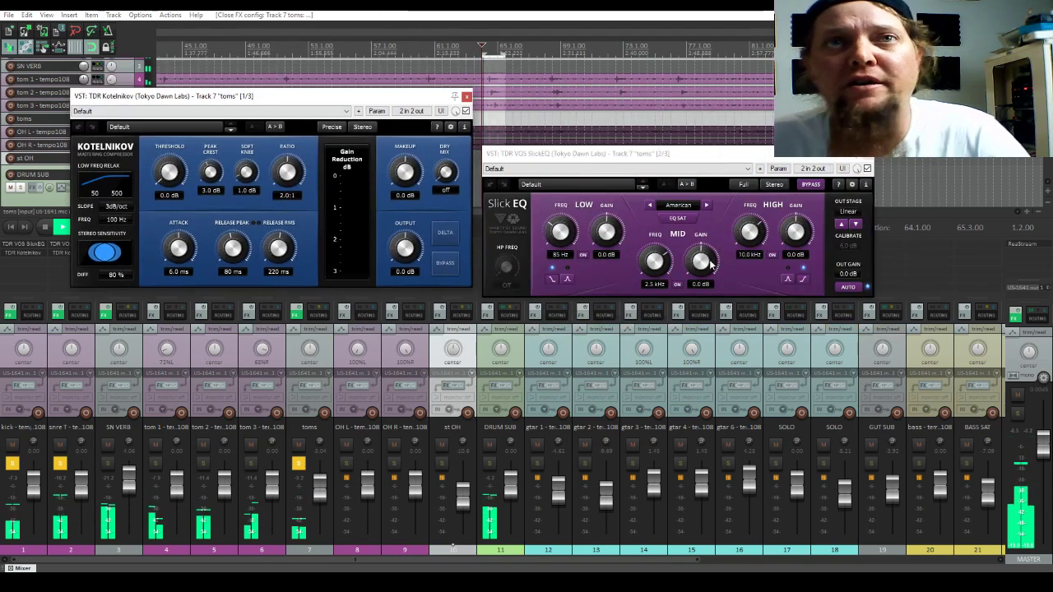
pyautogui.moveTo(506, 265); pyautogui.dragTo(506, 257)
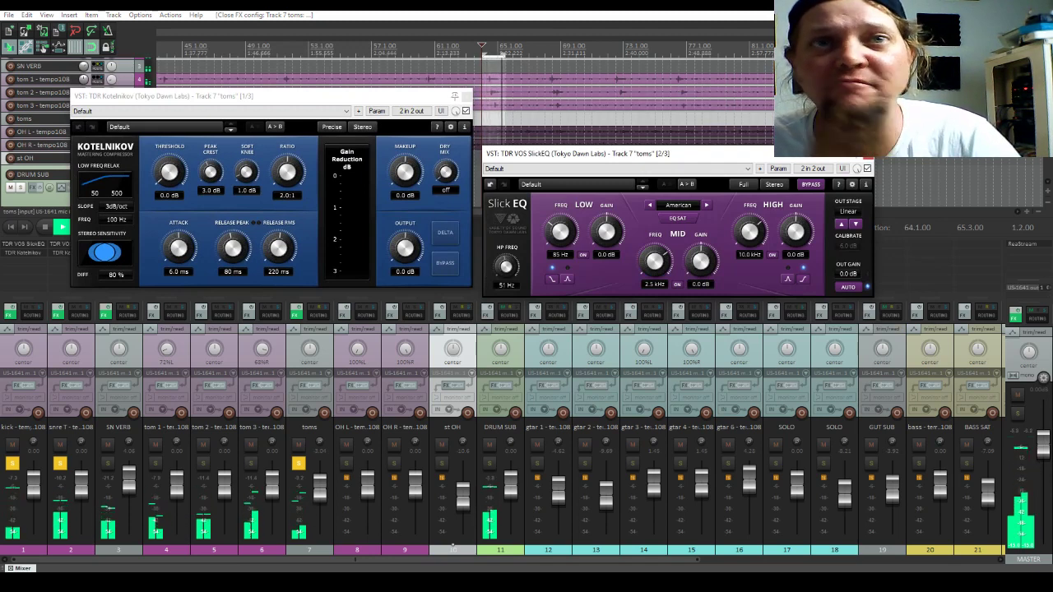
pyautogui.moveTo(506, 257); pyautogui.dragTo(506, 255)
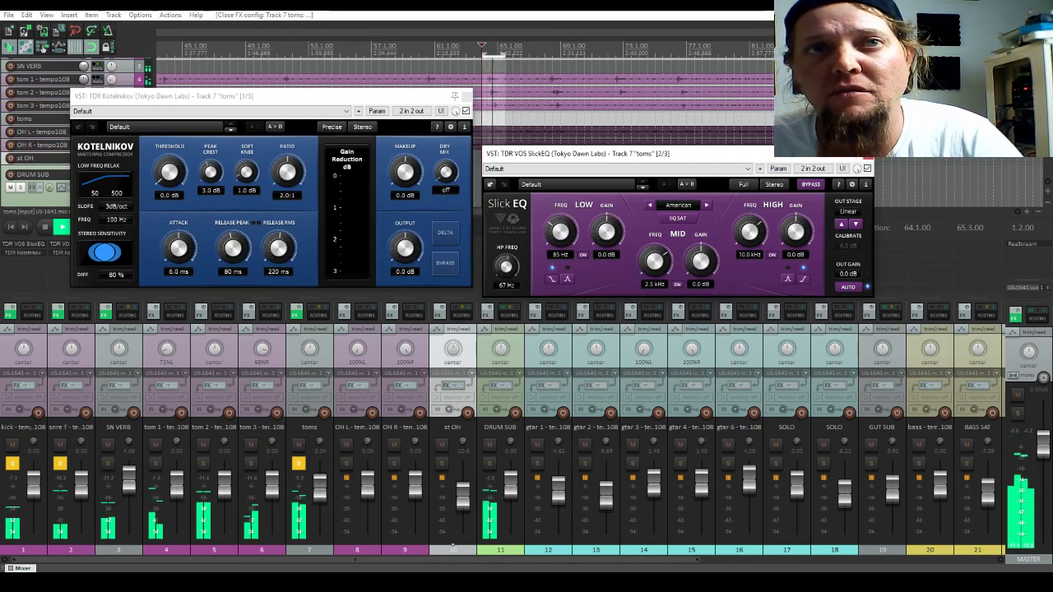
pyautogui.moveTo(506, 255); pyautogui.dragTo(506, 257)
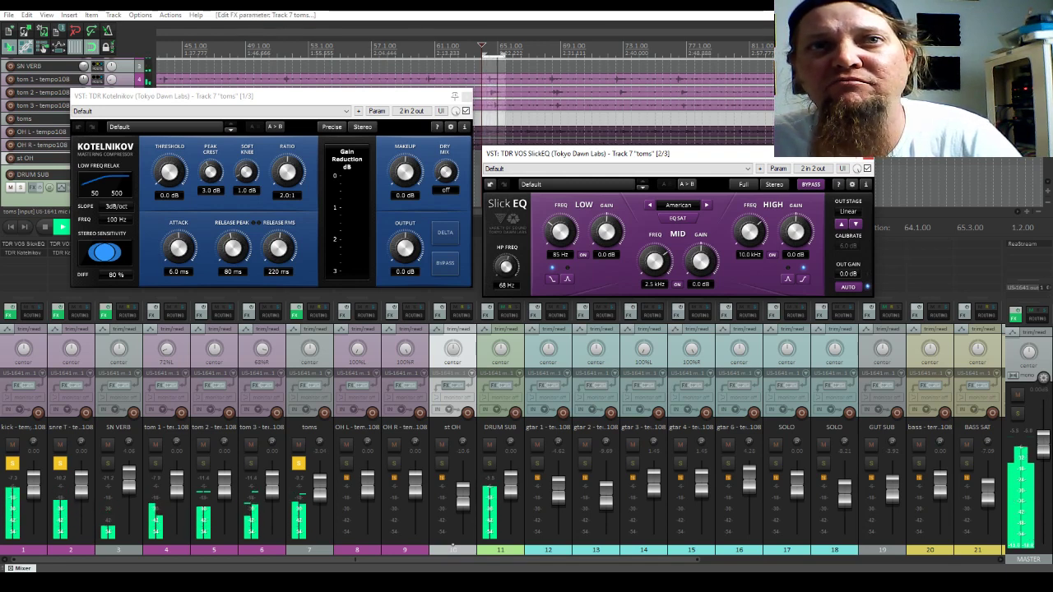
pyautogui.click(569, 278)
pyautogui.moveTo(561, 233); pyautogui.dragTo(560, 236)
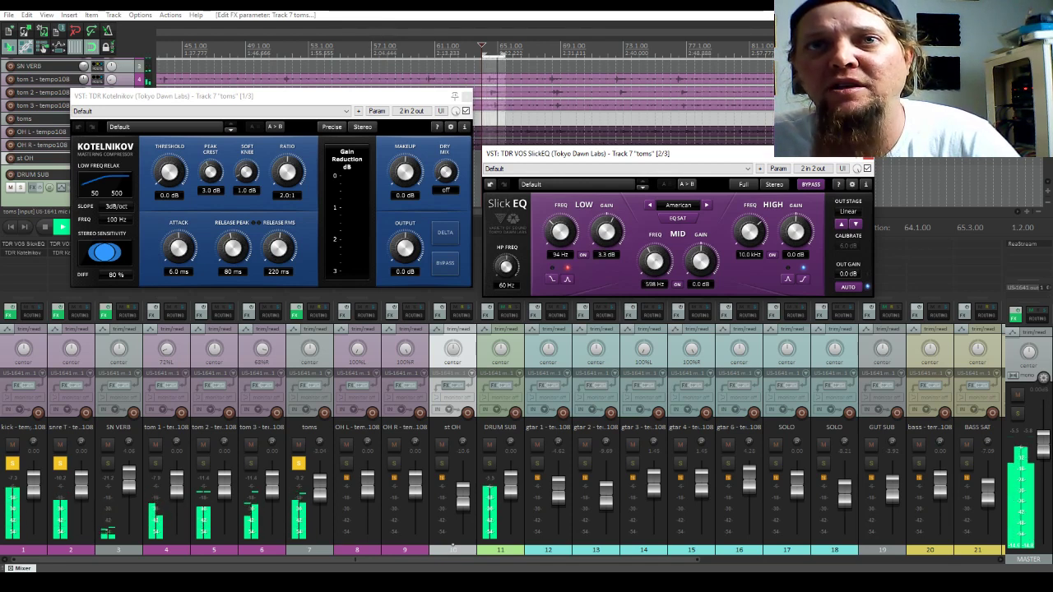
# - In the toms' SlickEQ, set the mid band to 363 Hz at -9.7 dB and the high band to an 8.0 kHz bell at 4.9 dB
pyautogui.moveTo(655, 262); pyautogui.dragTo(674, 283)
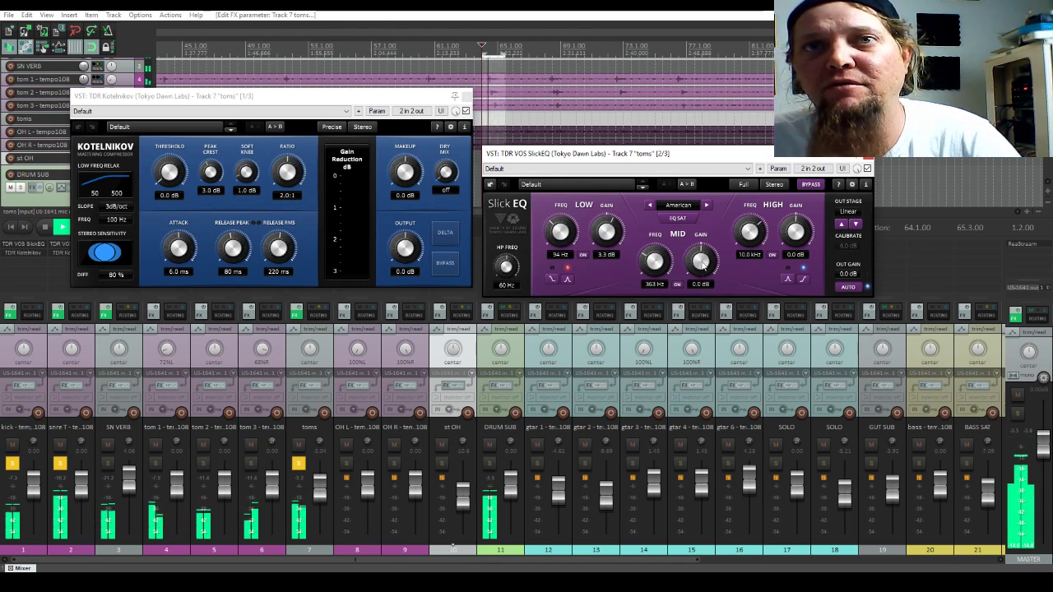
pyautogui.moveTo(749, 232); pyautogui.dragTo(749, 243)
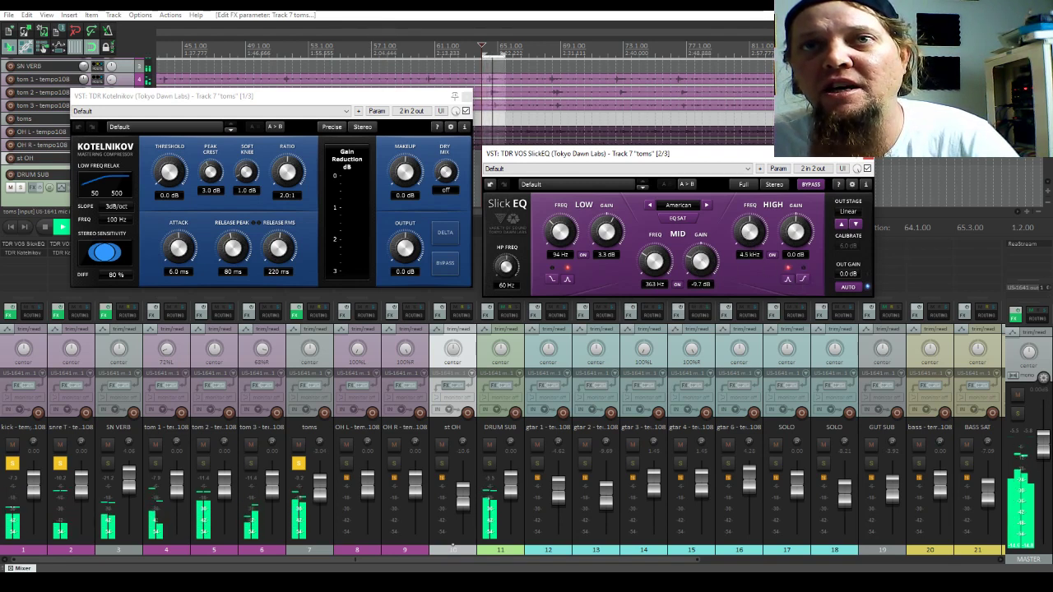
pyautogui.moveTo(750, 243); pyautogui.dragTo(749, 235)
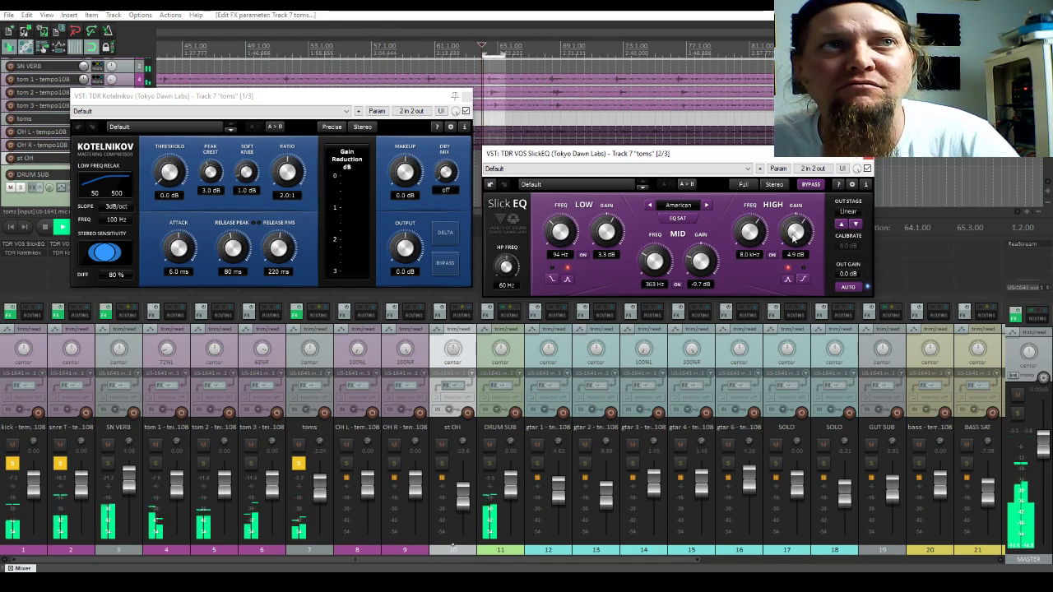
# - Load Drum Bus - Smasher in the toms' Kotelnikov, set threshold to -15.9 dB and stereo diff to 100 %, and close both plugin windows
pyautogui.click(270, 111)
pyautogui.click(267, 113)
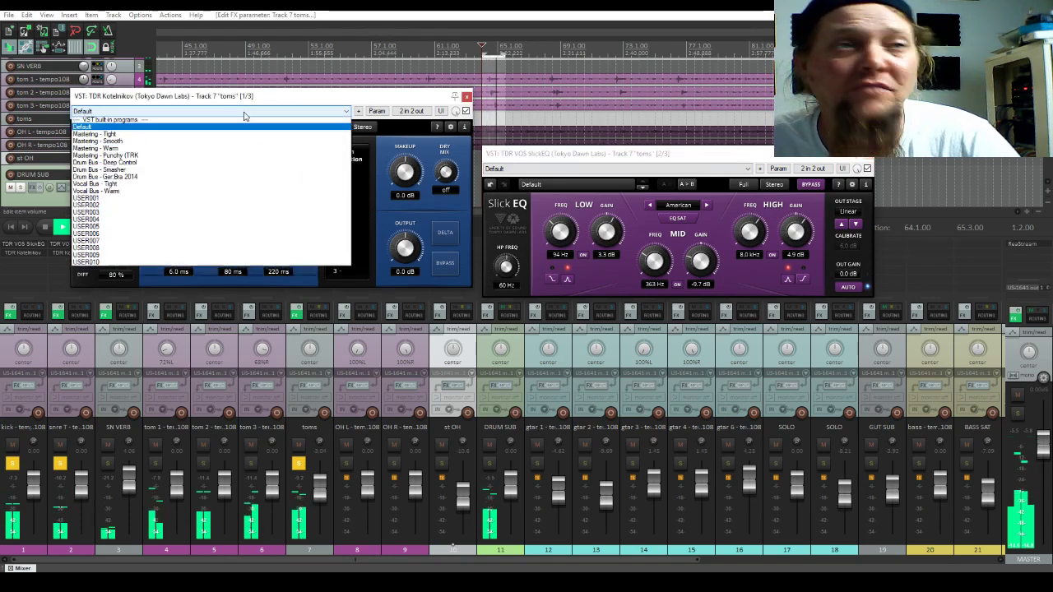
pyautogui.click(188, 182)
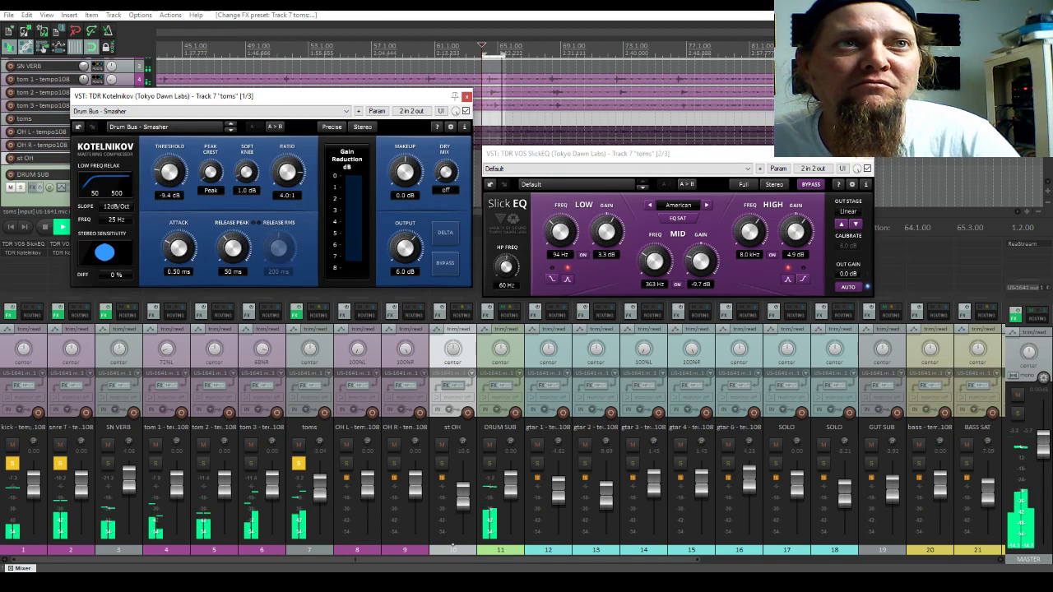
pyautogui.scroll(-3, 169, 172)
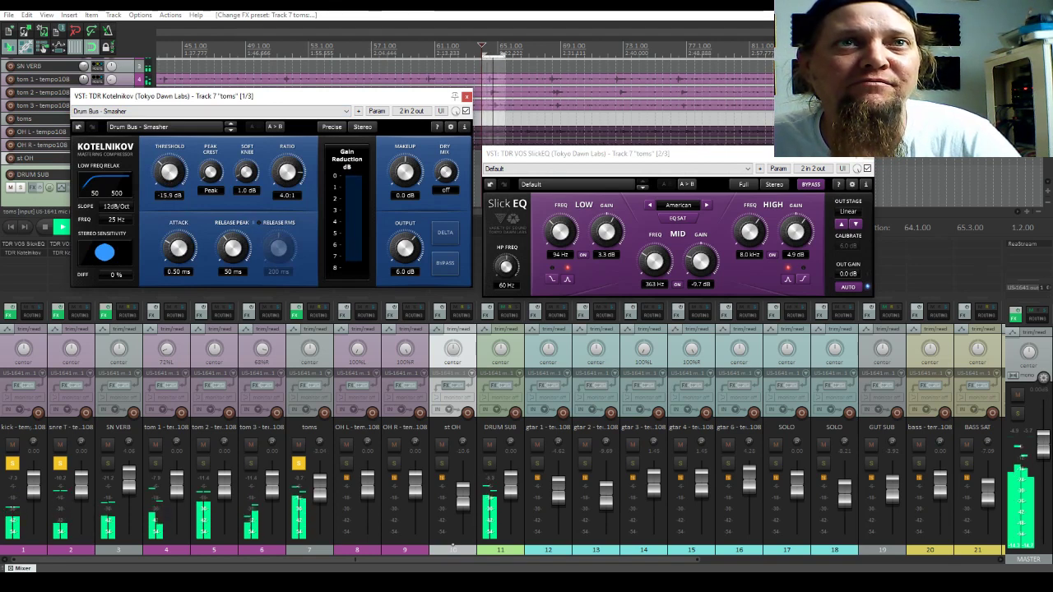
pyautogui.scroll(5, 105, 255)
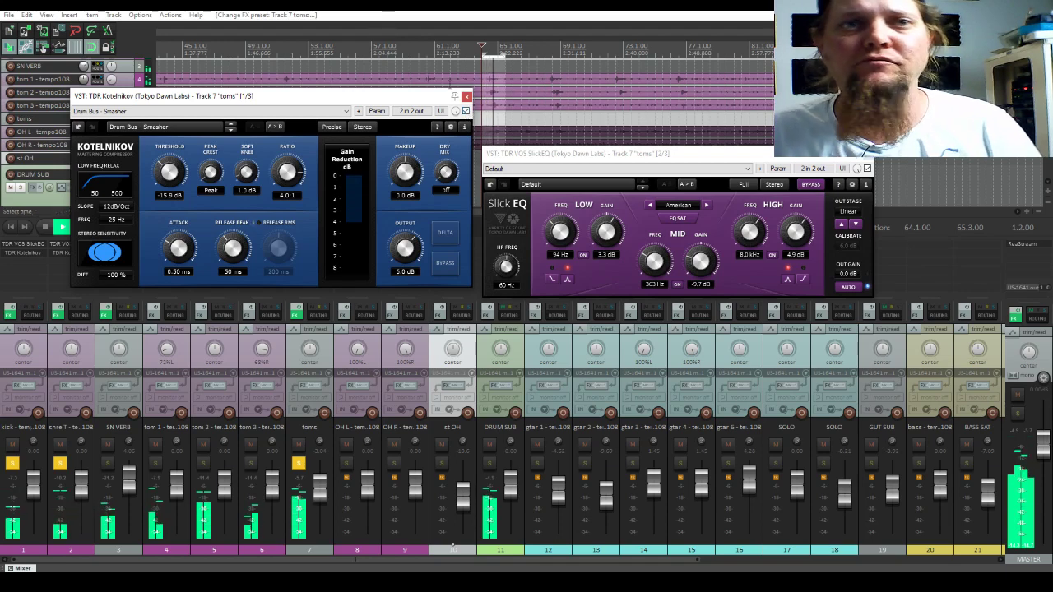
pyautogui.click(466, 96)
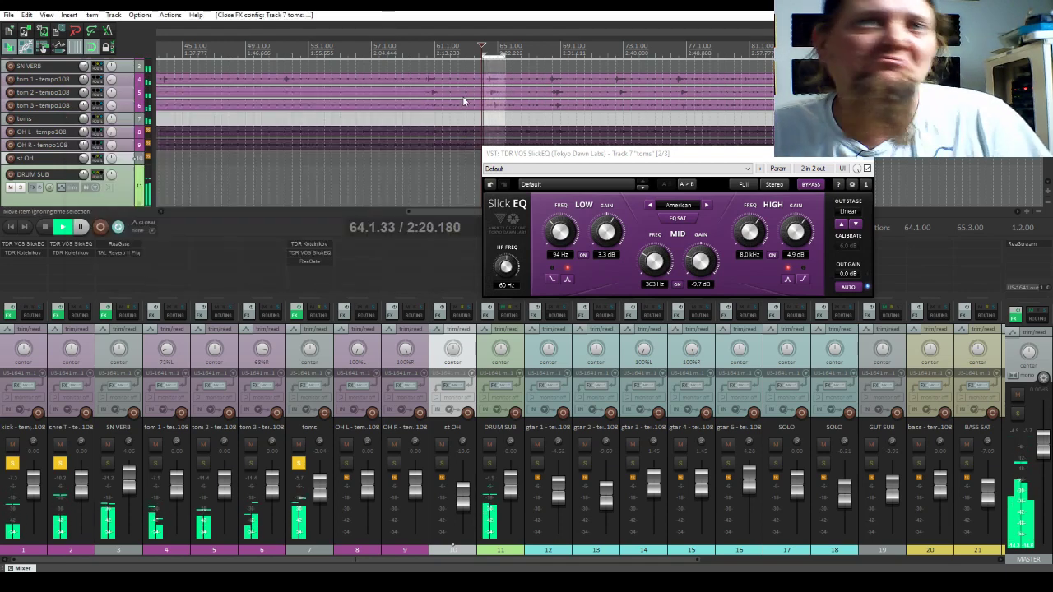
pyautogui.click(863, 153)
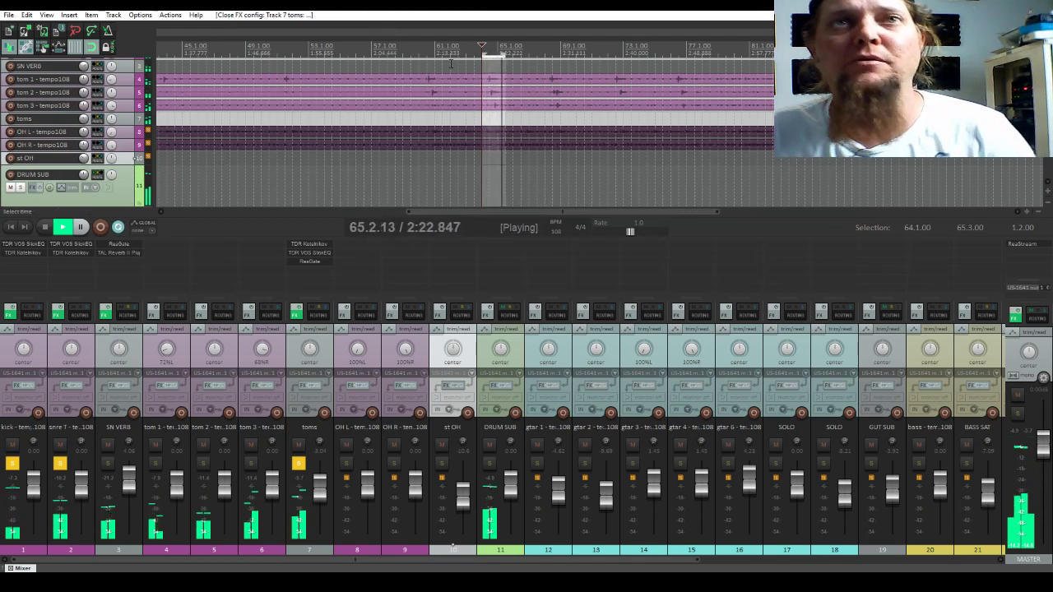
# - Stop playback, clear all track solos, and solo the DRUM SUB track
pyautogui.press('space')
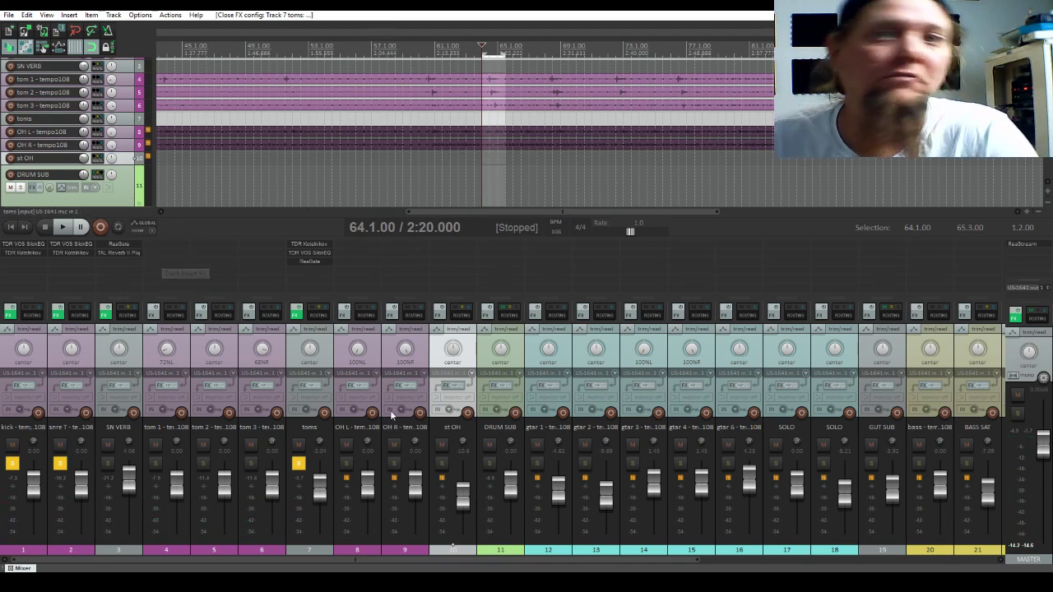
pyautogui.click(297, 465)
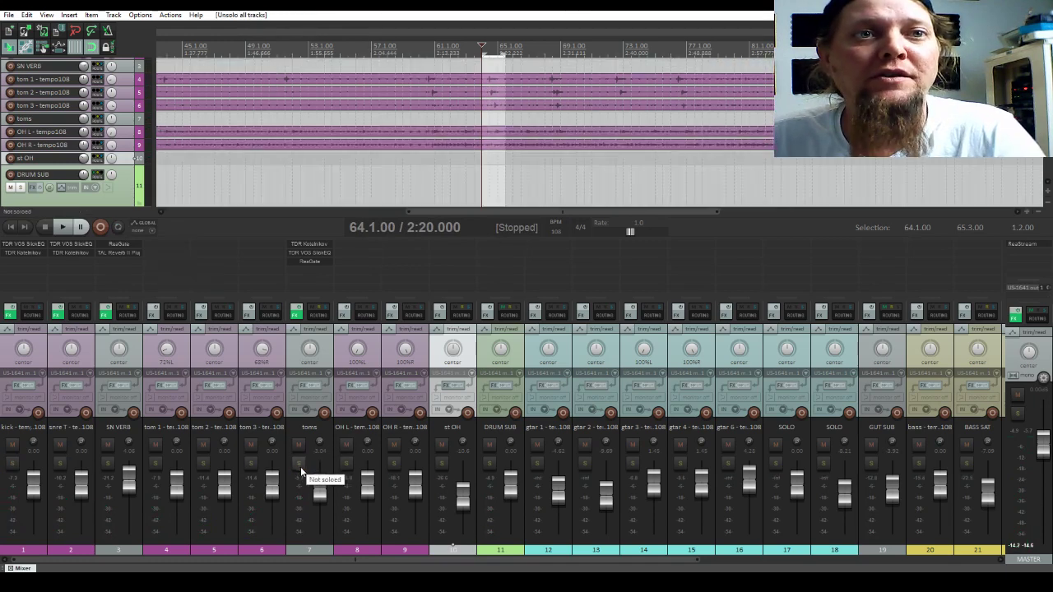
pyautogui.click(492, 462)
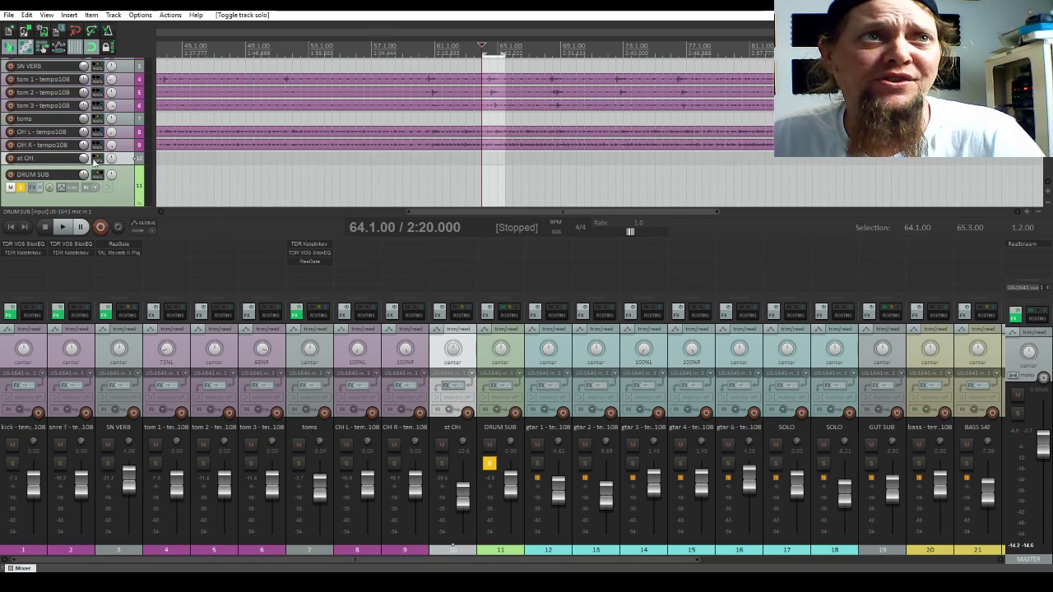
# - Add TDR VOS SlickEQ and TDR Kotelnikov to the st OH track and move their windows apart
pyautogui.doubleClick(464, 246)
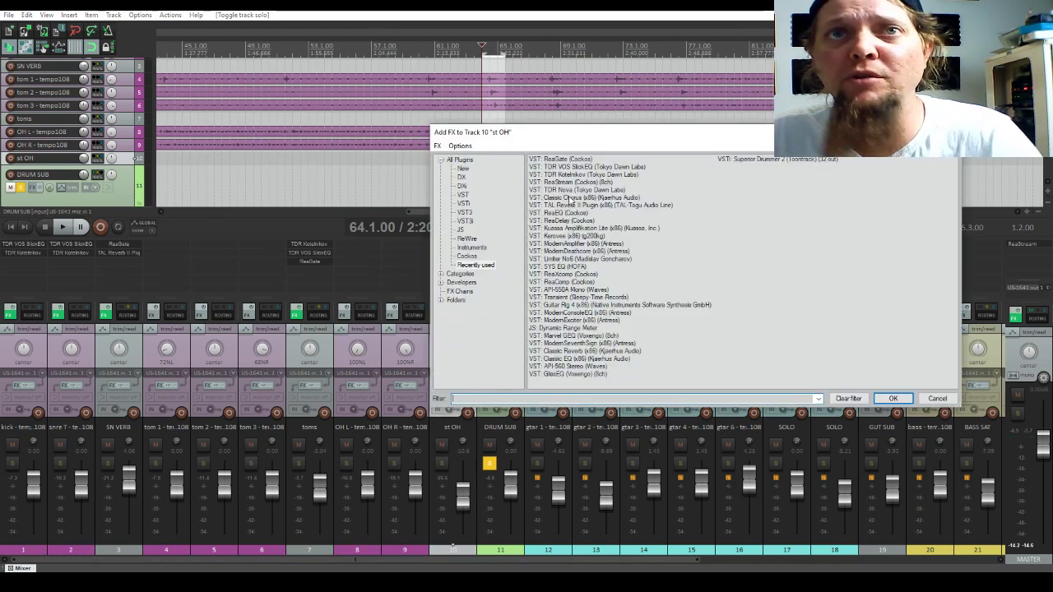
pyautogui.click(573, 167)
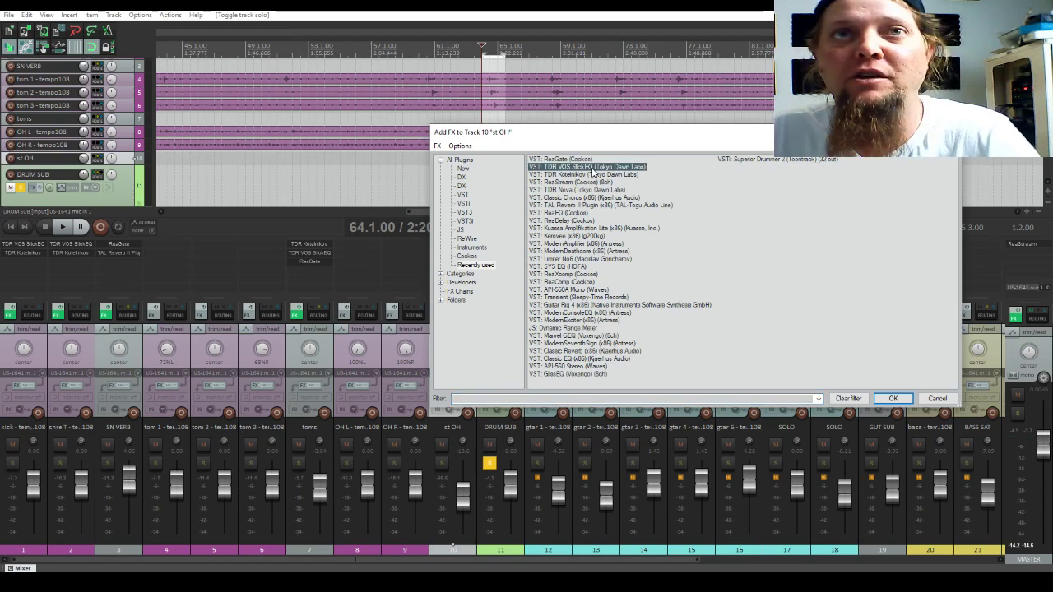
pyautogui.keyDown('ctrl'); pyautogui.click(577, 175); pyautogui.keyUp('ctrl')
pyautogui.click(894, 399)
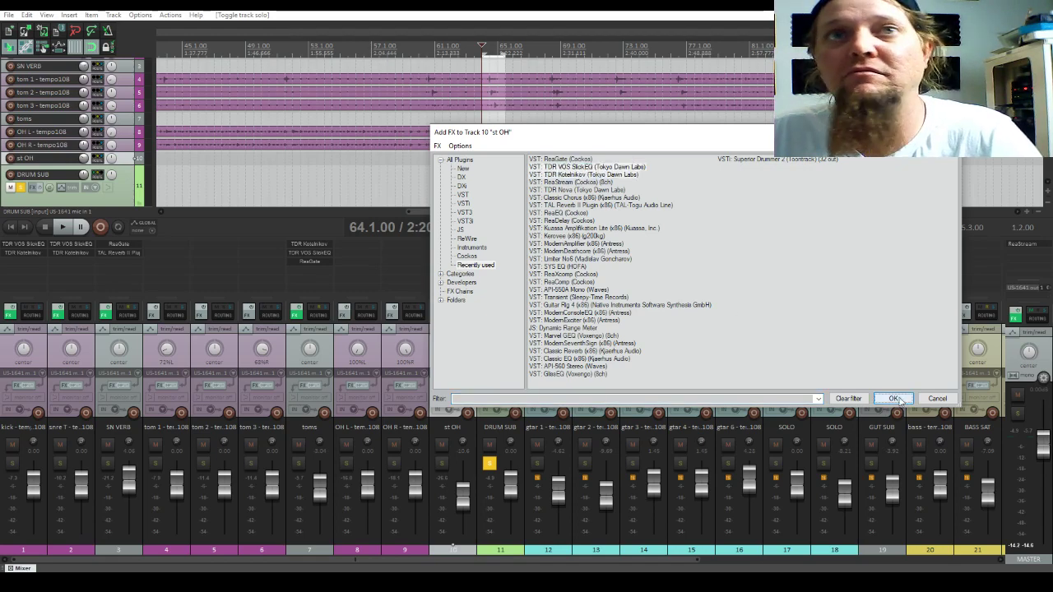
pyautogui.moveTo(231, 52); pyautogui.dragTo(716, 40)
pyautogui.moveTo(251, 40); pyautogui.dragTo(361, 159)
# - In the overheads' SlickEQ, set the high-pass to 350 Hz, disable the low band, and during playback cut the mid band 5.8 dB at 3.0 kHz
pyautogui.moveTo(151, 274); pyautogui.dragTo(150, 270)
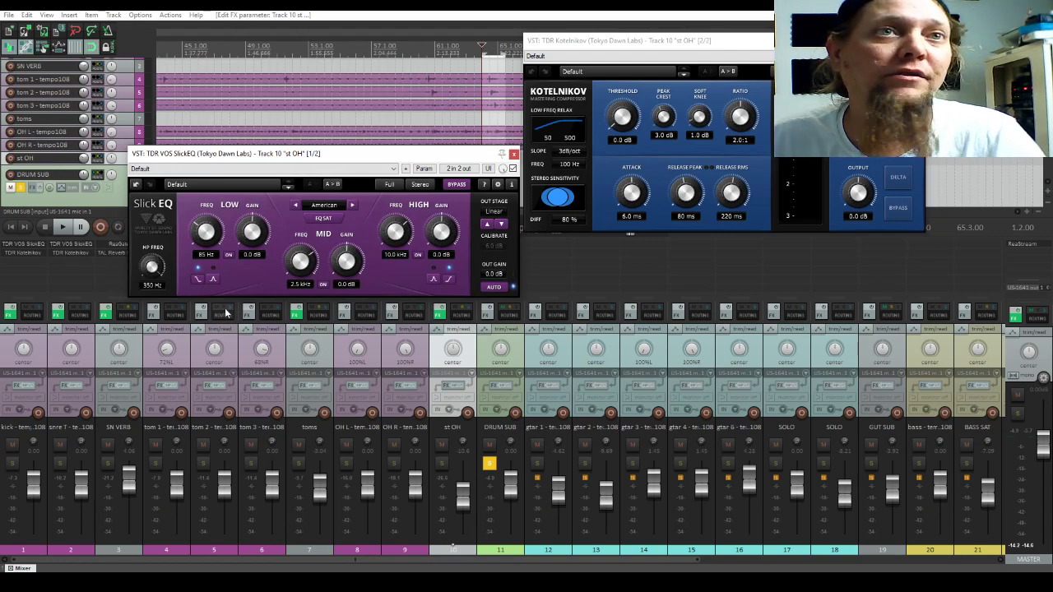
pyautogui.click(228, 256)
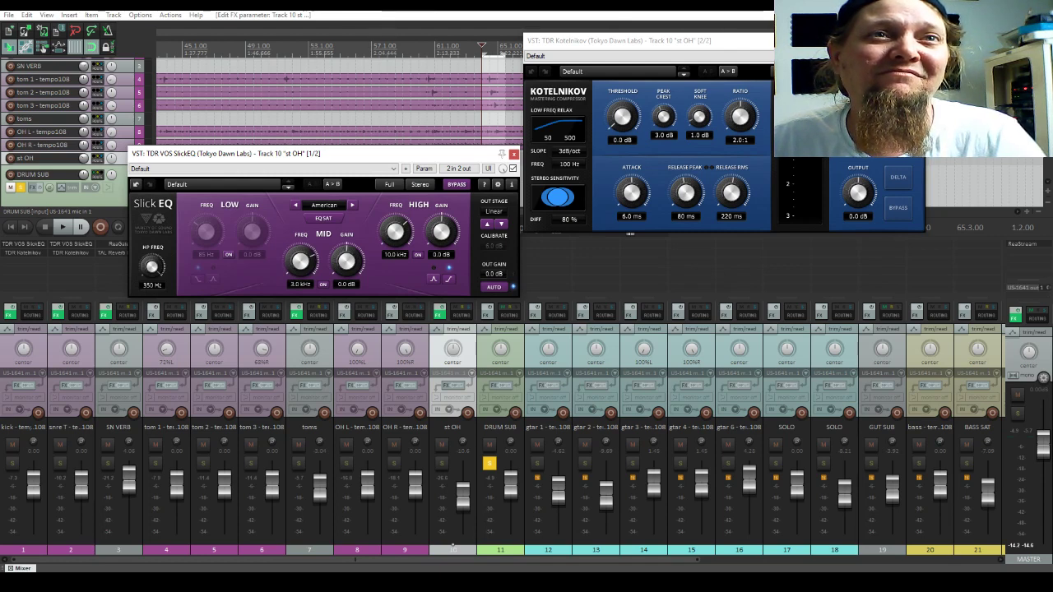
pyautogui.press('space')
pyautogui.moveTo(337, 278); pyautogui.dragTo(338, 300)
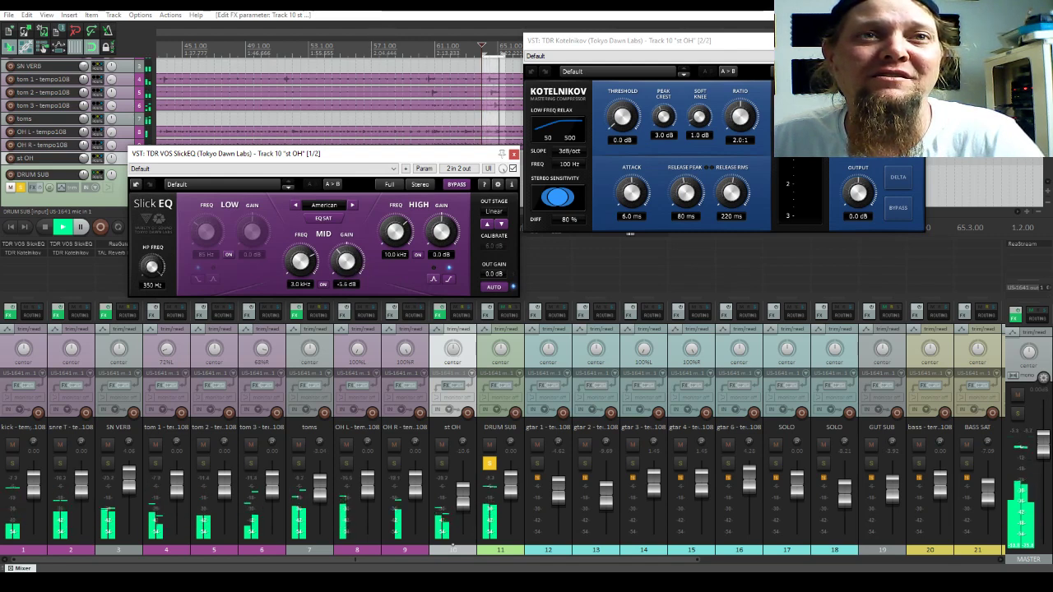
# - Set the overheads' SlickEQ high shelf to 6.3 kHz with 5.7 dB gain
pyautogui.moveTo(441, 224); pyautogui.dragTo(441, 209)
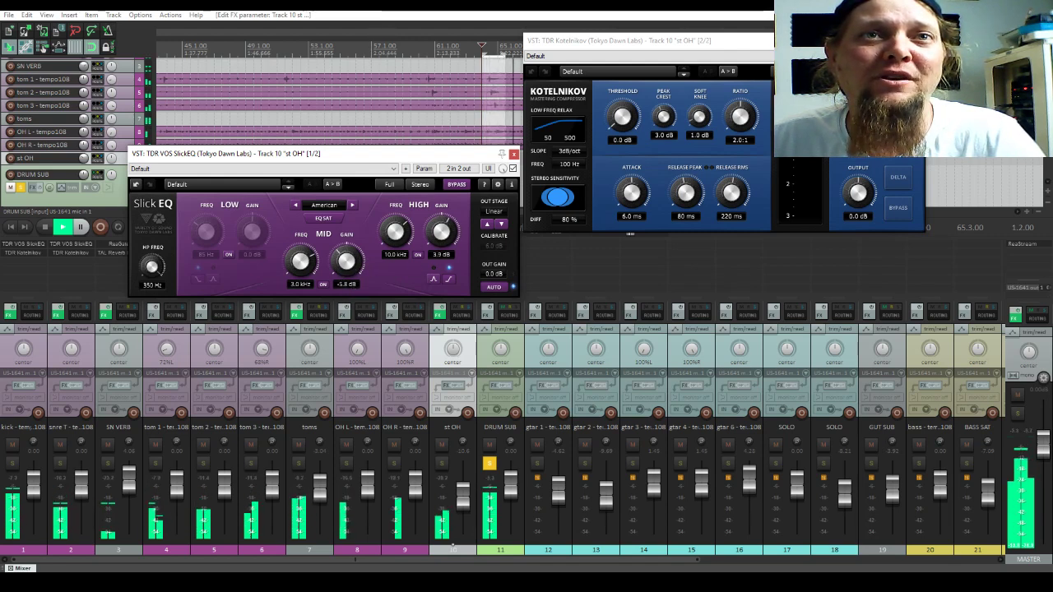
pyautogui.moveTo(391, 236); pyautogui.dragTo(387, 262)
pyautogui.scroll(3, 442, 232)
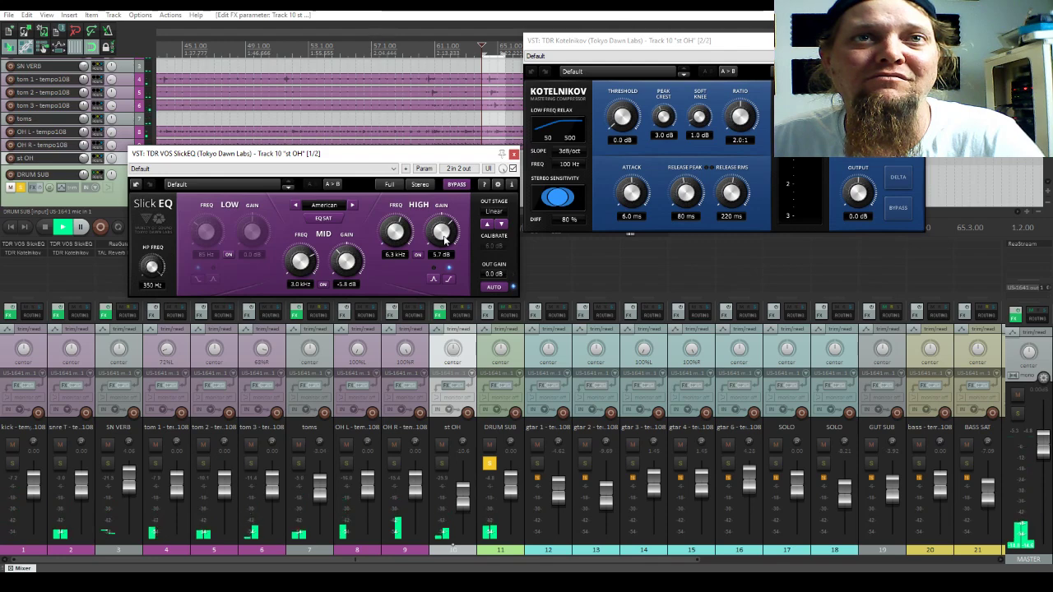
# - Bring the overheads' Kotelnikov fully into view and set its ratio to 3.6:1, stereo diff to 100 % and attack to 0.02 ms
pyautogui.click(645, 56)
pyautogui.click(655, 43)
pyautogui.moveTo(655, 42); pyautogui.dragTo(497, 142)
pyautogui.moveTo(568, 215); pyautogui.dragTo(568, 198)
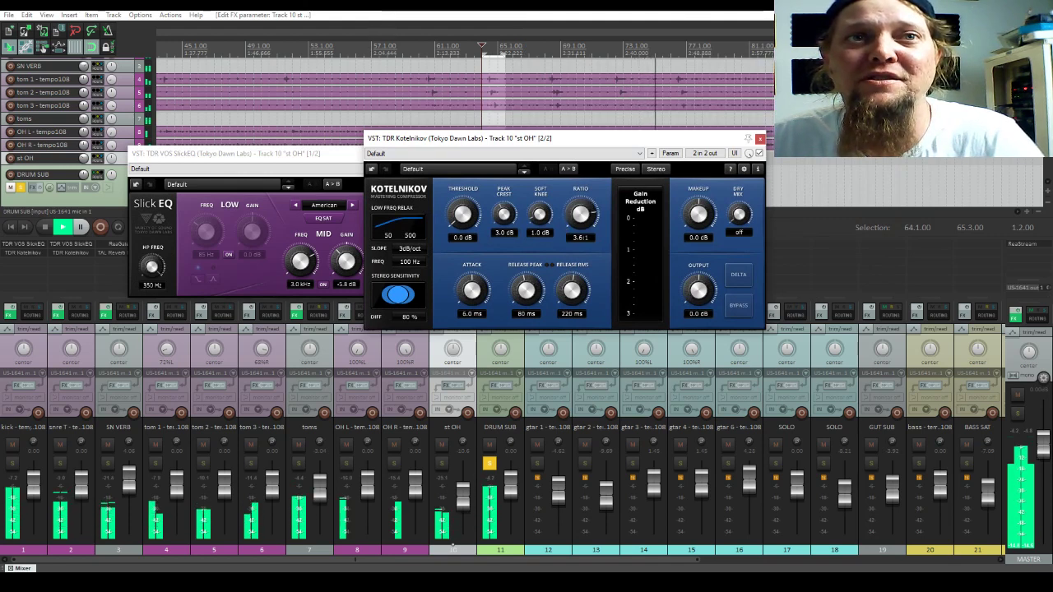
pyautogui.moveTo(398, 294); pyautogui.dragTo(398, 284)
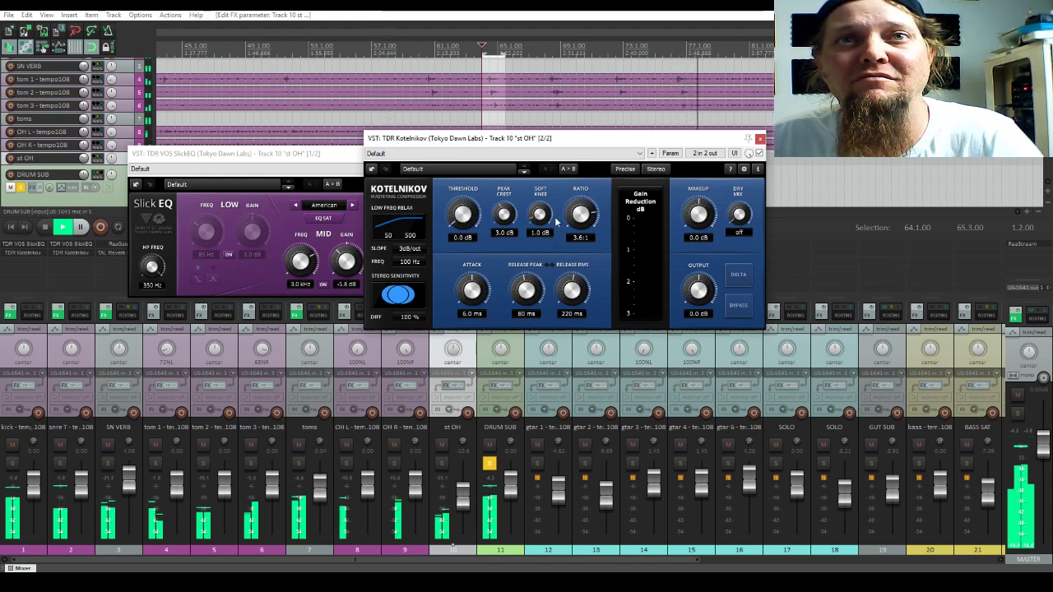
pyautogui.moveTo(471, 292); pyautogui.dragTo(475, 317)
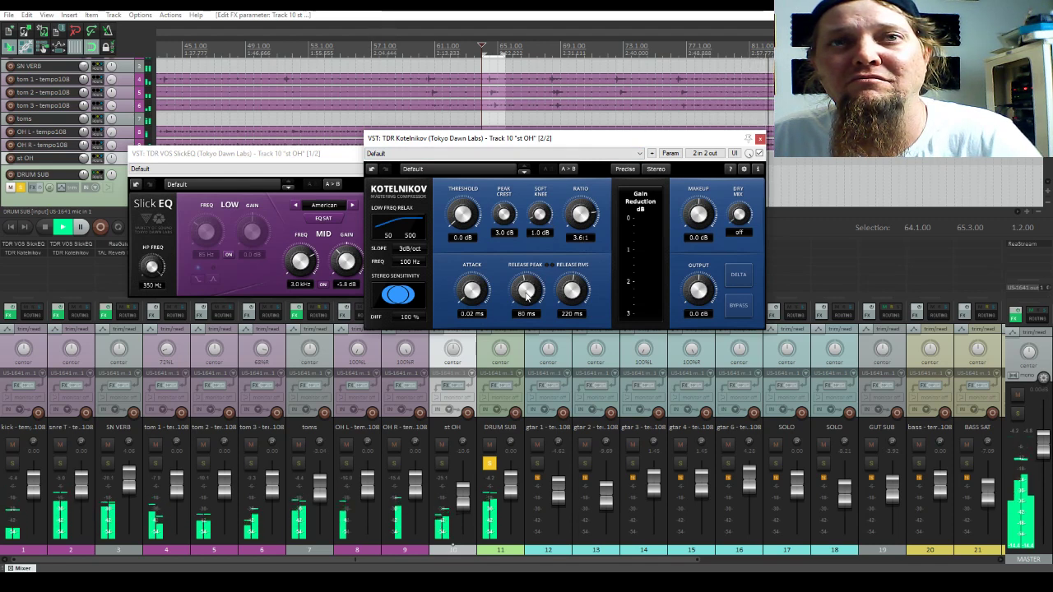
# - Set the overheads' Kotelnikov peak release to 130 ms and RMS release to 254 ms
pyautogui.moveTo(528, 297); pyautogui.dragTo(527, 278)
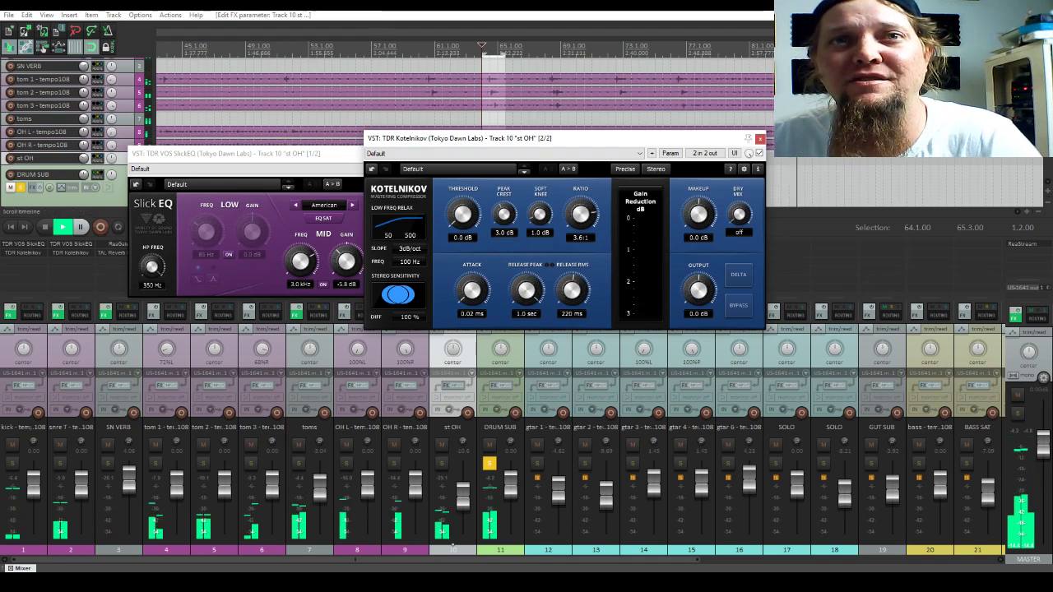
pyautogui.moveTo(528, 278); pyautogui.dragTo(534, 319)
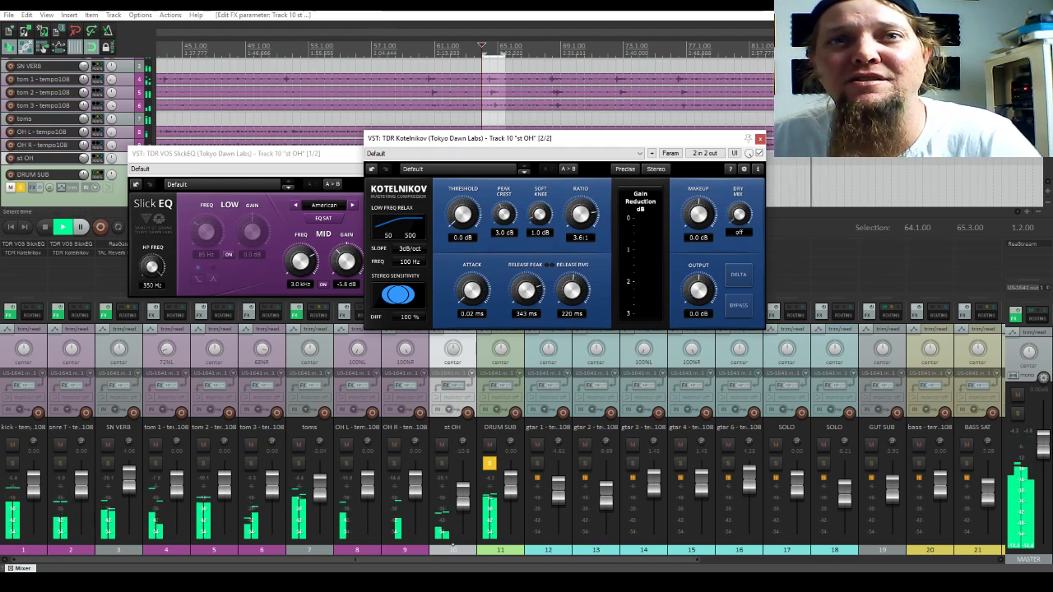
pyautogui.moveTo(572, 289); pyautogui.dragTo(572, 272)
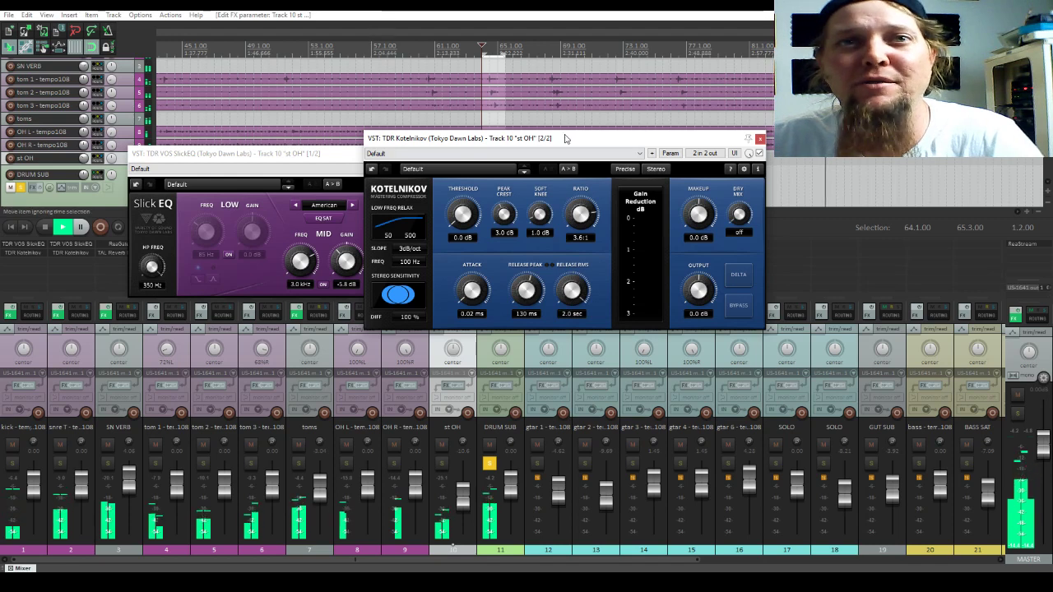
pyautogui.moveTo(572, 290)
pyautogui.mouseDown()
pyautogui.moveTo(572, 307)
pyautogui.moveTo(572, 296)
pyautogui.mouseUp()
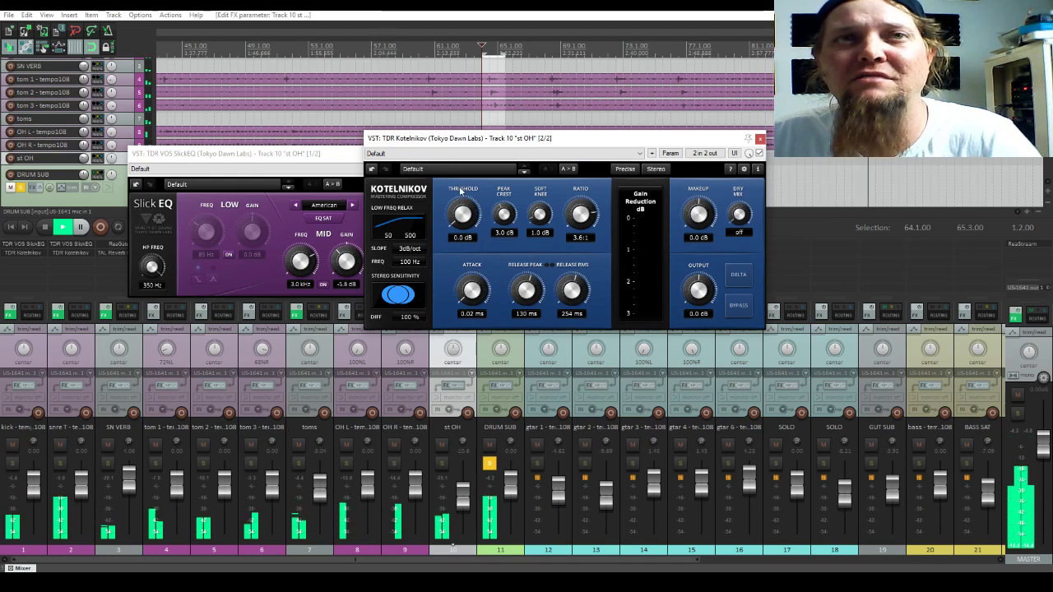
# - Dismiss the overheads' Kotelnikov preset list without choosing one and lower the threshold to -33.9 dB
pyautogui.click(478, 155)
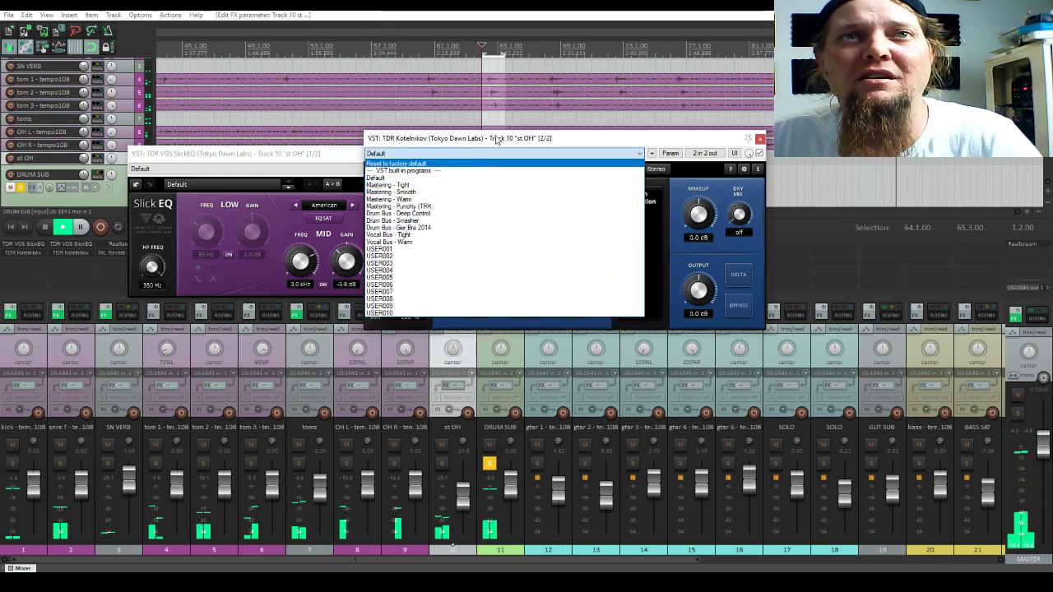
pyautogui.click(535, 146)
pyautogui.moveTo(462, 218); pyautogui.dragTo(463, 281)
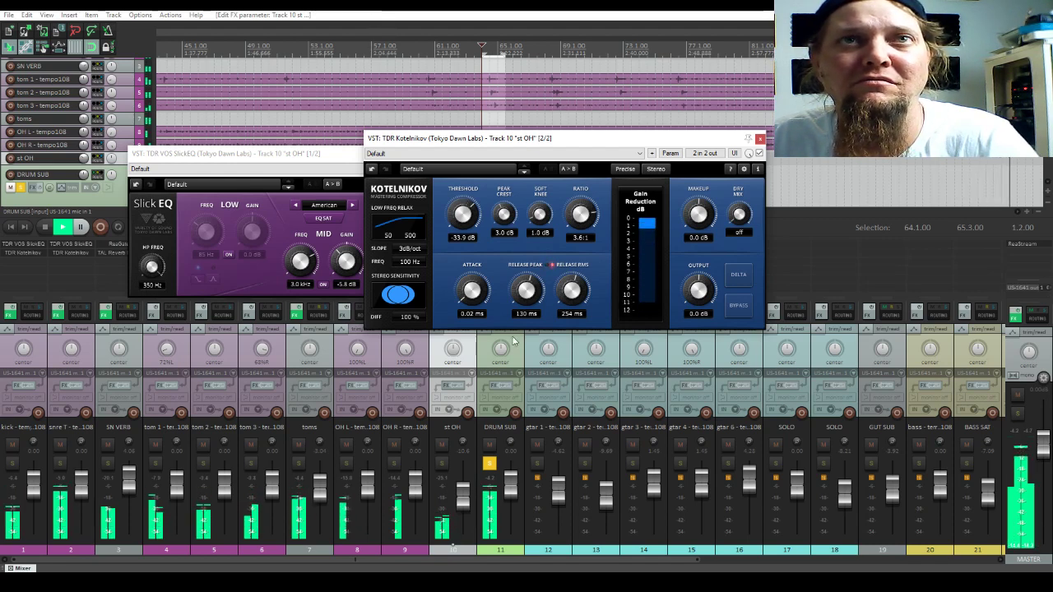
# - Replay the drums from an earlier point near bar 50 and retune the overheads' SlickEQ high band to 9.3 kHz and mid band to 1026 Hz
pyautogui.scroll(-3, 370, 37)
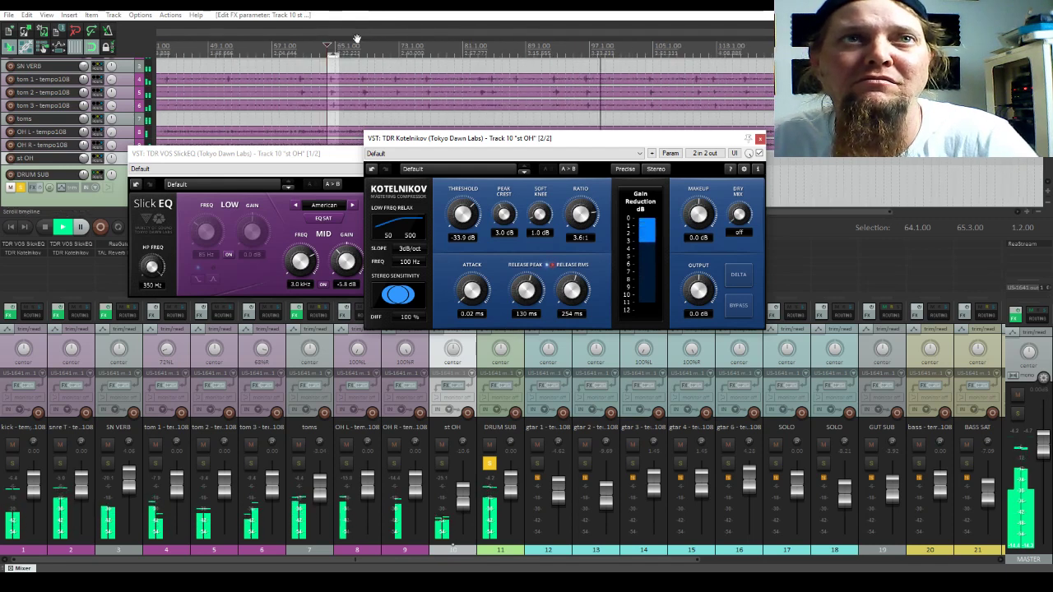
pyautogui.click(223, 46)
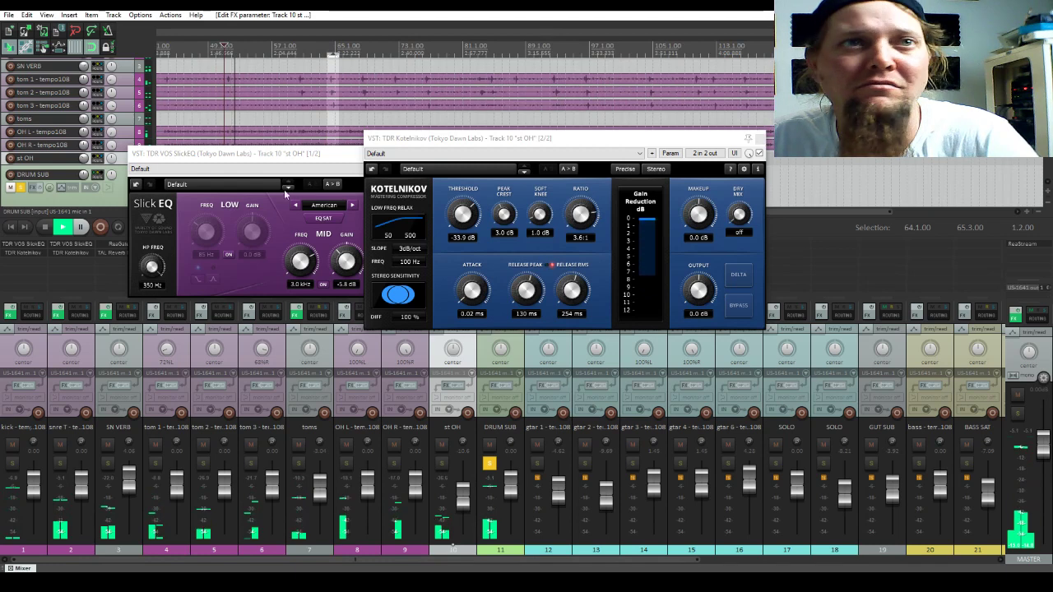
pyautogui.click(354, 239)
pyautogui.moveTo(393, 236); pyautogui.dragTo(393, 226)
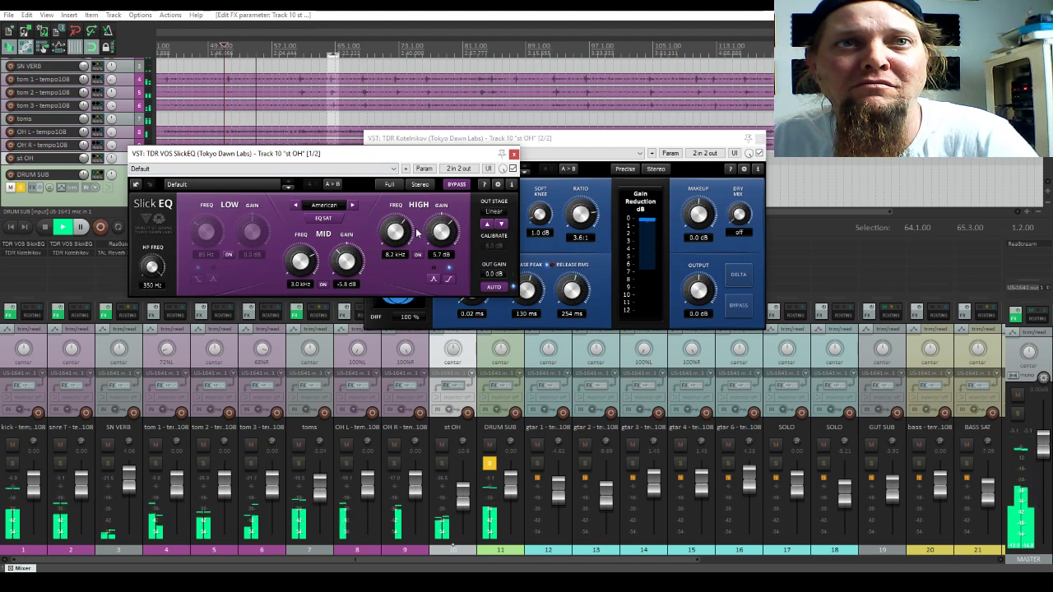
pyautogui.moveTo(400, 239); pyautogui.dragTo(399, 232)
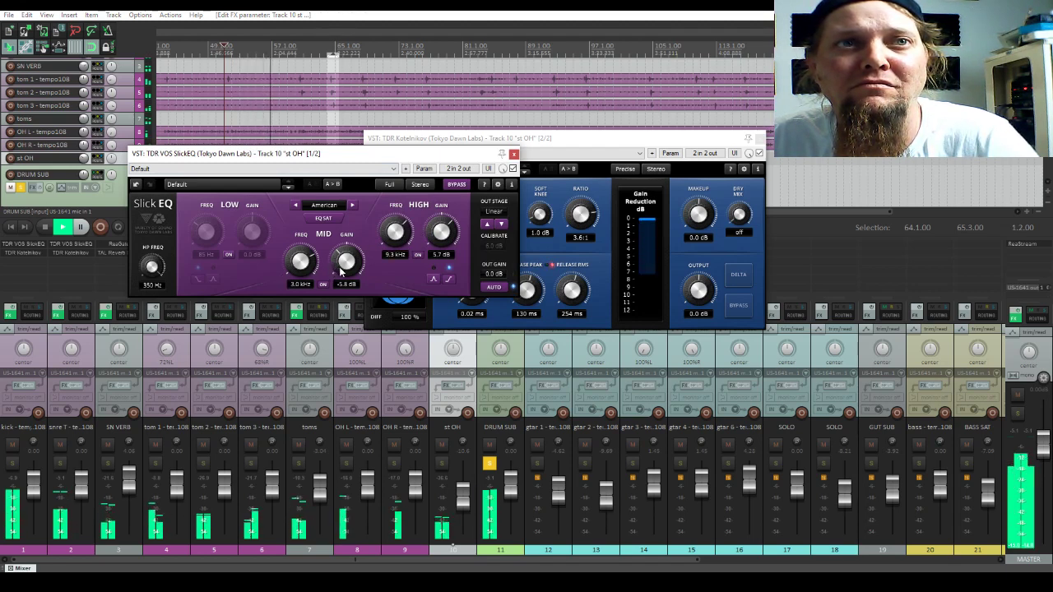
pyautogui.moveTo(300, 261); pyautogui.dragTo(300, 268)
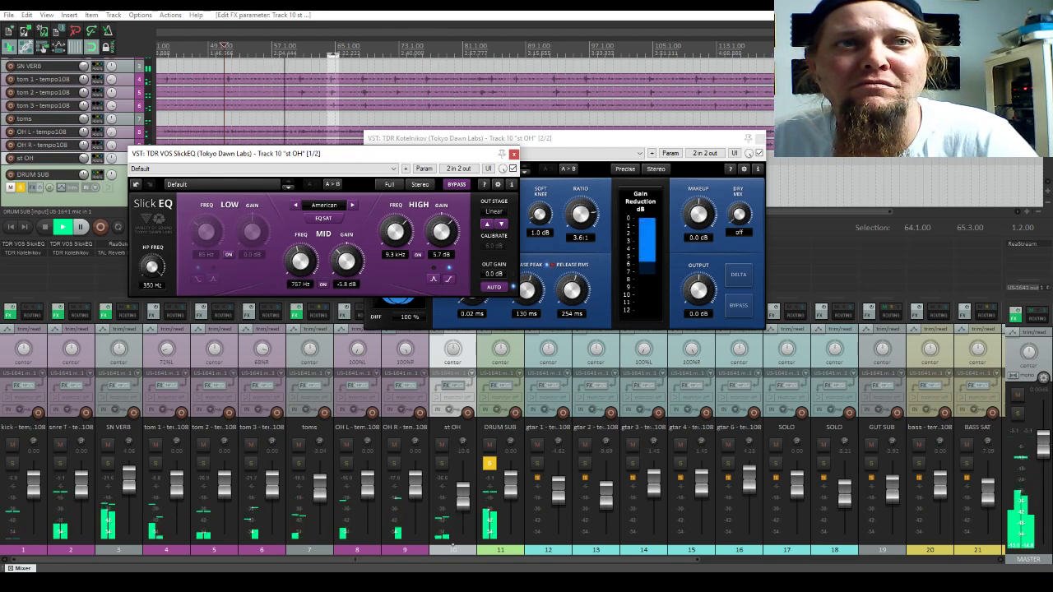
pyautogui.moveTo(300, 261)
pyautogui.mouseDown()
pyautogui.moveTo(300, 247)
pyautogui.moveTo(301, 271)
pyautogui.mouseUp()
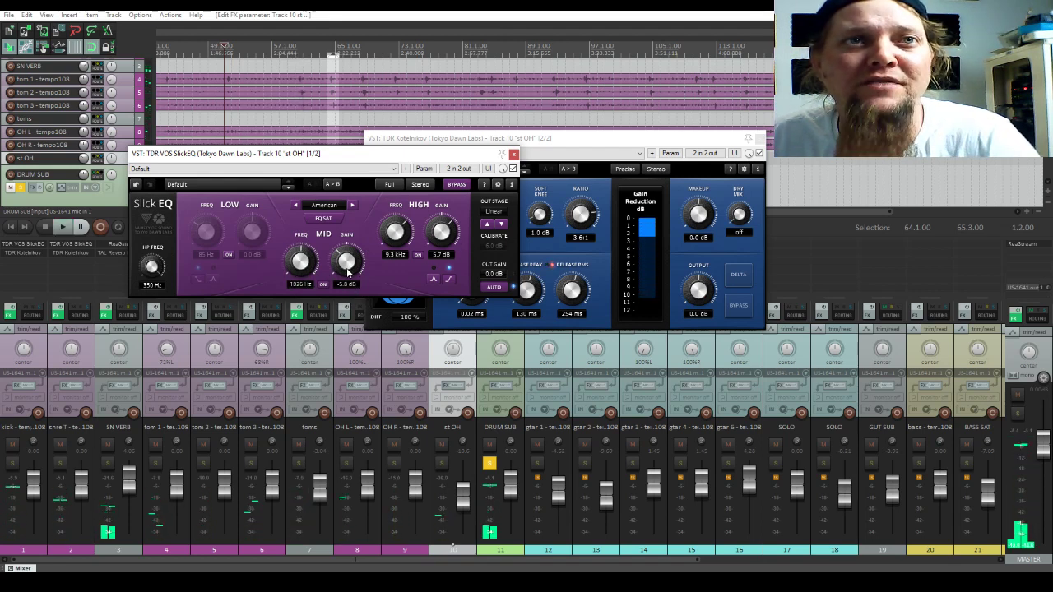
# - Sweep the overheads' SlickEQ mid band at 18 dB while soloing the st OH bus, then settle it at 2124 Hz and -10.3 dB
pyautogui.press('space')
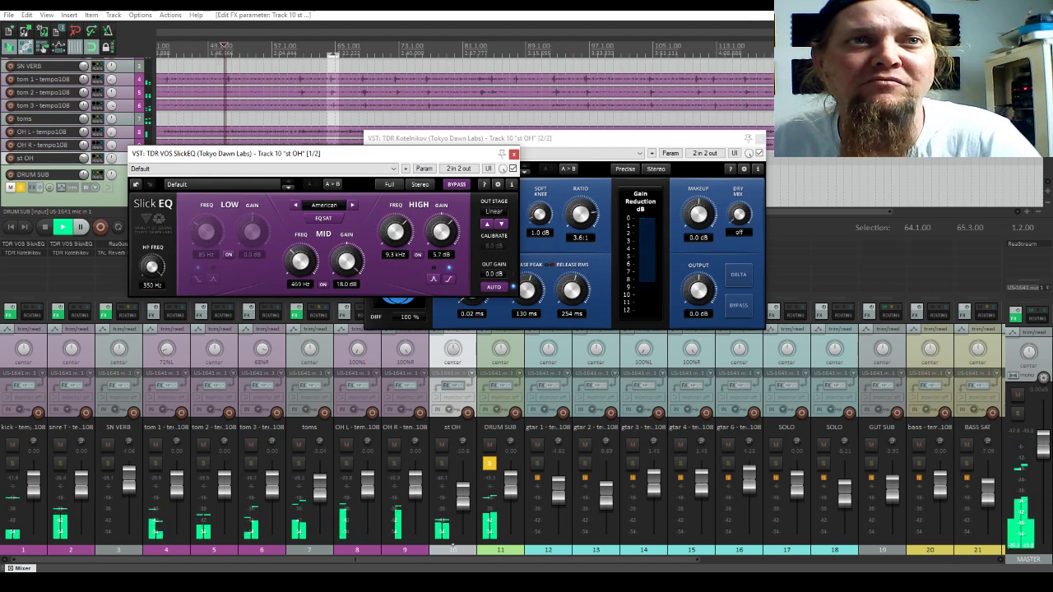
pyautogui.moveTo(301, 261); pyautogui.dragTo(301, 252)
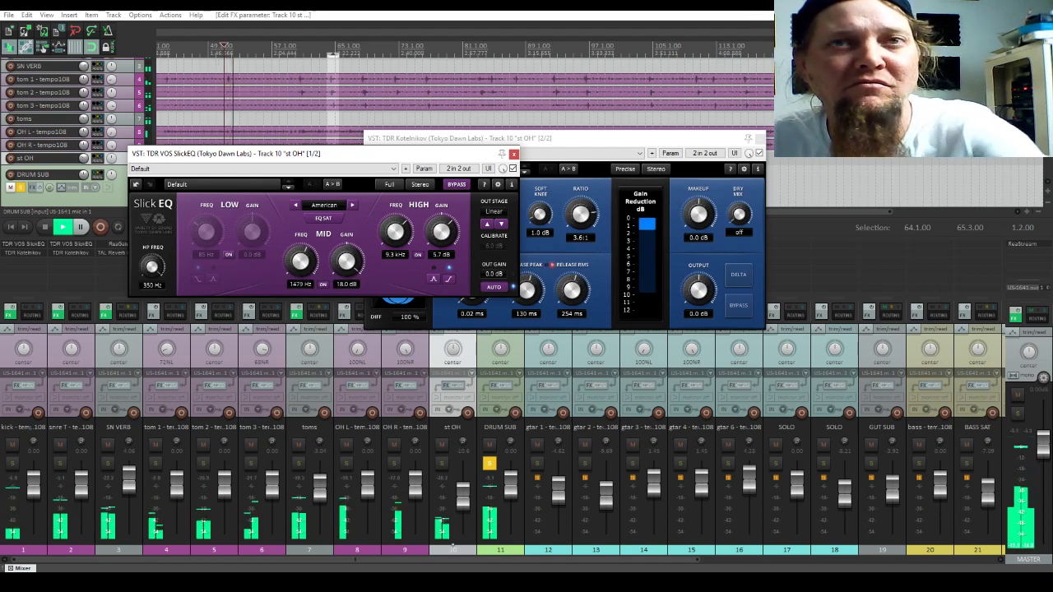
pyautogui.moveTo(300, 252); pyautogui.dragTo(301, 242)
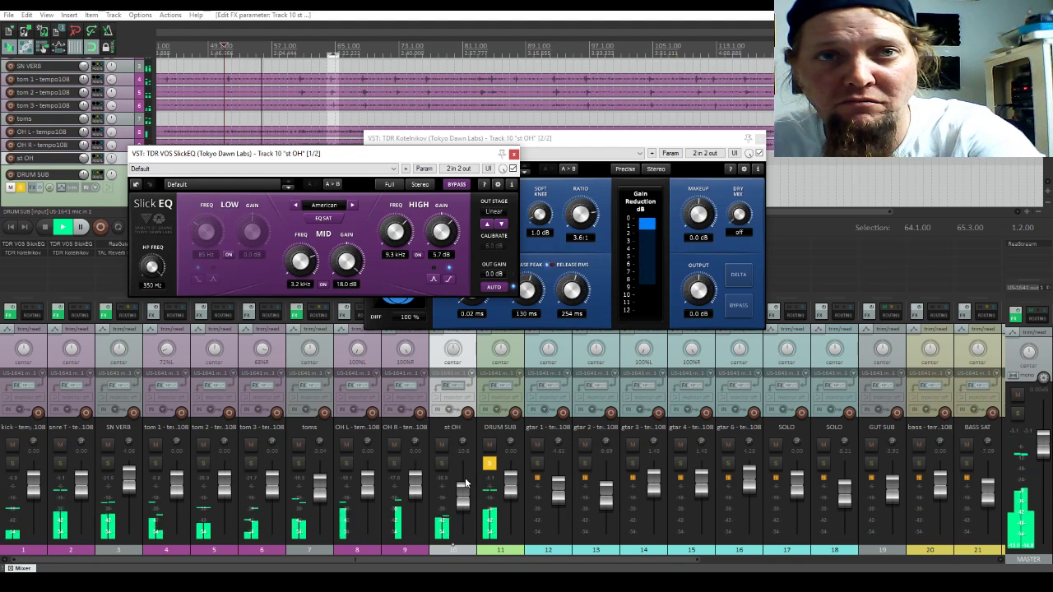
pyautogui.click(442, 463)
pyautogui.click(303, 266)
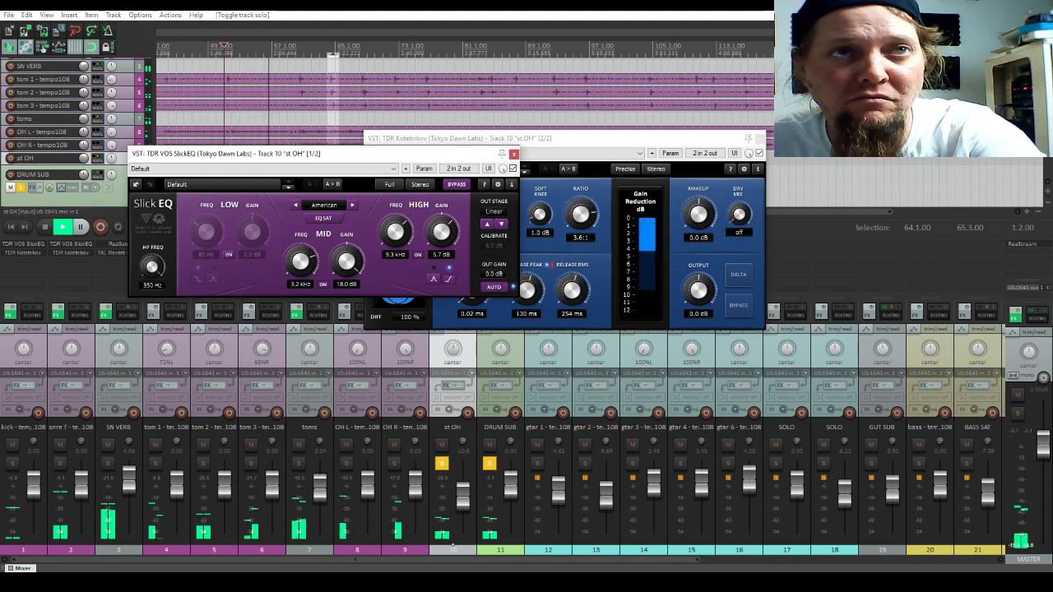
pyautogui.moveTo(301, 262); pyautogui.dragTo(347, 286)
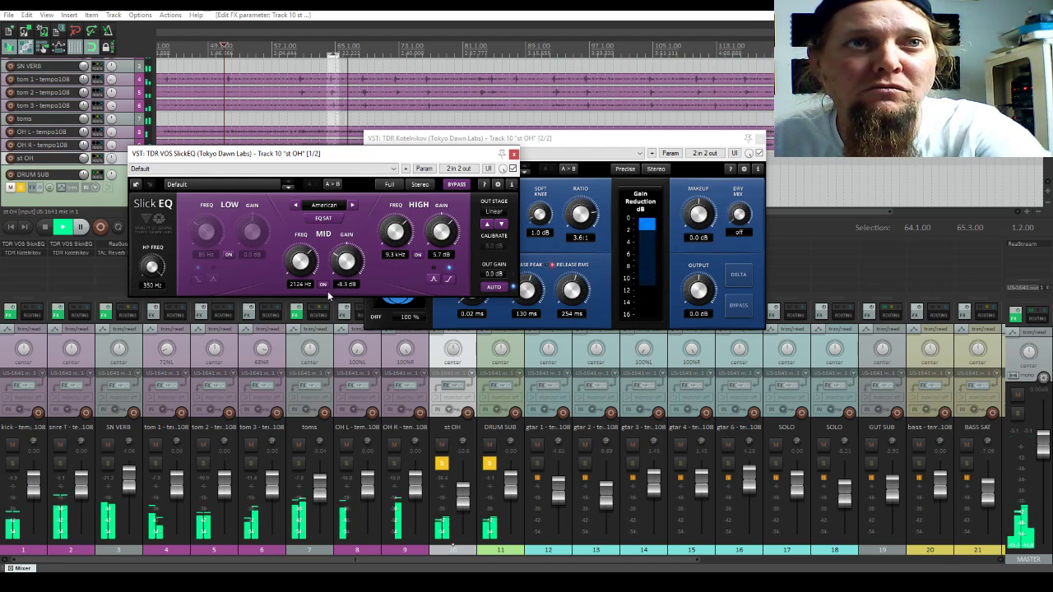
pyautogui.moveTo(448, 471); pyautogui.dragTo(455, 560)
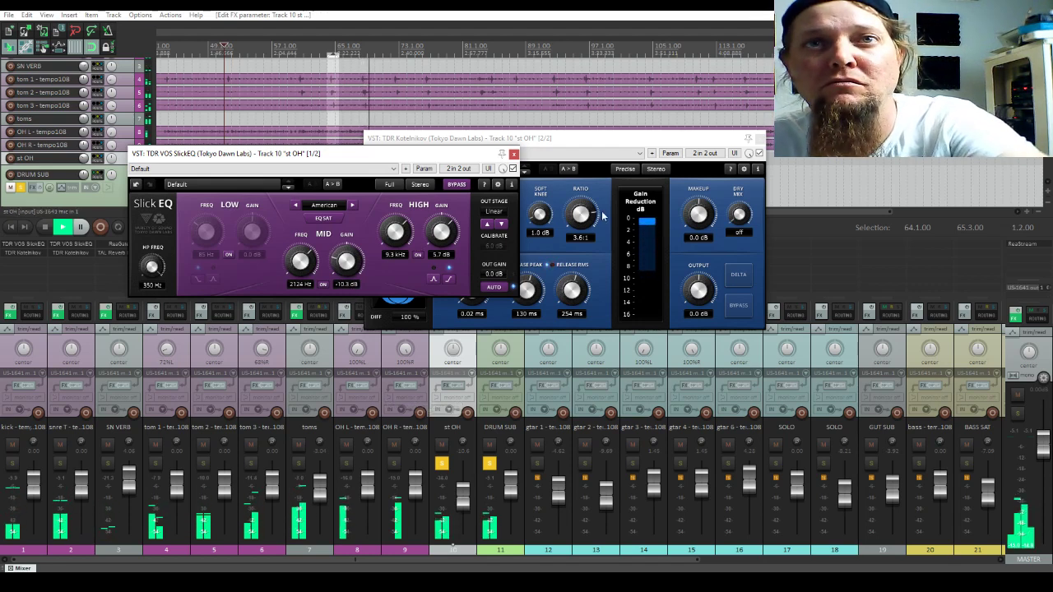
# - Raise the overheads' Kotelnikov output to 11.0 dB, unsolo the st OH bus and bring its volume to -9.69 dB
pyautogui.moveTo(699, 299); pyautogui.dragTo(699, 237)
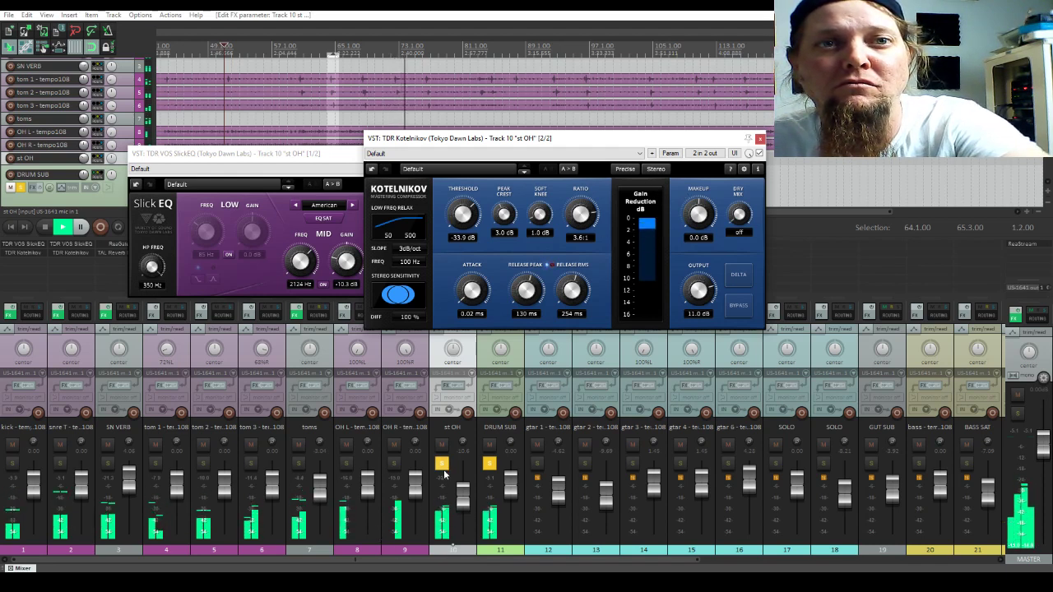
pyautogui.click(443, 467)
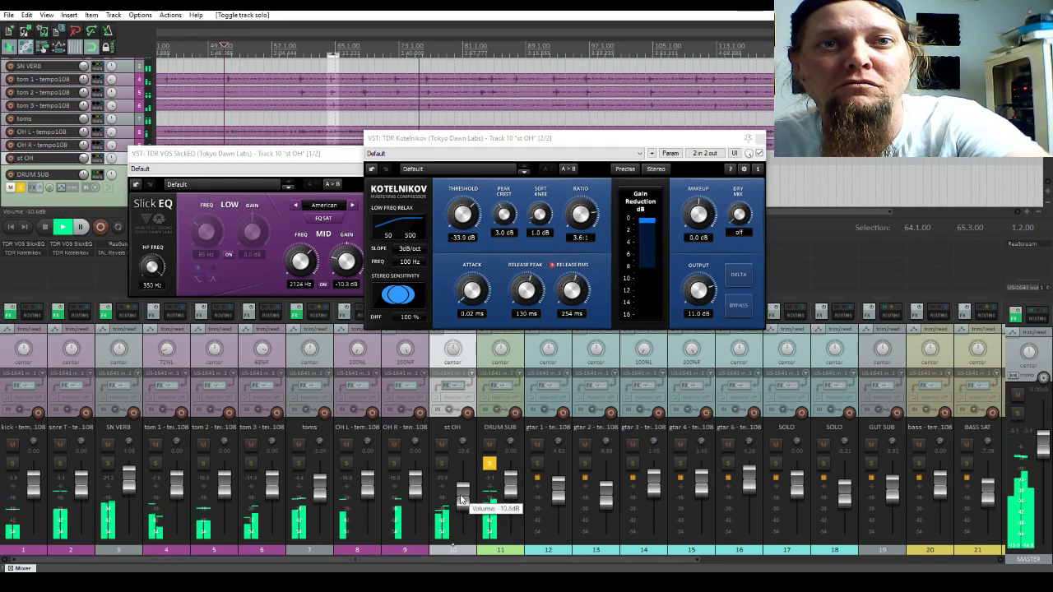
pyautogui.moveTo(465, 500); pyautogui.dragTo(464, 466)
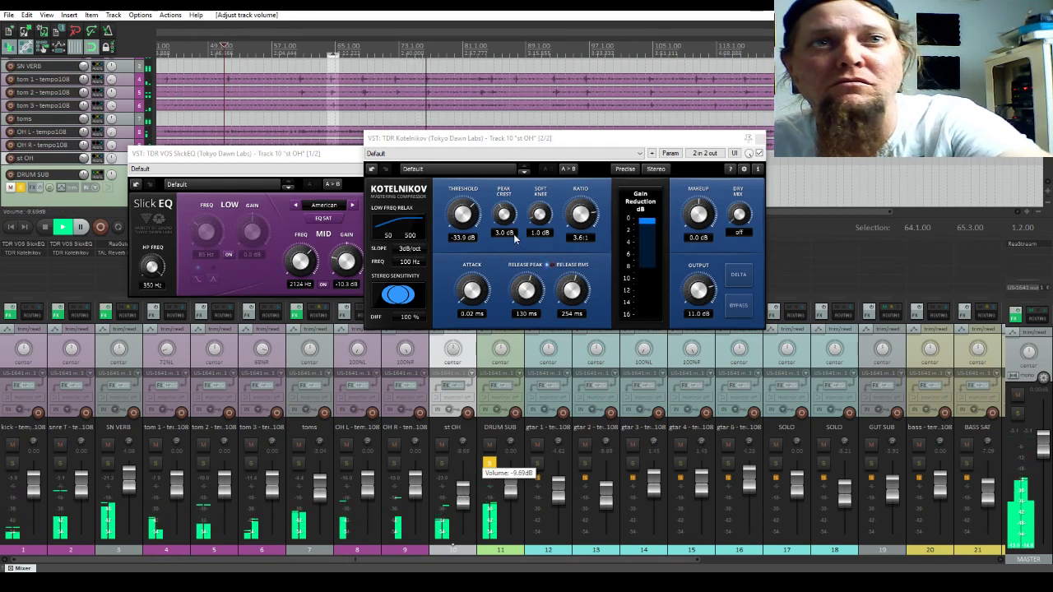
# - Close the overheads' SlickEQ and Kotelnikov windows
pyautogui.click(352, 171)
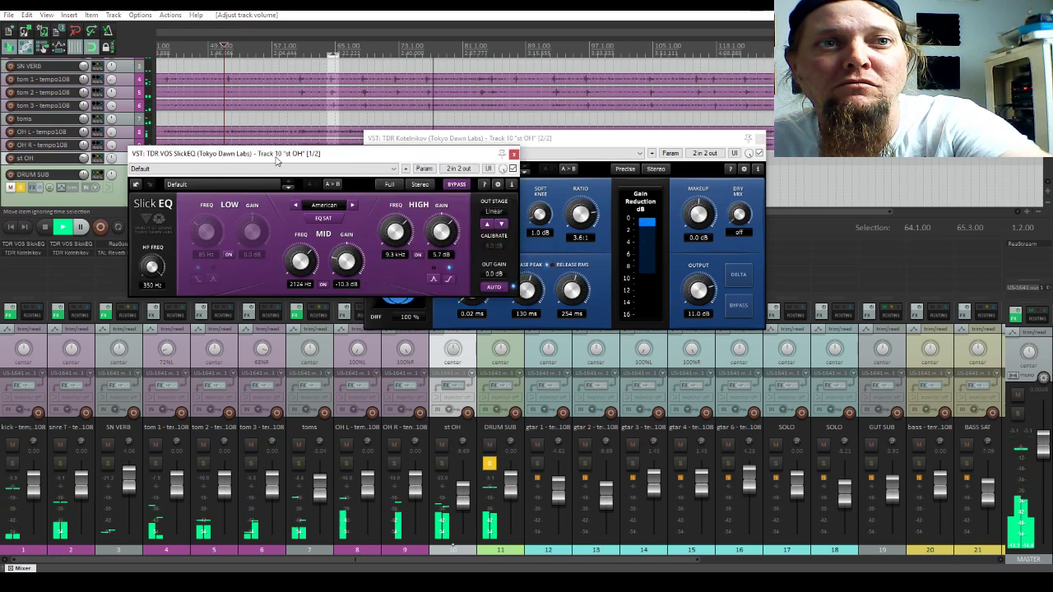
pyautogui.click(513, 154)
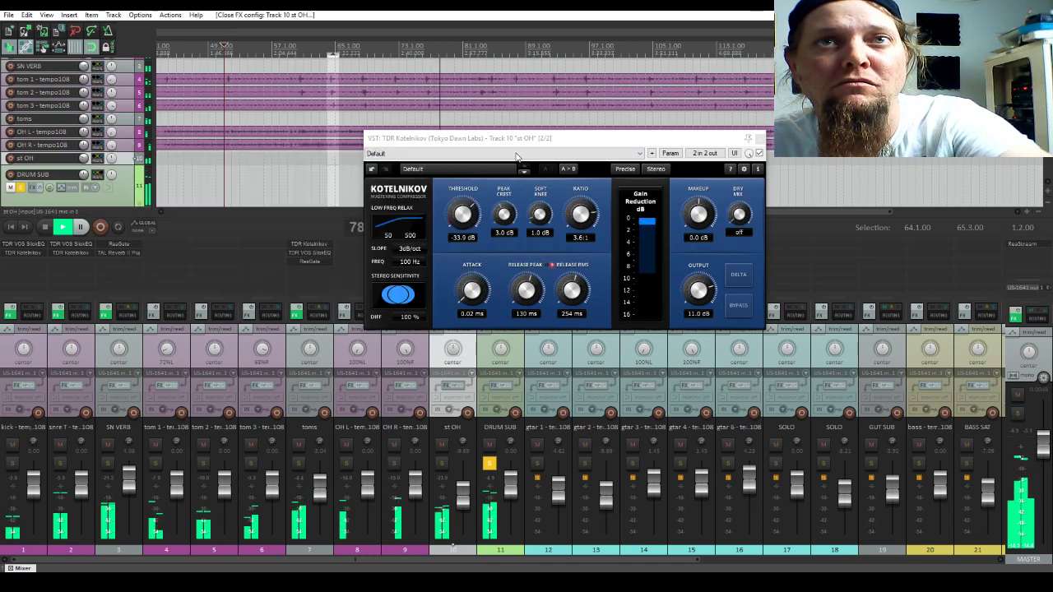
pyautogui.click(751, 137)
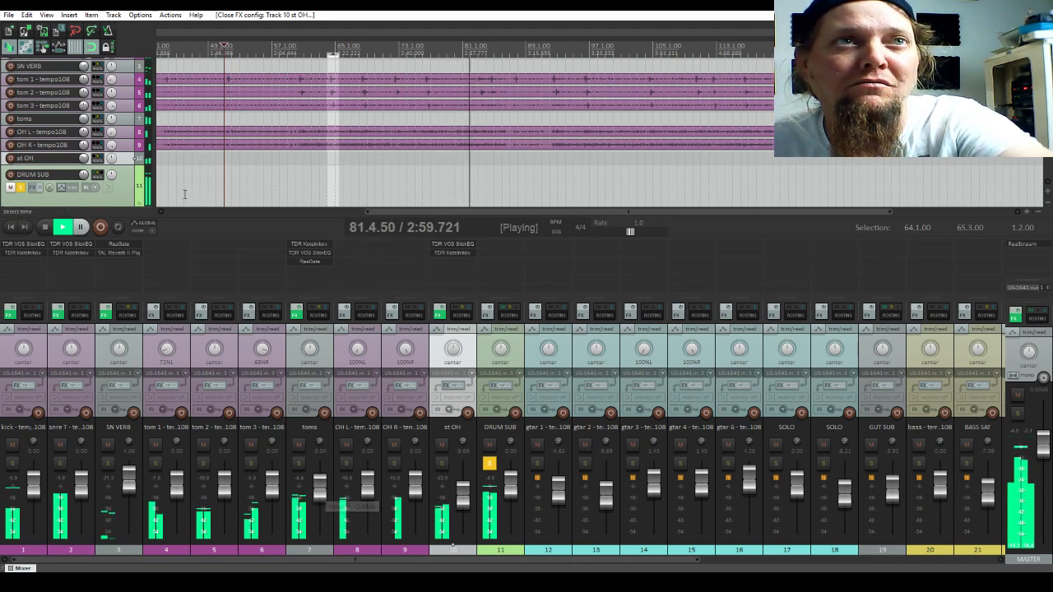
# - Lower the toms bus volume to -4.62 dB and unsolo DRUM SUB to hear the full mix
pyautogui.scroll(-2, 191, 187)
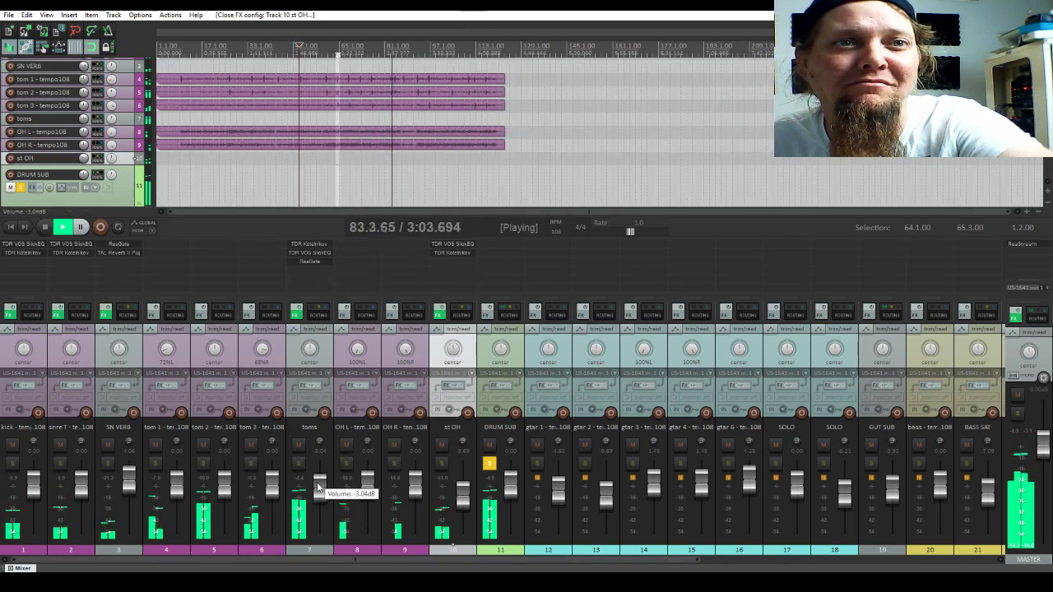
pyautogui.scroll(-3, 319, 494)
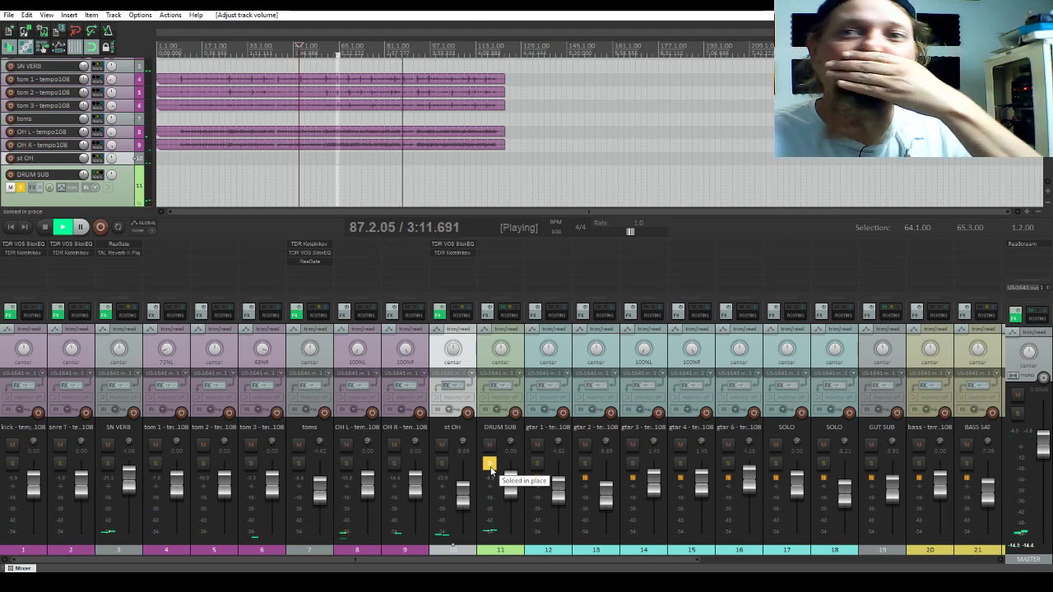
pyautogui.click(489, 466)
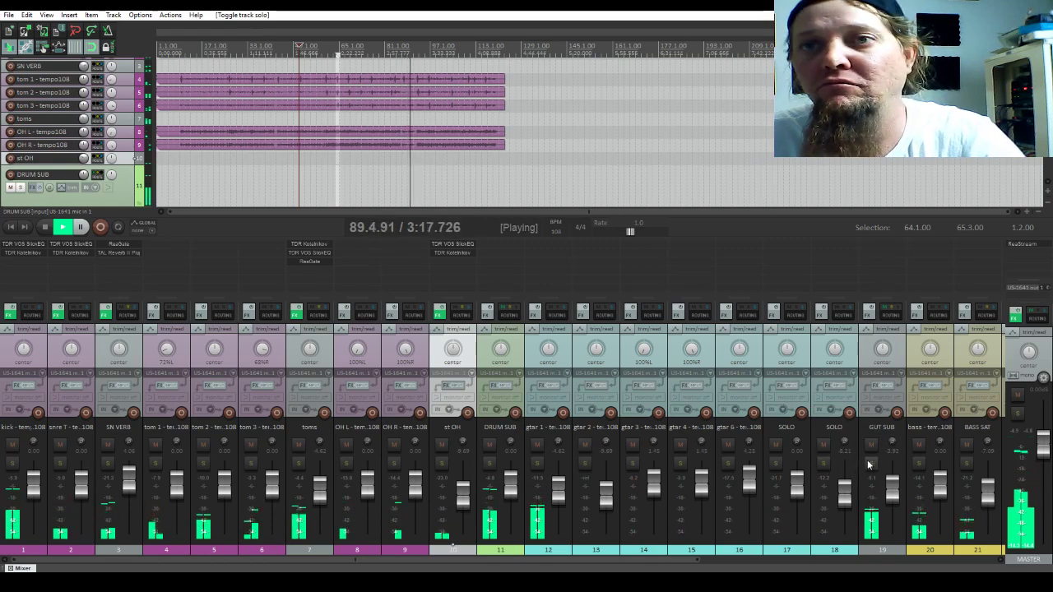
# - Mute the VOX SUB and GUT SUB buses while replaying the mix from bar 51, and stop playback
pyautogui.press('-')
pyautogui.press('=')
pyautogui.press('=')
pyautogui.press('=')
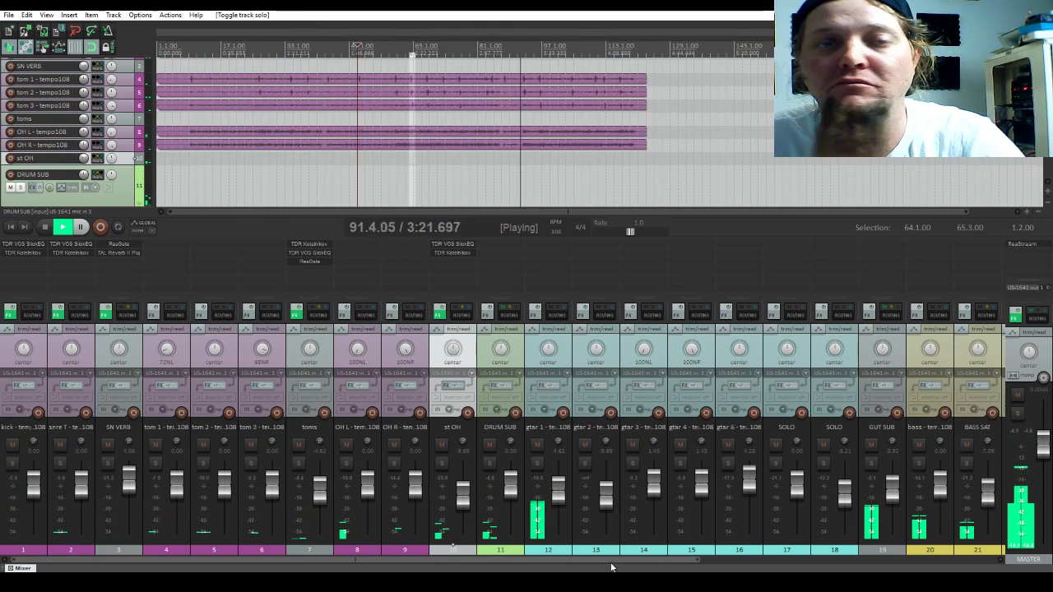
pyautogui.hscroll(3, 612, 566)
pyautogui.press('space')
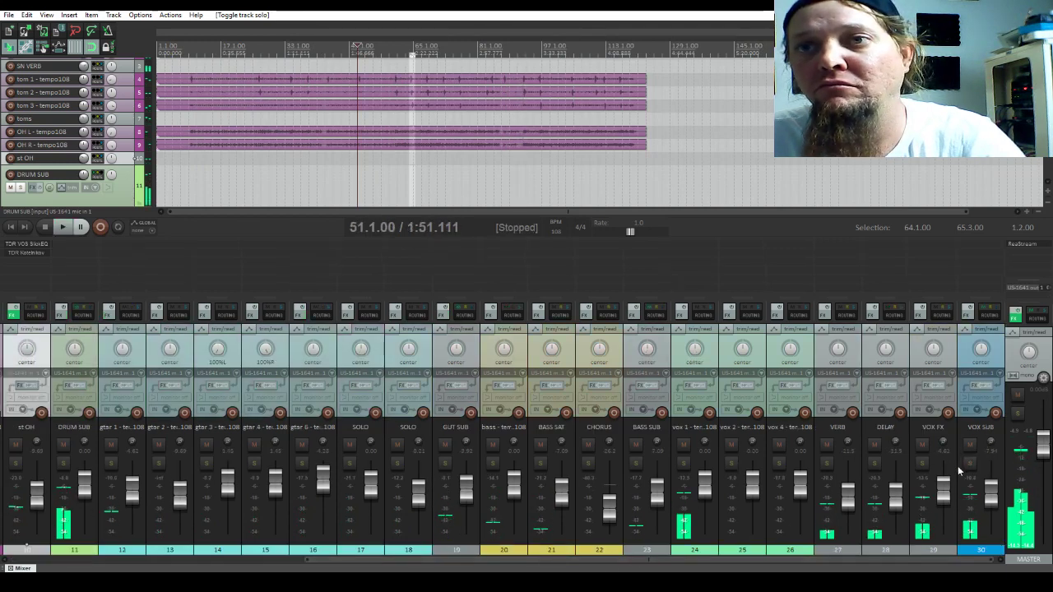
pyautogui.click(970, 444)
pyautogui.press('space')
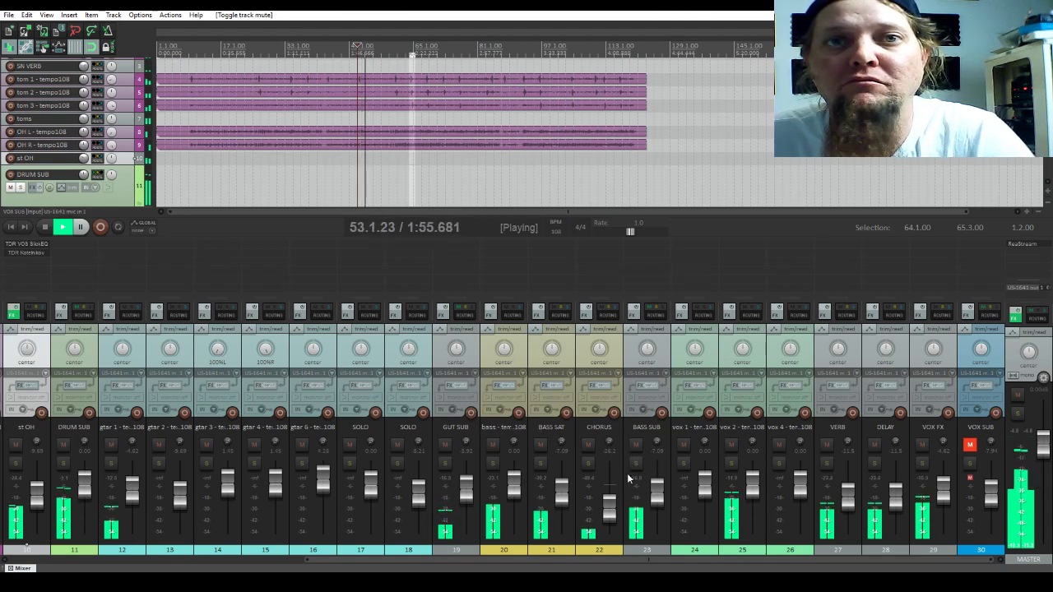
pyautogui.click(445, 445)
pyautogui.press('space')
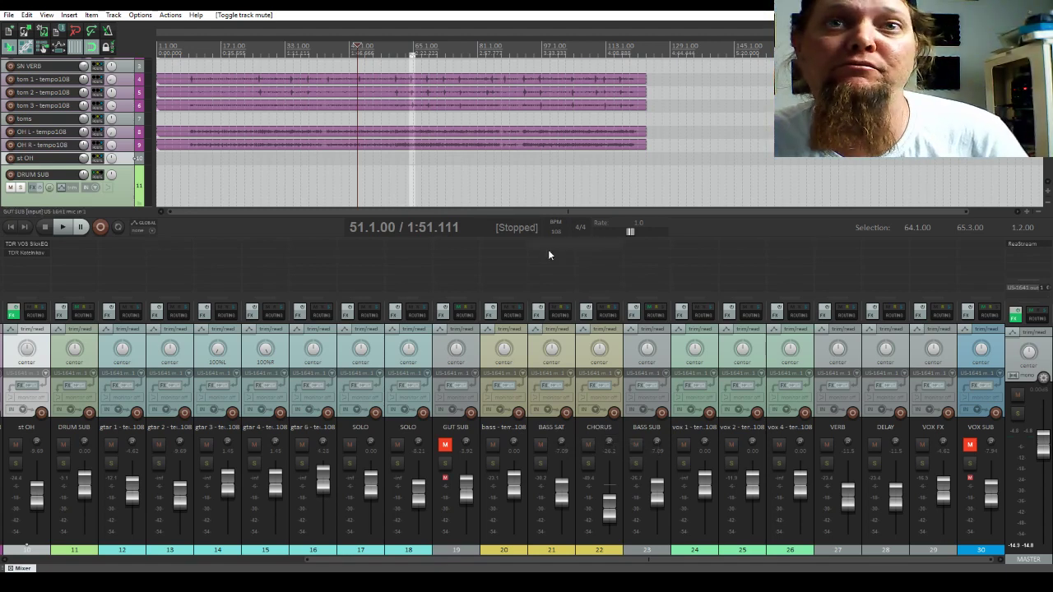
# - Add the Kuassa Amplifikation Lite plugin to the BASS SAT track and move its amp window clear of the plugin frame
pyautogui.press('f')
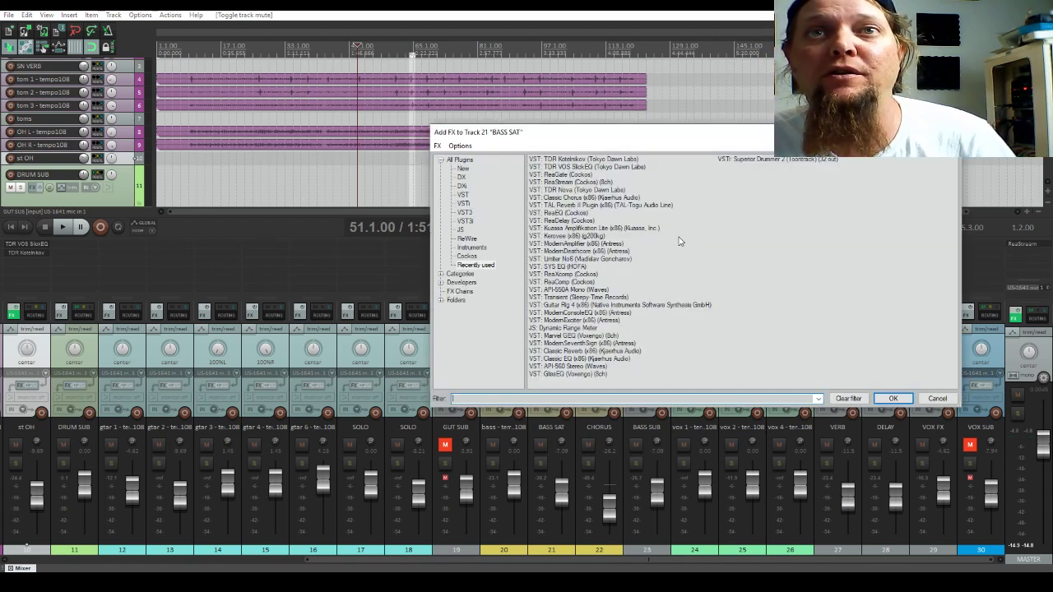
pyautogui.doubleClick(627, 229)
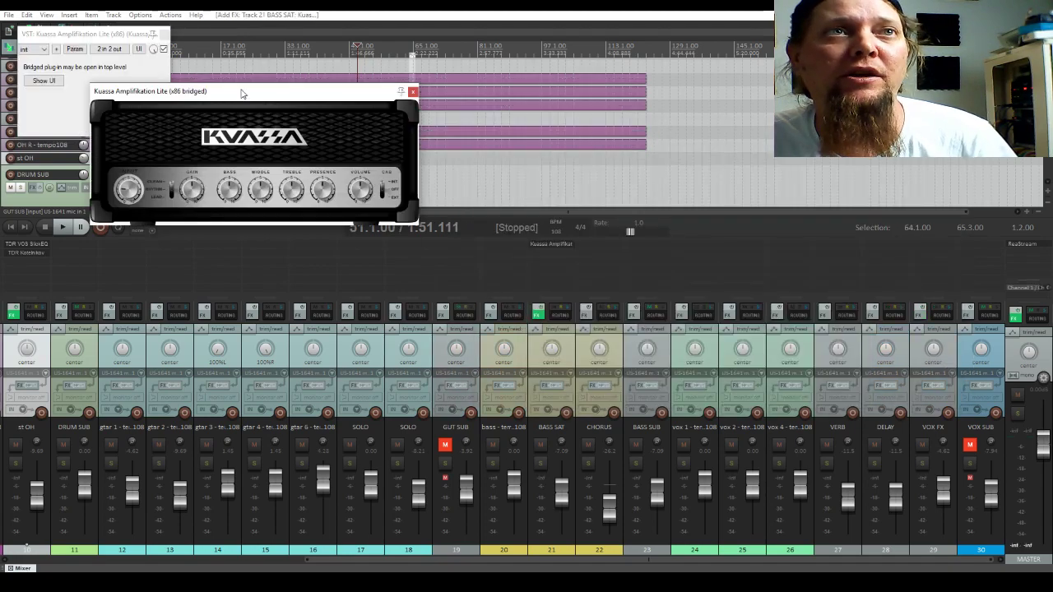
pyautogui.moveTo(241, 92); pyautogui.dragTo(279, 127)
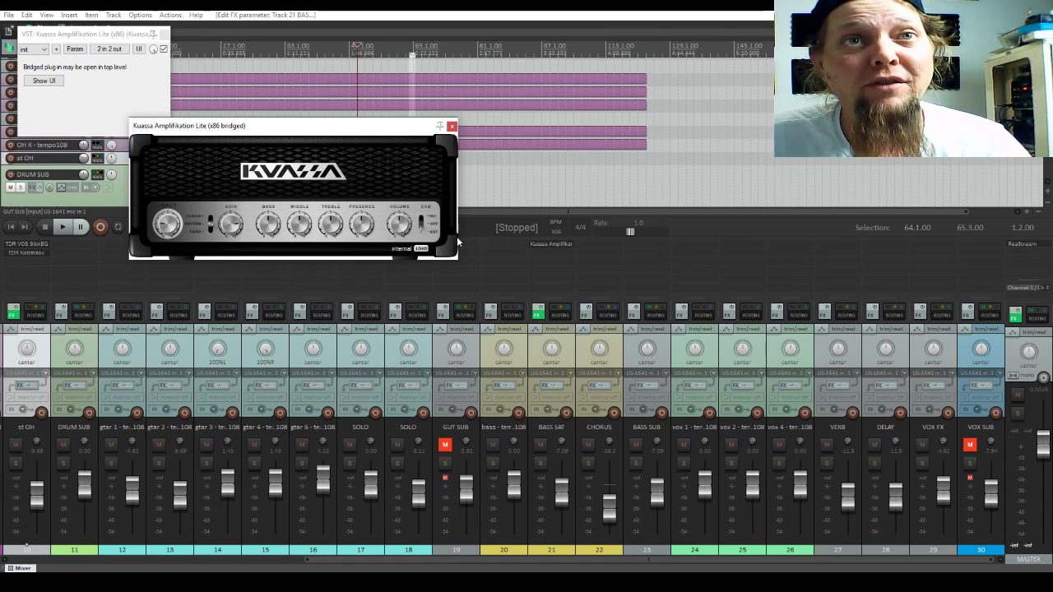
# - Open the Kuassa amp's impulse response file browser, dismiss it without loading a file, and leave the amp window
pyautogui.click(419, 248)
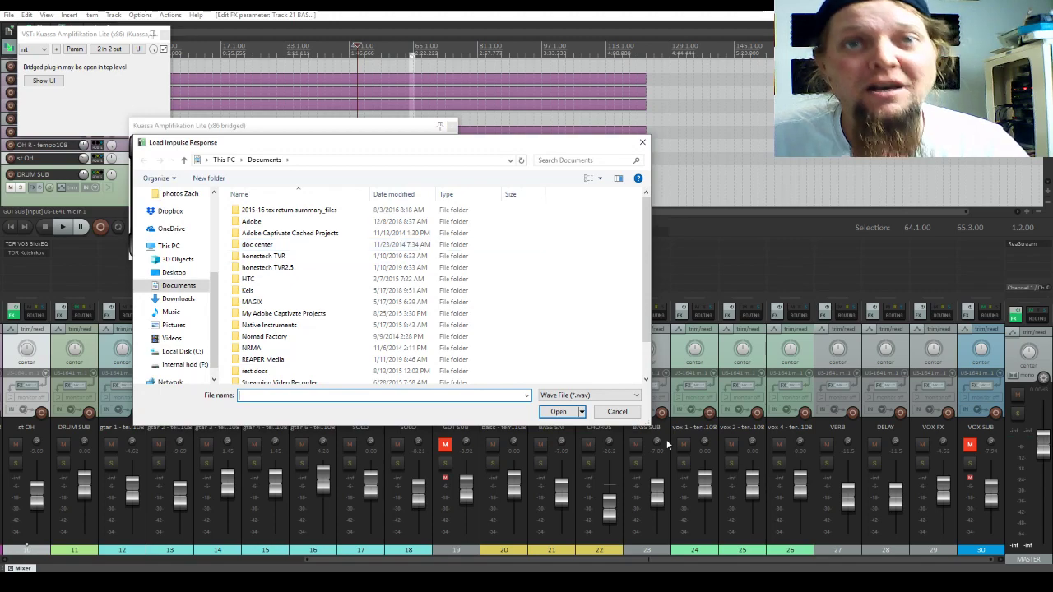
pyautogui.click(617, 411)
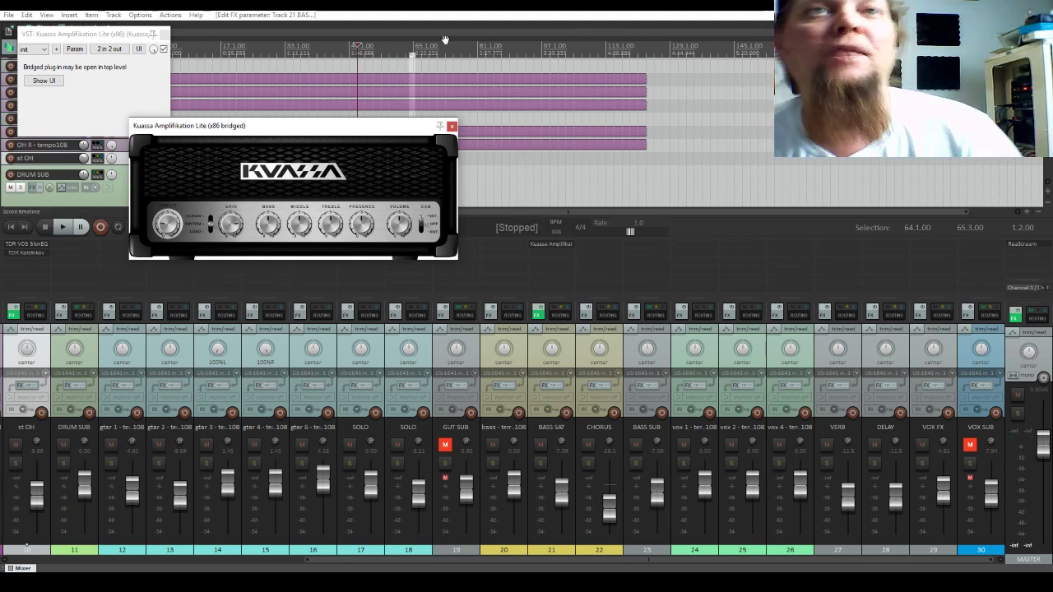
pyautogui.click(406, 13)
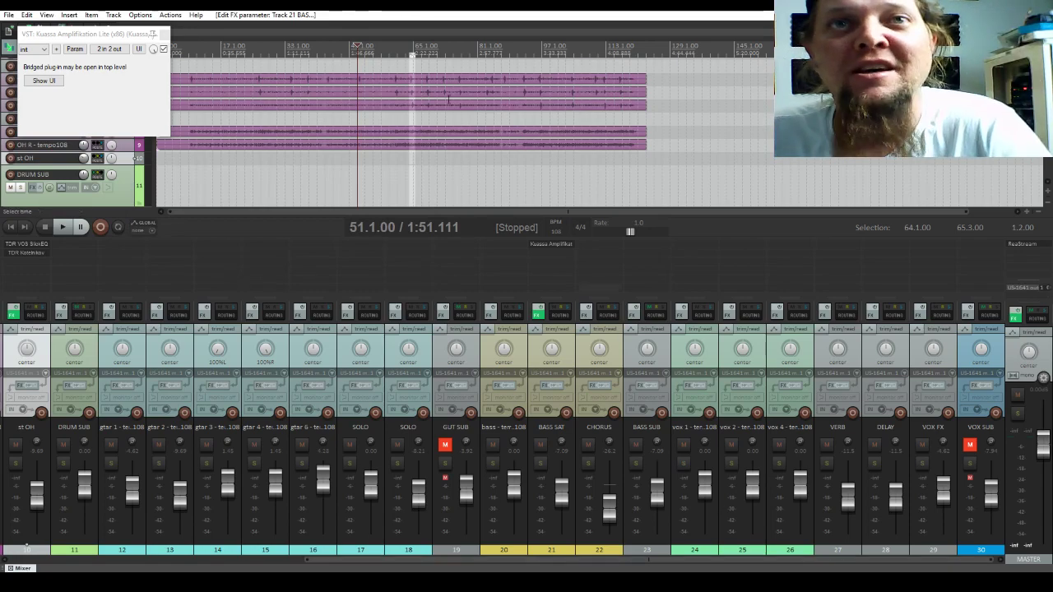
# - Add the Classic Chorus plugin to the CHORUS track, move its window lower and adjust its mix knob
pyautogui.click(586, 311)
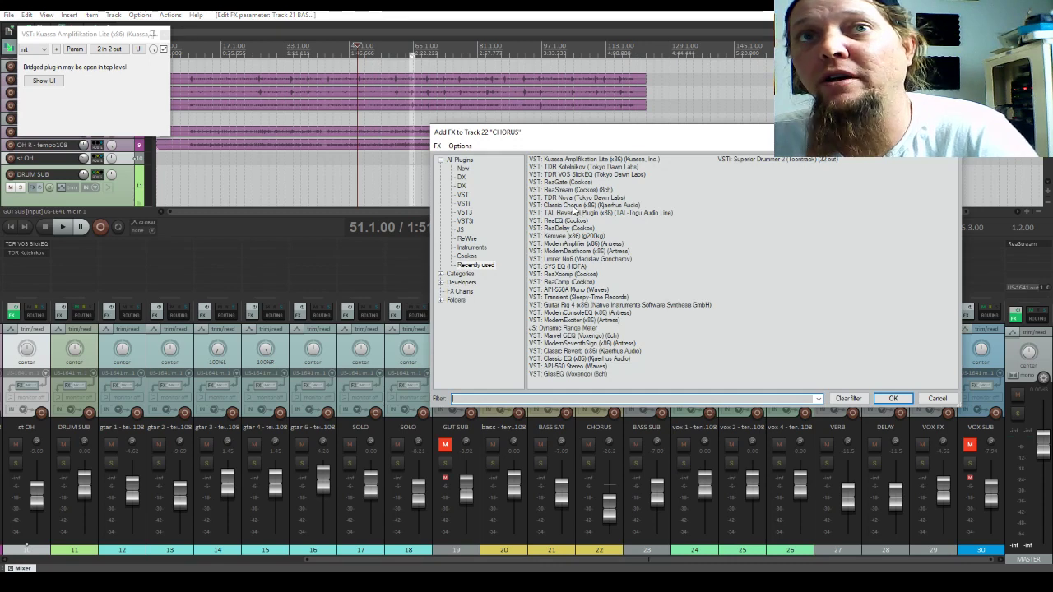
pyautogui.click(573, 206)
pyautogui.click(893, 398)
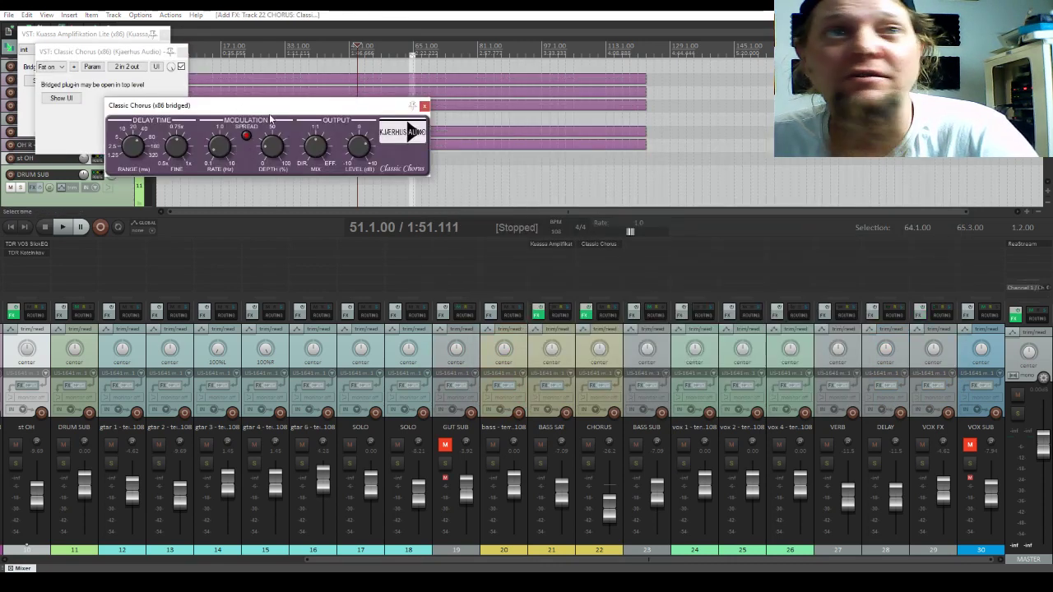
pyautogui.moveTo(275, 100); pyautogui.dragTo(315, 249)
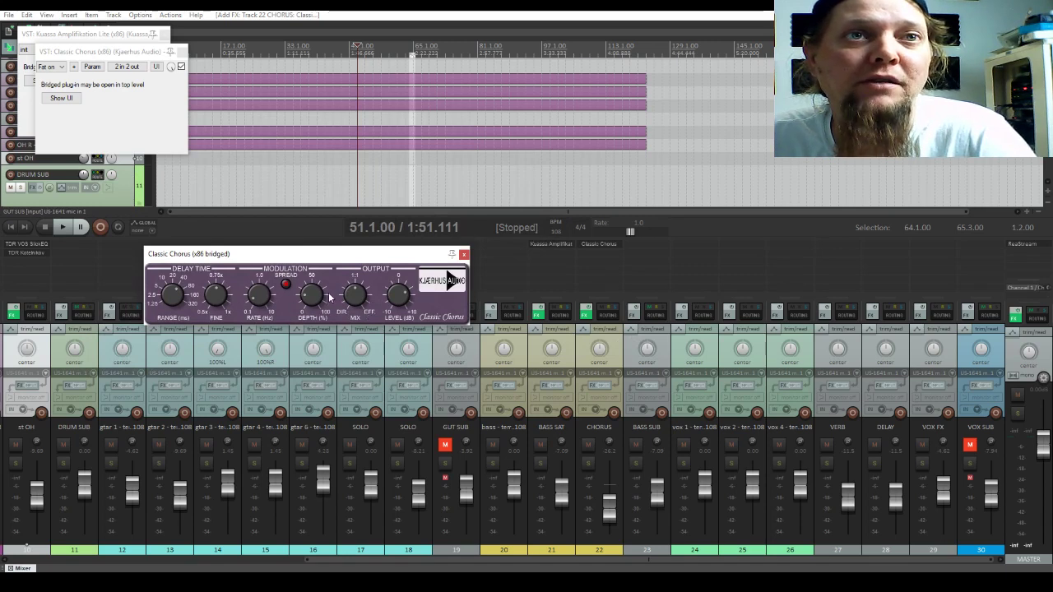
pyautogui.moveTo(358, 303); pyautogui.dragTo(358, 296)
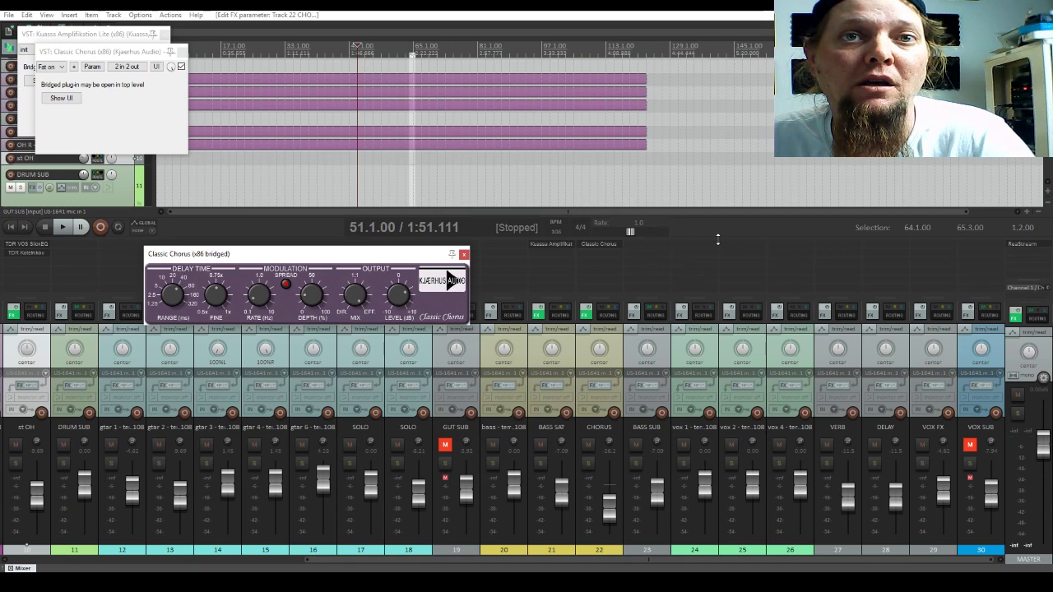
# - Add TDR Kotelnikov and TDR VOS SlickEQ together to the bass track and place their windows side by side
pyautogui.doubleClick(501, 245)
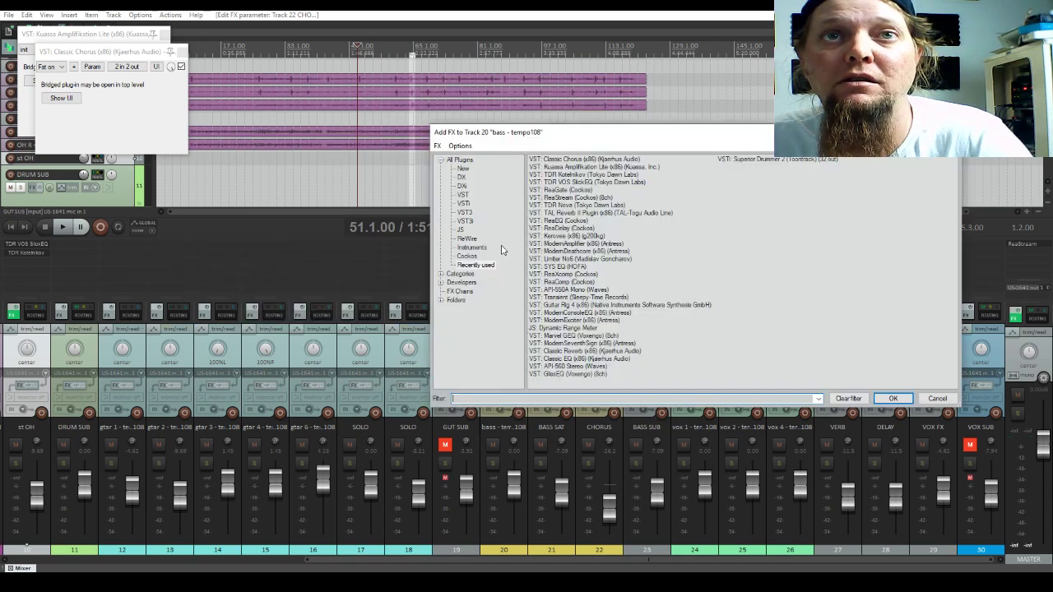
pyautogui.click(566, 175)
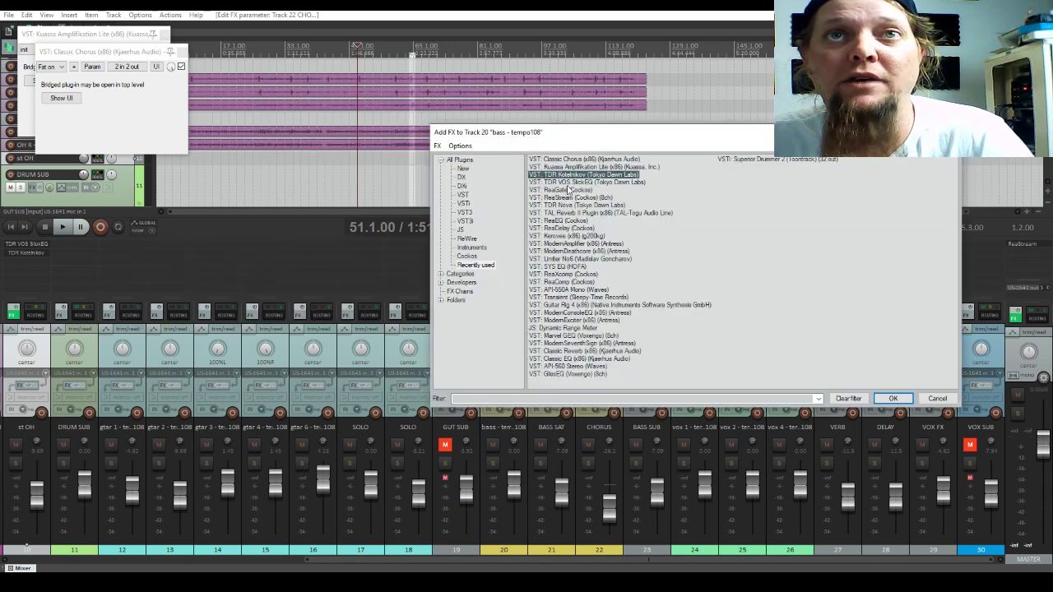
pyautogui.keyDown('ctrl'); pyautogui.click(574, 183); pyautogui.keyUp('ctrl')
pyautogui.click(897, 400)
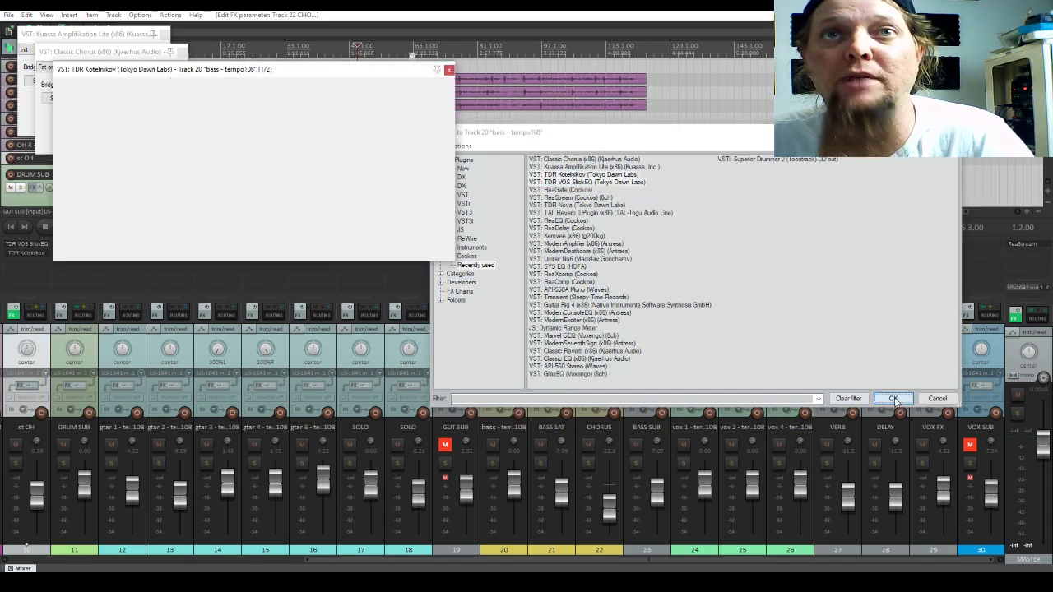
pyautogui.moveTo(169, 98); pyautogui.dragTo(595, 119)
# - Dismiss the bass Kotelnikov's preset list without choosing one and set its ratio to 4.2:1
pyautogui.click(185, 86)
pyautogui.click(185, 86)
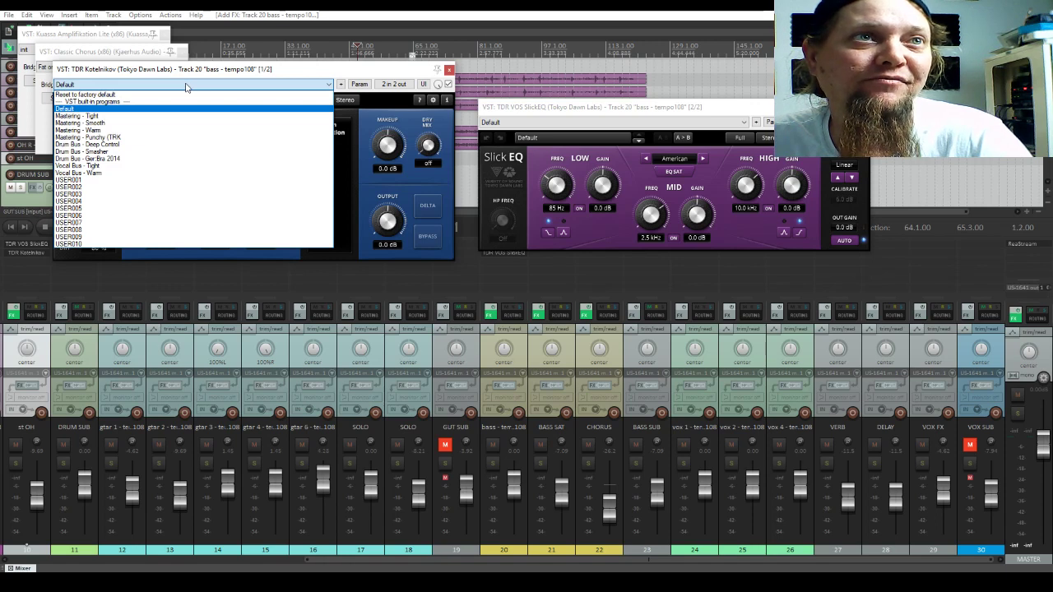
pyautogui.click(449, 74)
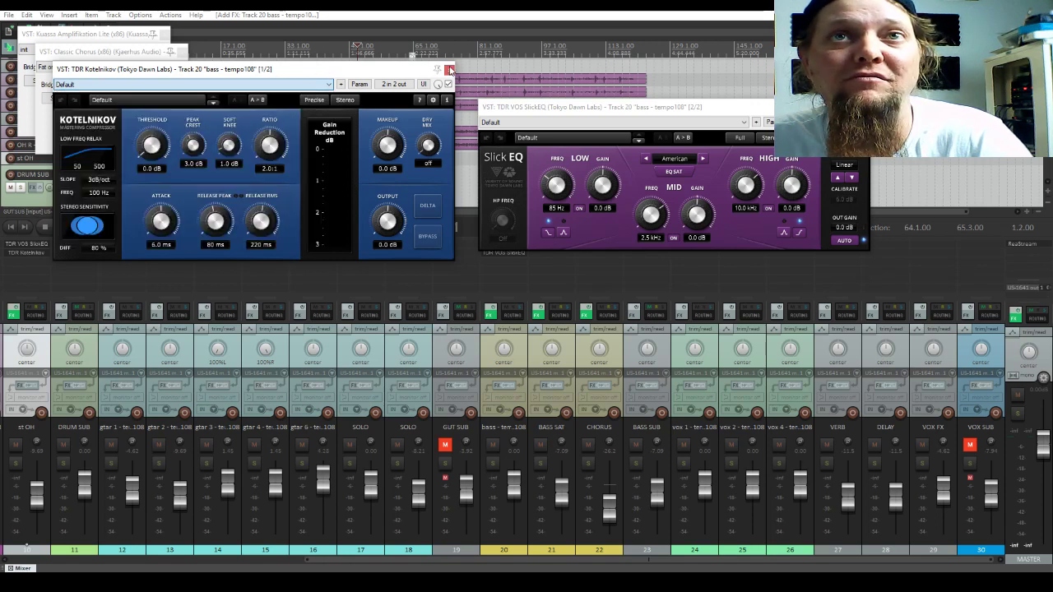
pyautogui.click(589, 111)
pyautogui.moveTo(277, 146); pyautogui.dragTo(276, 137)
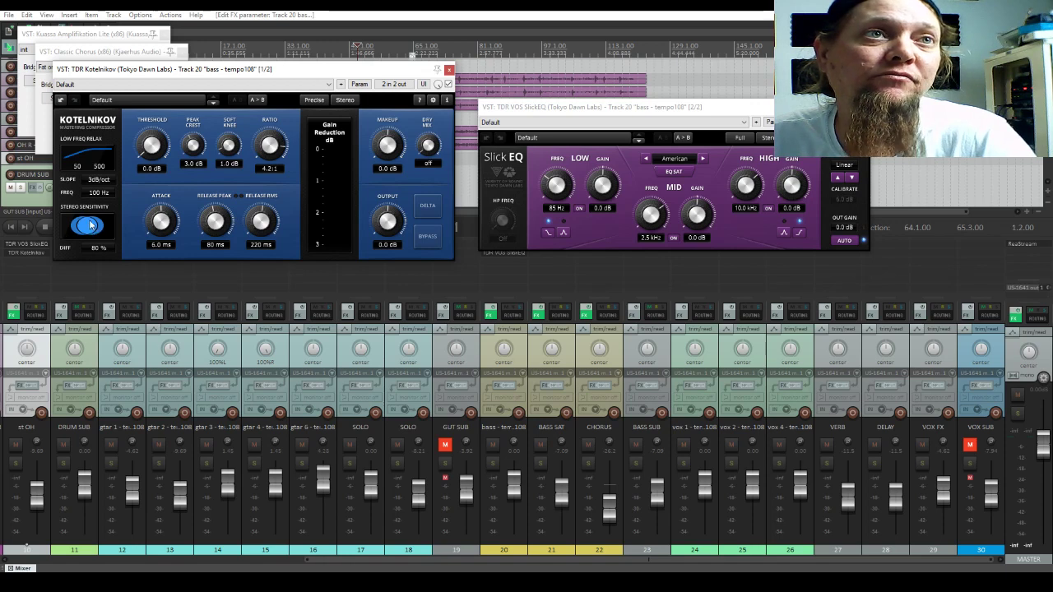
# - Set the bass Kotelnikov's stereo sensitivity difference to 0 % and its low-frequency relax frequency to 25 Hz
pyautogui.moveTo(90, 225); pyautogui.dragTo(103, 568)
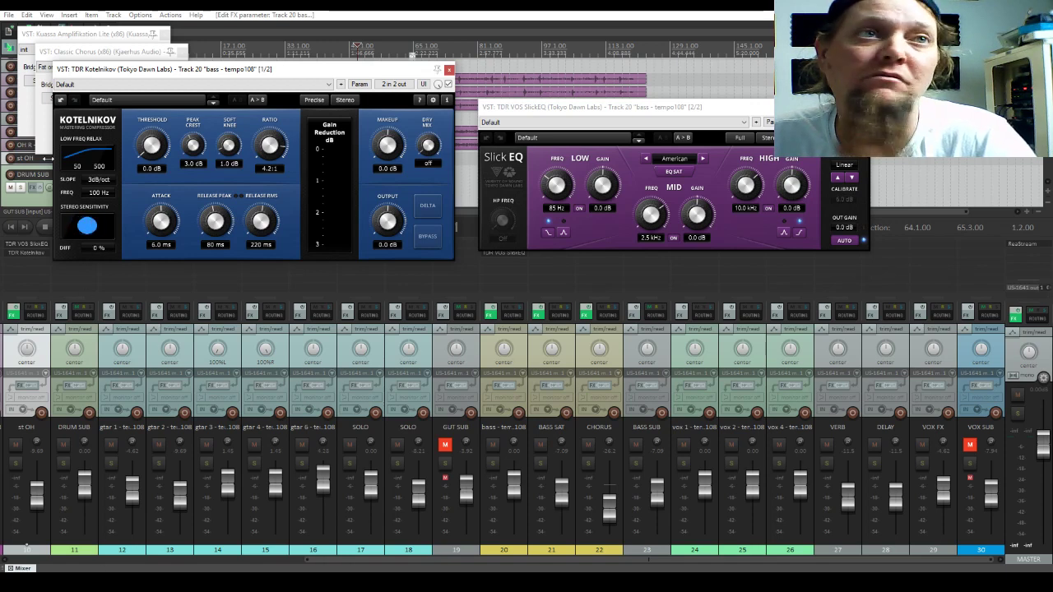
pyautogui.moveTo(96, 198); pyautogui.dragTo(96, 207)
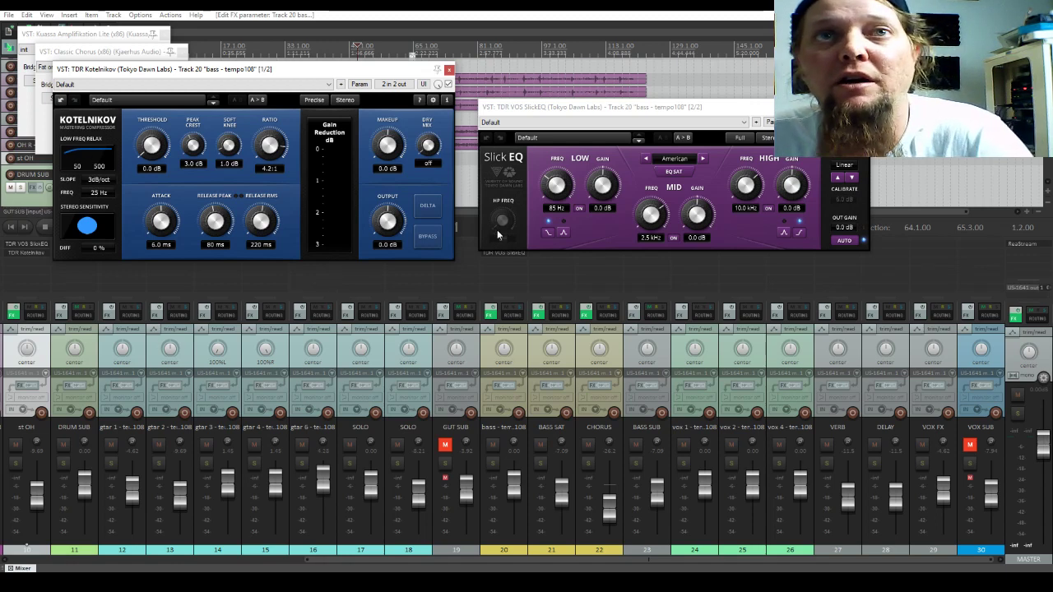
# - Set the bass SlickEQ's high-pass to 30 Hz, low band to a 6.3 dB bell, and mid band to -6.8 dB at 337 Hz during playback
pyautogui.moveTo(508, 232); pyautogui.dragTo(508, 225)
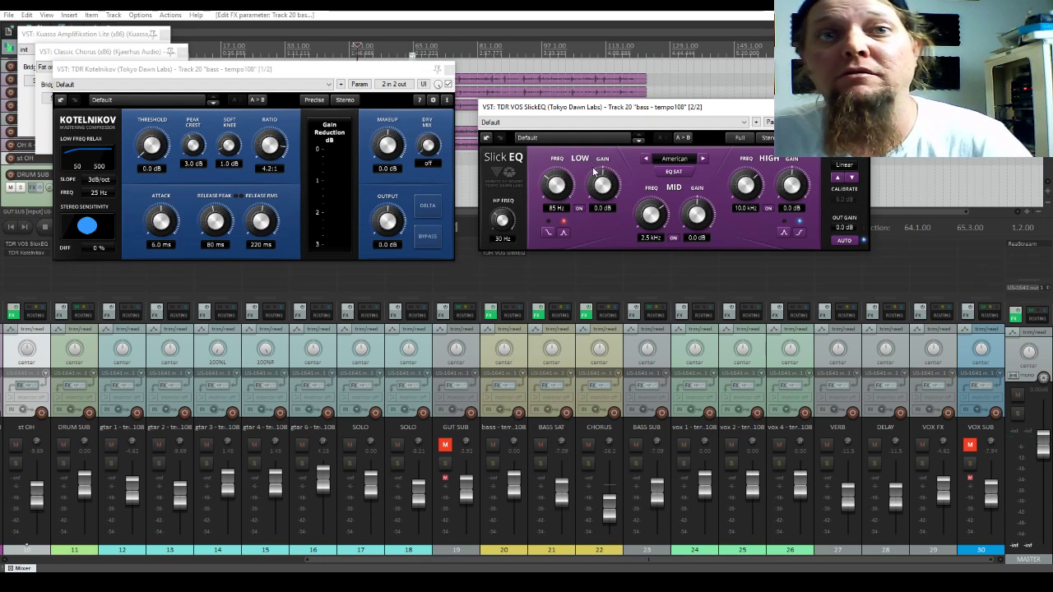
pyautogui.press('space')
pyautogui.moveTo(613, 188); pyautogui.dragTo(613, 148)
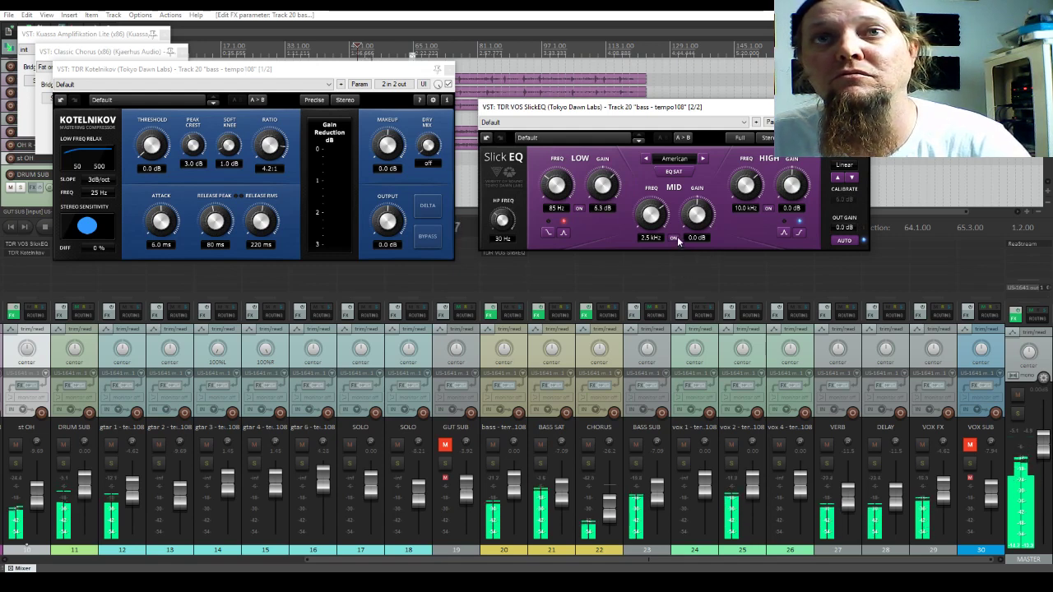
pyautogui.moveTo(658, 221); pyautogui.dragTo(671, 272)
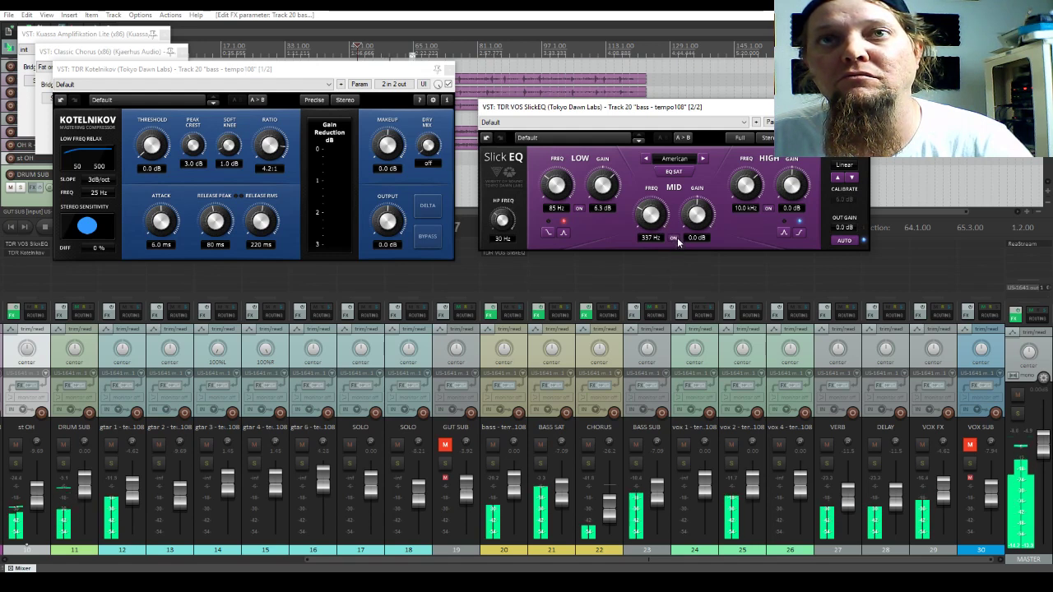
pyautogui.moveTo(695, 215); pyautogui.dragTo(696, 242)
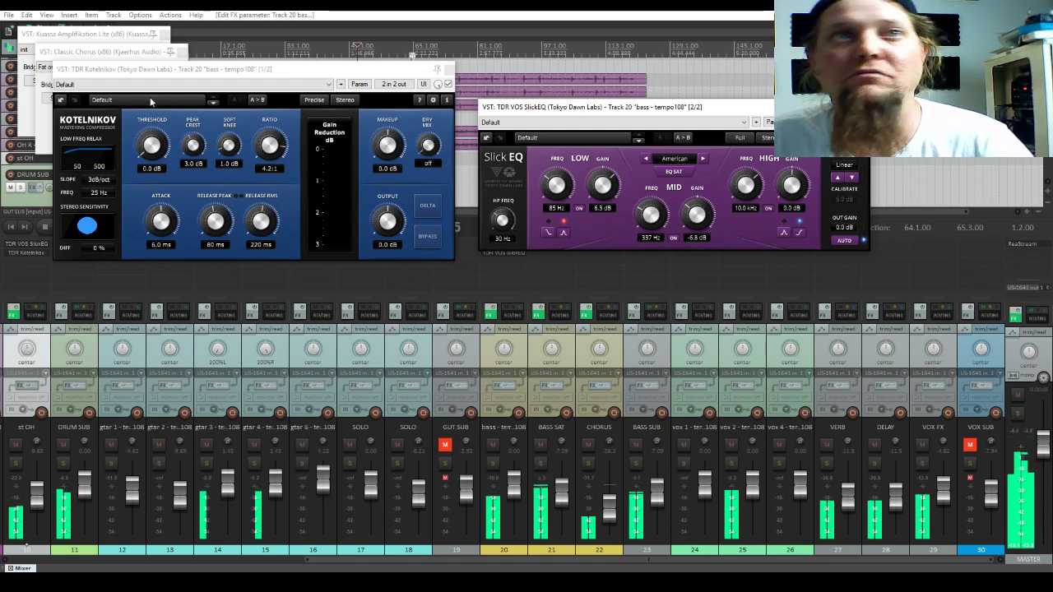
# - Set the bass Kotelnikov's threshold to -23.4 dB and output to 7.5 dB, and close both bass plugin windows
pyautogui.moveTo(152, 145); pyautogui.dragTo(151, 182)
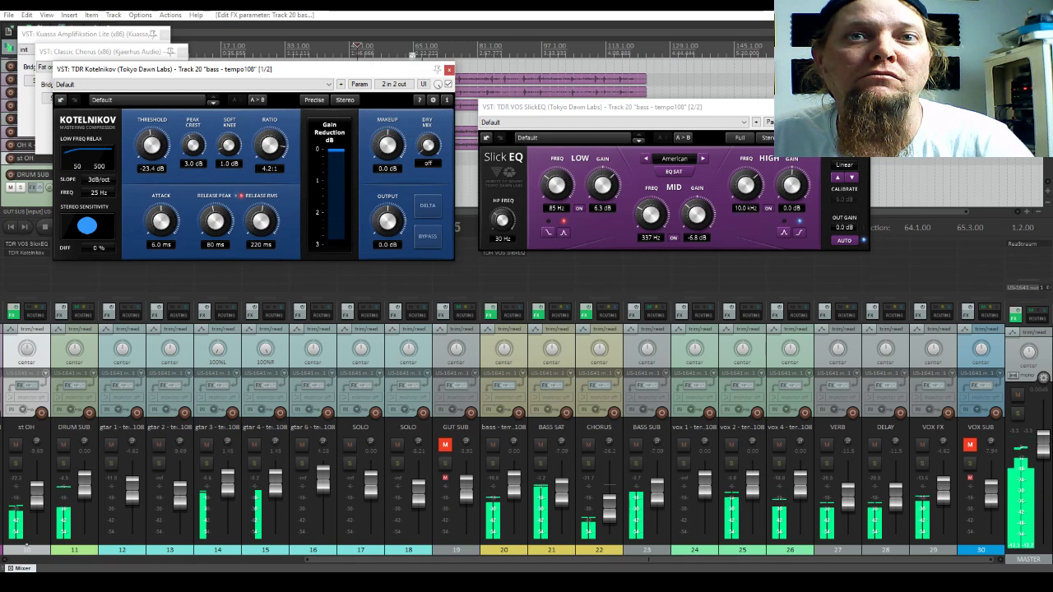
pyautogui.moveTo(387, 221); pyautogui.dragTo(387, 200)
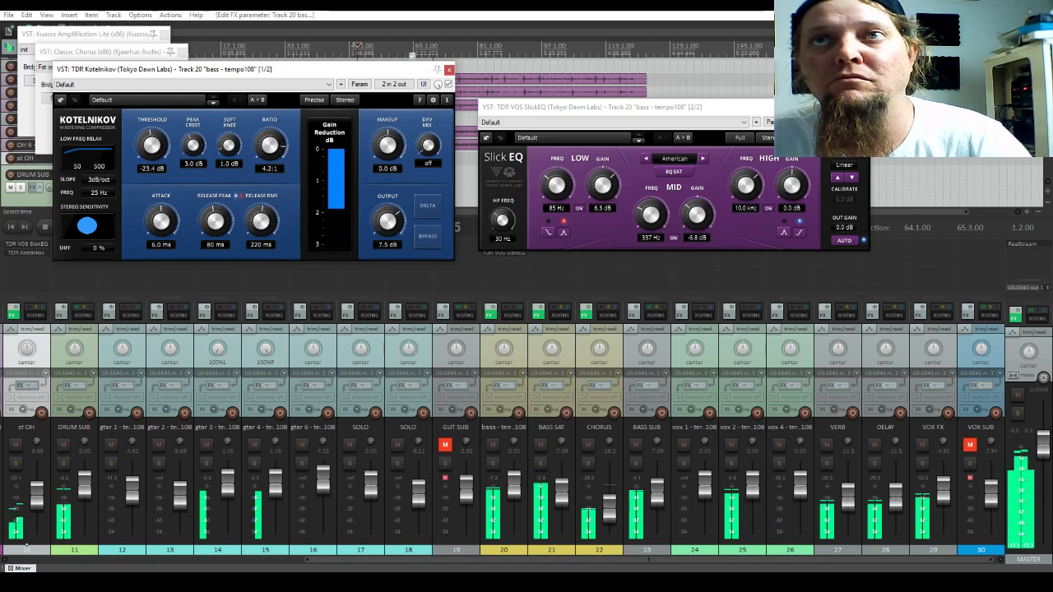
pyautogui.click(867, 107)
pyautogui.click(449, 71)
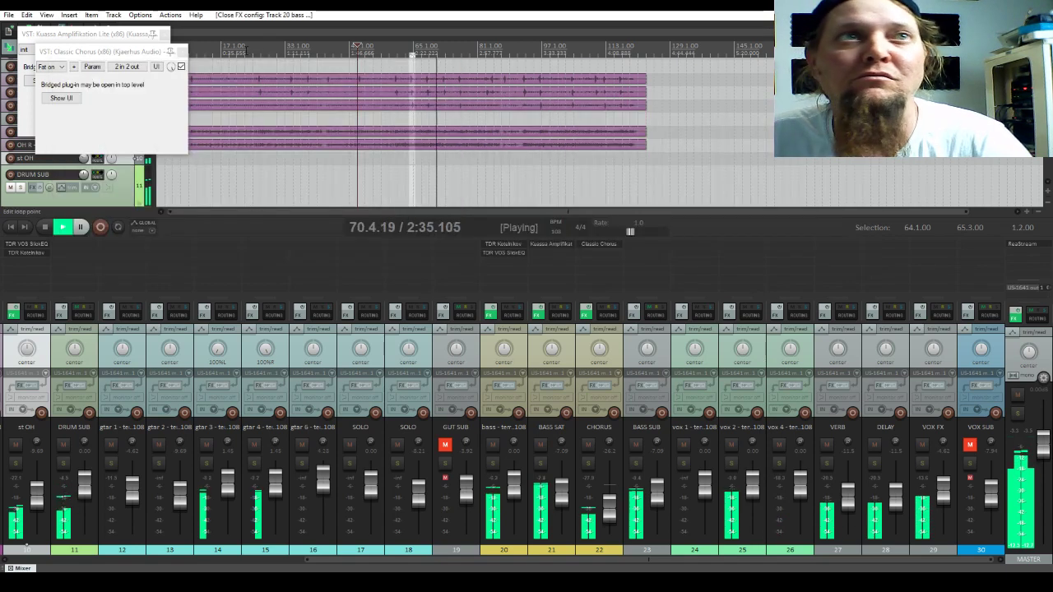
# - Close the Classic Chorus and Kuassa Amplifikation Lite windows and stop playback
pyautogui.click(181, 53)
pyautogui.click(167, 35)
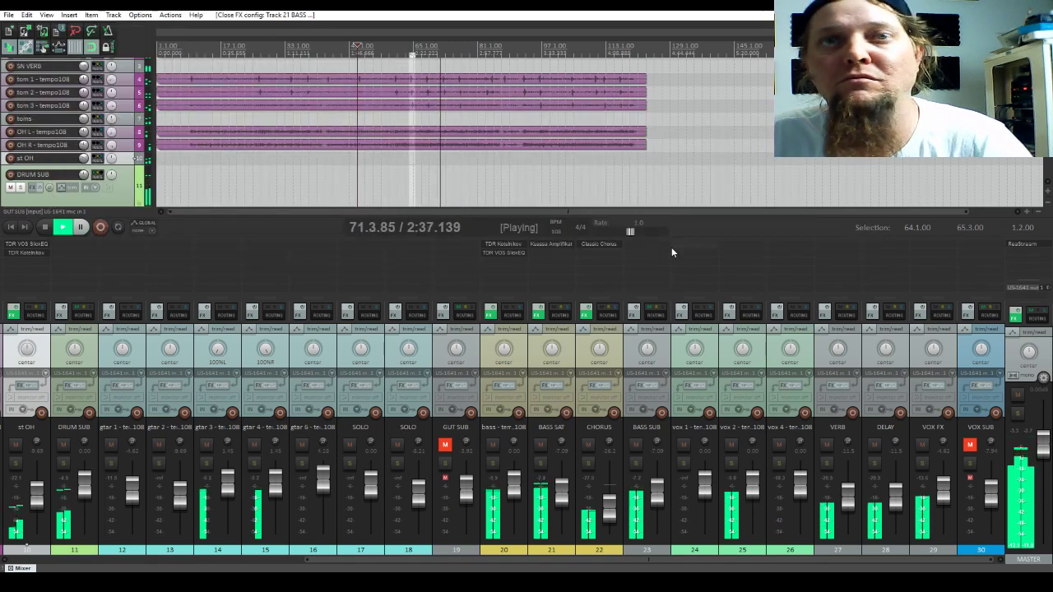
pyautogui.press('space')
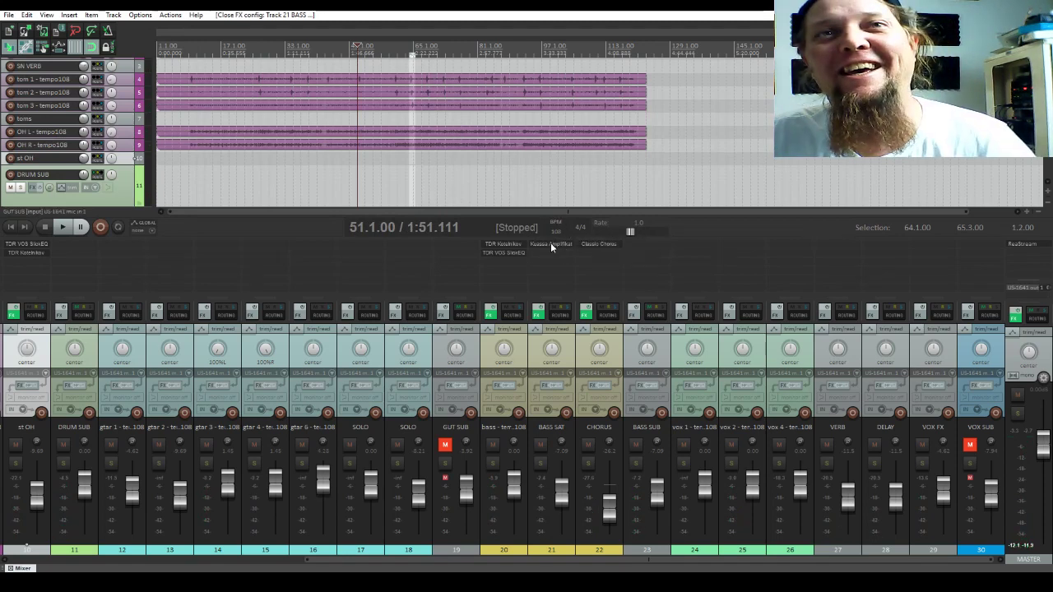
# - Play the song from bar 43, adjust the Kuassa amp's gain knob and lower the BASS SAT track's volume to -14.4 dB
pyautogui.click(550, 244)
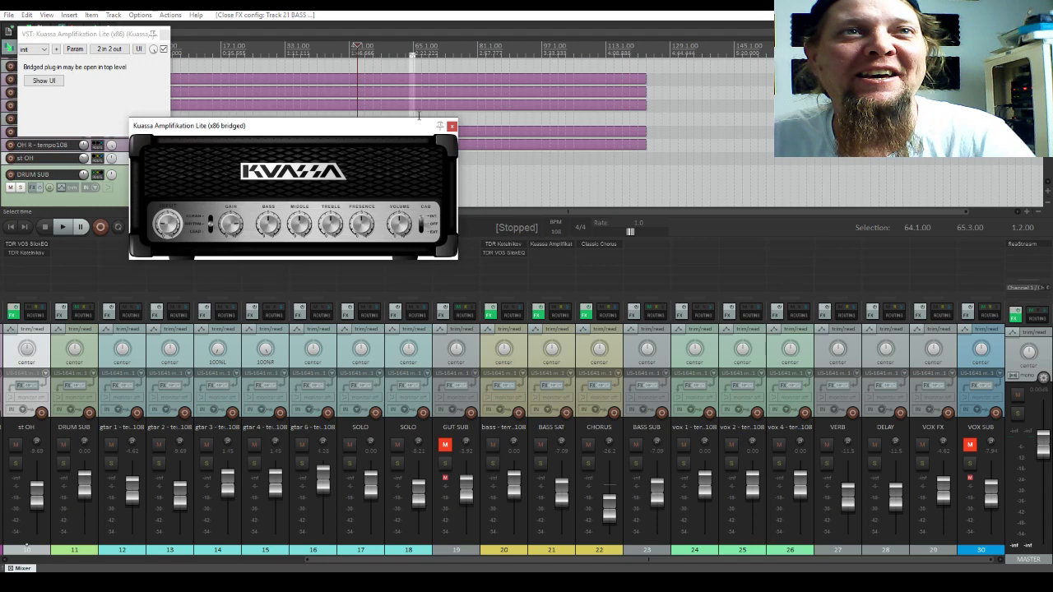
pyautogui.click(325, 99)
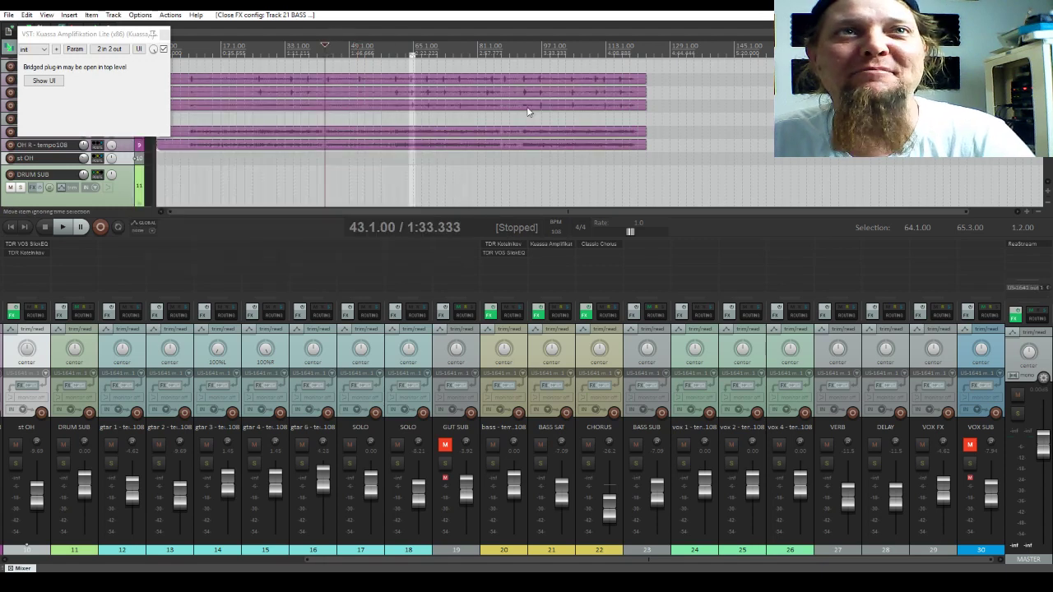
pyautogui.press('space')
pyautogui.click(537, 244)
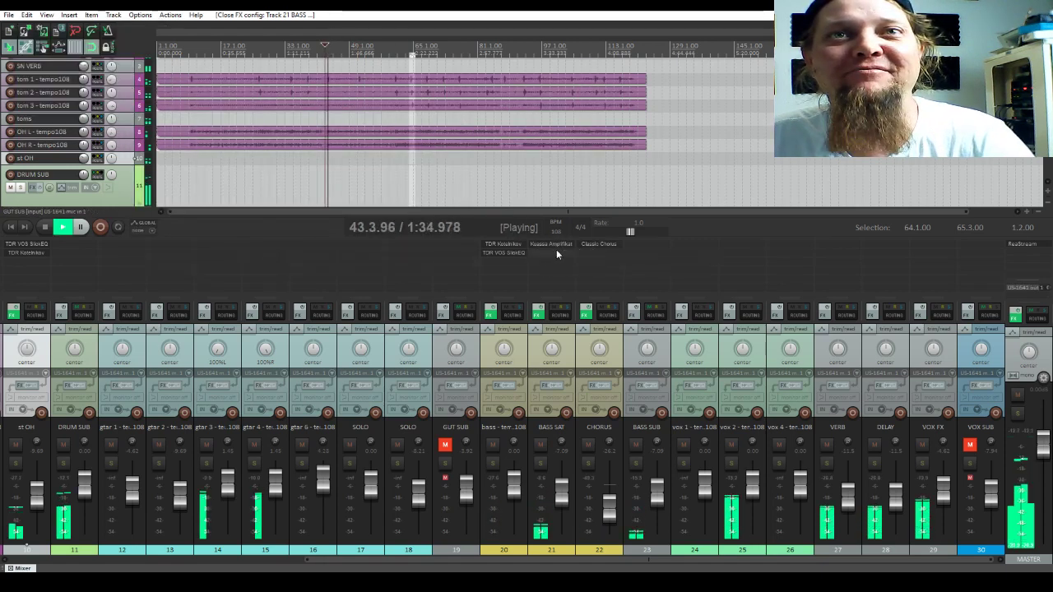
pyautogui.click(557, 245)
pyautogui.moveTo(239, 236); pyautogui.dragTo(234, 249)
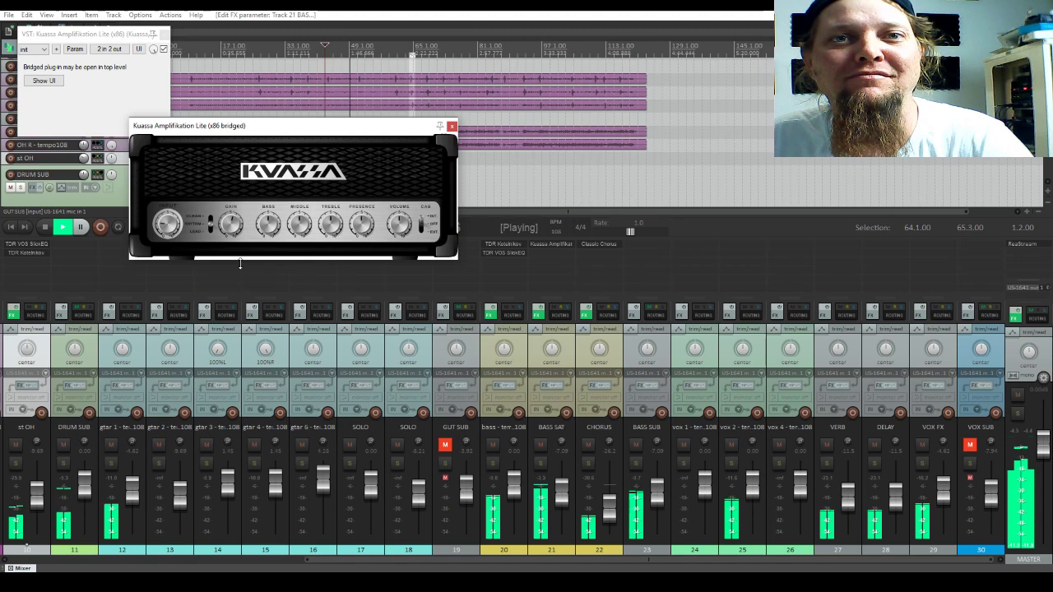
pyautogui.moveTo(563, 489); pyautogui.dragTo(564, 498)
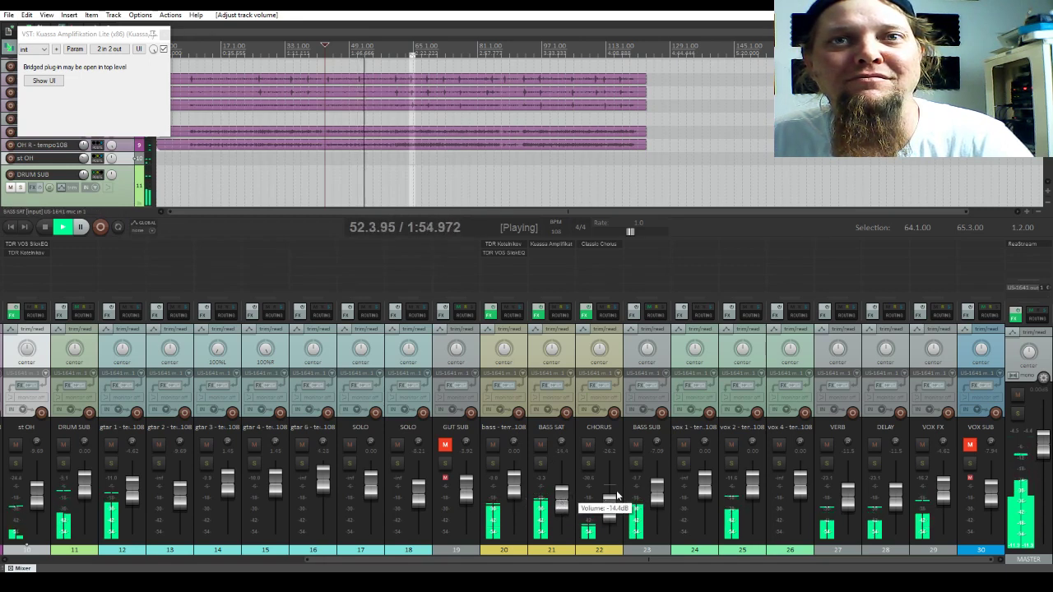
pyautogui.press('space')
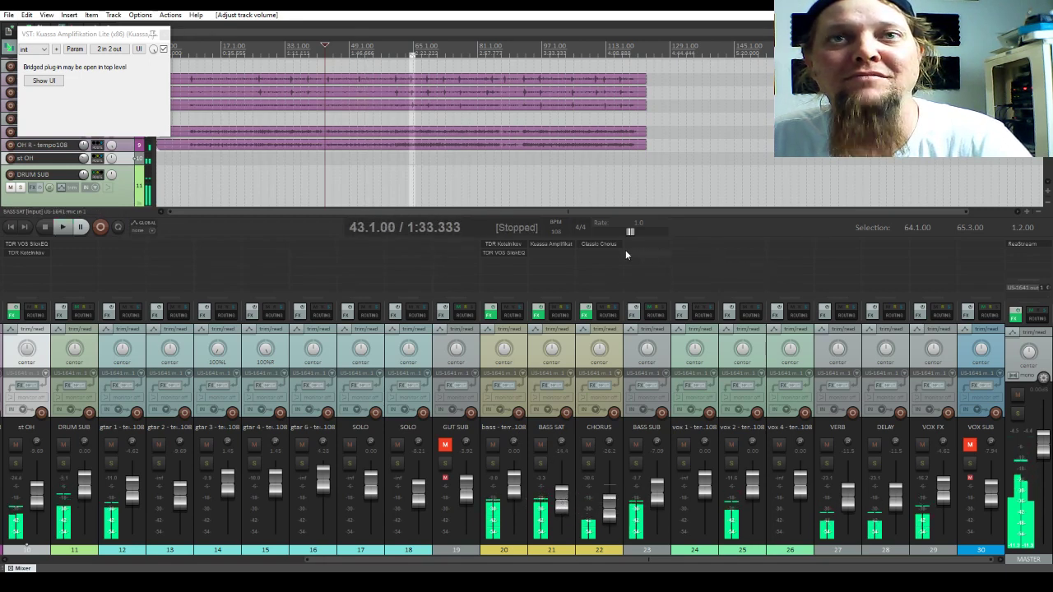
# - Add TDR Kotelnikov to the BASS SUB track and move its window lower, clear of the Kuassa window
pyautogui.doubleClick(641, 247)
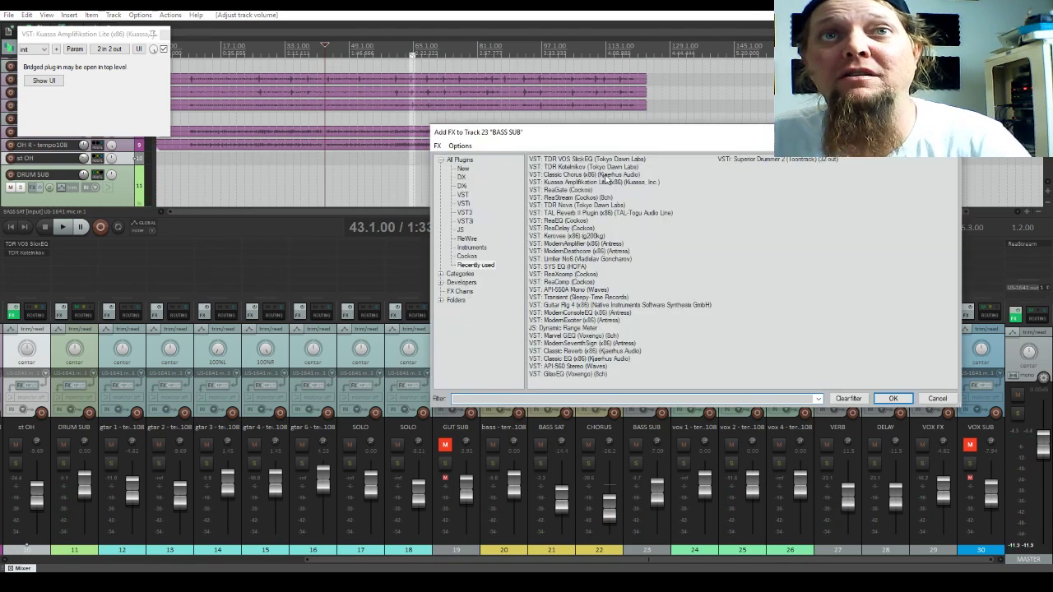
pyautogui.click(582, 167)
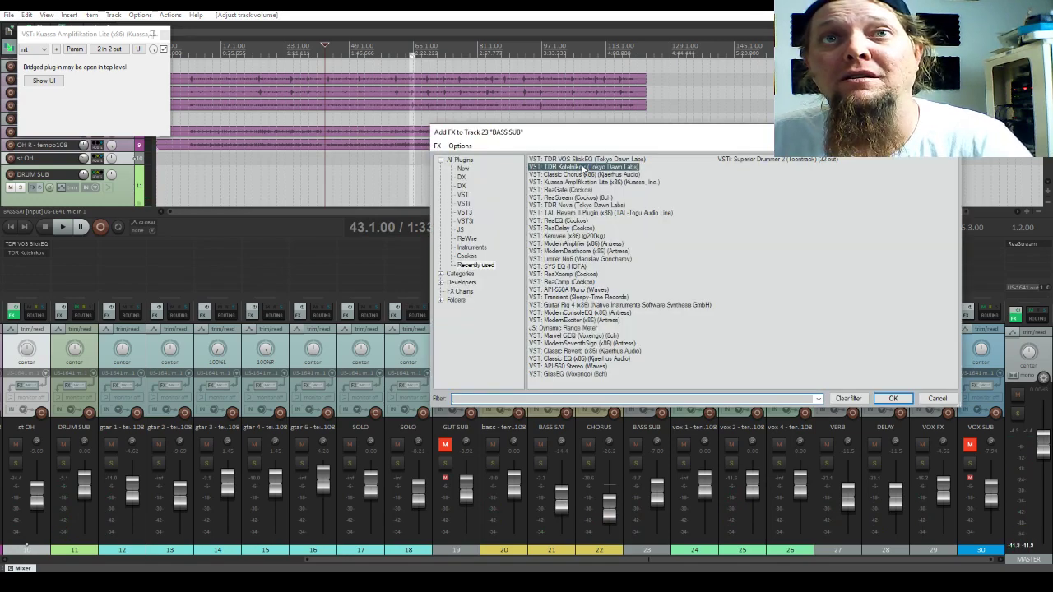
pyautogui.click(895, 397)
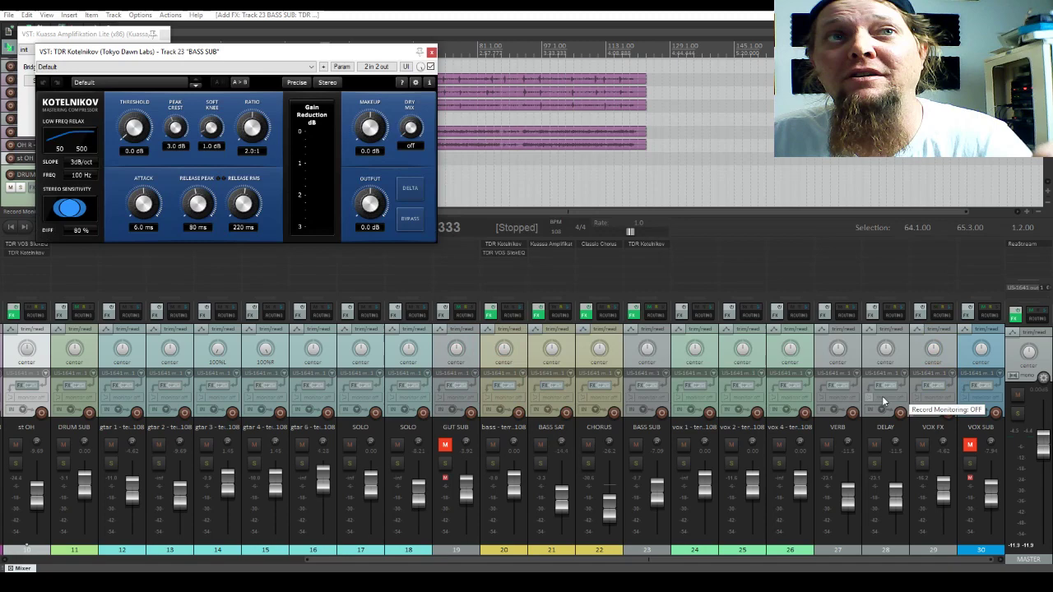
pyautogui.moveTo(258, 55); pyautogui.dragTo(401, 120)
# - Load the Drum Bus - Deep Control preset in the BASS SUB Kotelnikov, with 0 % stereo difference and a 25 Hz relax frequency
pyautogui.press('space')
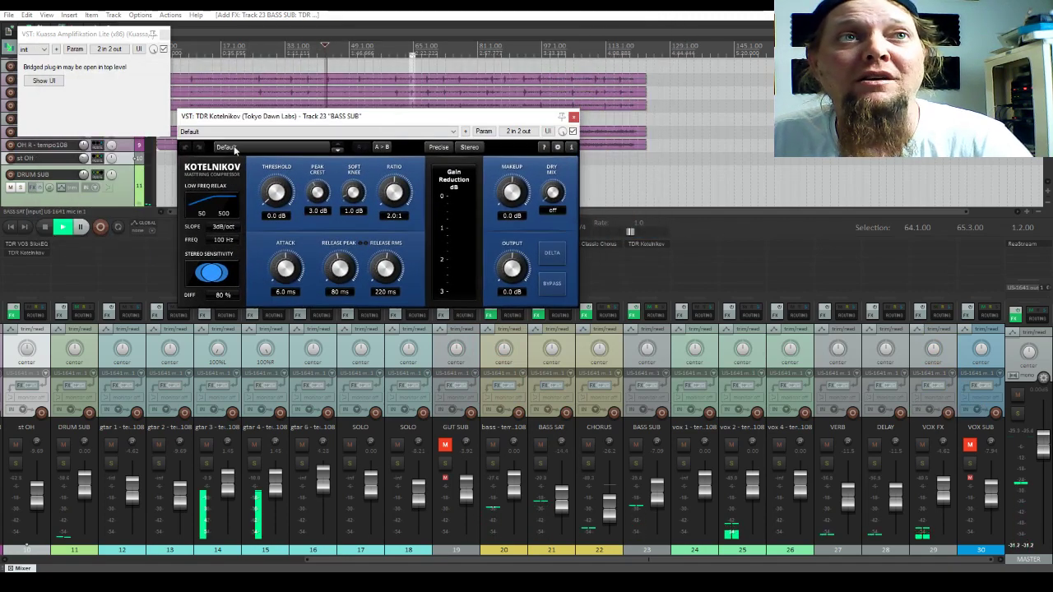
pyautogui.click(275, 134)
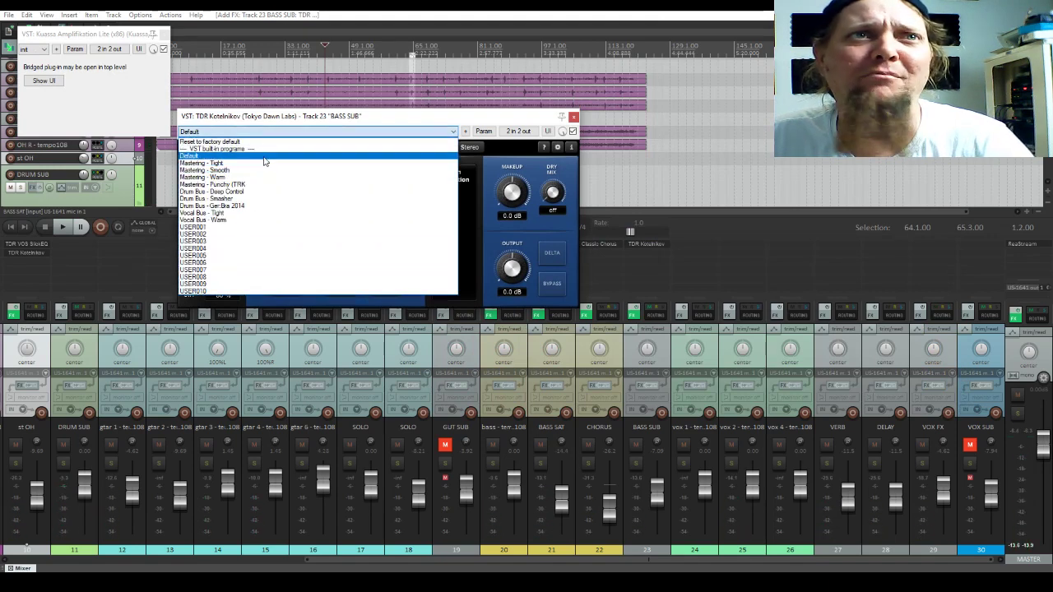
pyautogui.click(222, 192)
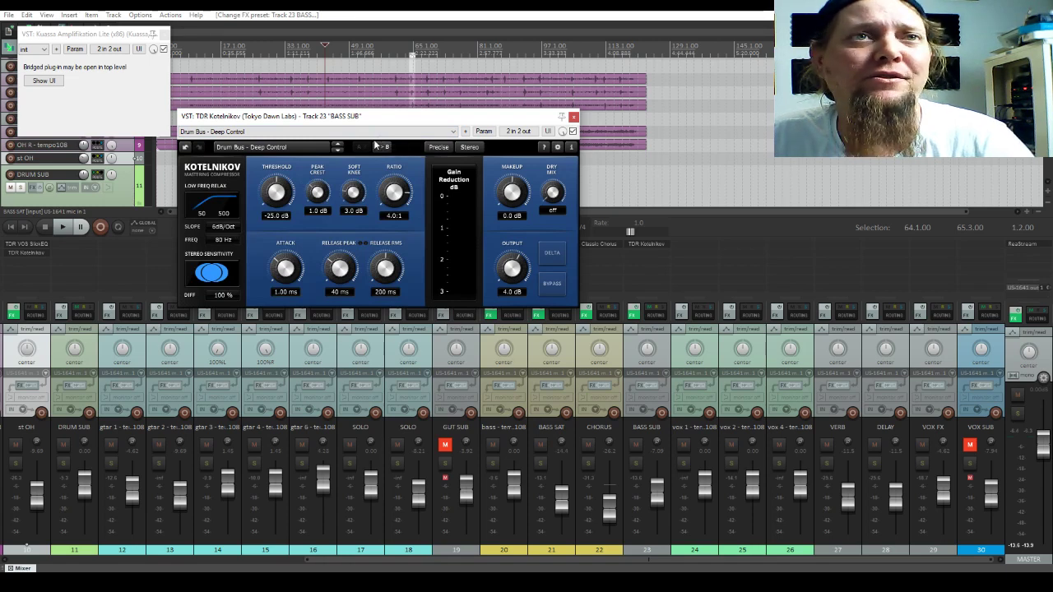
pyautogui.doubleClick(207, 294)
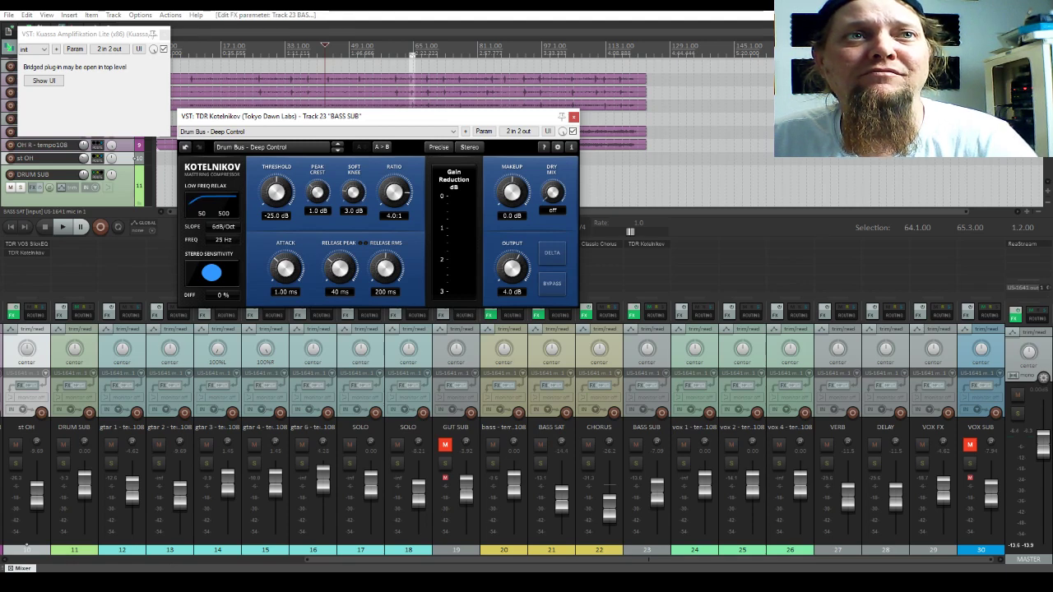
# - Set the BASS SUB Kotelnikov's threshold to -16.0 dB and attack to 0.02 ms during playback, and close the open plugin windows
pyautogui.press('space')
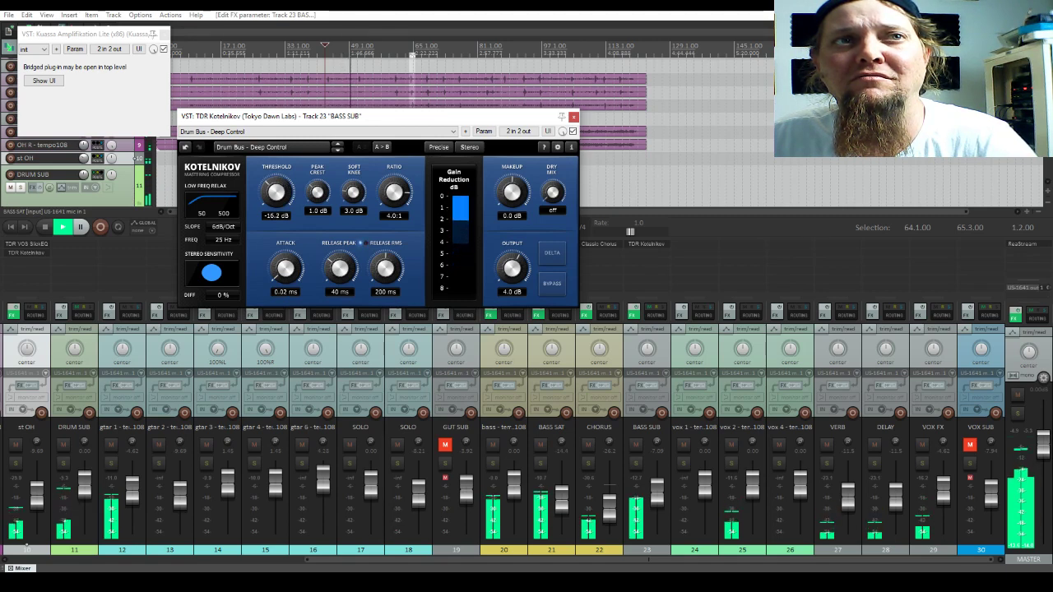
pyautogui.moveTo(285, 187); pyautogui.dragTo(306, 187)
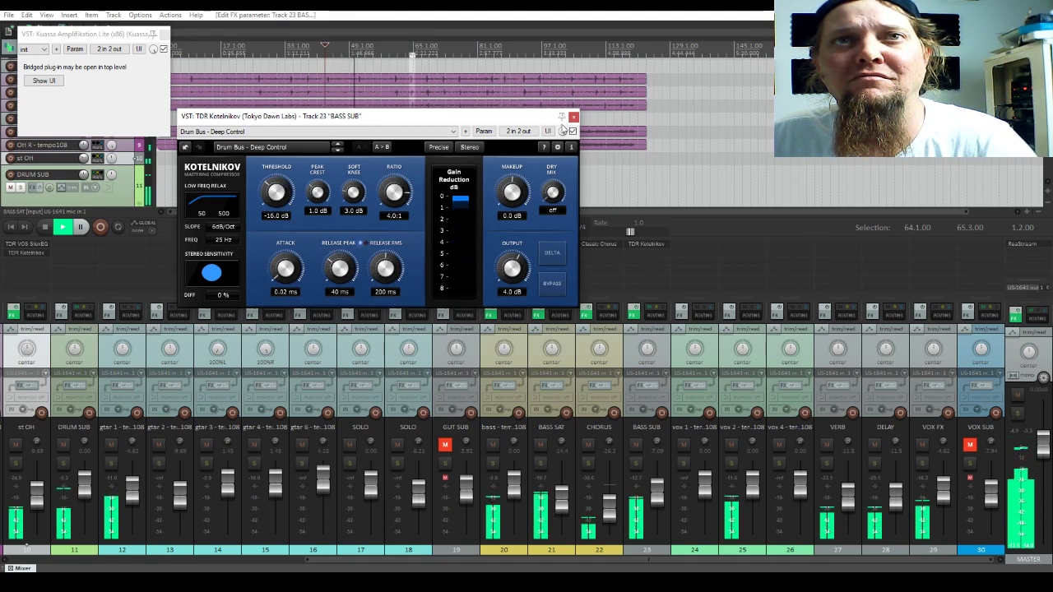
pyautogui.press('Escape')
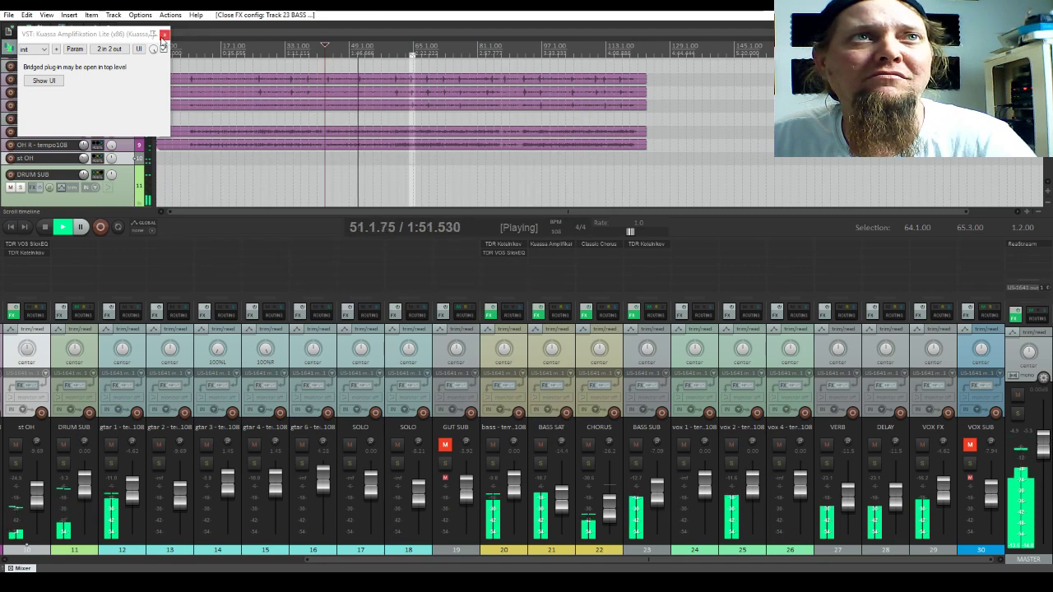
pyautogui.press('Escape')
pyautogui.press('space')
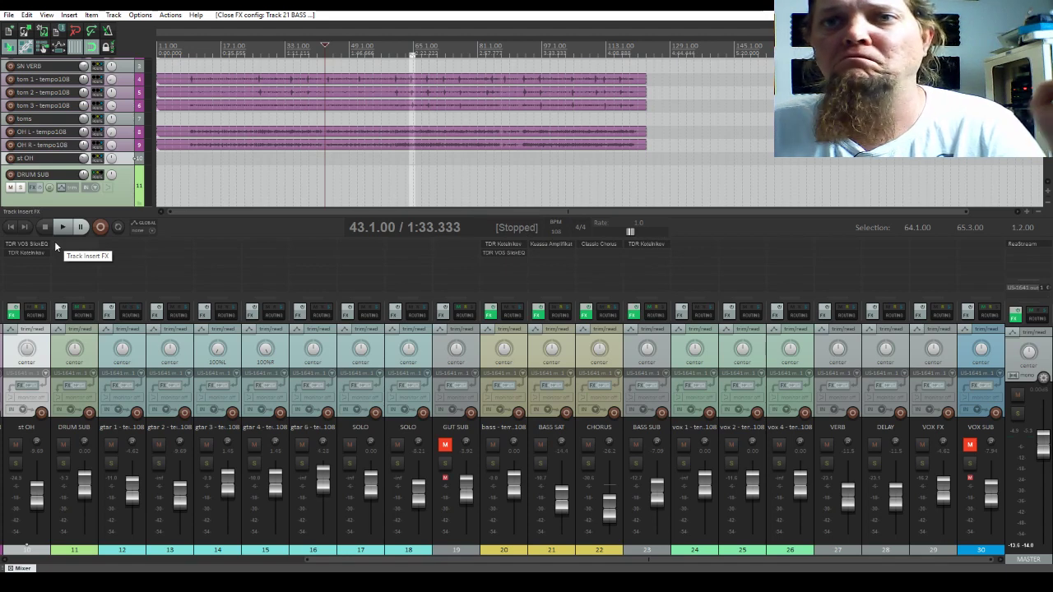
# - Add TDR Kotelnikov and TDR VOS SlickEQ together to the DRUM SUB track and place their windows side by side
pyautogui.click(215, 564)
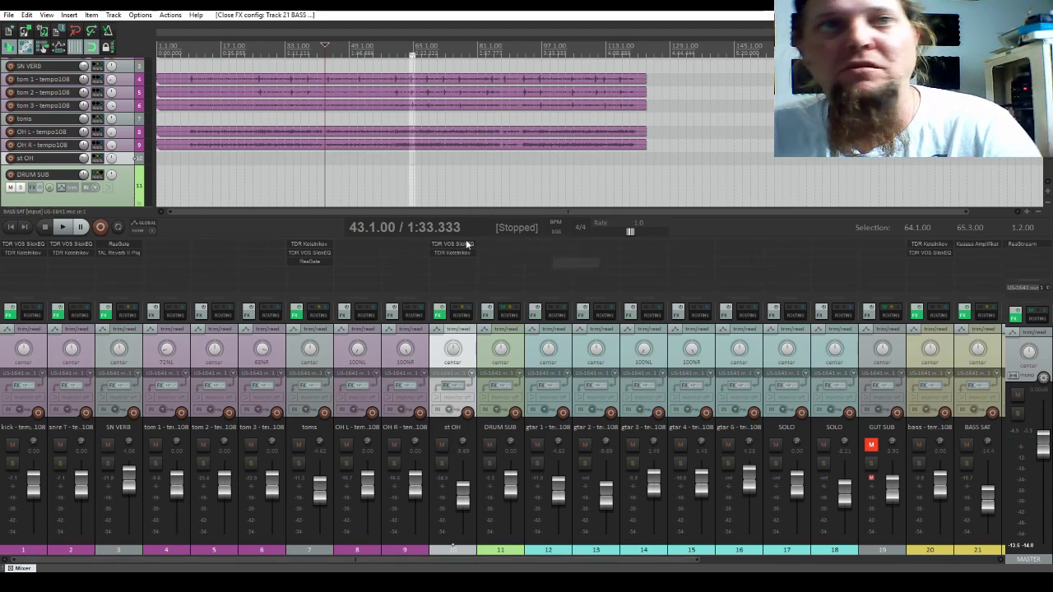
pyautogui.doubleClick(515, 246)
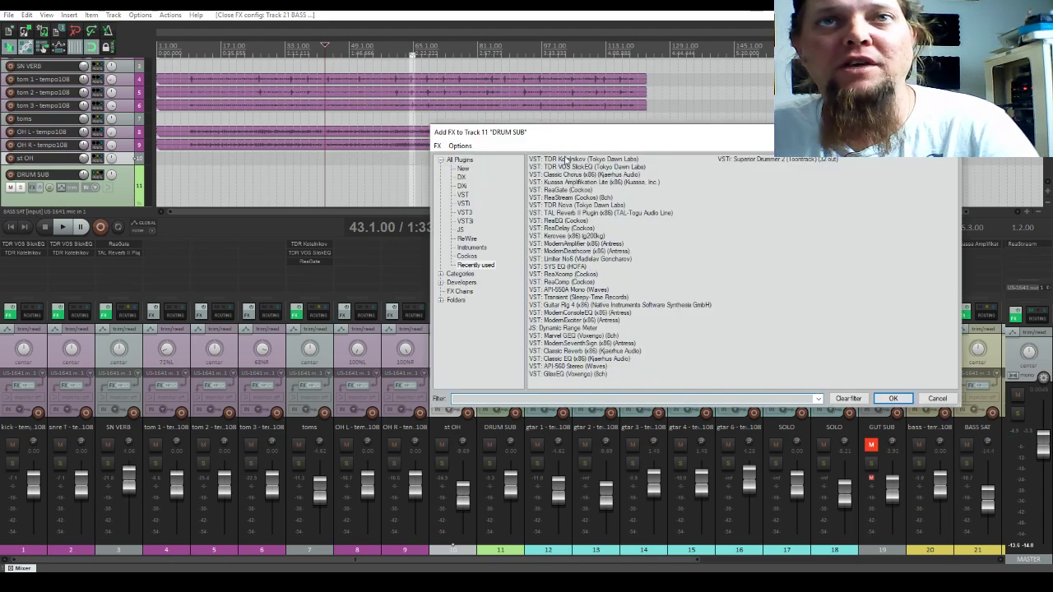
pyautogui.click(564, 160)
pyautogui.keyDown('ctrl'); pyautogui.click(562, 167); pyautogui.keyUp('ctrl')
pyautogui.click(893, 398)
pyautogui.moveTo(172, 55); pyautogui.dragTo(627, 61)
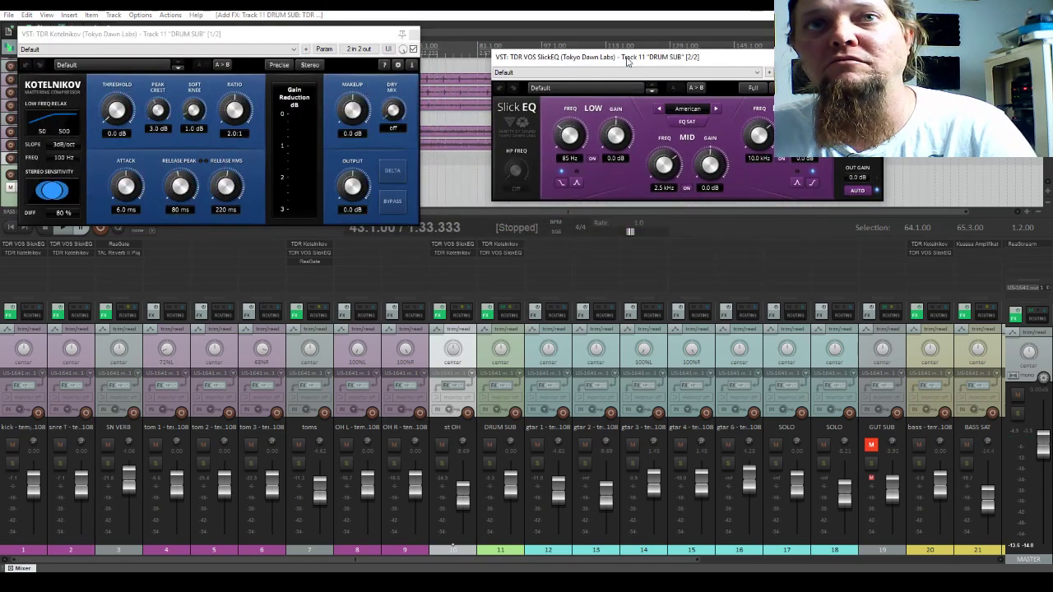
# - Load the Smile preset in the DRUM SUB SlickEQ and the Drum Bus - Smasher preset in its Kotelnikov
pyautogui.click(607, 74)
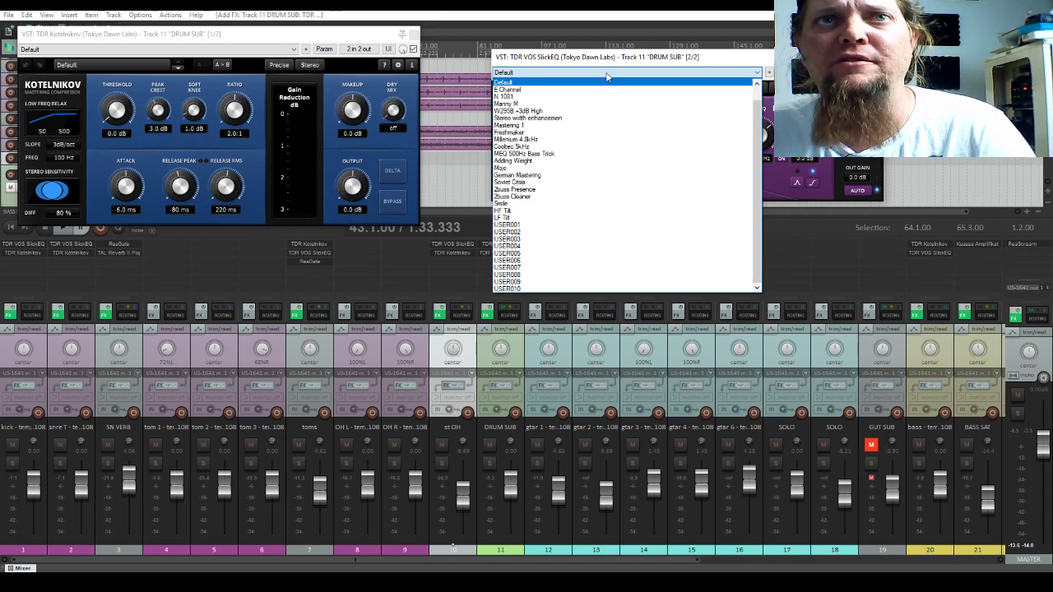
pyautogui.click(539, 203)
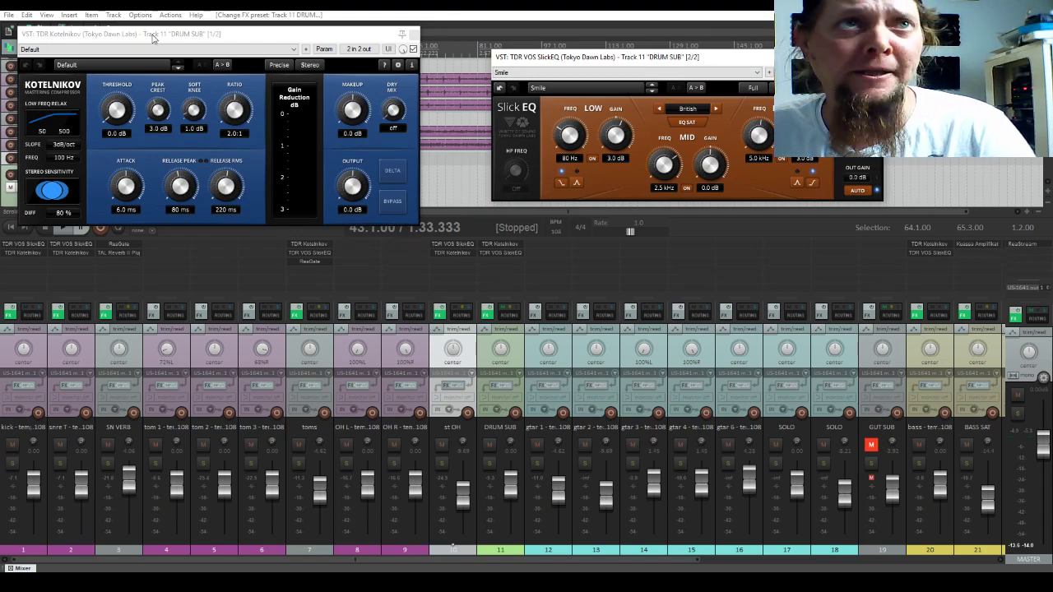
pyautogui.moveTo(153, 37); pyautogui.dragTo(261, 37)
pyautogui.click(228, 50)
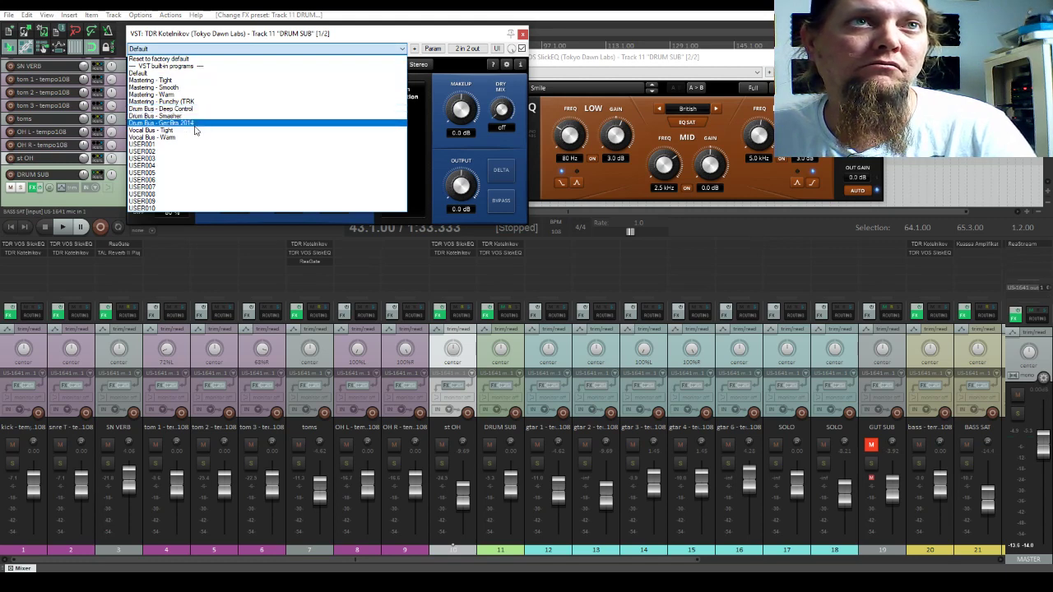
pyautogui.click(169, 116)
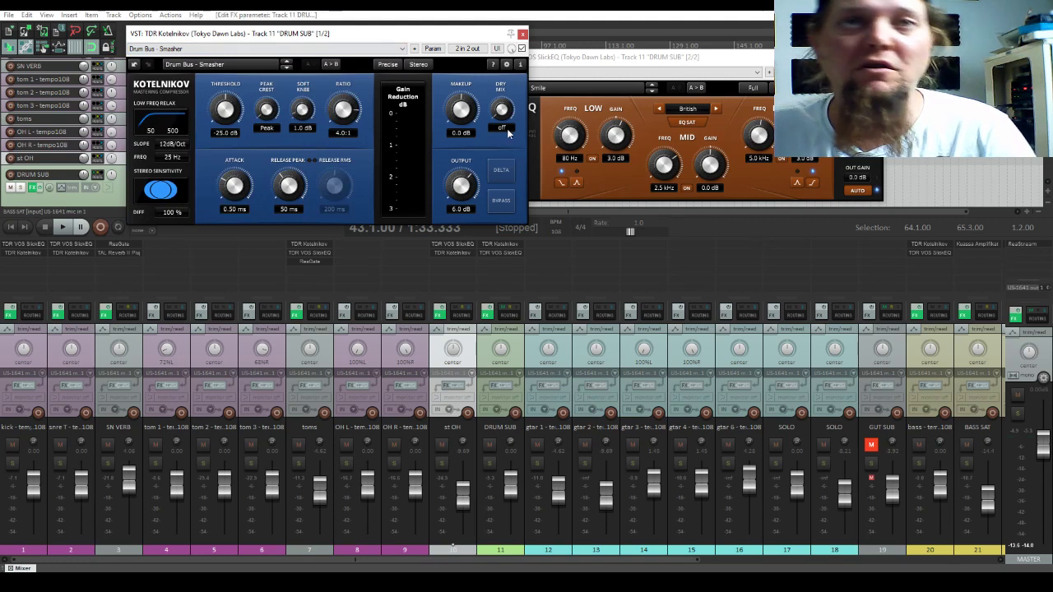
# - Set the DRUM SUB Kotelnikov's threshold to -12.5 dB and output to 1.2 dB during playback
pyautogui.press('space')
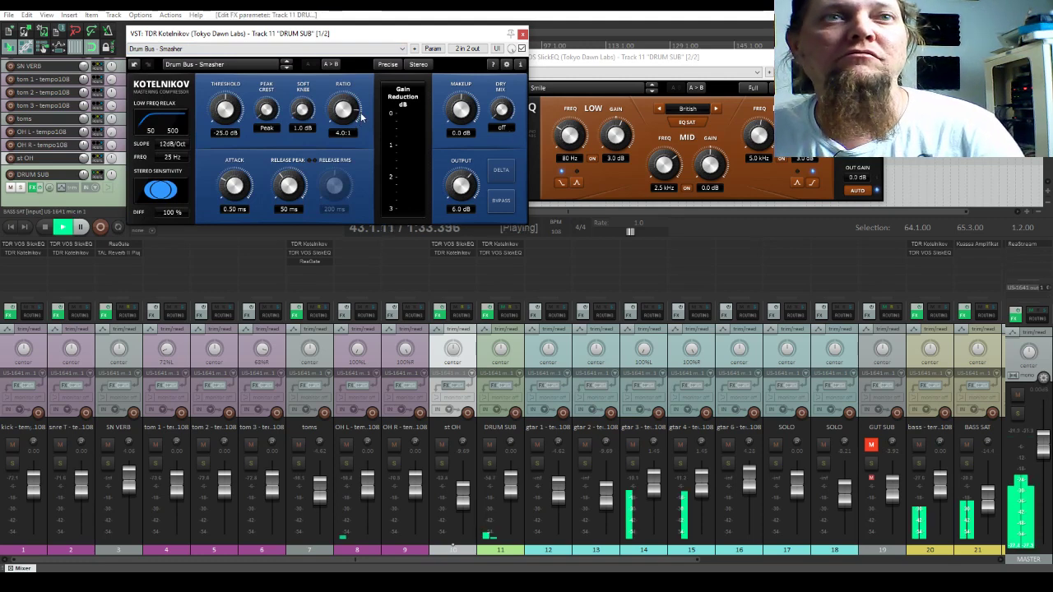
pyautogui.click(336, 65)
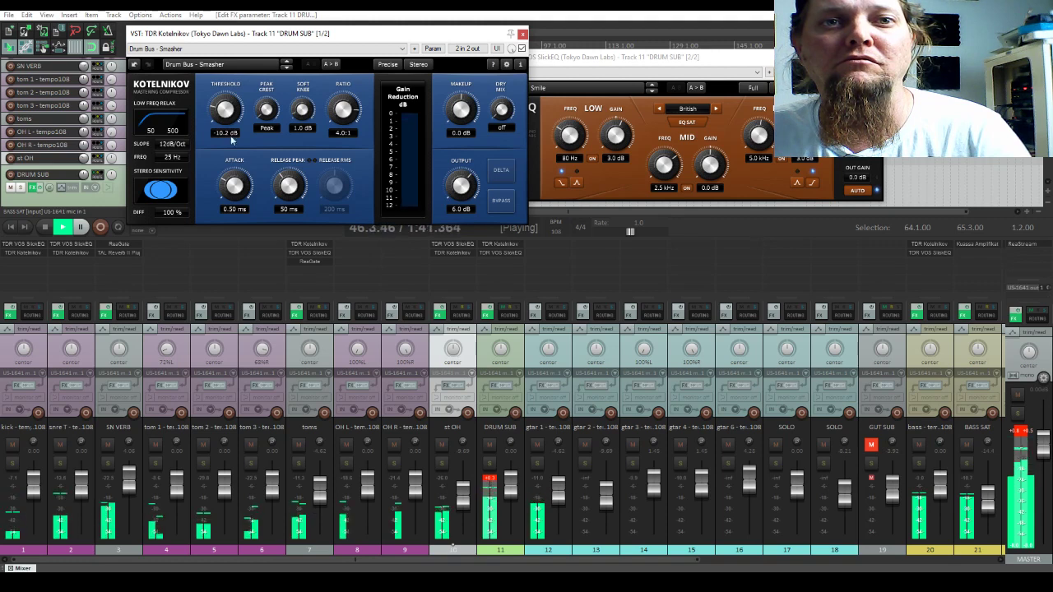
pyautogui.moveTo(464, 188); pyautogui.dragTo(463, 219)
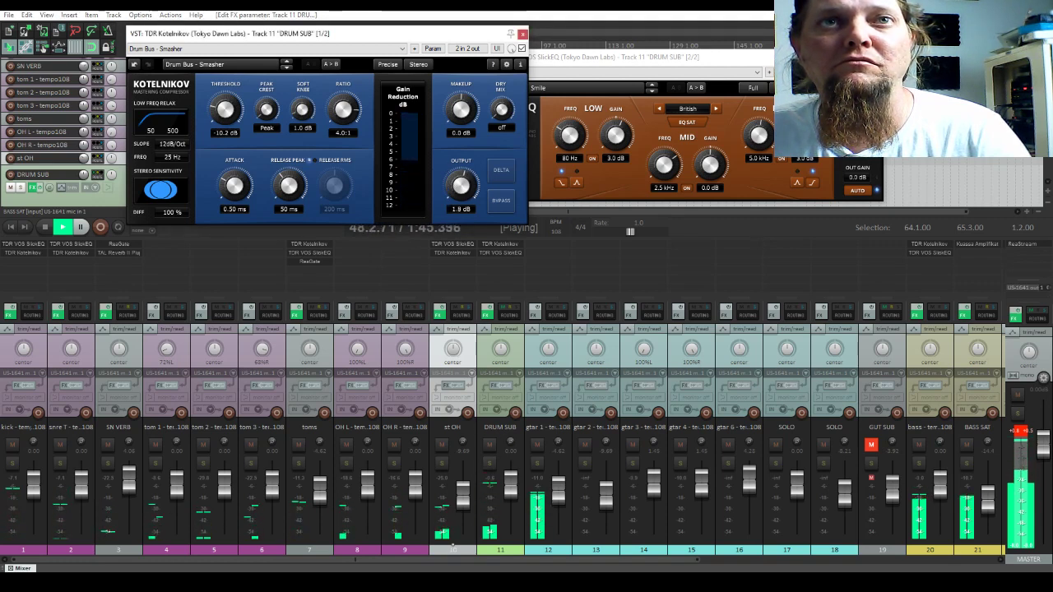
pyautogui.doubleClick(456, 191)
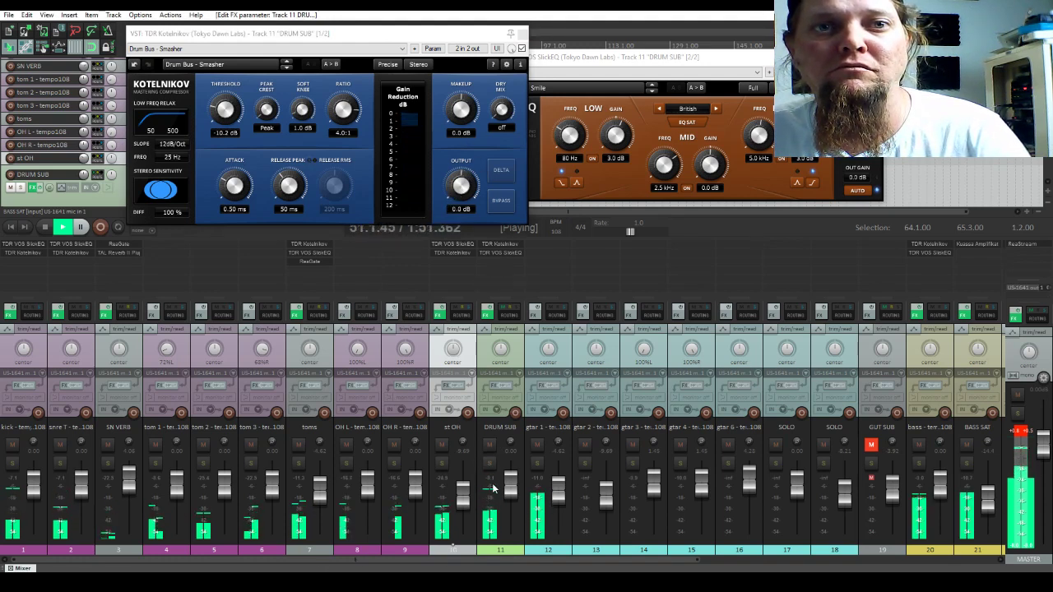
pyautogui.moveTo(462, 185); pyautogui.dragTo(462, 181)
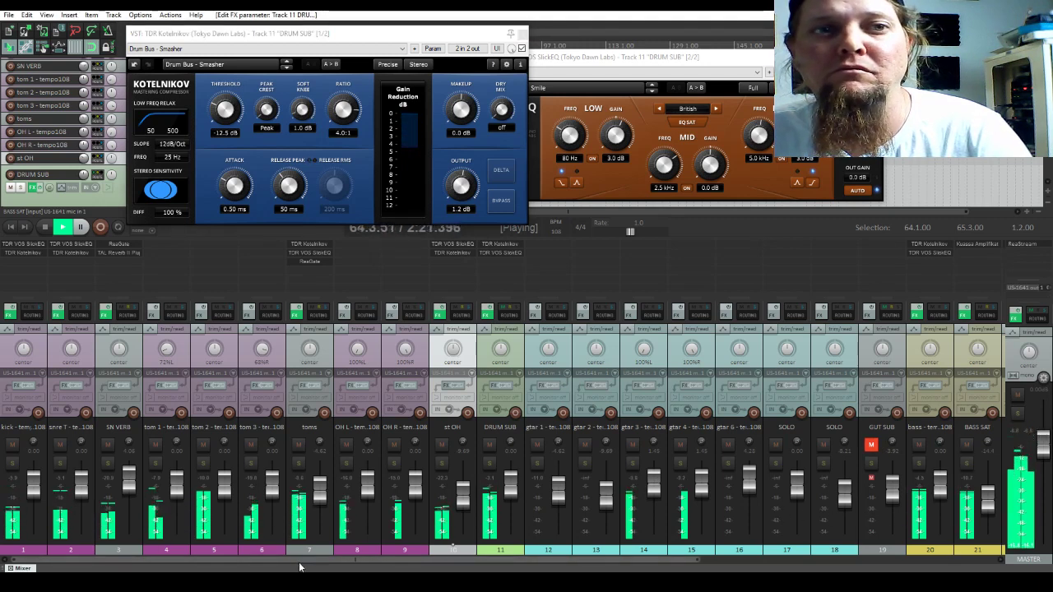
pyautogui.click(513, 480)
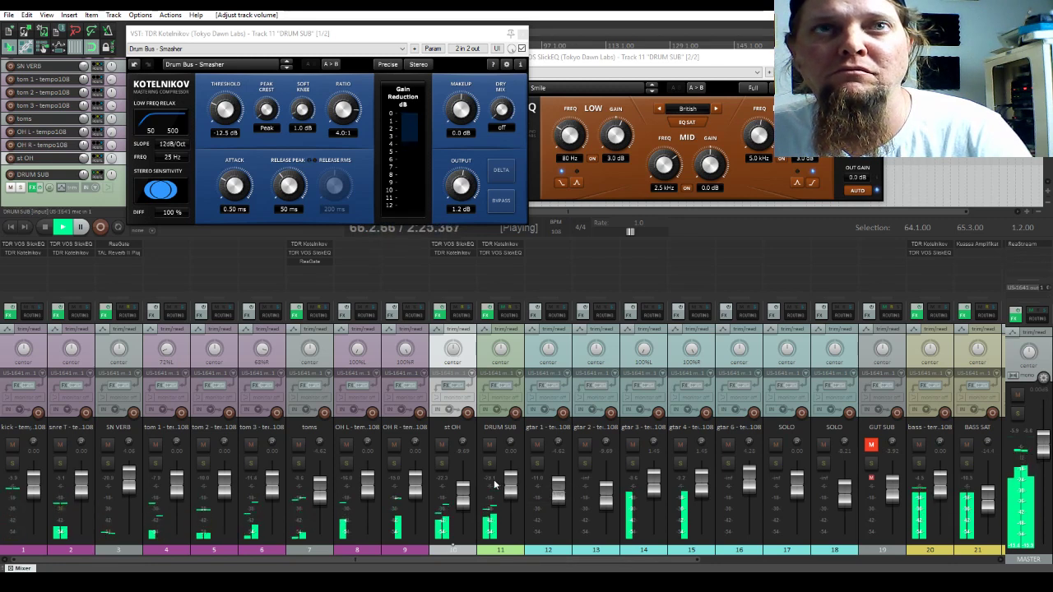
# - Set the DRUM SUB Kotelnikov's makeup to 2.1 dB and dry mix to -48.8 dB, stop playback, and close both plugin windows
pyautogui.moveTo(461, 109); pyautogui.dragTo(461, 101)
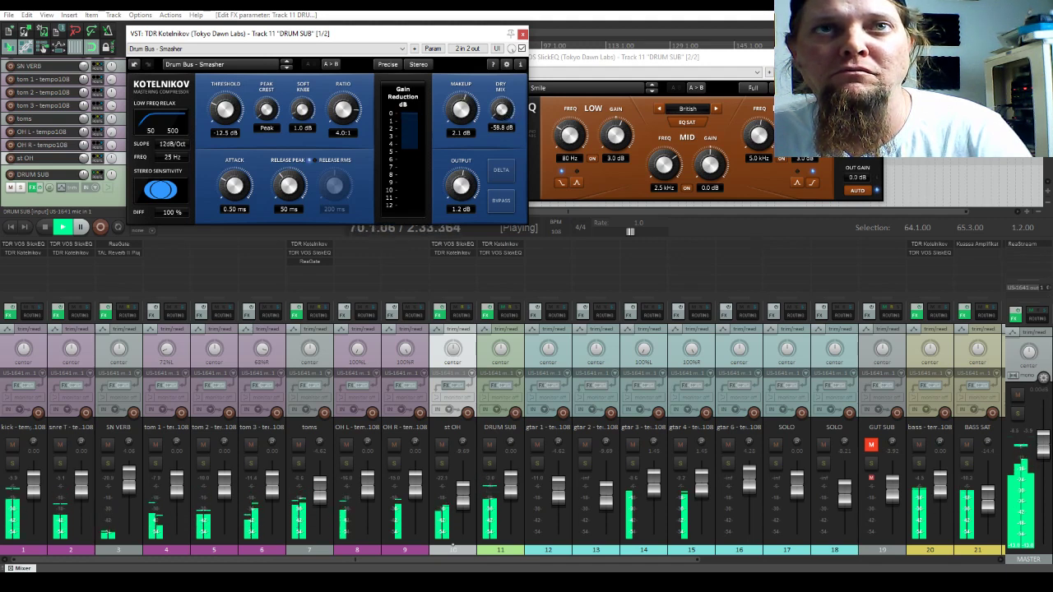
pyautogui.moveTo(506, 115); pyautogui.dragTo(506, 108)
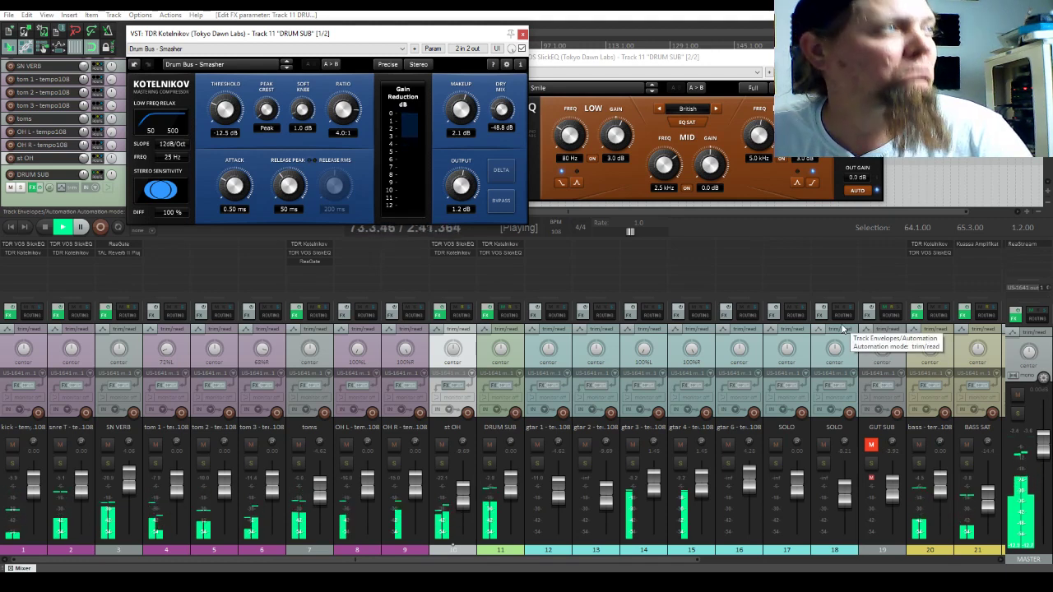
pyautogui.press('space')
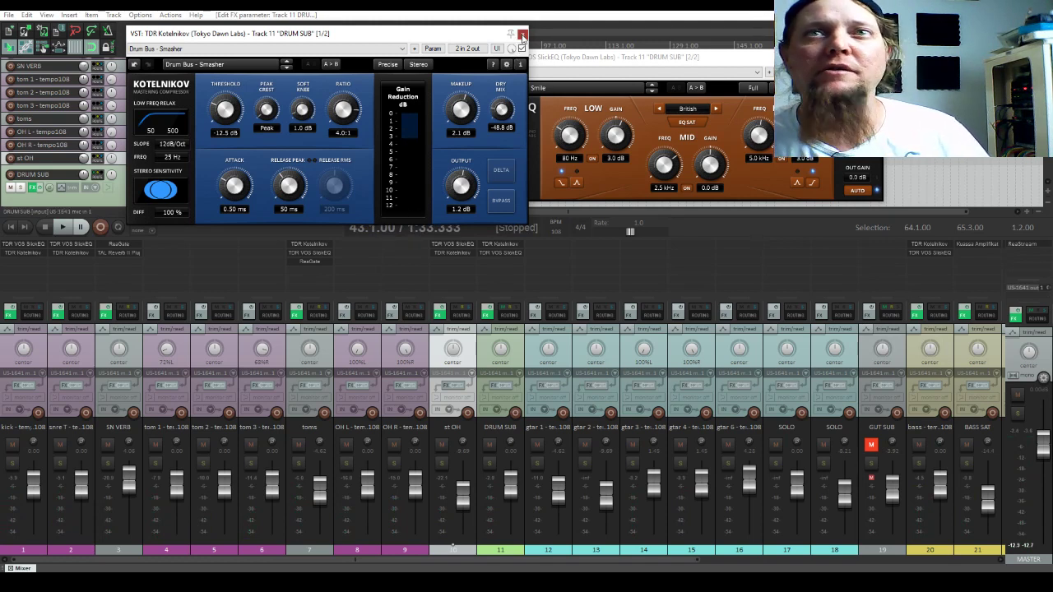
pyautogui.click(523, 36)
pyautogui.click(875, 57)
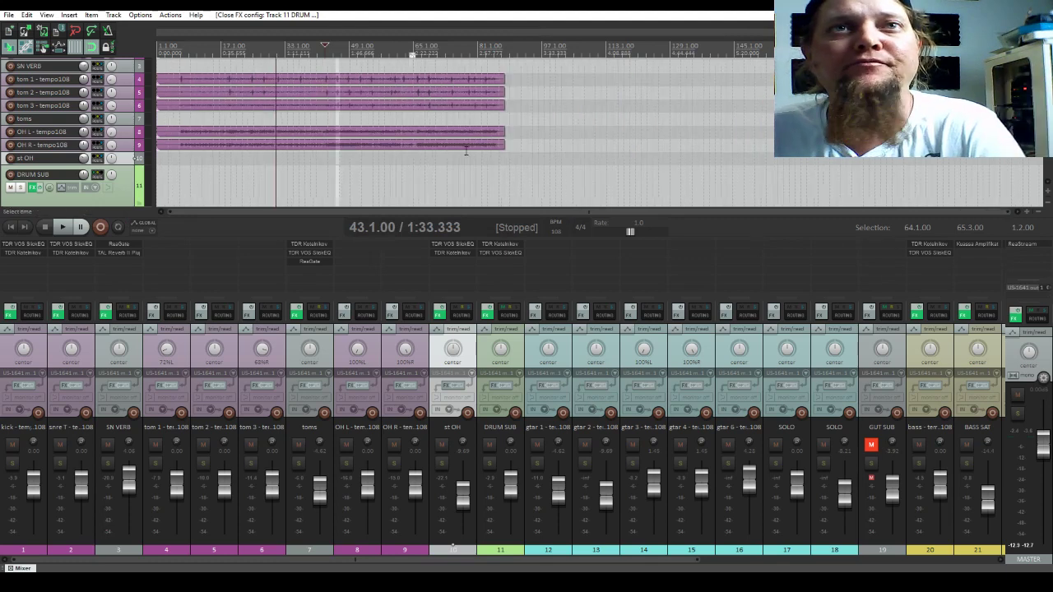
# - Unmute the GUT SUB track and play the song from bar 3
pyautogui.click(526, 174)
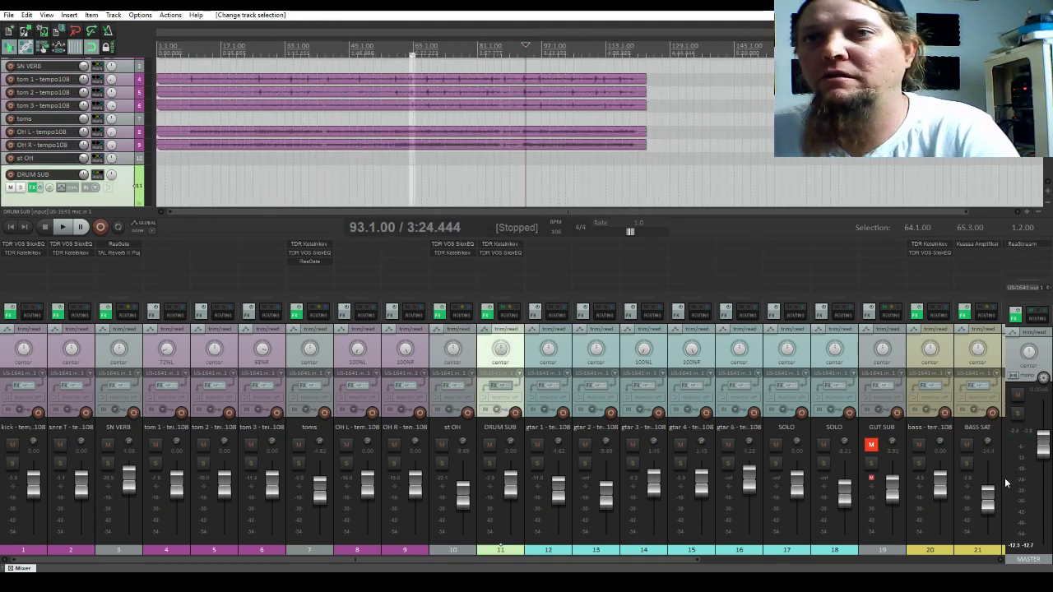
pyautogui.click(871, 445)
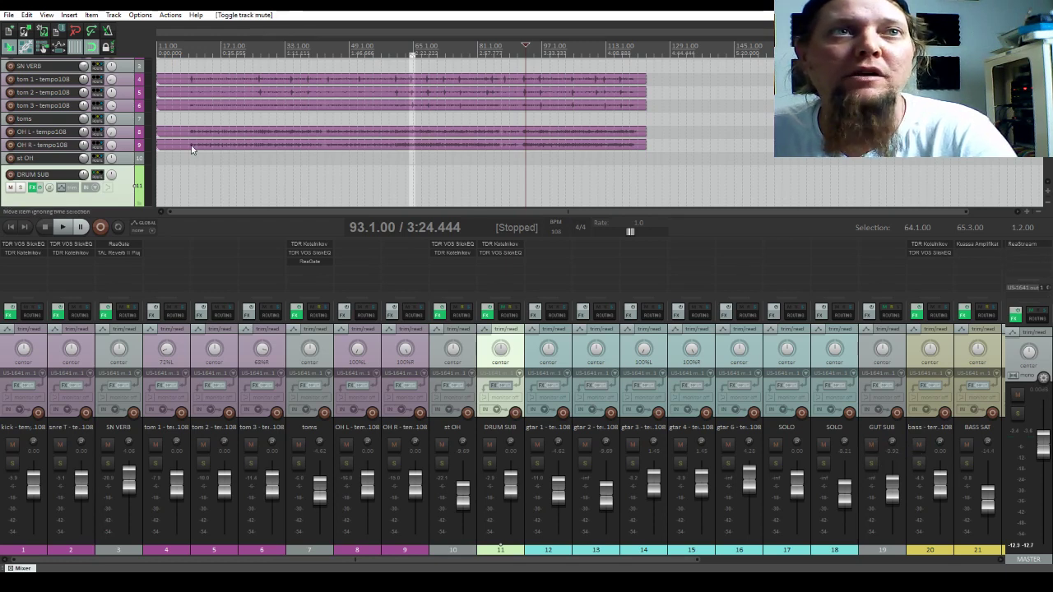
pyautogui.click(163, 181)
pyautogui.press('space')
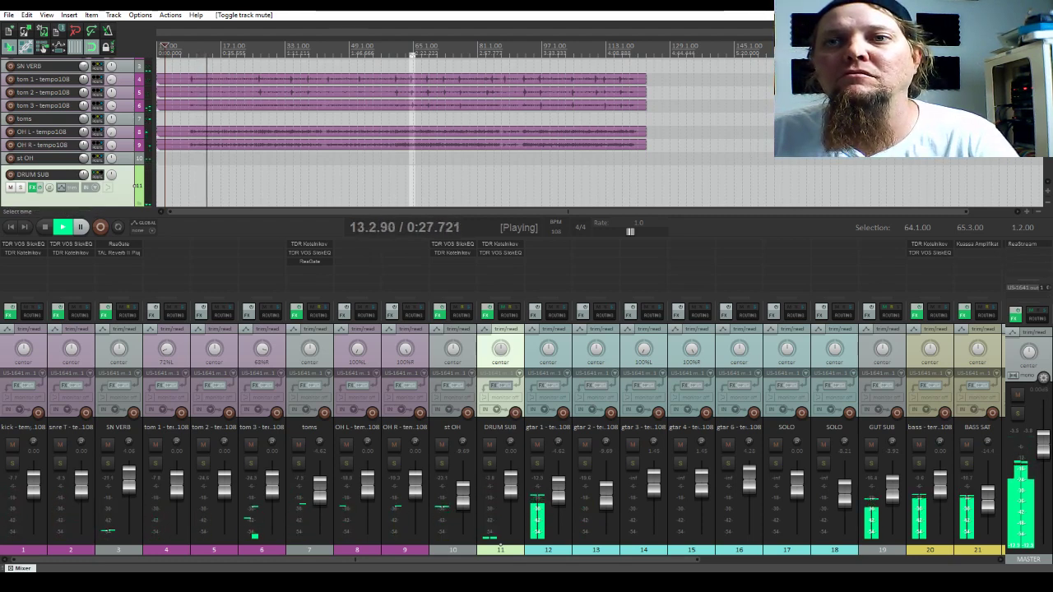
# - Set the BASS SUB volume to -10.6 dB and the CHORUS volume to about -18 dB during playback, and stop playback
pyautogui.scroll(-3, 522, 557)
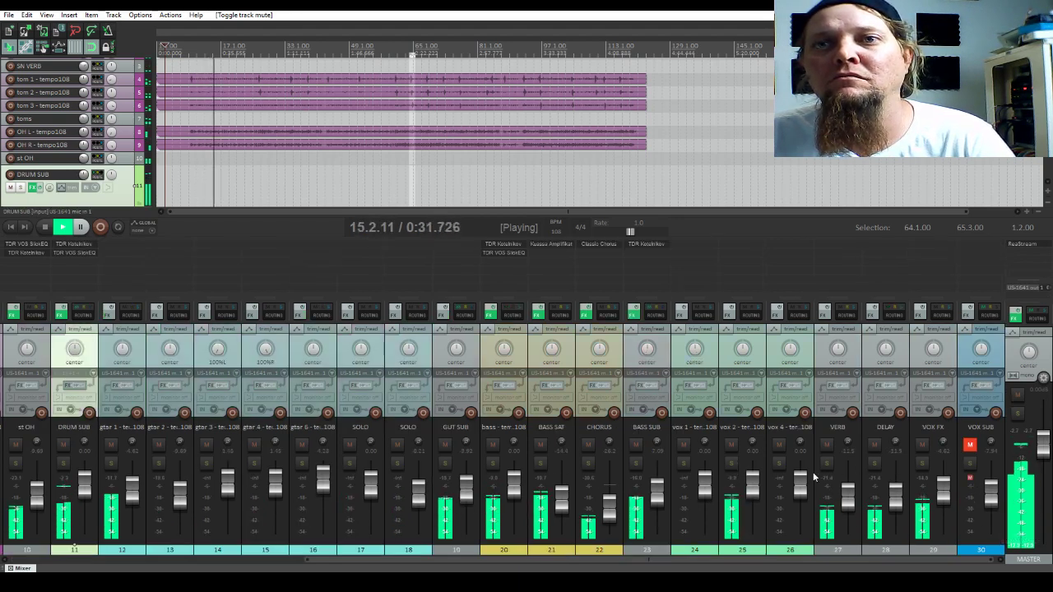
pyautogui.scroll(-3, 656, 494)
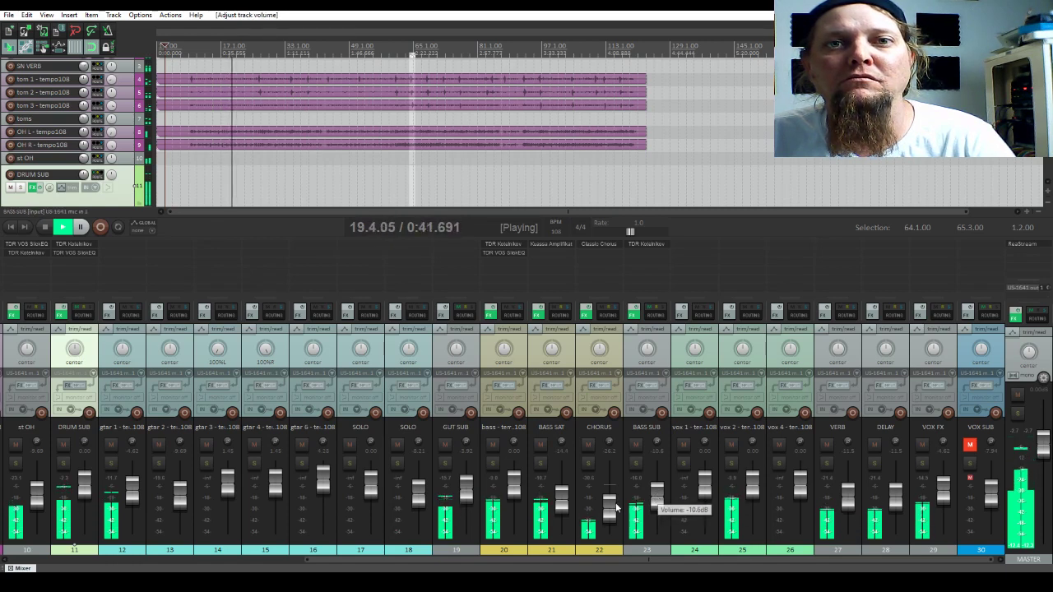
pyautogui.scroll(4, 611, 509)
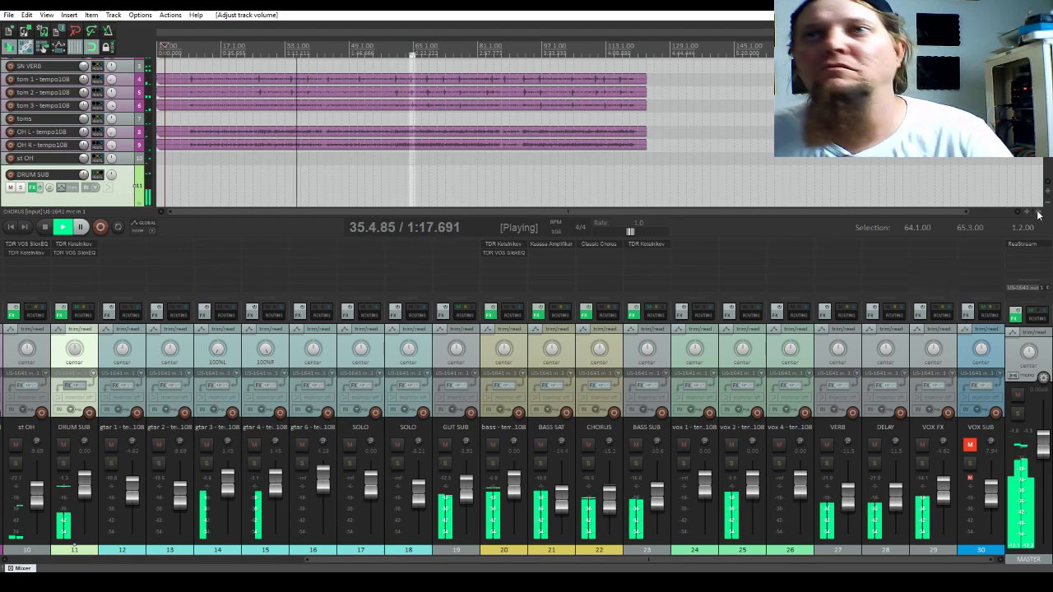
pyautogui.press('space')
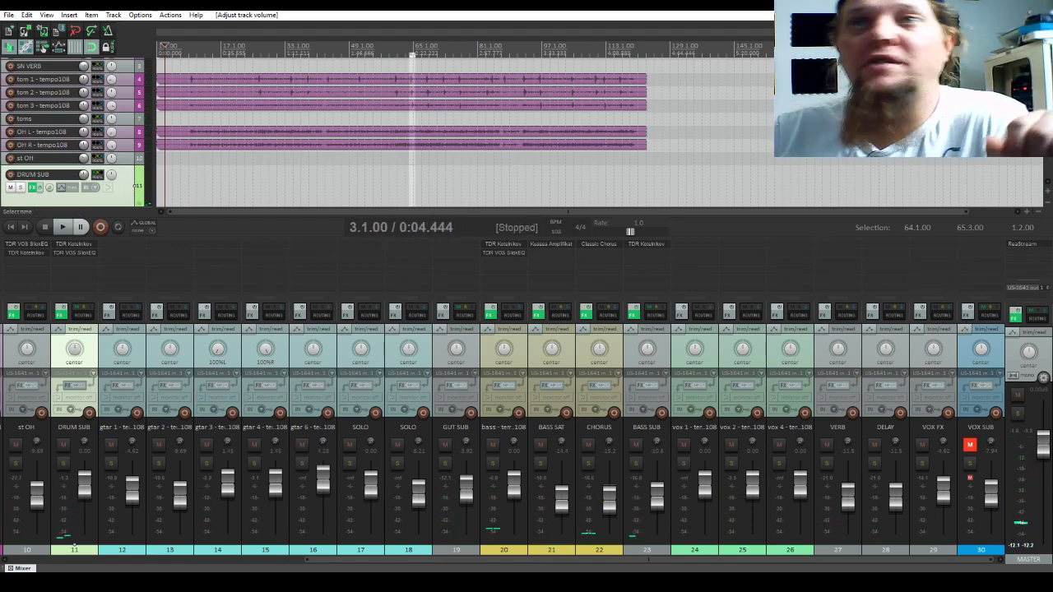
# - Play the guitar solo passage from bar 79 to hear how it sits in the mix
pyautogui.scroll(-5, 527, 132)
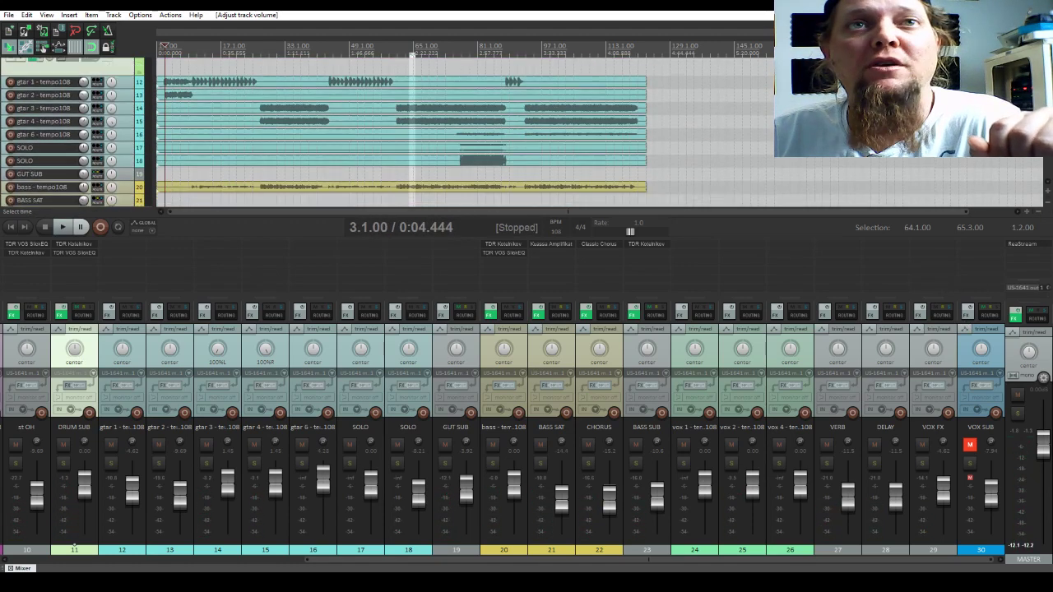
pyautogui.click(469, 181)
pyautogui.press('space')
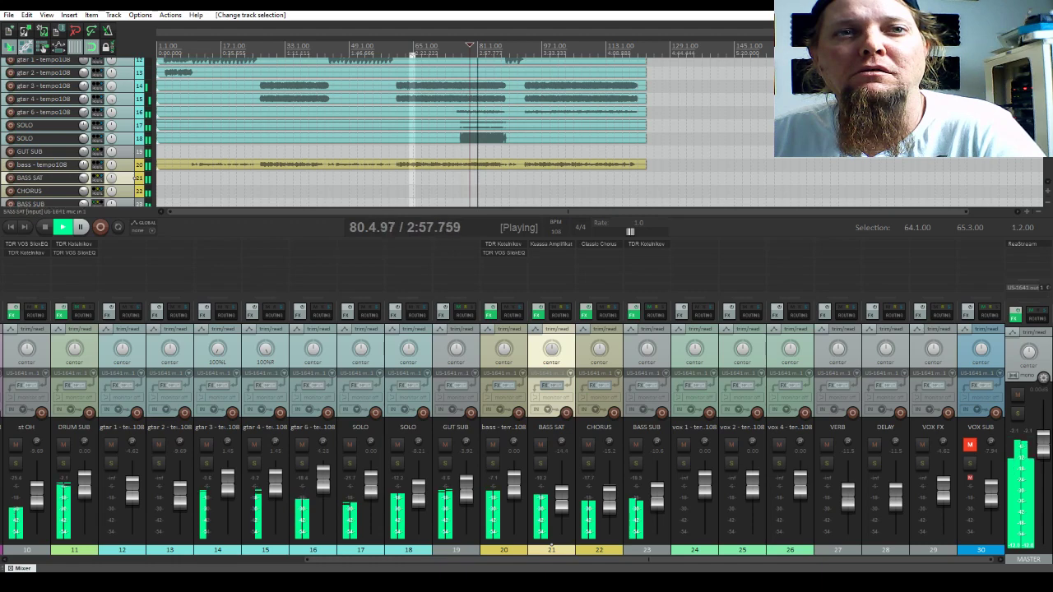
pyautogui.press('space')
pyautogui.press('space')
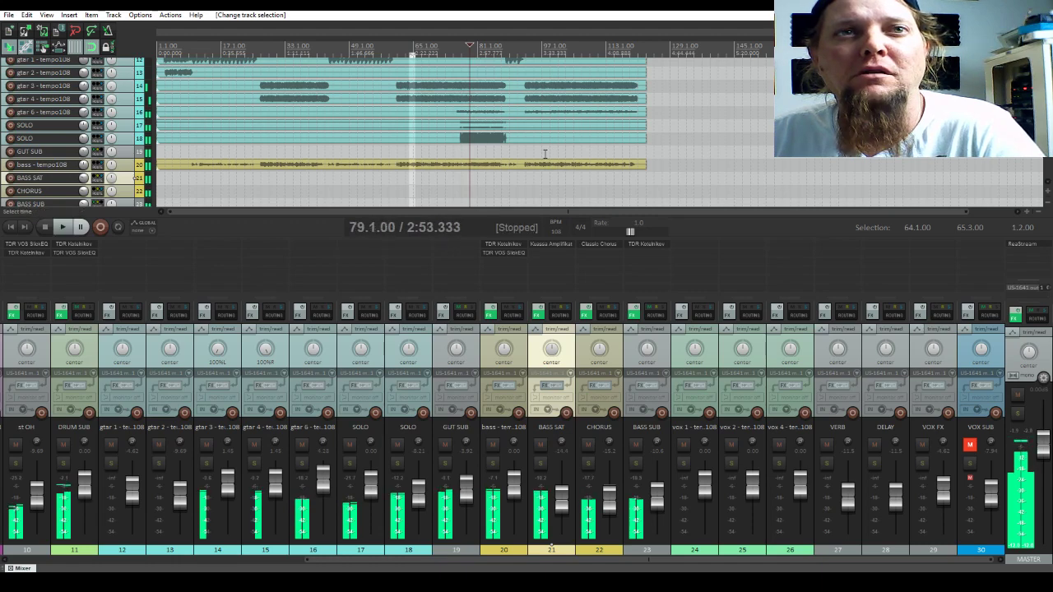
pyautogui.press('space')
# - Add ReaEQ to track 18 "SOLO" and pull its band 1 low shelf to -120 dB at 581.3 Hz
pyautogui.doubleClick(407, 243)
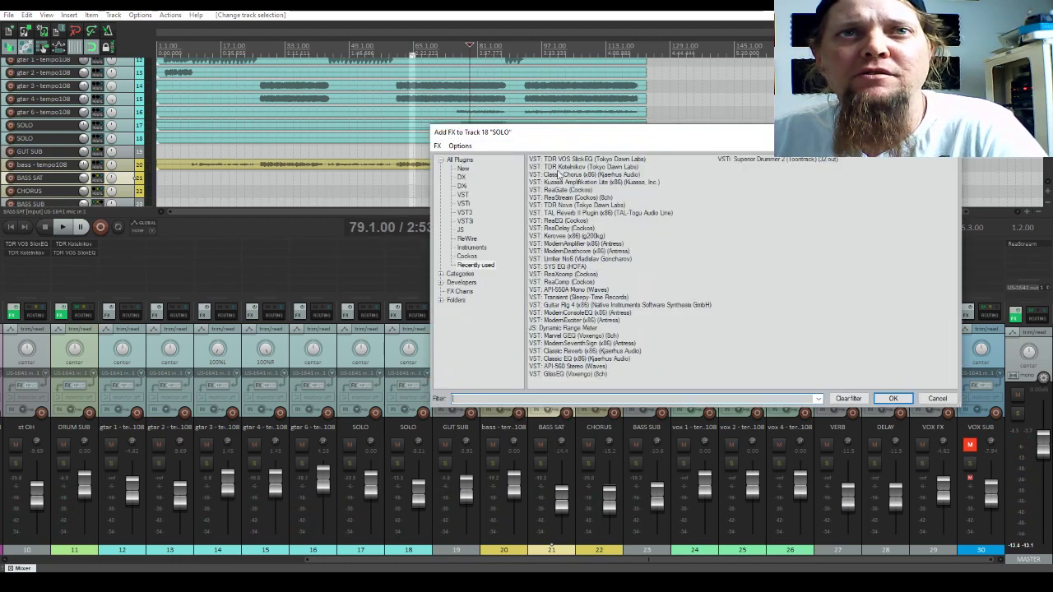
pyautogui.click(467, 257)
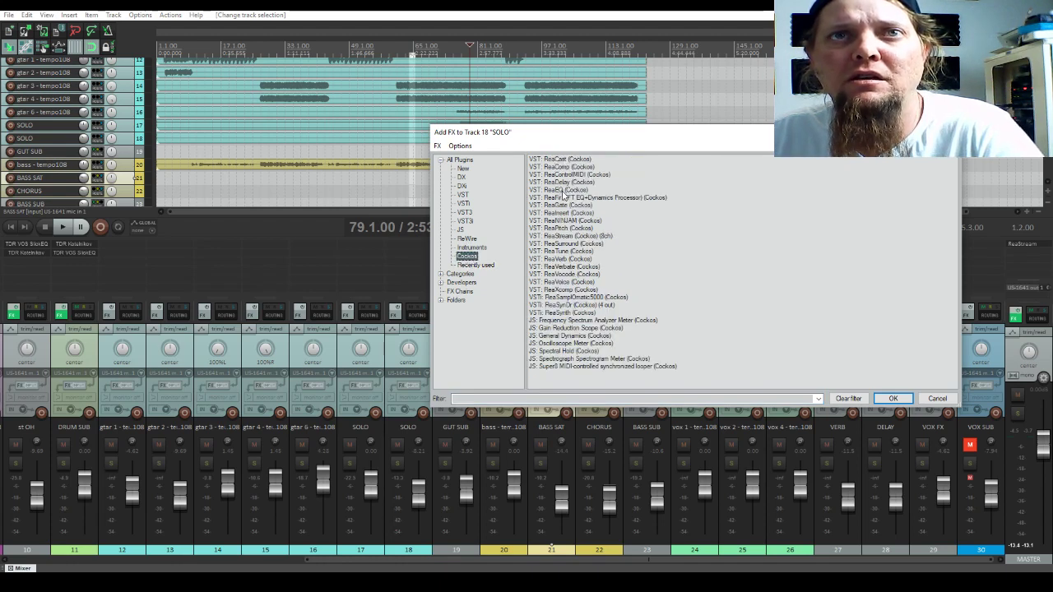
pyautogui.click(563, 191)
pyautogui.click(893, 399)
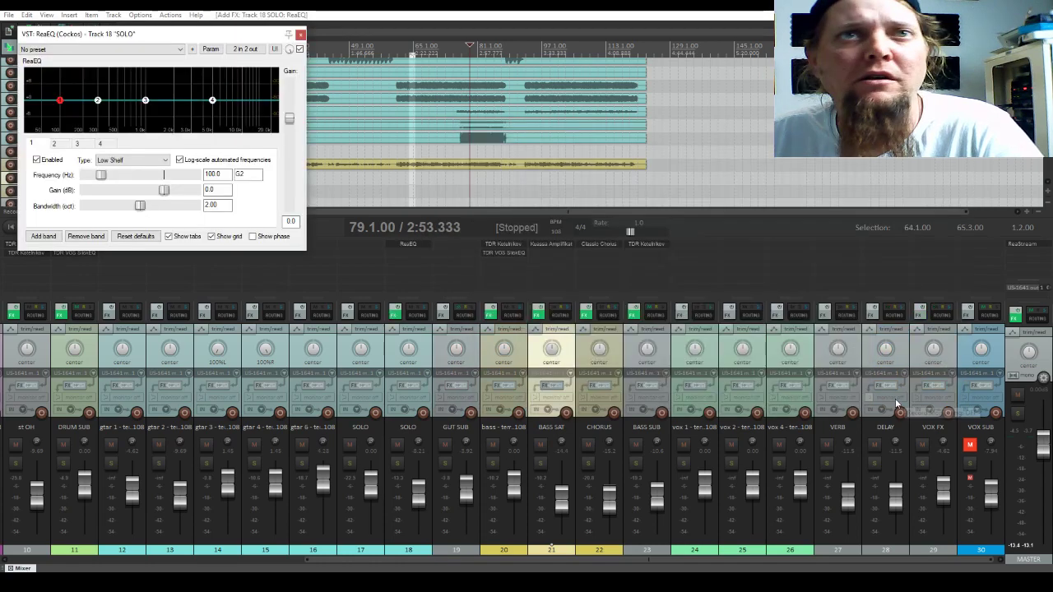
pyautogui.moveTo(179, 40); pyautogui.dragTo(570, 128)
pyautogui.moveTo(450, 187); pyautogui.dragTo(515, 291)
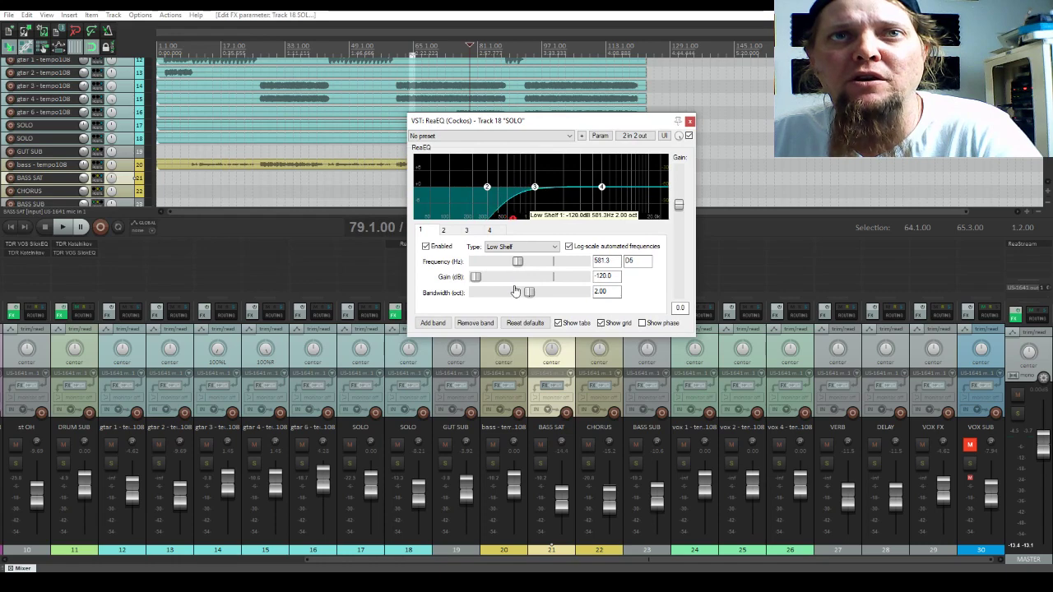
# - Boost ReaEQ band 3 by 2.6 dB at 3072.2 Hz with a 1.40-octave bandwidth while the solo plays
pyautogui.moveTo(567, 122); pyautogui.dragTo(690, 122)
pyautogui.moveTo(657, 187); pyautogui.dragTo(705, 187)
pyautogui.press('space')
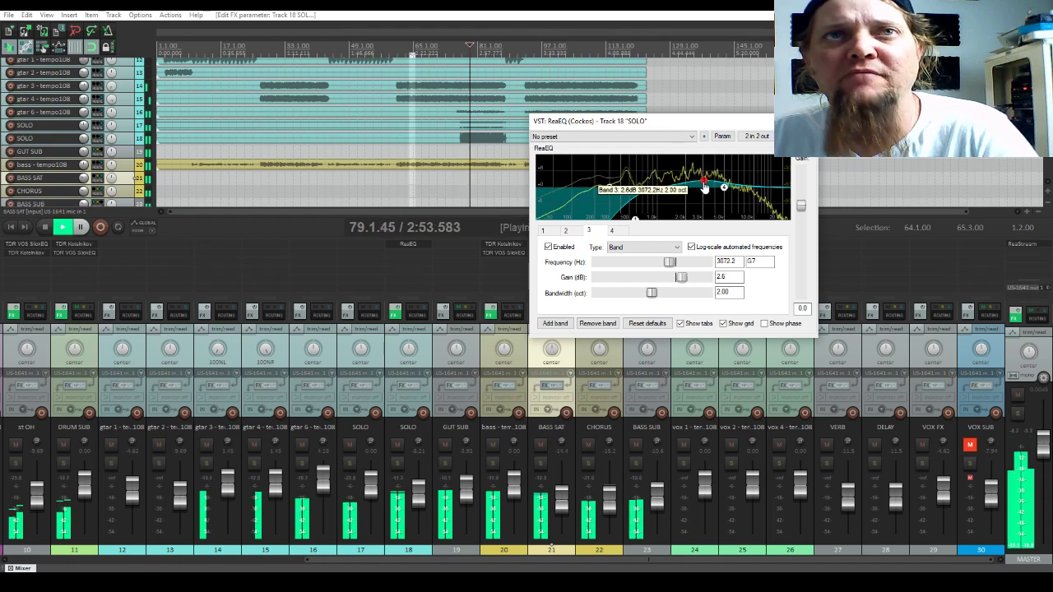
pyautogui.scroll(-2, 705, 187)
pyautogui.scroll(-4, 705, 188)
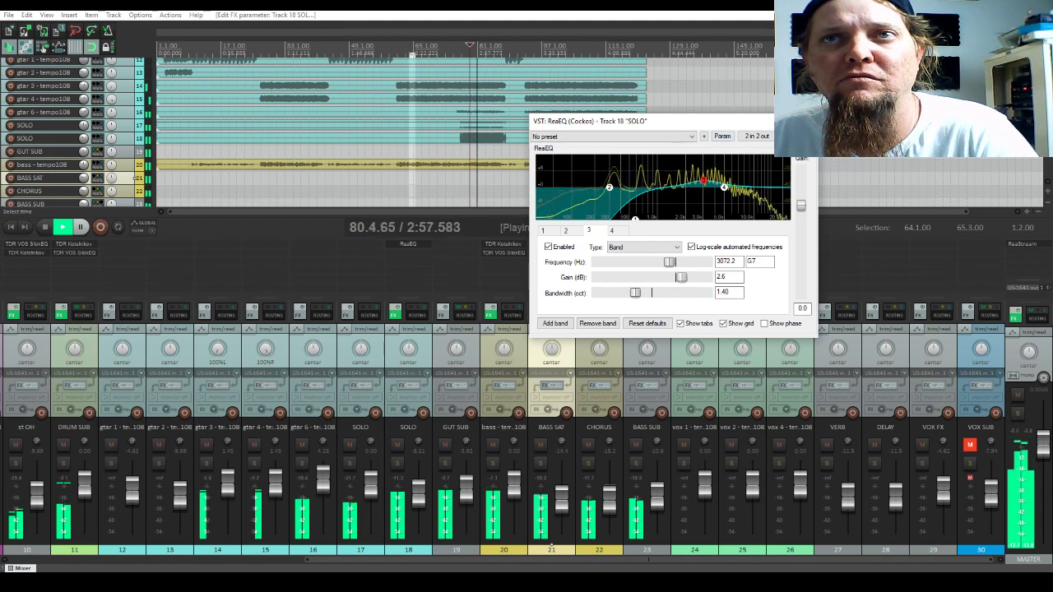
# - Compare the solo with ReaEQ bypassed and active, close the EQ window, and stop playback
pyautogui.click(805, 136)
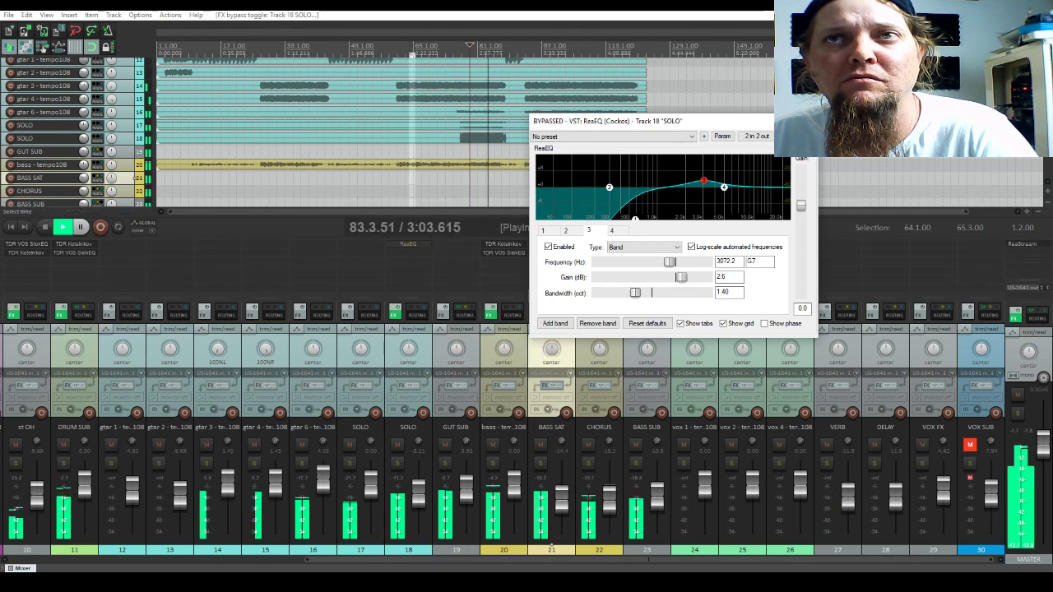
pyautogui.click(805, 136)
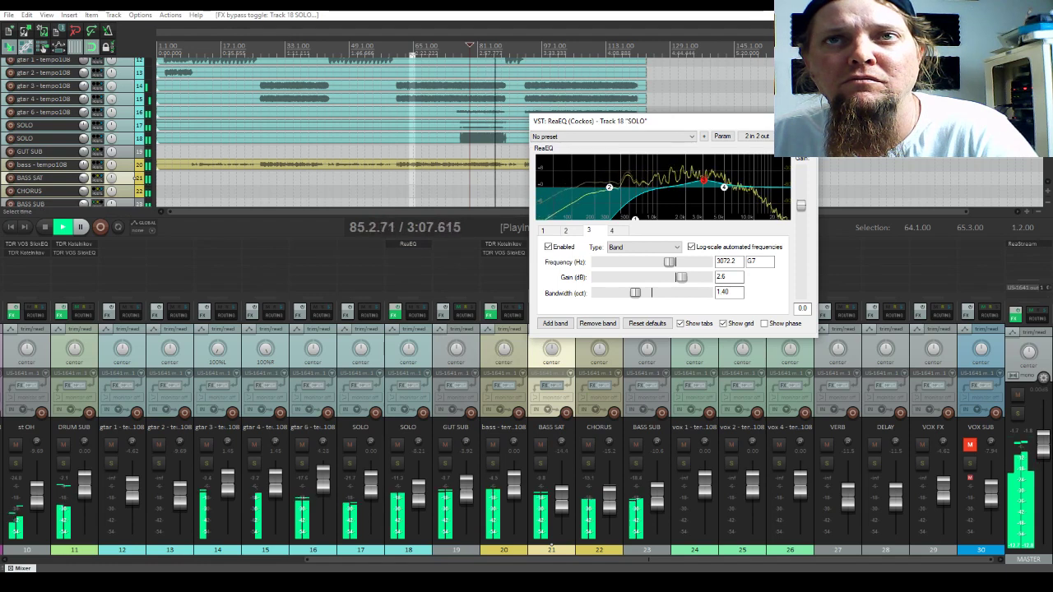
pyautogui.click(810, 121)
pyautogui.press('space')
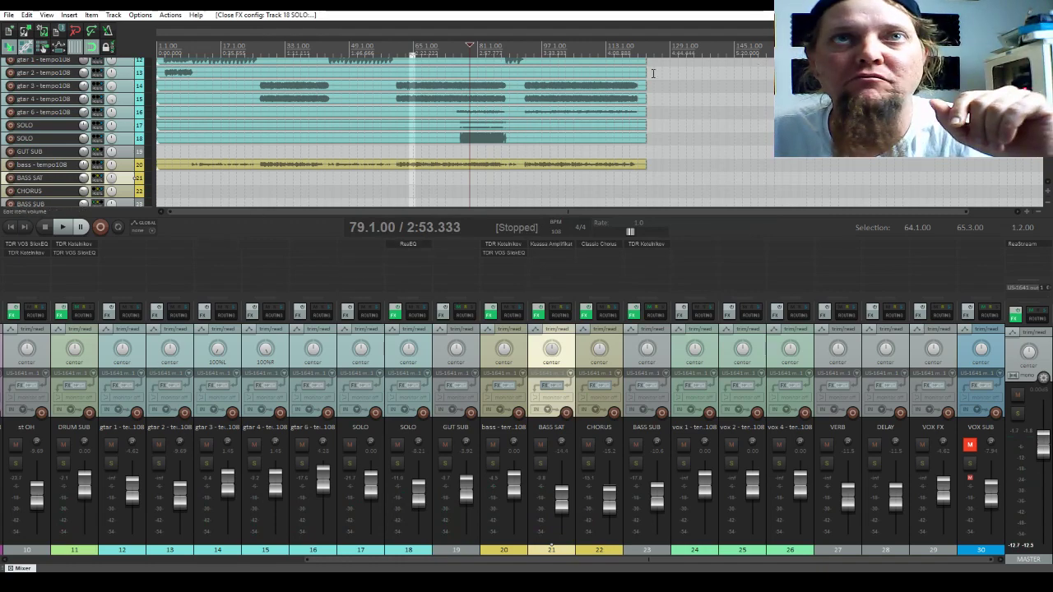
# - Unmute the VOX SUB track
pyautogui.scroll(6, 395, 132)
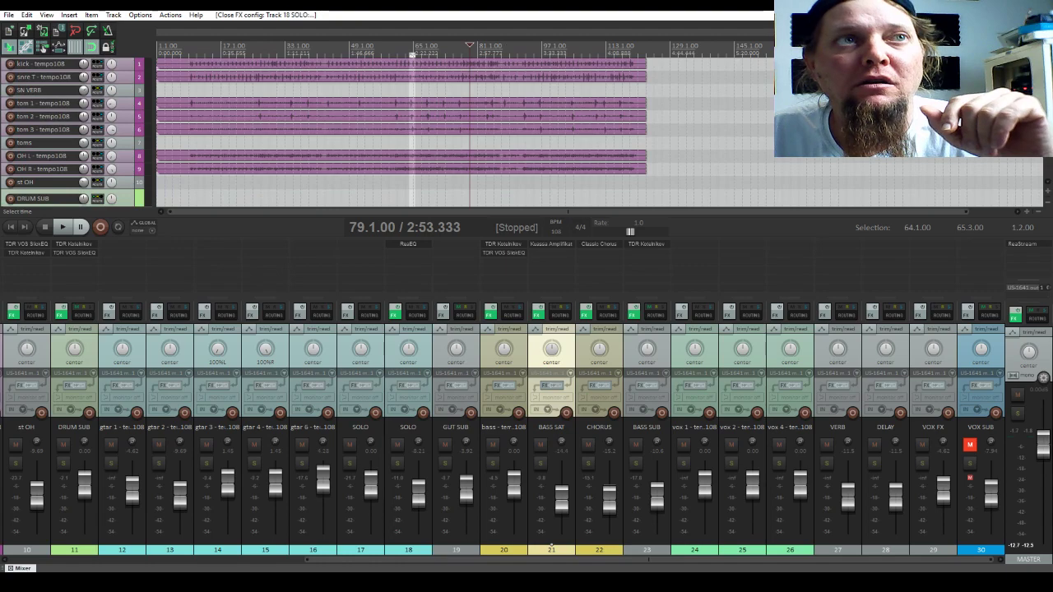
pyautogui.scroll(-12, 395, 131)
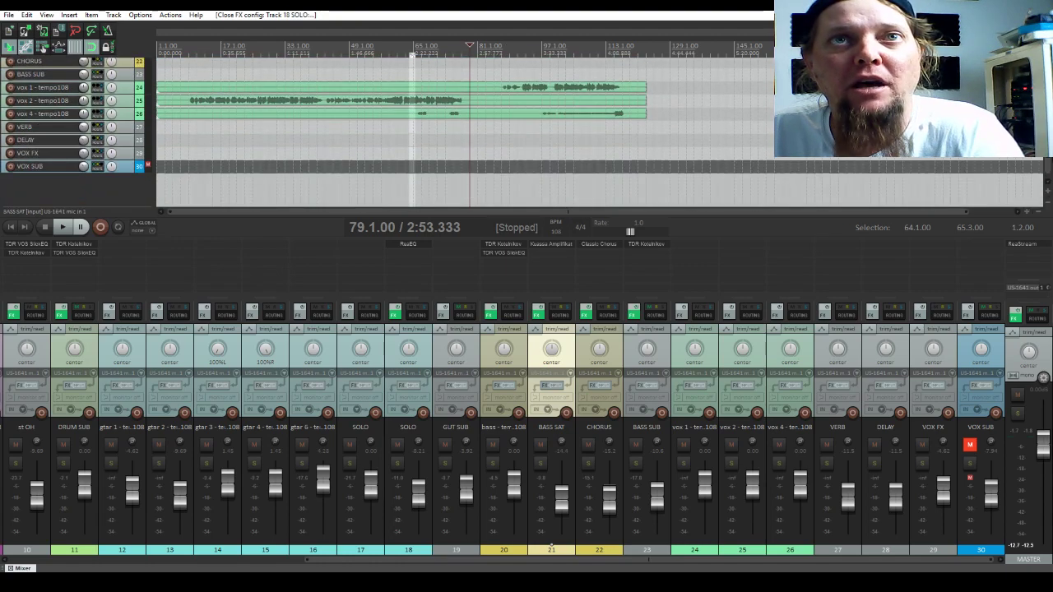
pyautogui.scroll(1, 395, 132)
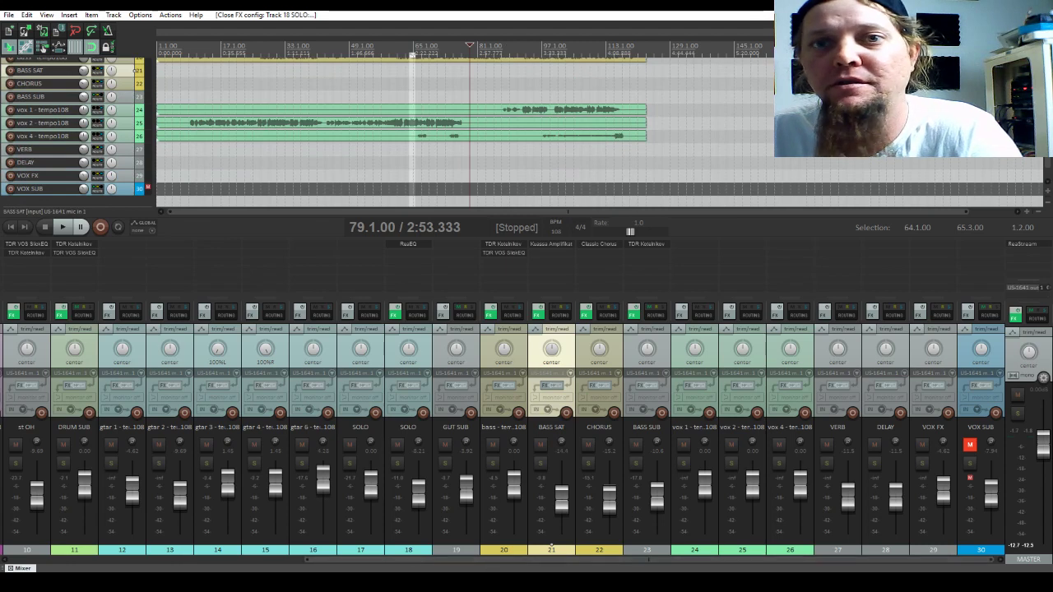
pyautogui.click(969, 445)
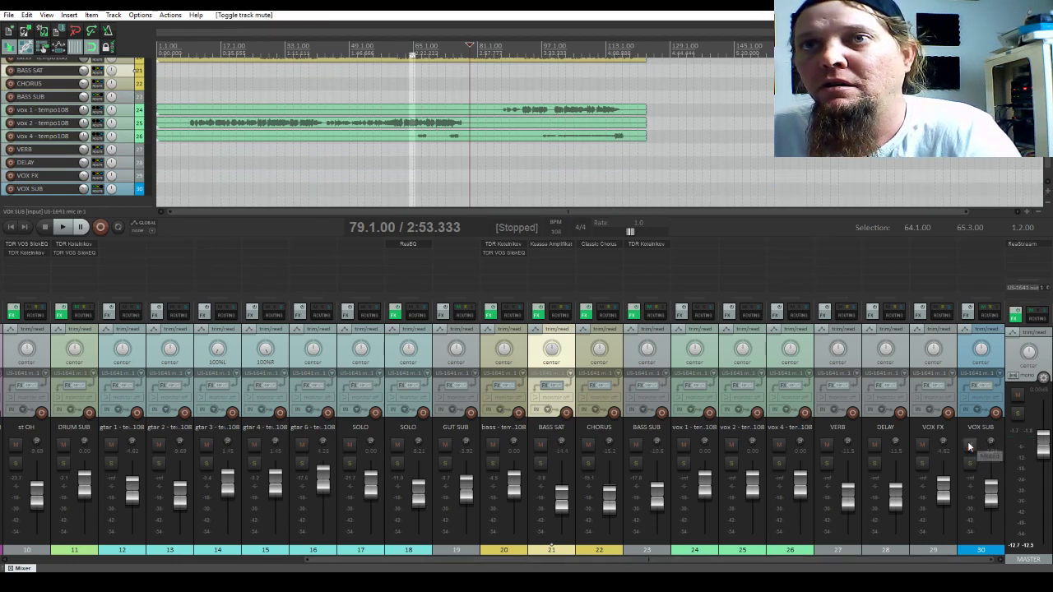
# - Add TDR VOS SlickEQ, TDR Kotelnikov and TDR Nova together to the effects chain of track 30 "VOX SUB"
pyautogui.doubleClick(982, 243)
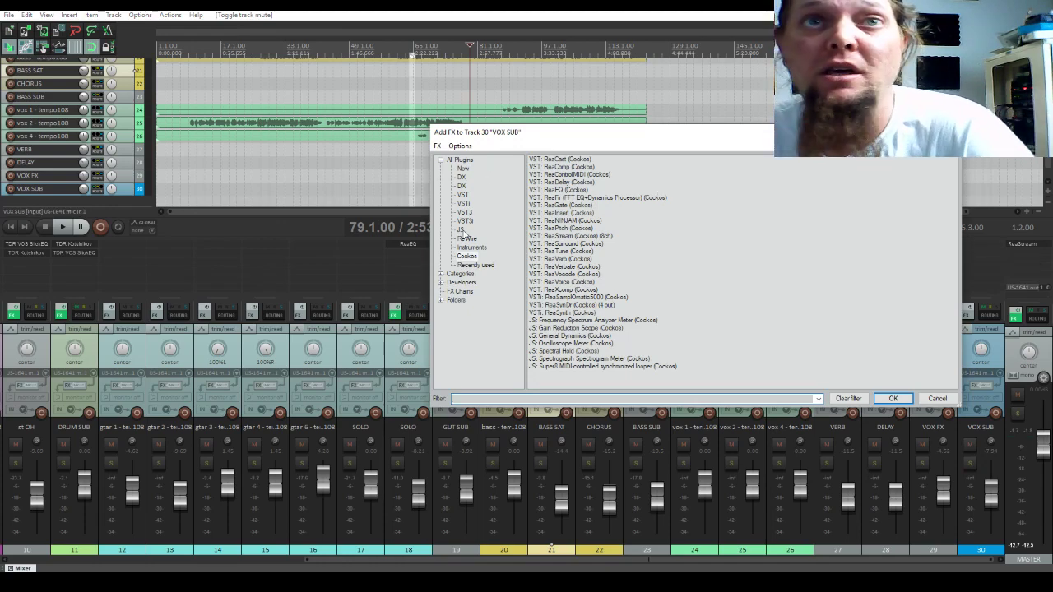
pyautogui.click(463, 194)
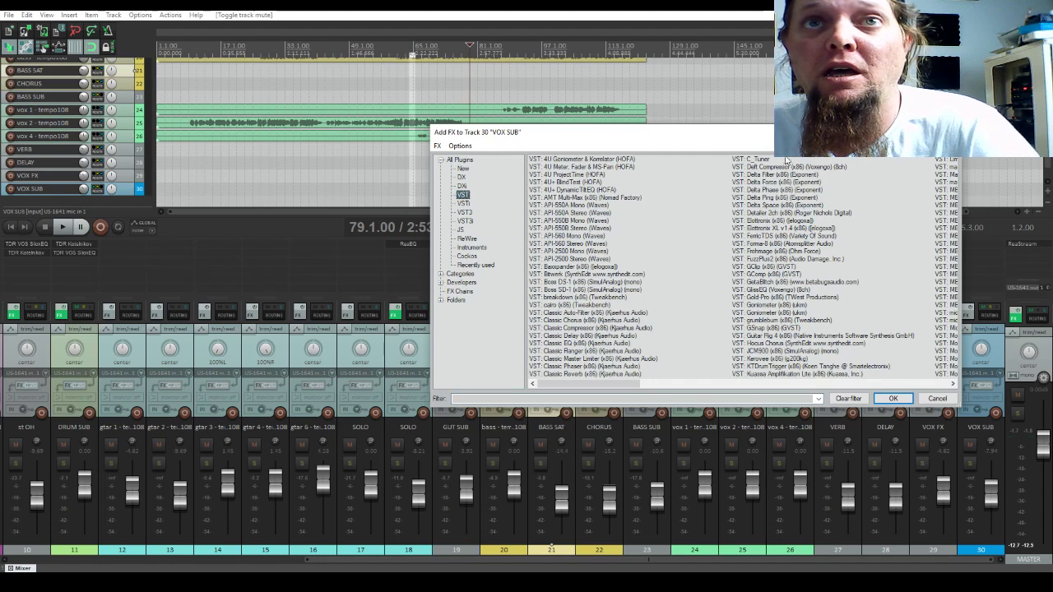
pyautogui.click(467, 265)
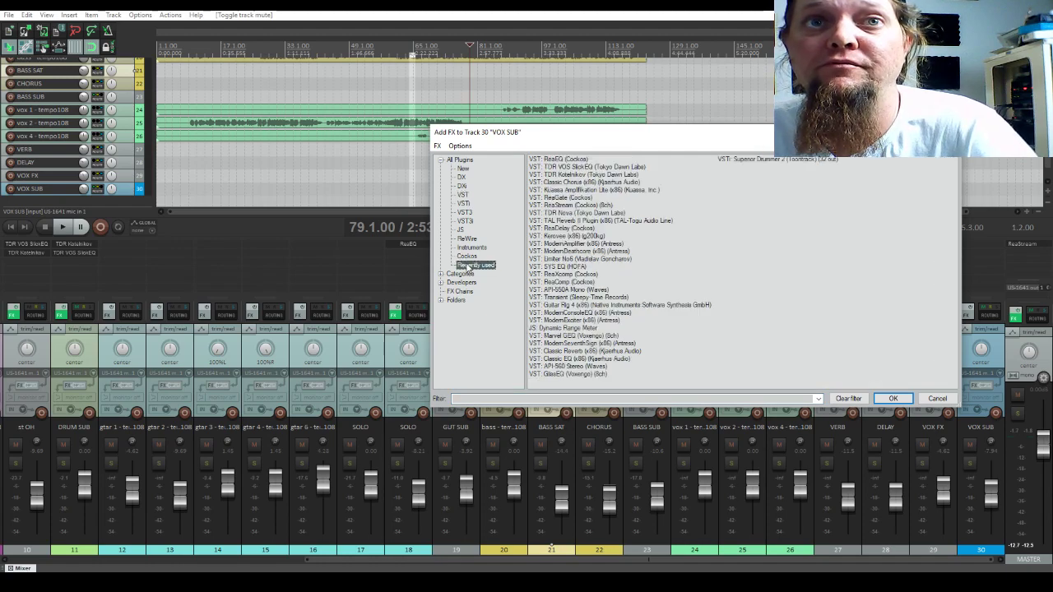
pyautogui.click(562, 167)
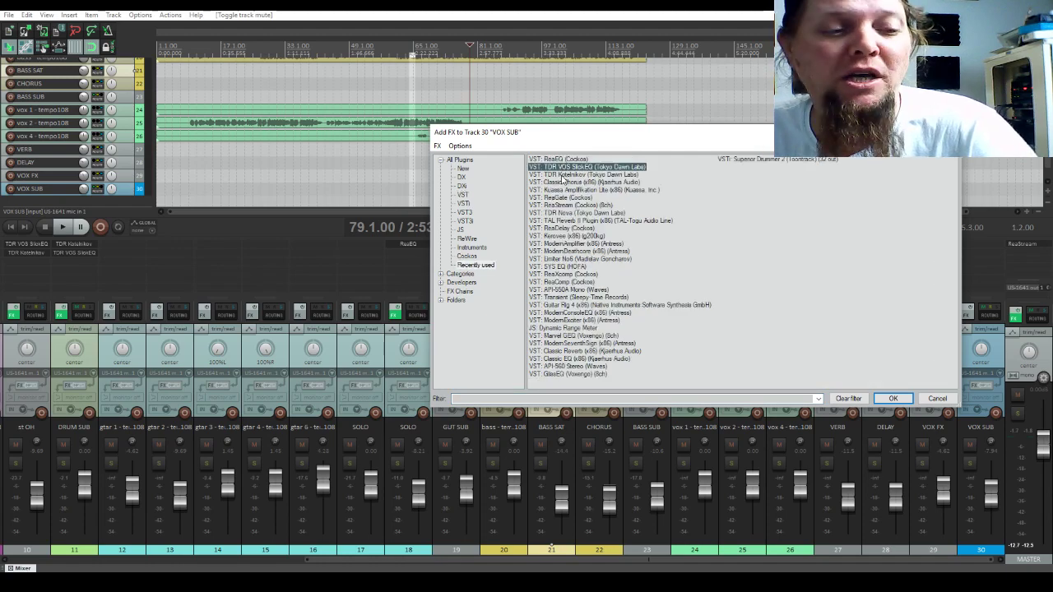
pyautogui.keyDown('ctrl'); pyautogui.click(562, 174); pyautogui.keyUp('ctrl')
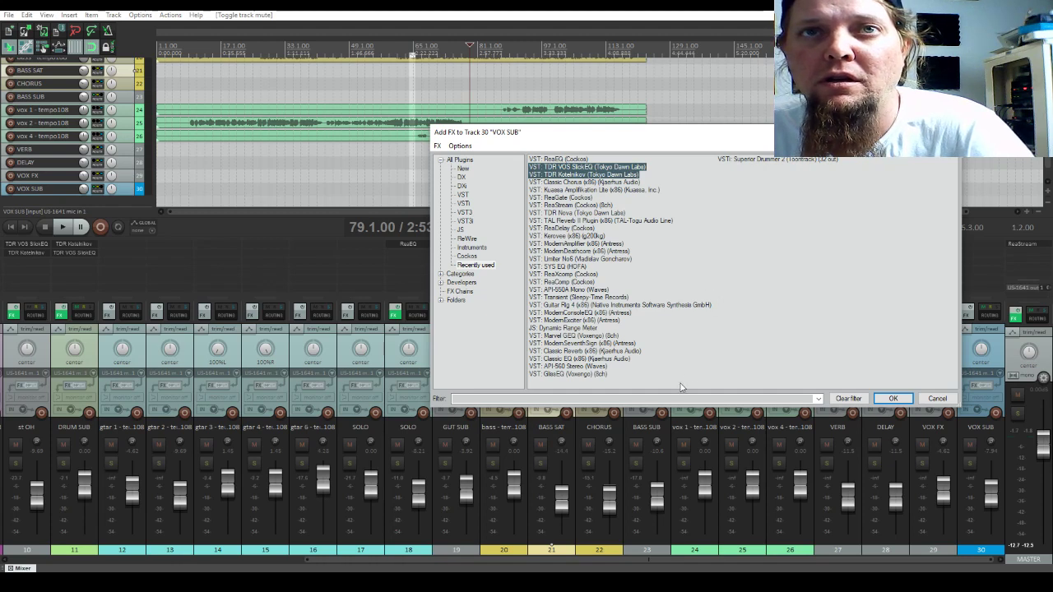
pyautogui.keyDown('shift'); pyautogui.click(573, 213); pyautogui.keyUp('shift')
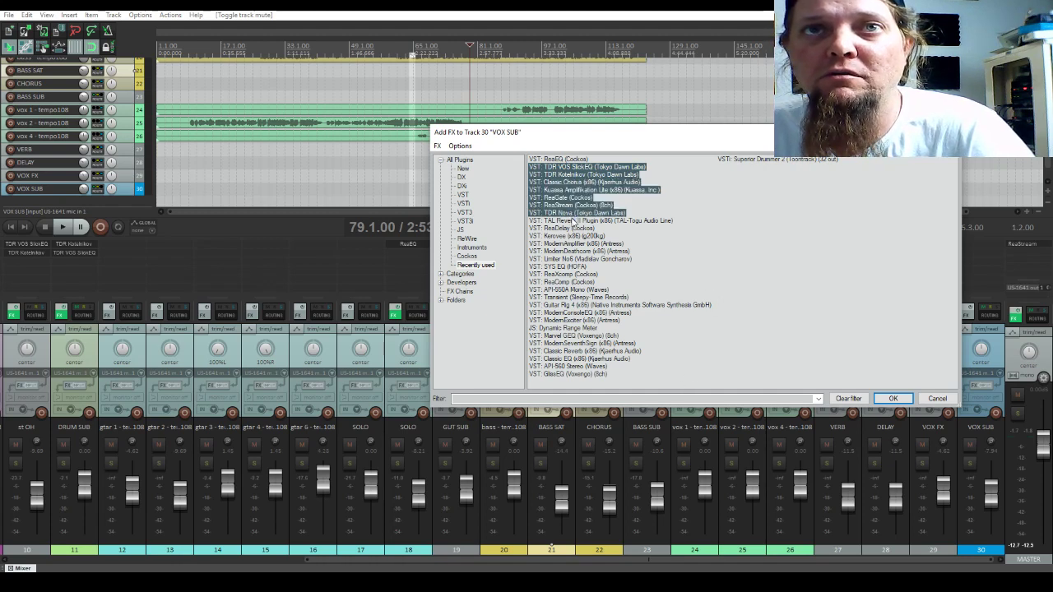
pyautogui.keyDown('ctrl'); pyautogui.click(574, 214); pyautogui.keyUp('ctrl')
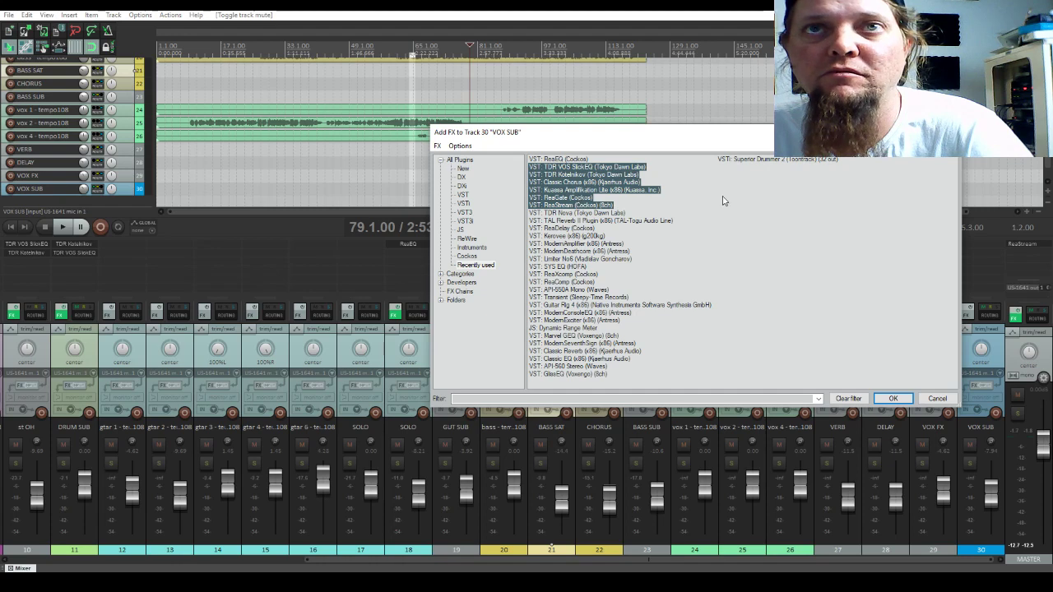
pyautogui.click(724, 201)
pyautogui.click(579, 169)
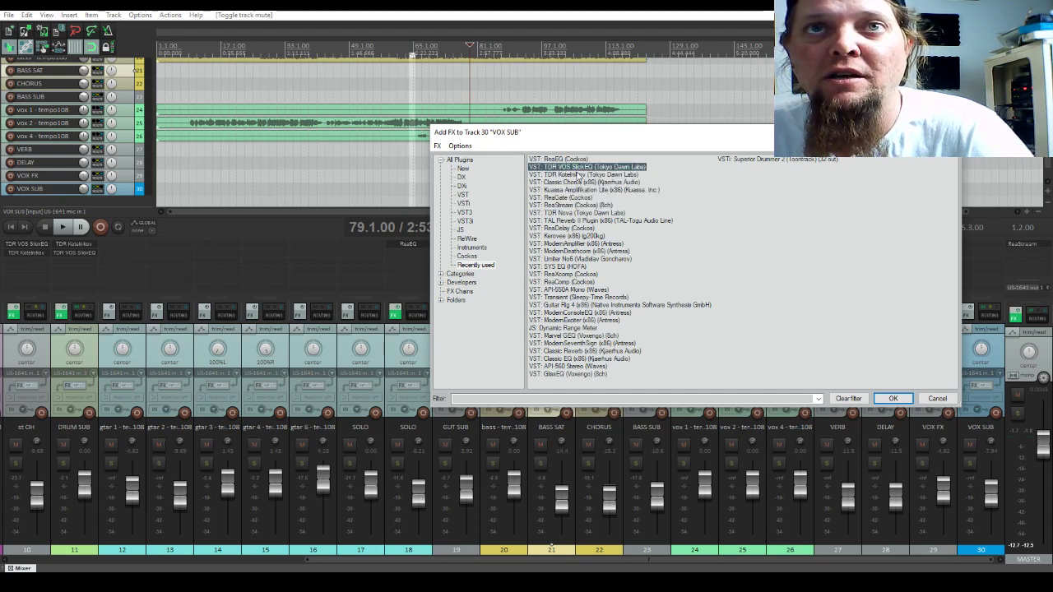
pyautogui.keyDown('ctrl'); pyautogui.click(581, 175); pyautogui.keyUp('ctrl')
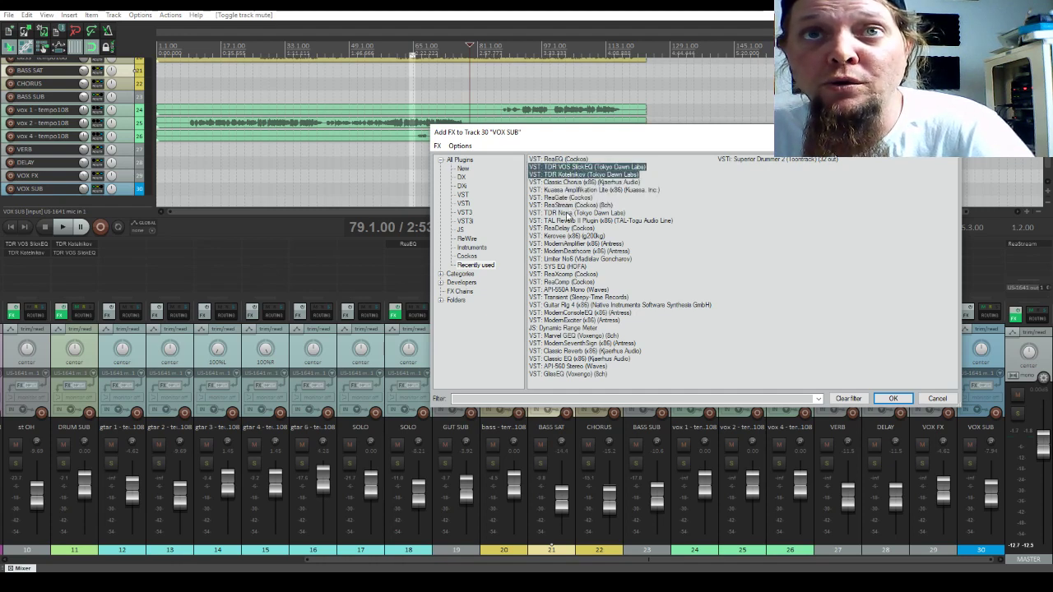
pyautogui.keyDown('ctrl'); pyautogui.click(567, 215); pyautogui.keyUp('ctrl')
pyautogui.click(893, 398)
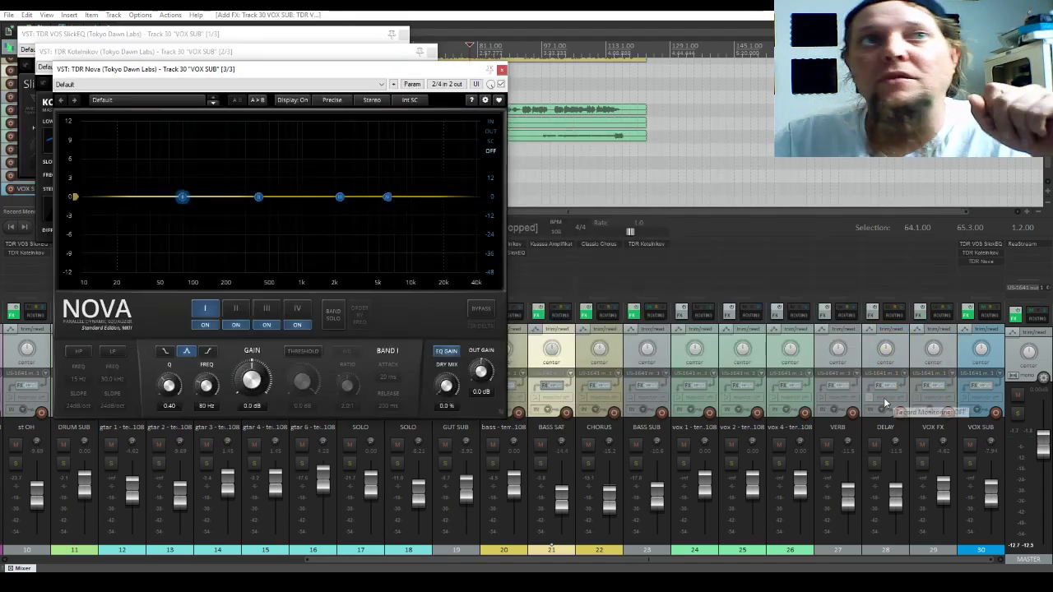
# - Spread out the VOX SUB plug-in windows for SlickEQ, Kotelnikov and Nova, and close all three
pyautogui.moveTo(271, 72); pyautogui.dragTo(635, 88)
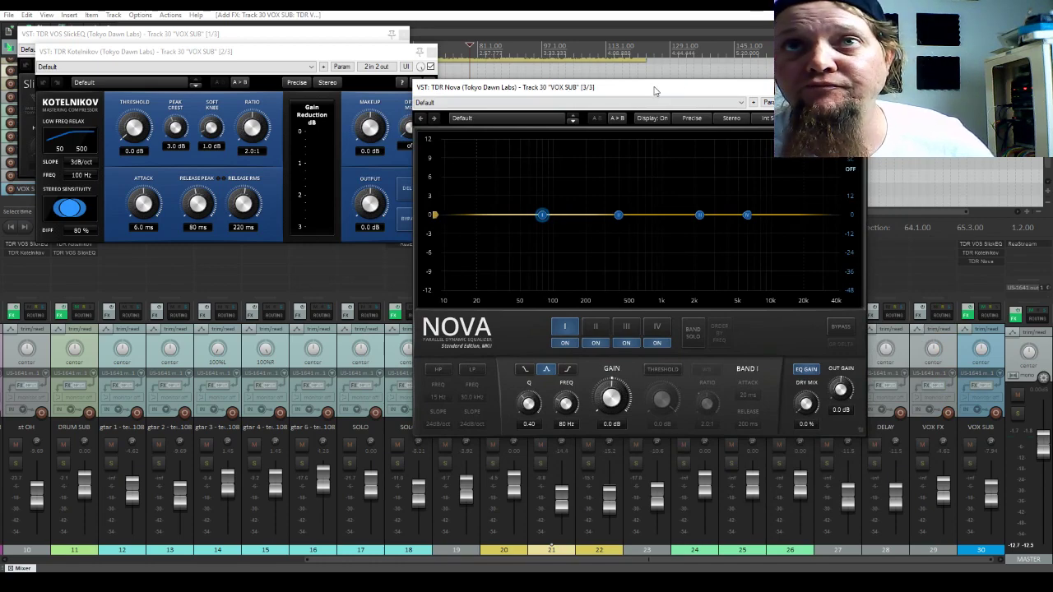
pyautogui.moveTo(656, 91); pyautogui.dragTo(244, 234)
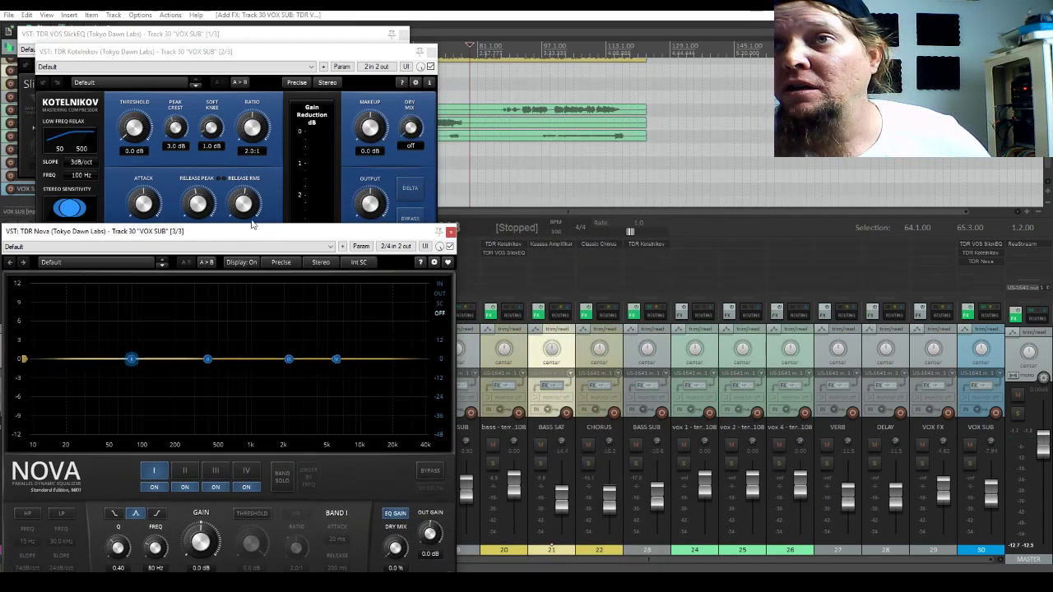
pyautogui.moveTo(232, 51); pyautogui.dragTo(677, 67)
pyautogui.moveTo(175, 35); pyautogui.dragTo(340, 60)
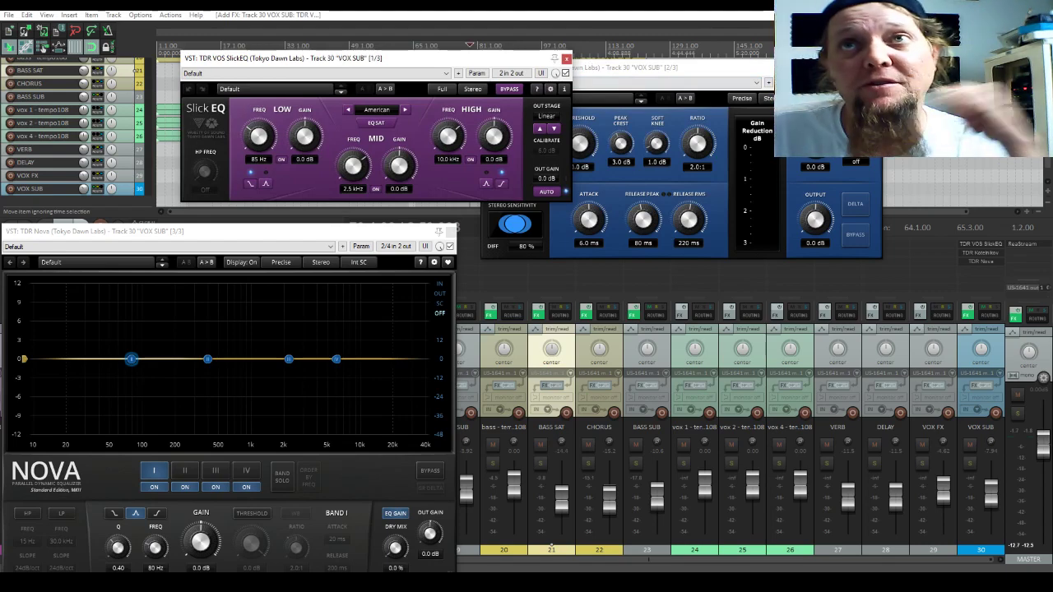
pyautogui.click(875, 67)
pyautogui.click(566, 60)
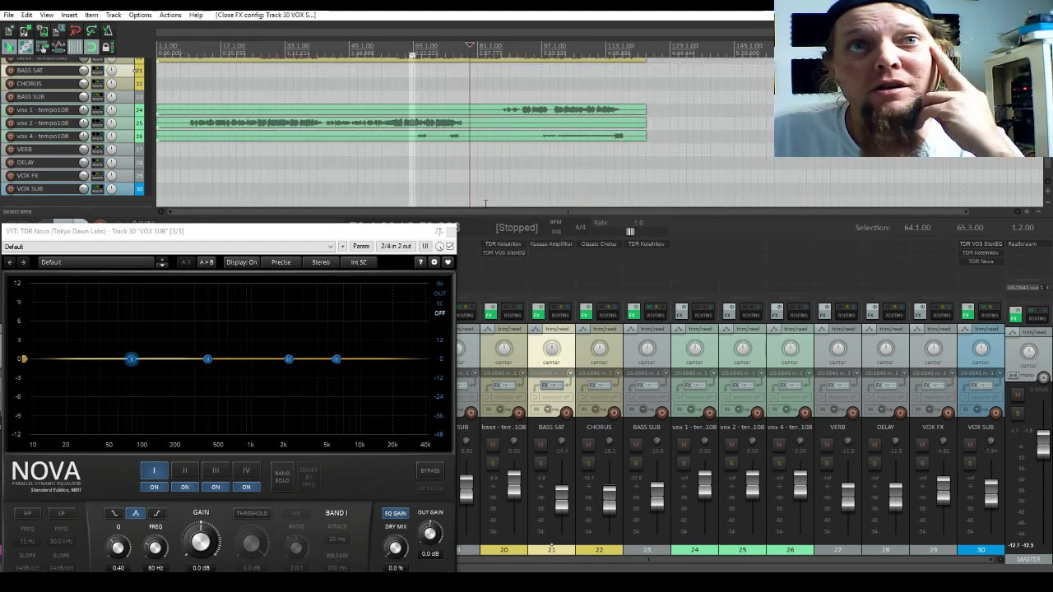
pyautogui.click(451, 231)
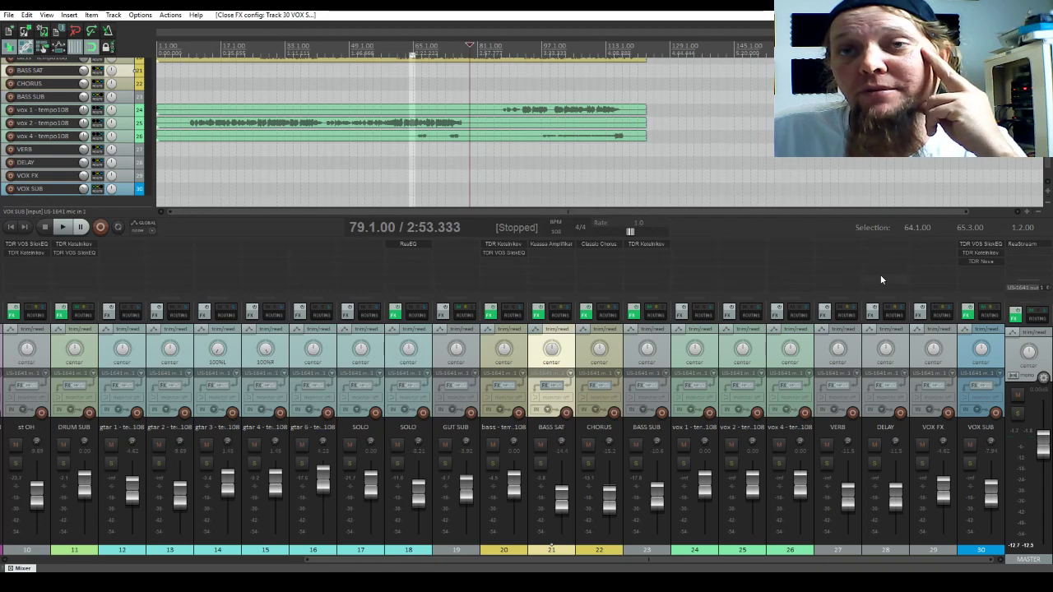
# - Add the TAL Reverb II plug-in to track 27 "VERB"
pyautogui.doubleClick(836, 251)
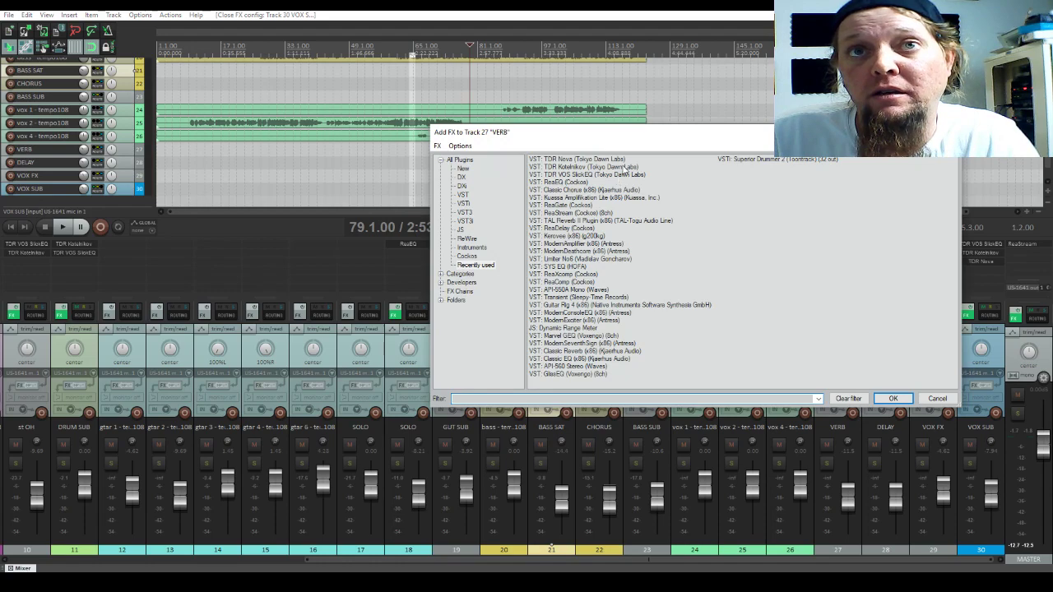
pyautogui.click(604, 220)
pyautogui.click(879, 399)
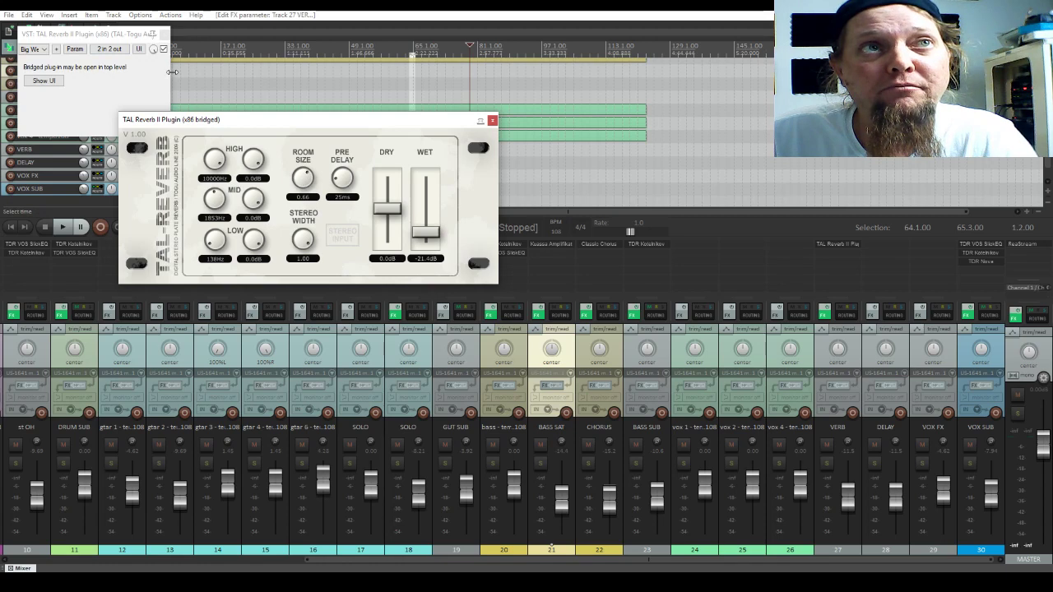
# - Load the "Need some Air" preset in the VERB track's TAL Reverb II and close its windows
pyautogui.moveTo(171, 71); pyautogui.dragTo(390, 71)
pyautogui.click(214, 49)
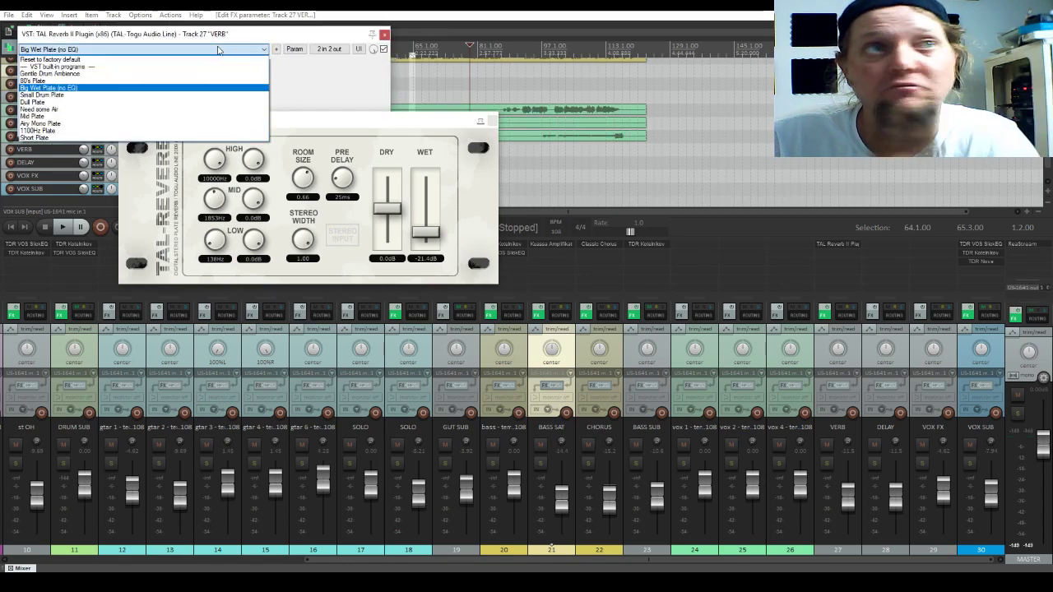
pyautogui.click(219, 50)
pyautogui.click(212, 51)
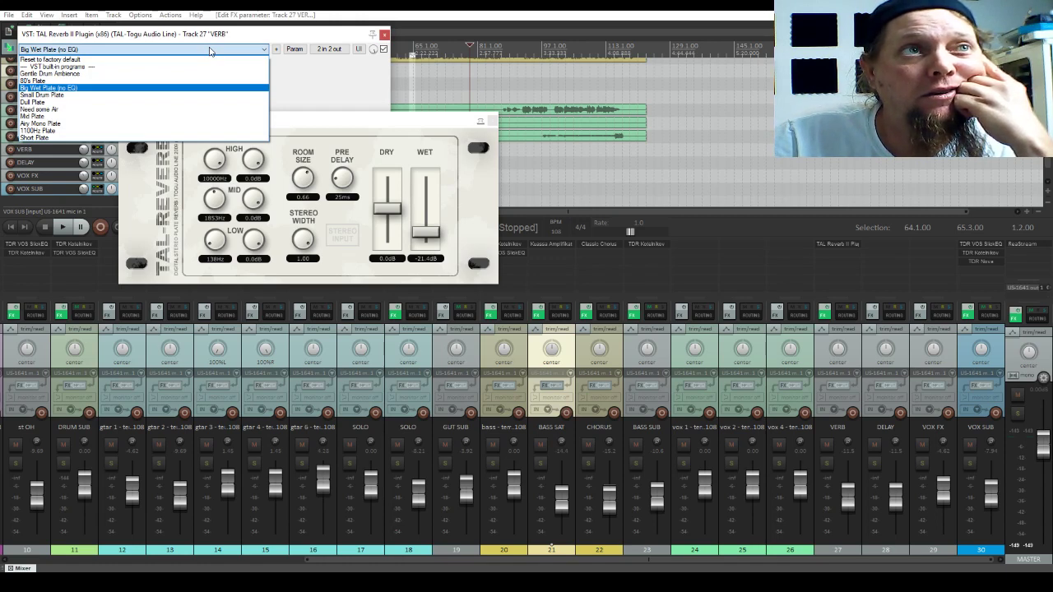
pyautogui.click(37, 110)
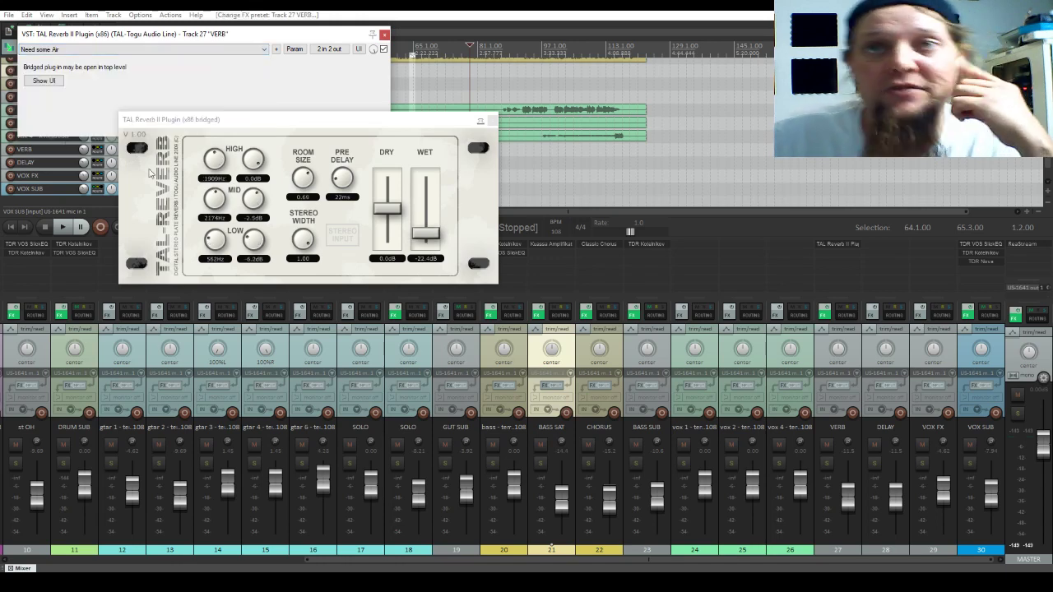
pyautogui.click(492, 120)
pyautogui.click(383, 37)
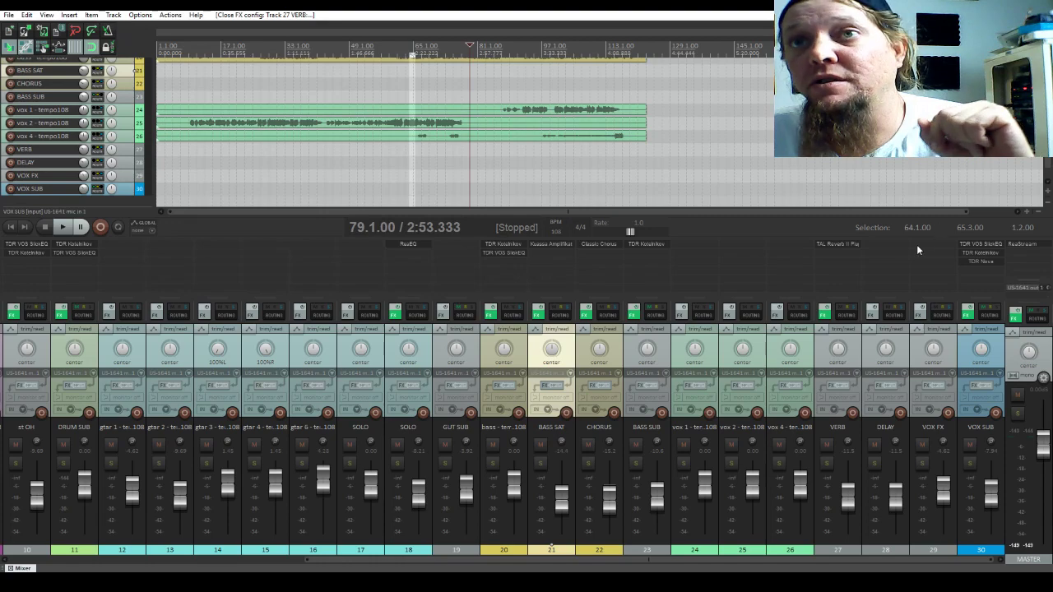
# - Add the Cockos ReaDelay plug-in to track 28 "DELAY"
pyautogui.doubleClick(890, 242)
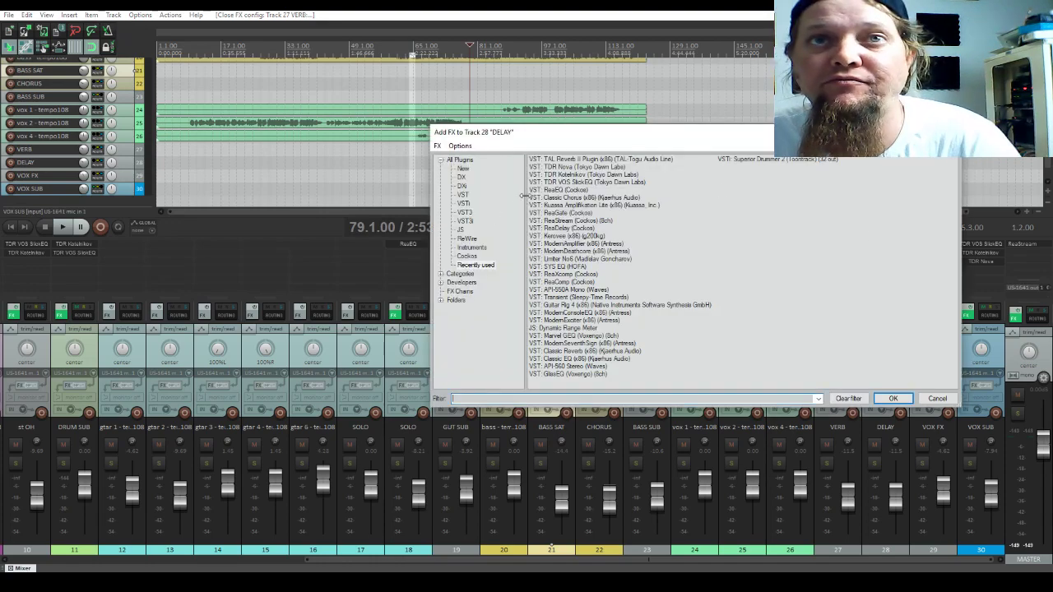
pyautogui.click(468, 256)
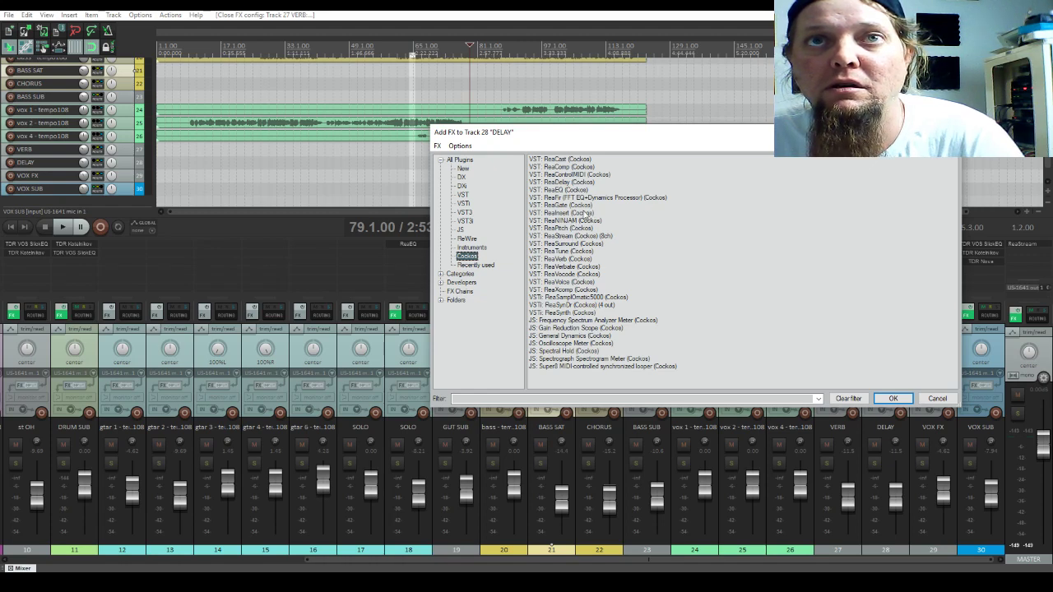
pyautogui.click(569, 188)
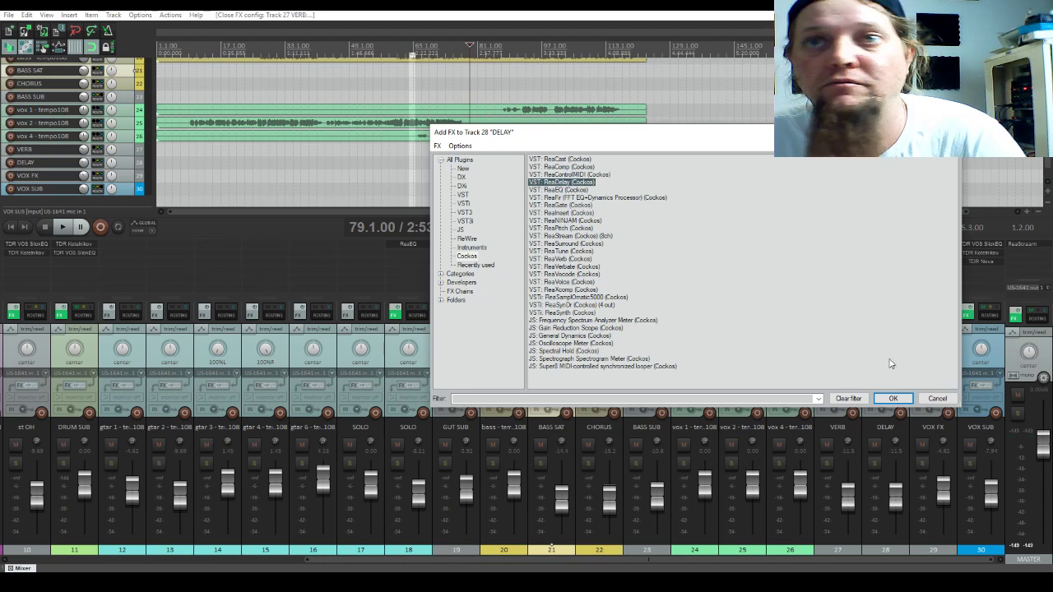
pyautogui.click(893, 398)
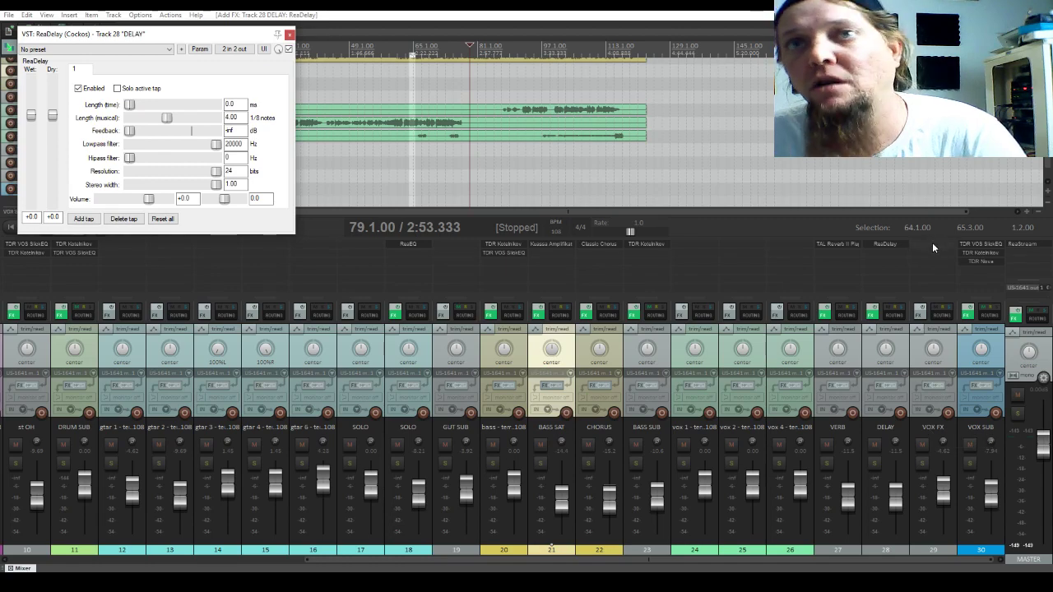
# - Add Classic Chorus to track 29 "VOX FX" and close the chorus and ReaDelay windows
pyautogui.doubleClick(932, 245)
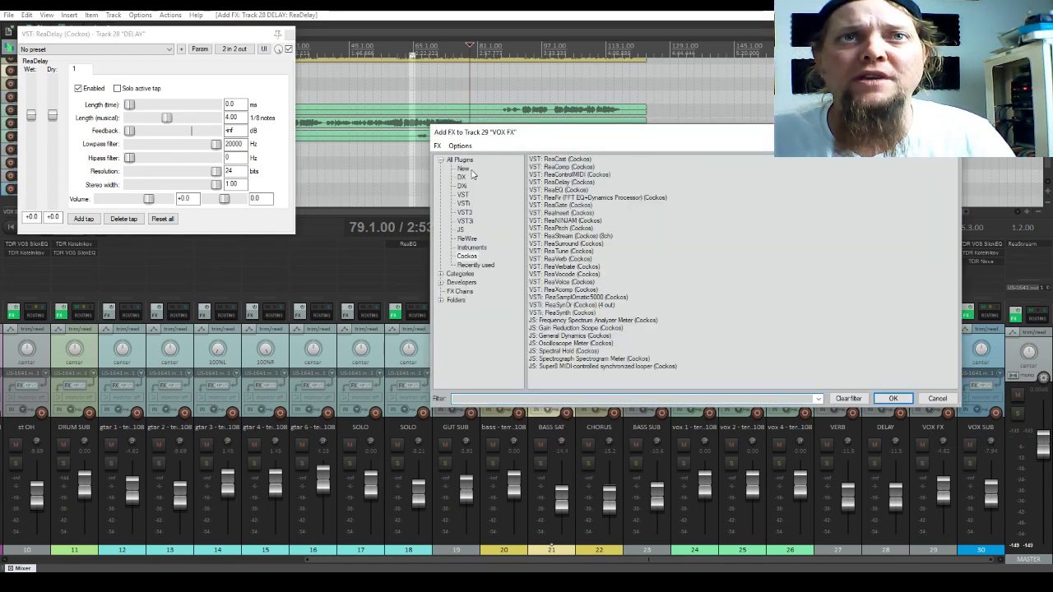
pyautogui.click(463, 195)
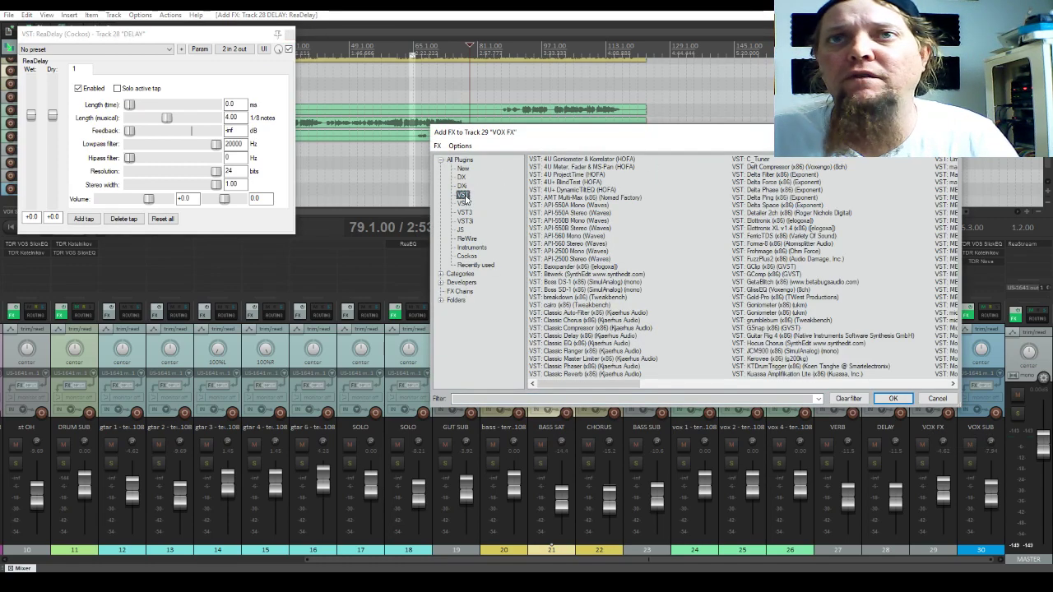
pyautogui.click(469, 266)
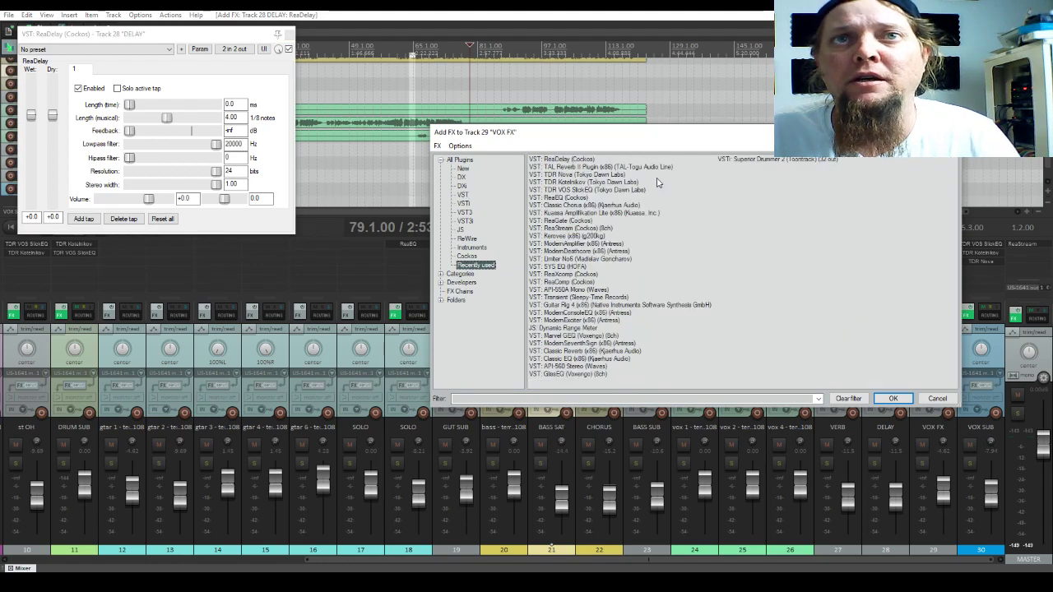
pyautogui.click(572, 206)
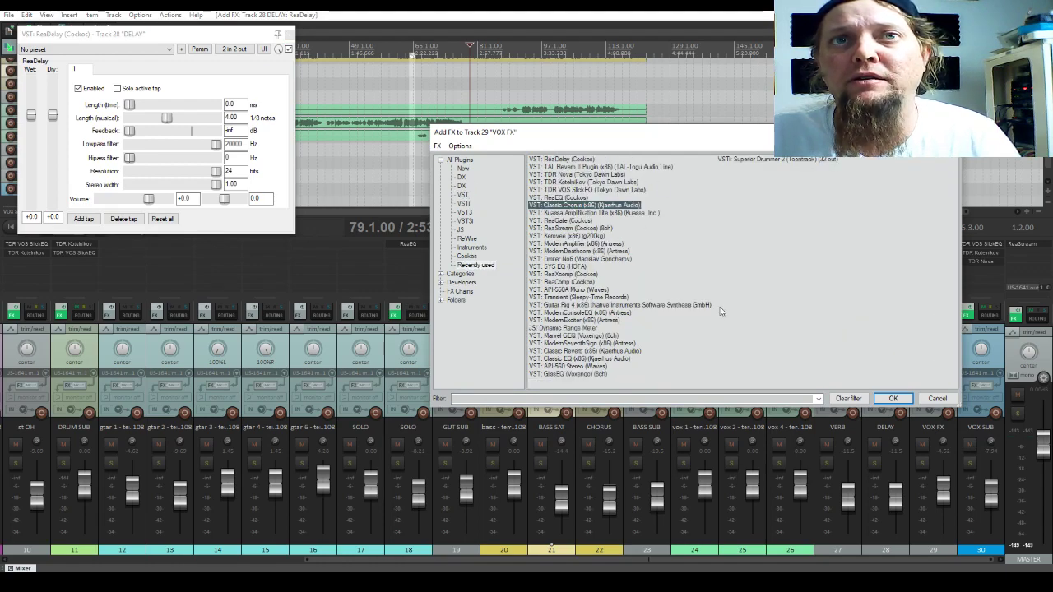
pyautogui.click(894, 398)
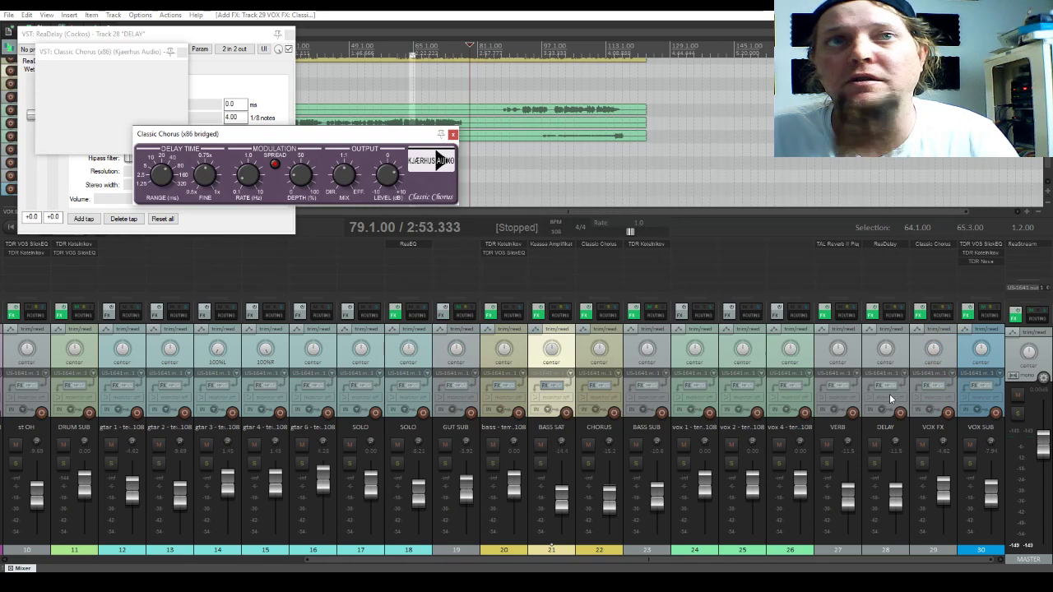
pyautogui.click(172, 53)
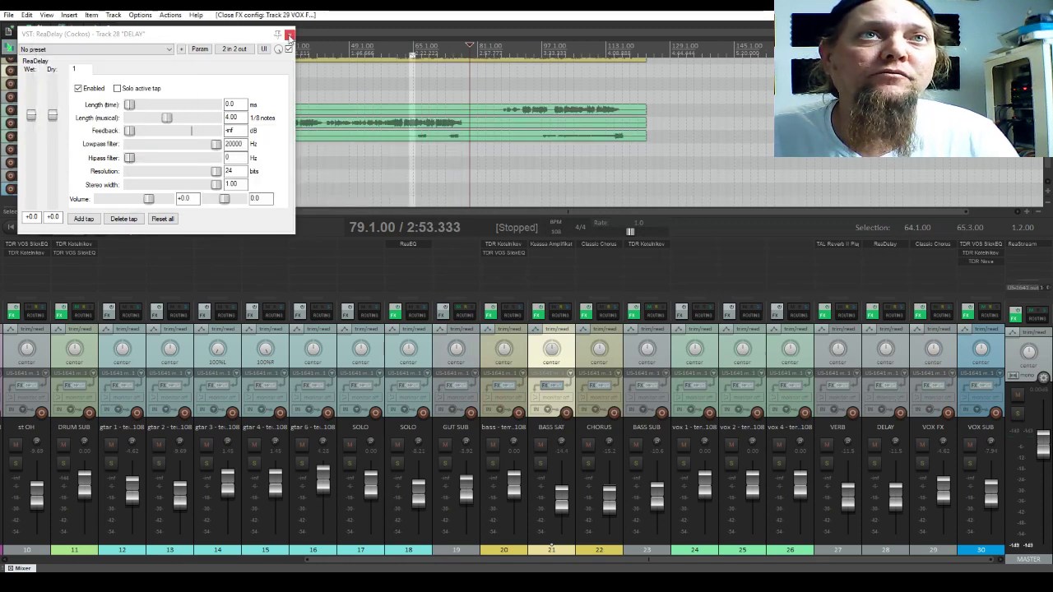
pyautogui.click(289, 37)
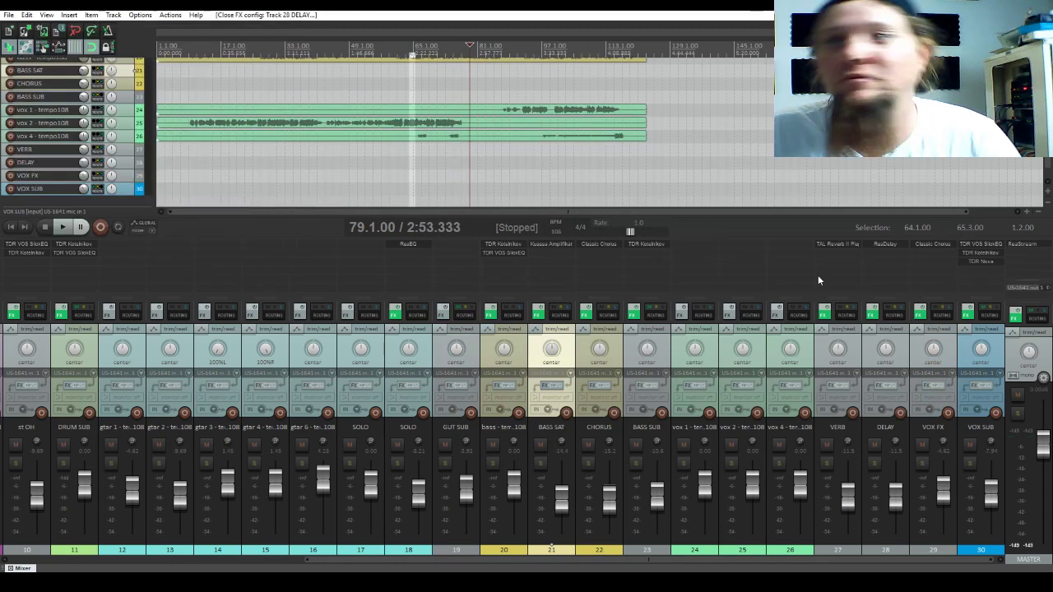
# - Add ReaEQ after the delay on track 28, cutting high band 4 steeply and the band 1 low shelf to -120 dB at 250.3 Hz
pyautogui.click(876, 251)
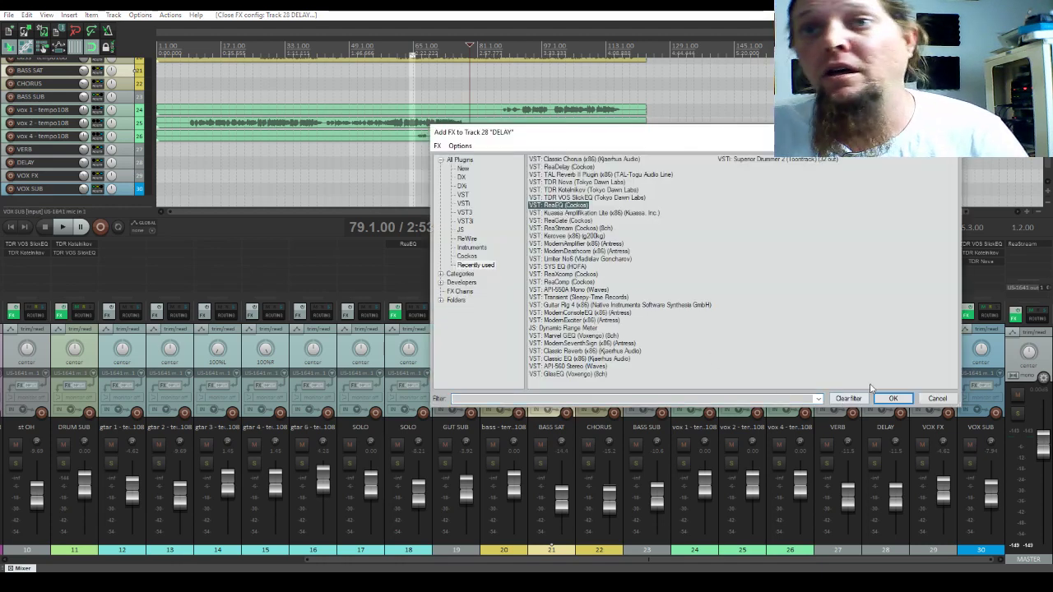
pyautogui.click(896, 399)
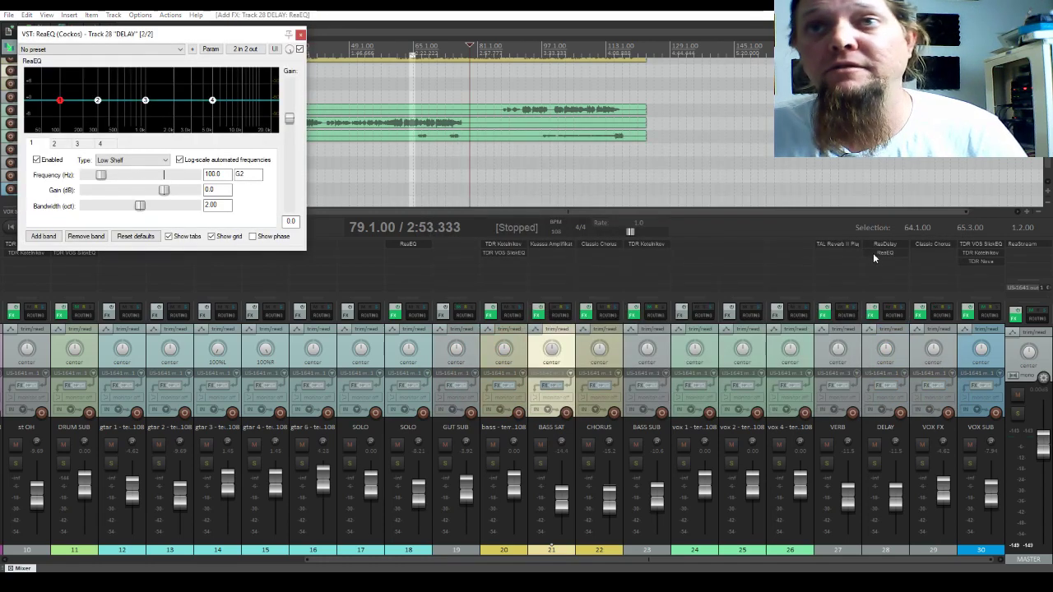
pyautogui.moveTo(214, 102); pyautogui.dragTo(199, 151)
pyautogui.moveTo(59, 100); pyautogui.dragTo(94, 183)
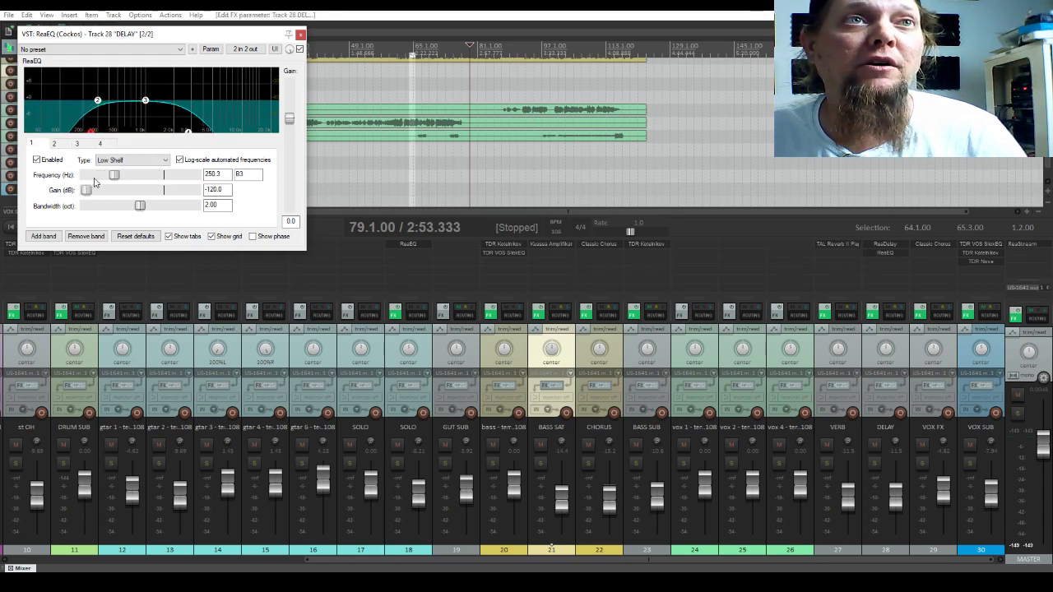
# - Copy the ReaEQ from the DELAY track to the VERB track after its reverb and close the EQ window
pyautogui.click(885, 256)
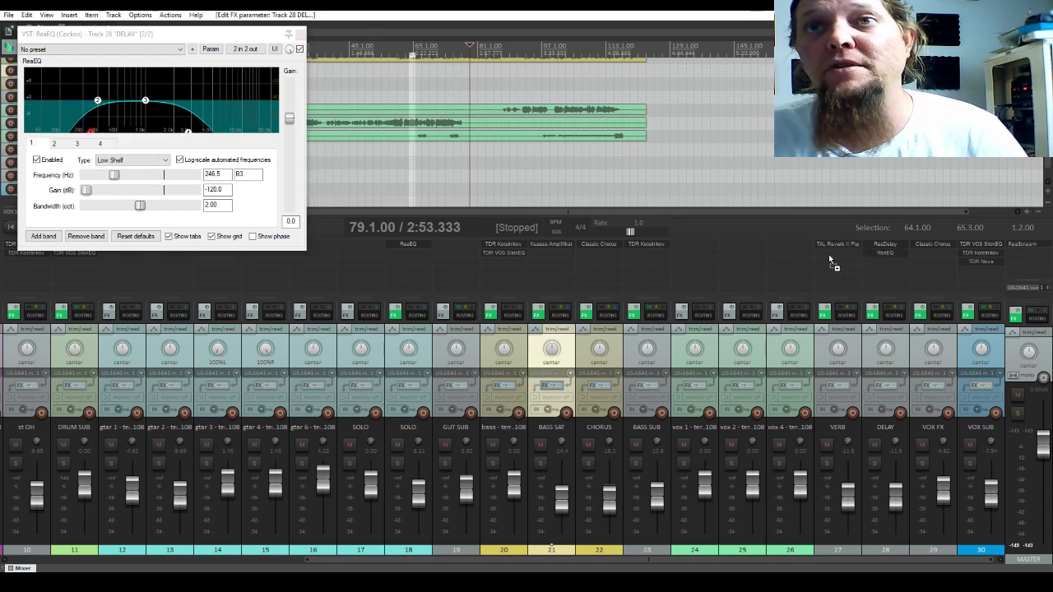
pyautogui.moveTo(828, 254); pyautogui.dragTo(829, 254)
pyautogui.click(300, 34)
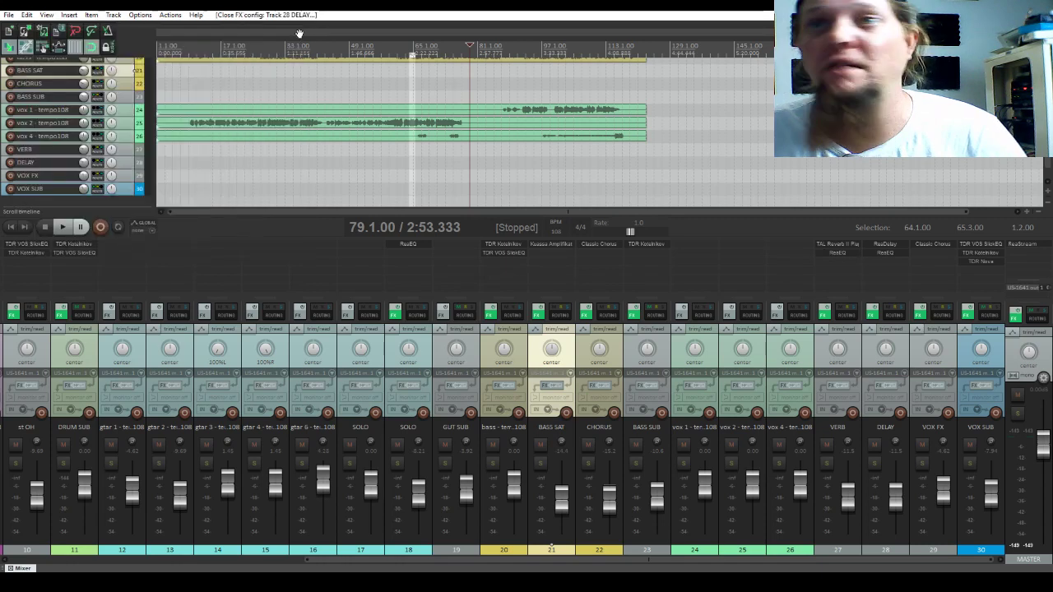
# - Set the DELAY track's ReaDelay dry level to -inf, load the "stock - basic 5 tap ping pong" preset and close the window
pyautogui.click(880, 244)
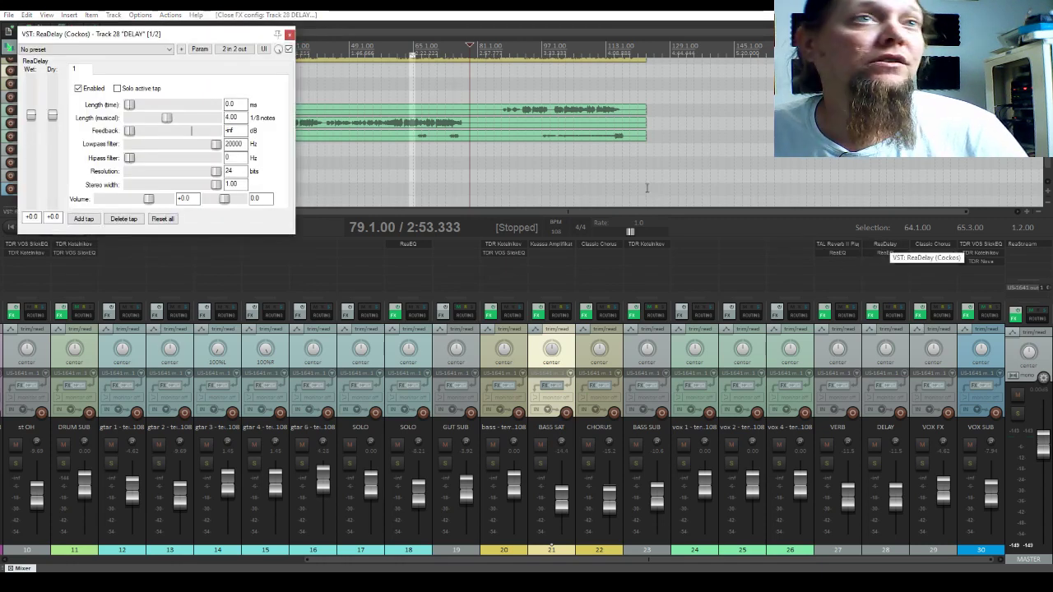
pyautogui.click(94, 49)
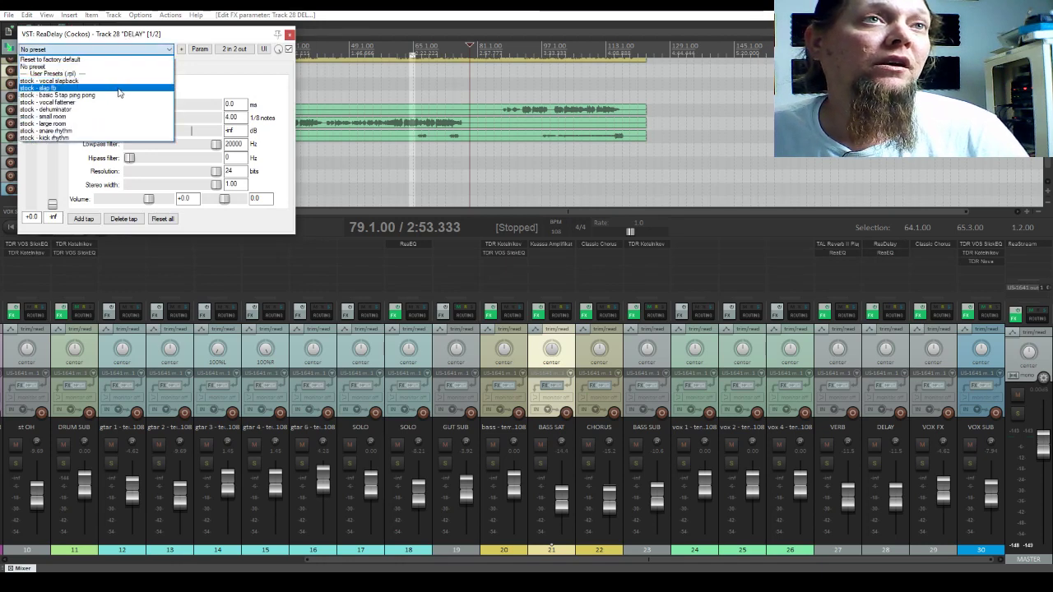
pyautogui.click(117, 94)
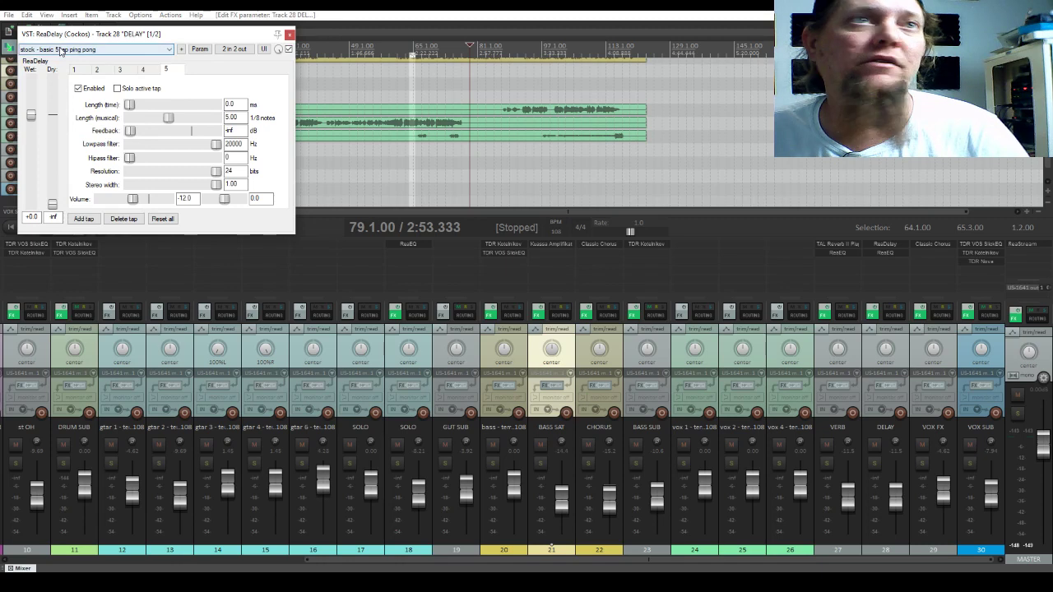
pyautogui.click(290, 34)
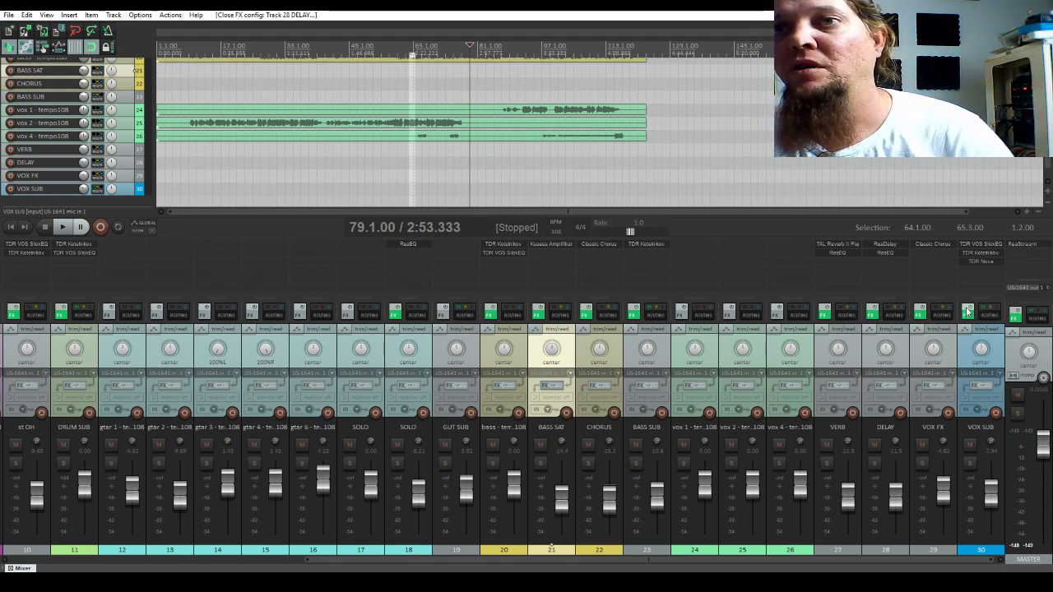
# - Bypass the effects on the VERB and VOX SUB tracks and audition the song from bar 59
pyautogui.click(971, 548)
pyautogui.keyDown('ctrl'); pyautogui.click(835, 550); pyautogui.keyUp('ctrl')
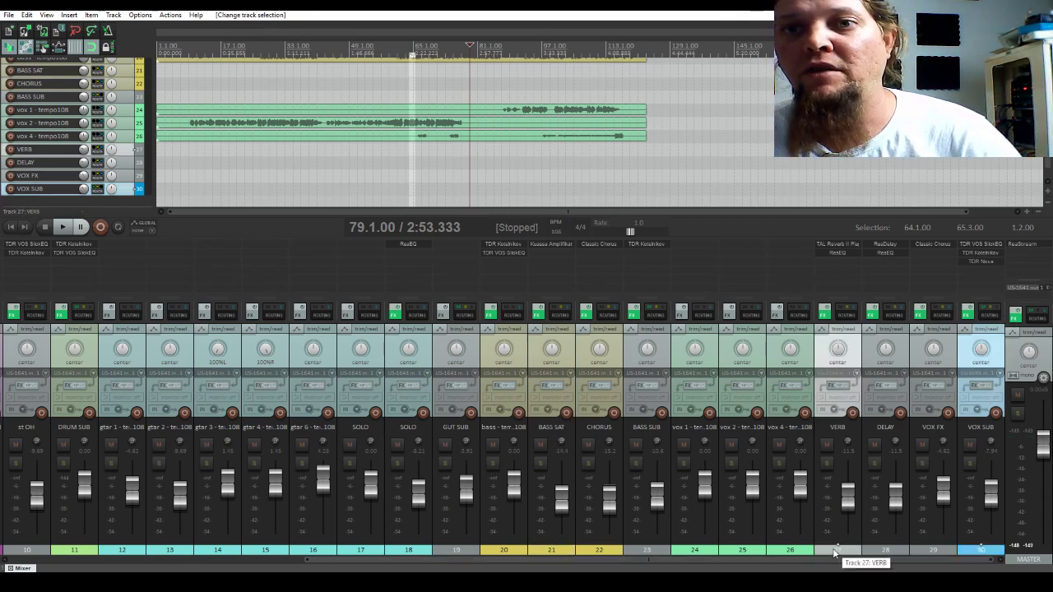
pyautogui.click(824, 310)
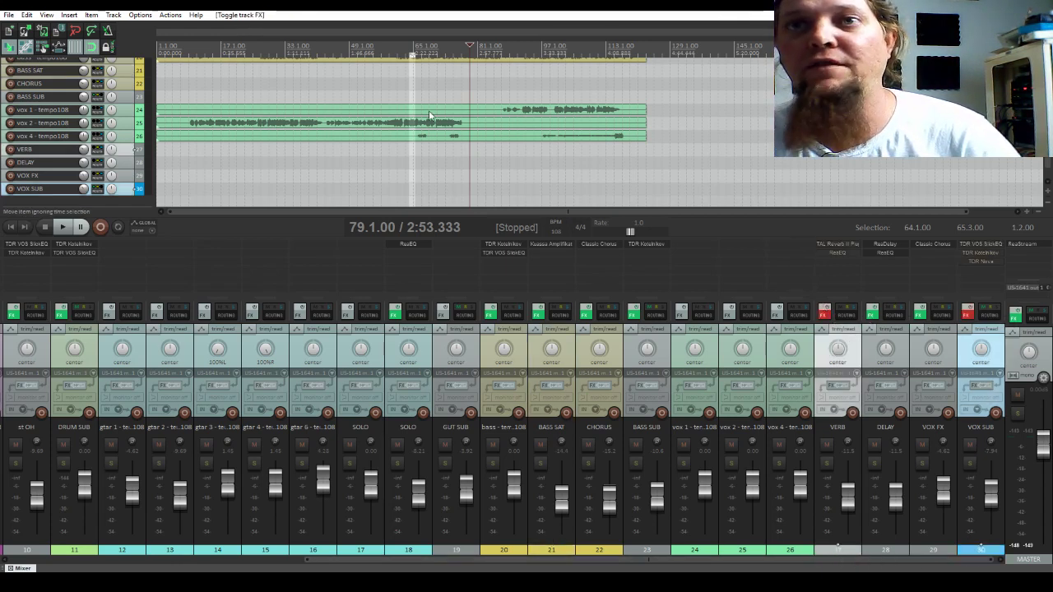
pyautogui.click(390, 175)
pyautogui.press('space')
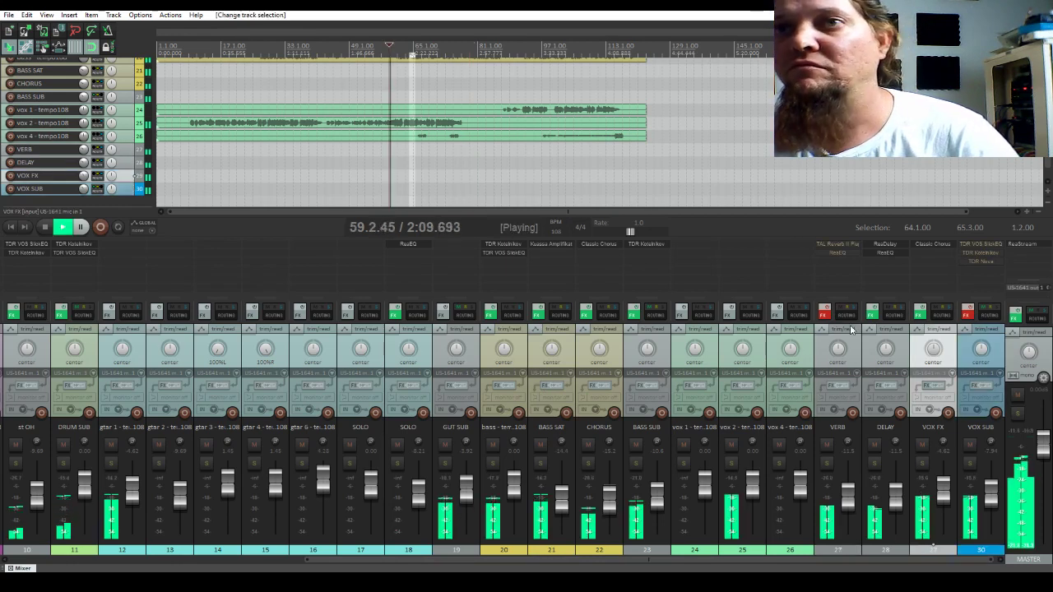
pyautogui.click(882, 549)
pyautogui.press('space')
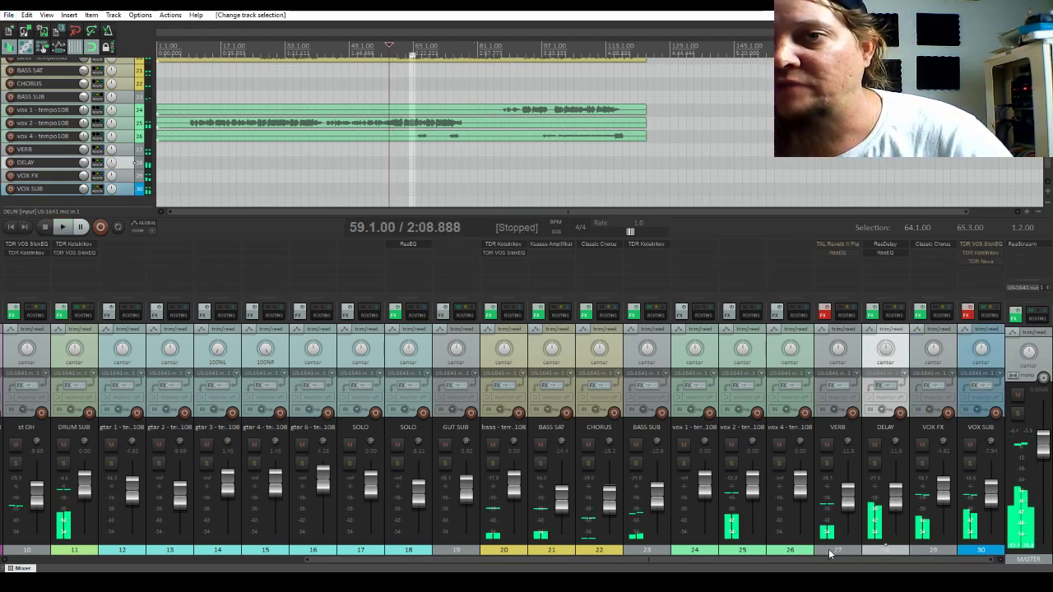
# - Compare the vocals from bar 35 with the effects of tracks VERB, DELAY, VOX FX and VOX SUB bypassed and re-enabled
pyautogui.click(836, 556)
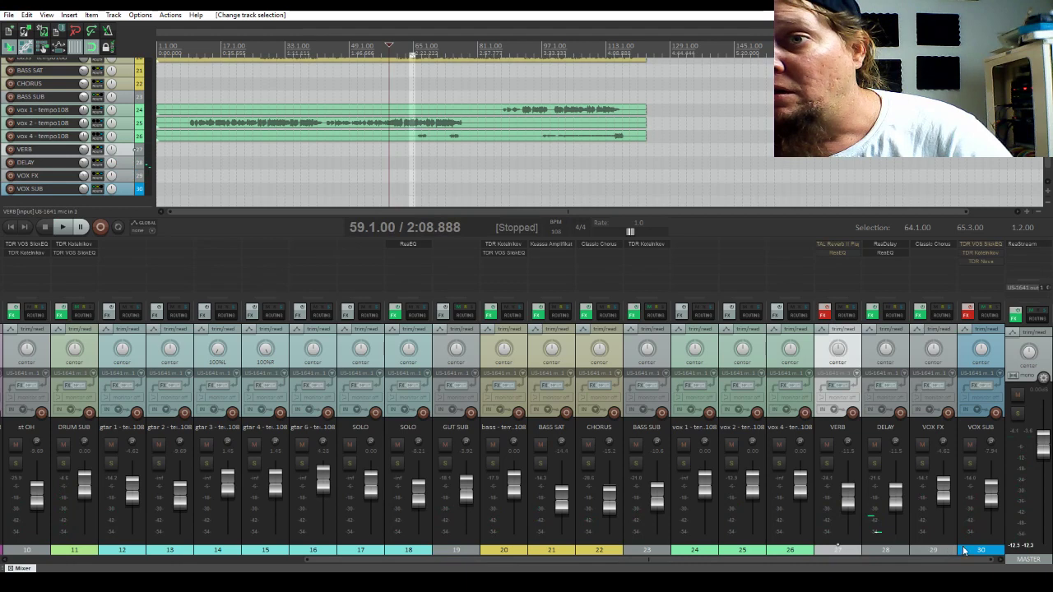
pyautogui.keyDown('shift'); pyautogui.click(989, 554); pyautogui.keyUp('shift')
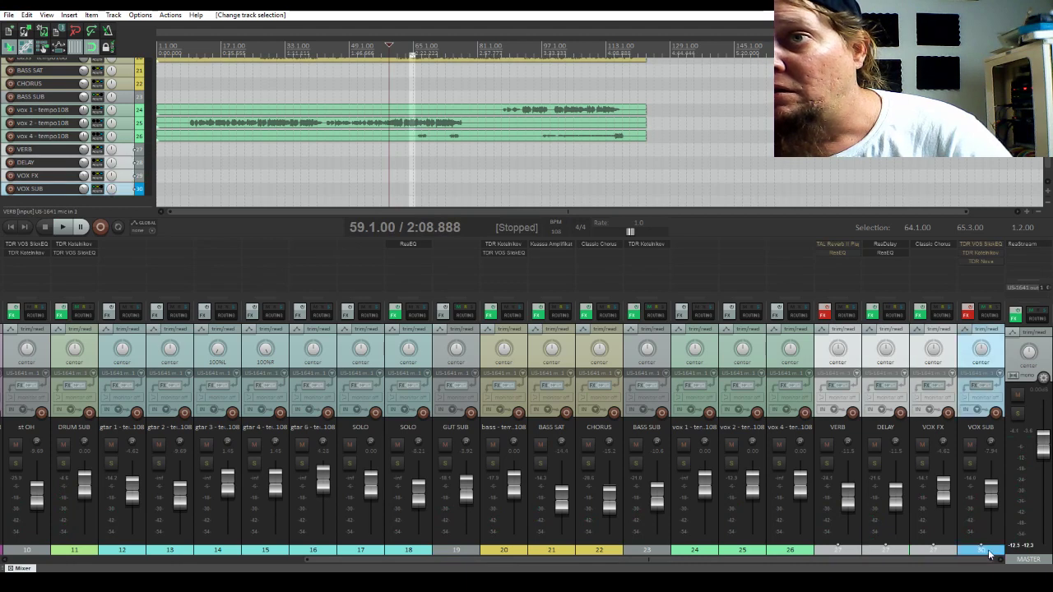
pyautogui.click(969, 313)
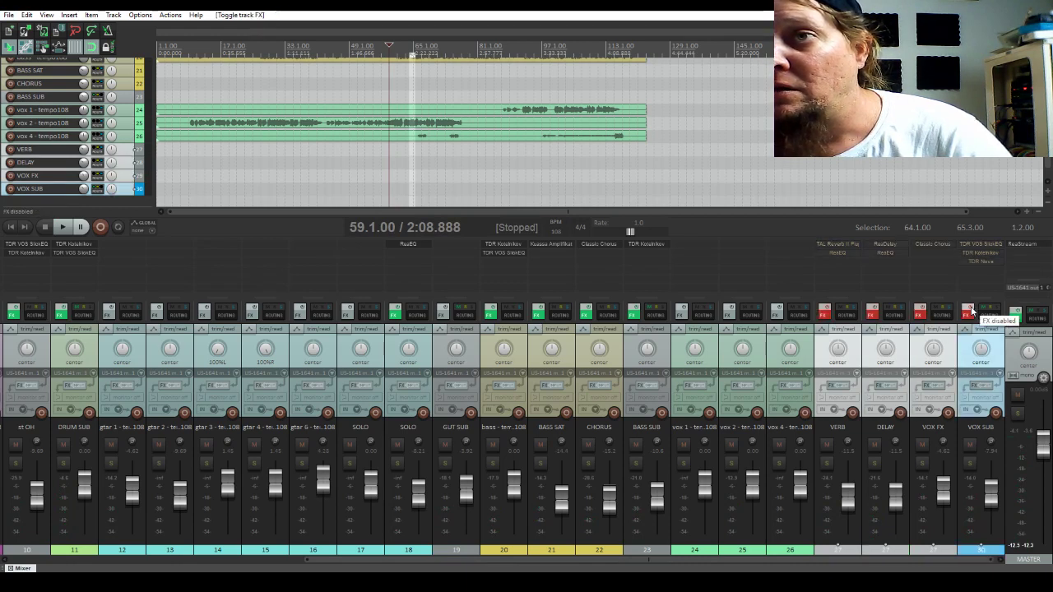
pyautogui.click(295, 160)
pyautogui.press('space')
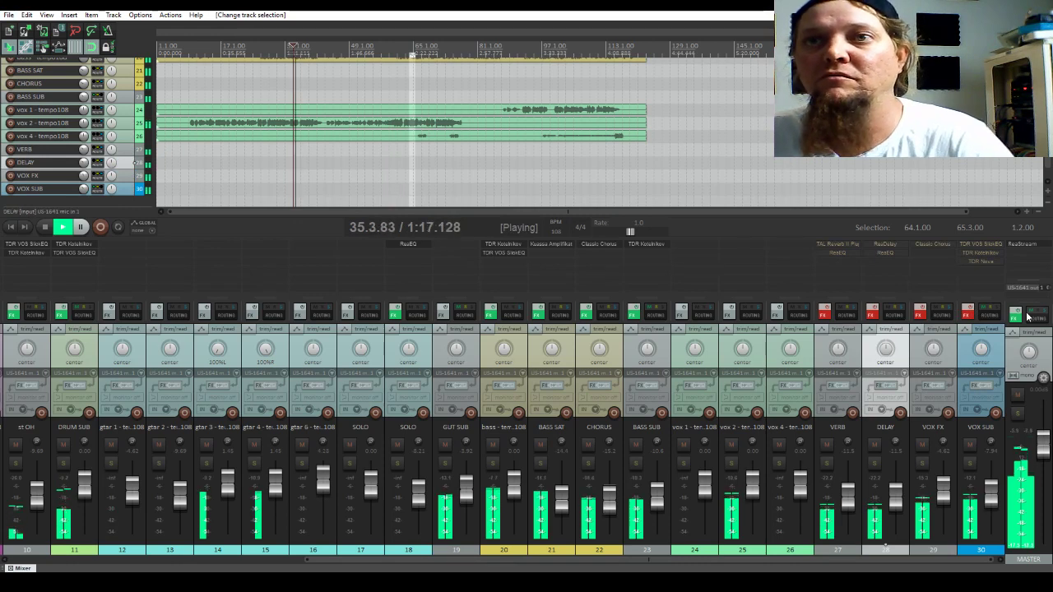
pyautogui.click(980, 552)
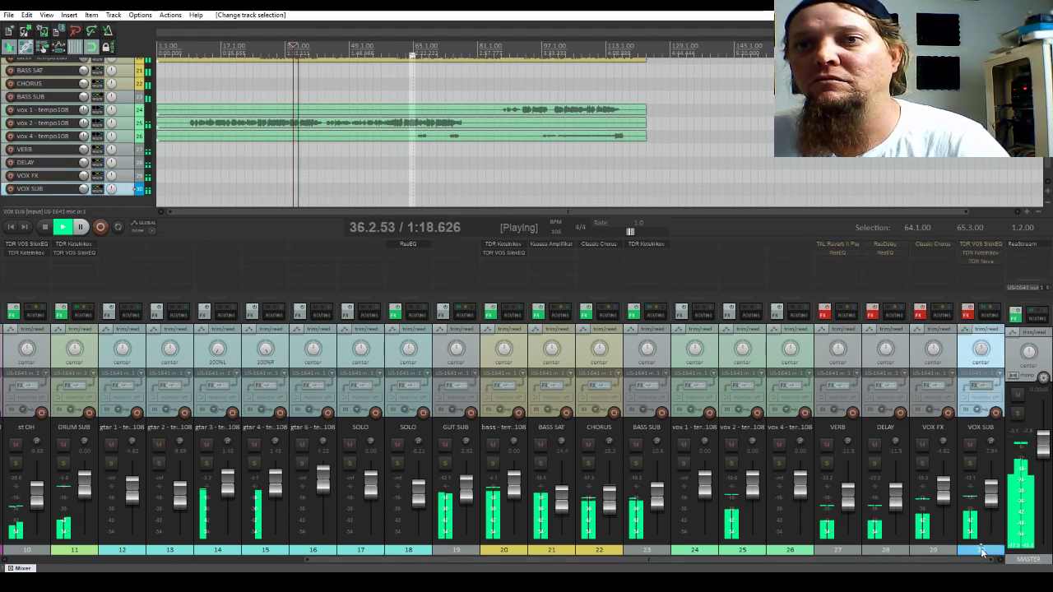
pyautogui.keyDown('shift'); pyautogui.click(829, 551); pyautogui.keyUp('shift')
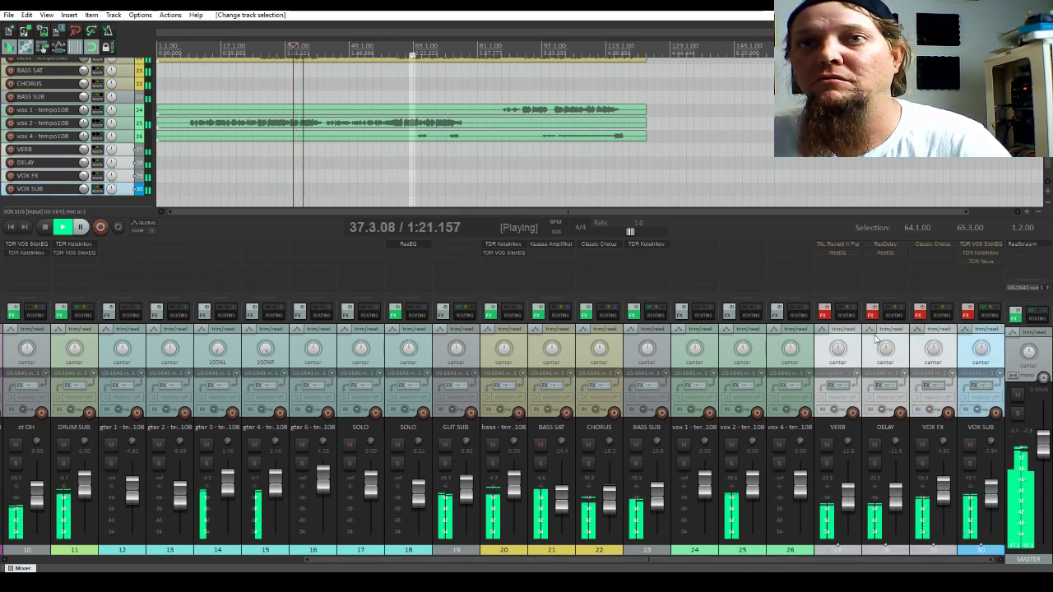
pyautogui.click(825, 313)
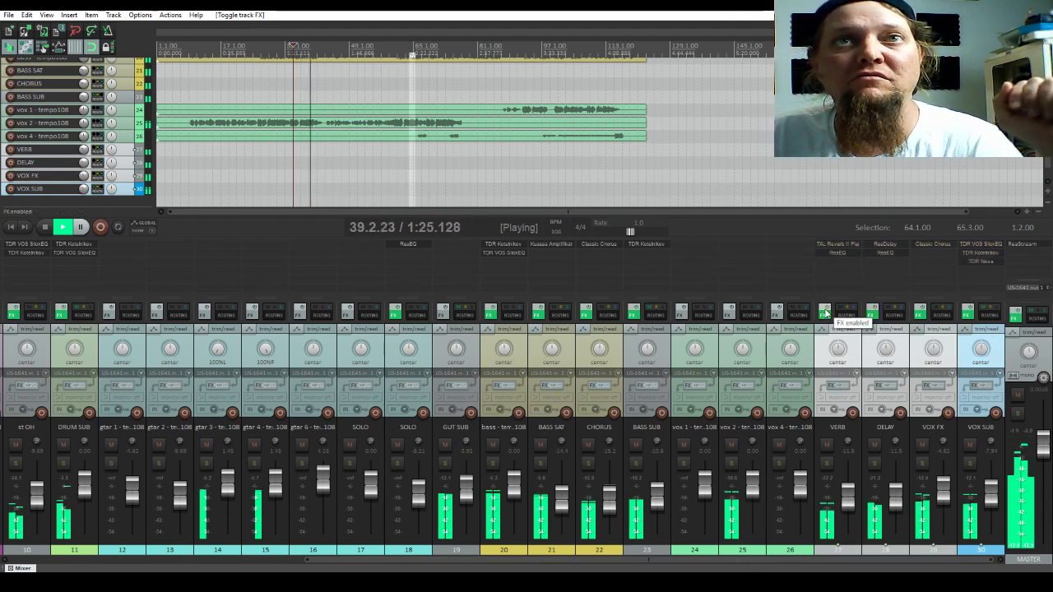
pyautogui.press('space')
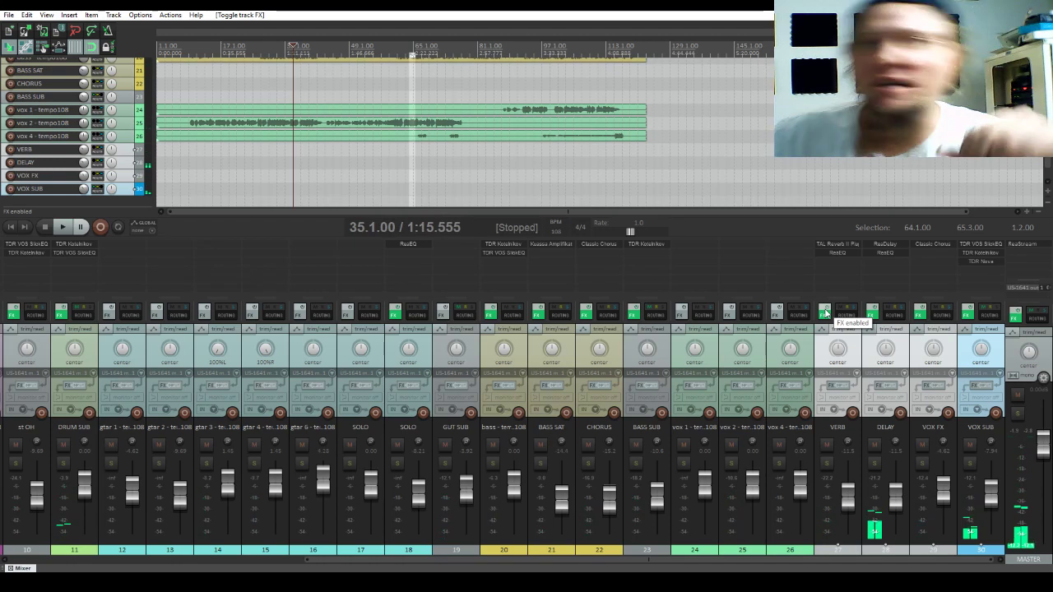
# - Solo the VERB, DELAY, VOX FX and VOX SUB tracks and audition them from bar 35
pyautogui.press('space')
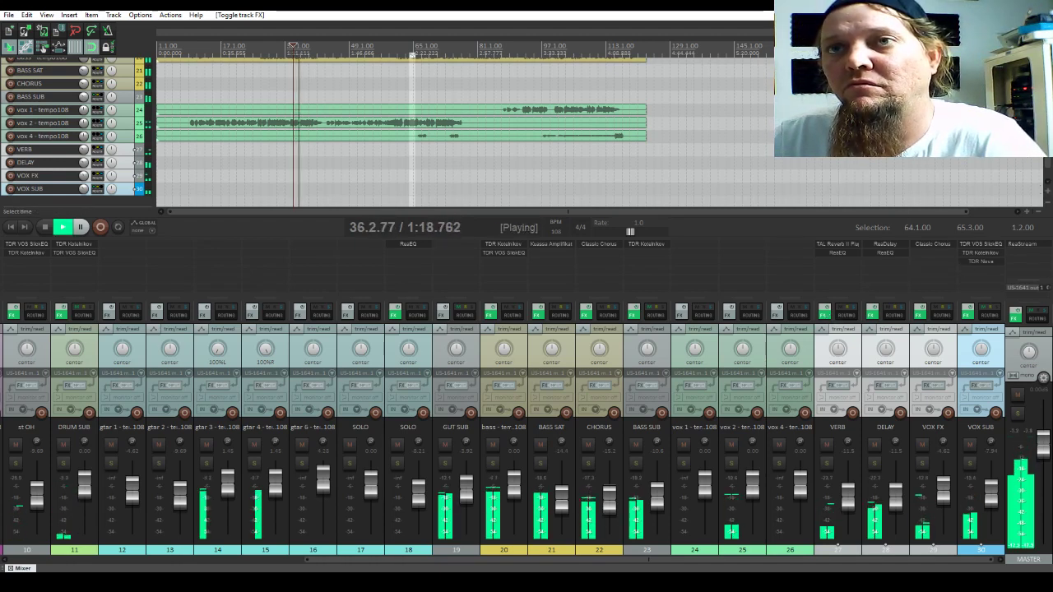
pyautogui.press('space')
pyautogui.press('space')
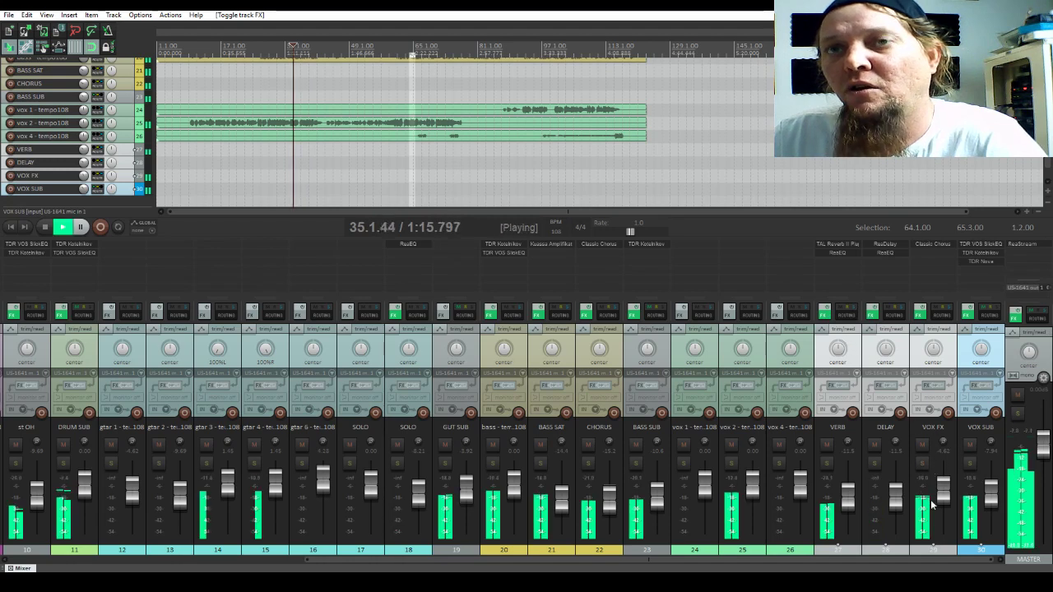
pyautogui.press('space')
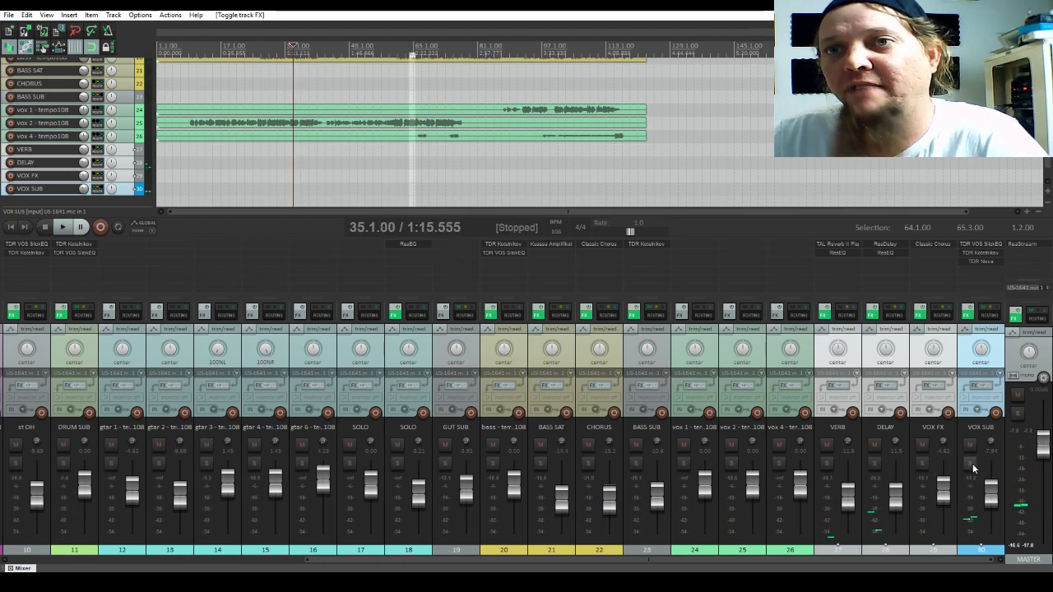
pyautogui.press('F6')
pyautogui.press('space')
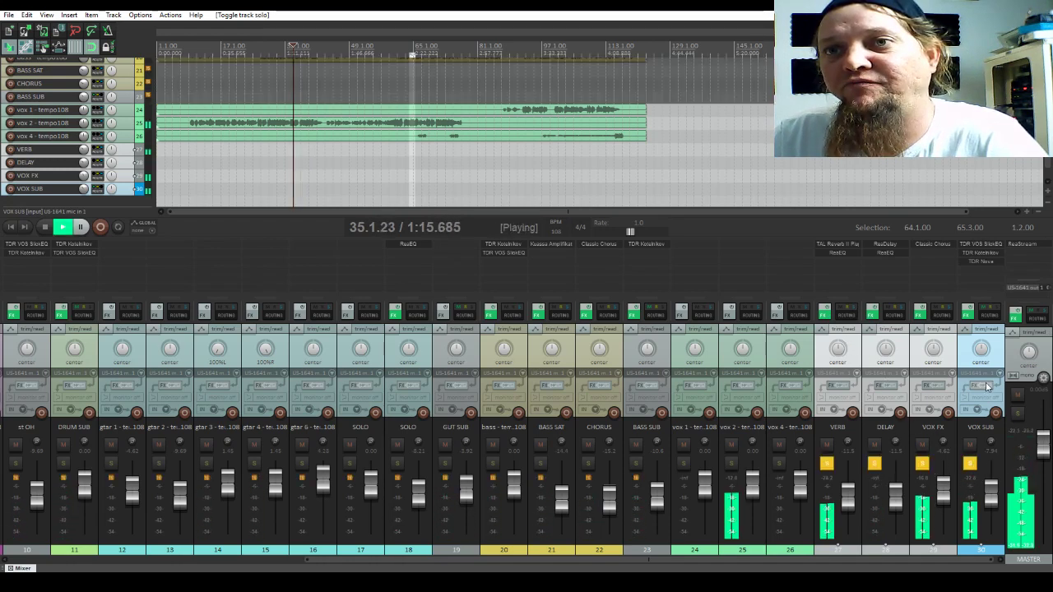
pyautogui.press('space')
# - Set VOX SUB's SlickEQ to high-pass 125 Hz, low 230 Hz at 2.0 dB, mid 1881 Hz at -7.0 dB and high 6.2 kHz at 11.1 dB
pyautogui.click(986, 245)
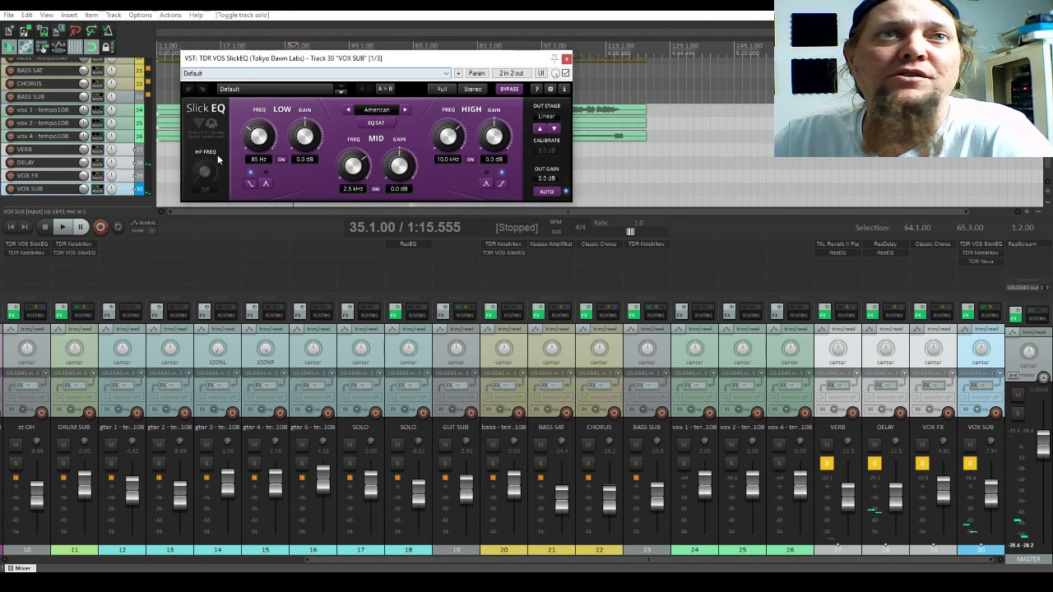
pyautogui.click(204, 174)
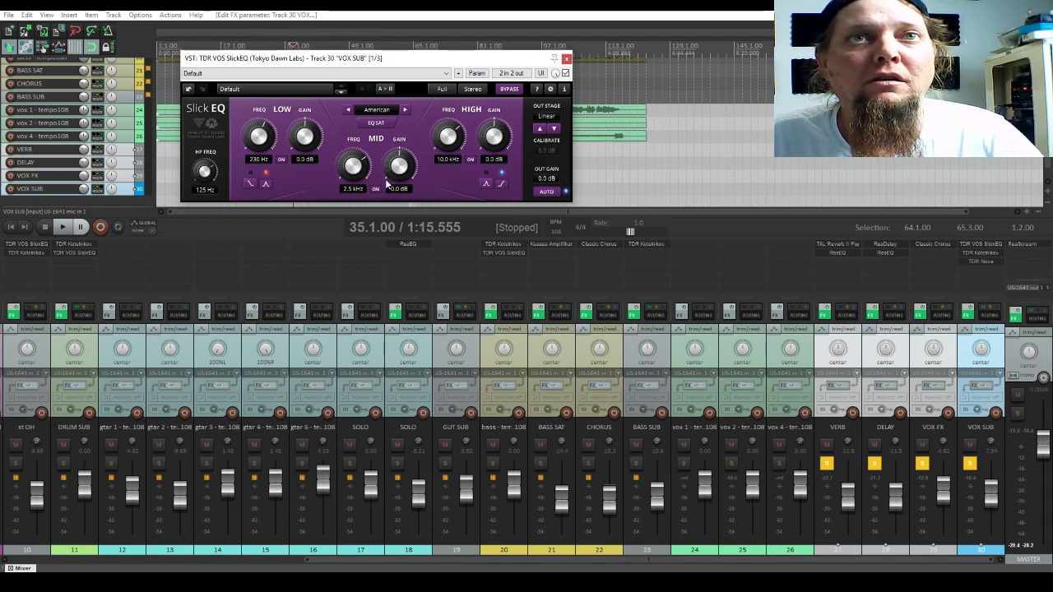
pyautogui.press('space')
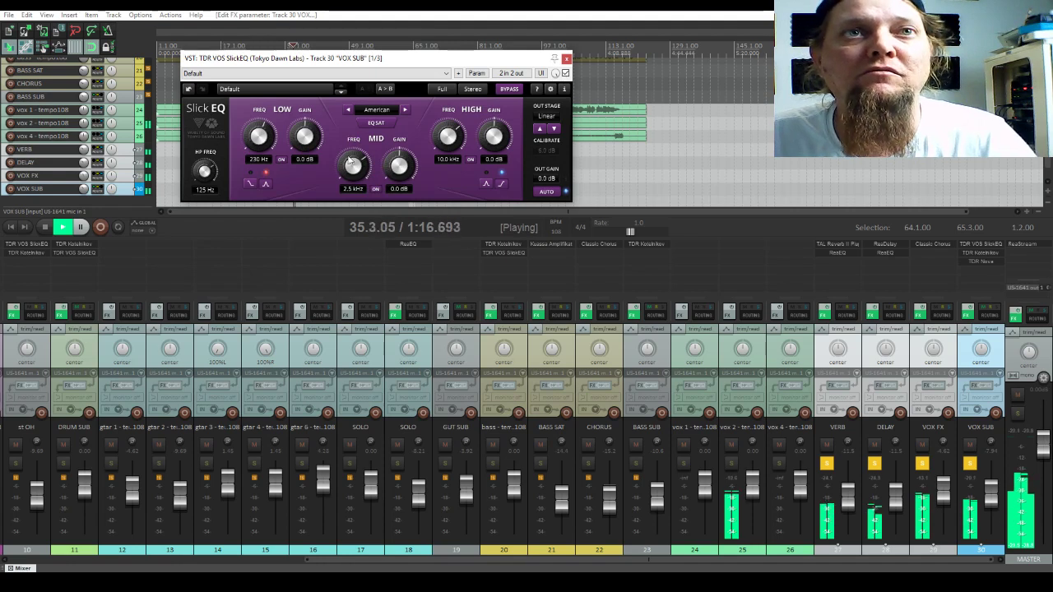
pyautogui.moveTo(402, 172); pyautogui.dragTo(353, 174)
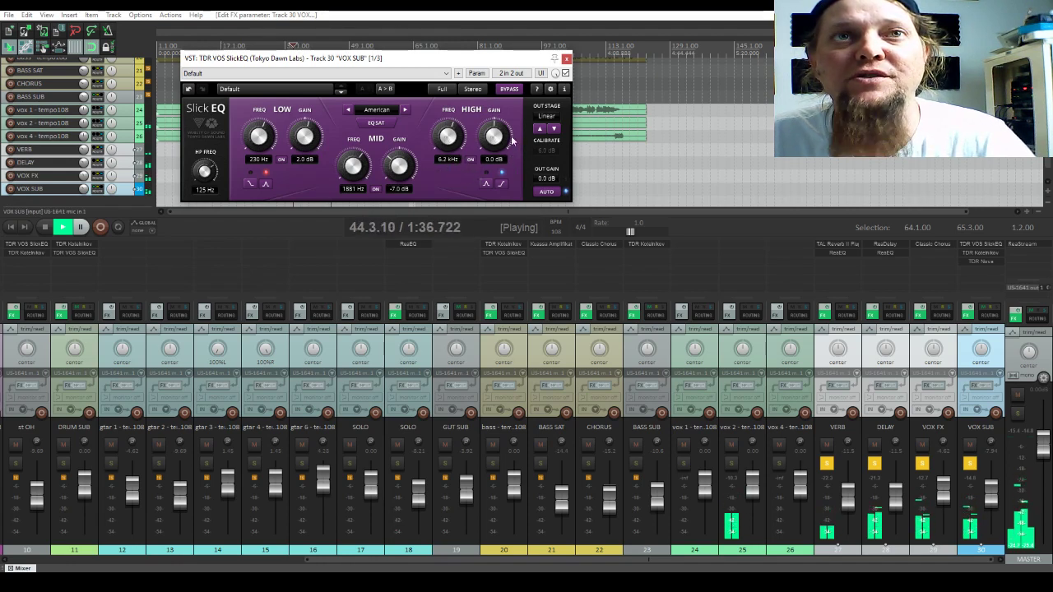
pyautogui.moveTo(499, 143); pyautogui.dragTo(499, 123)
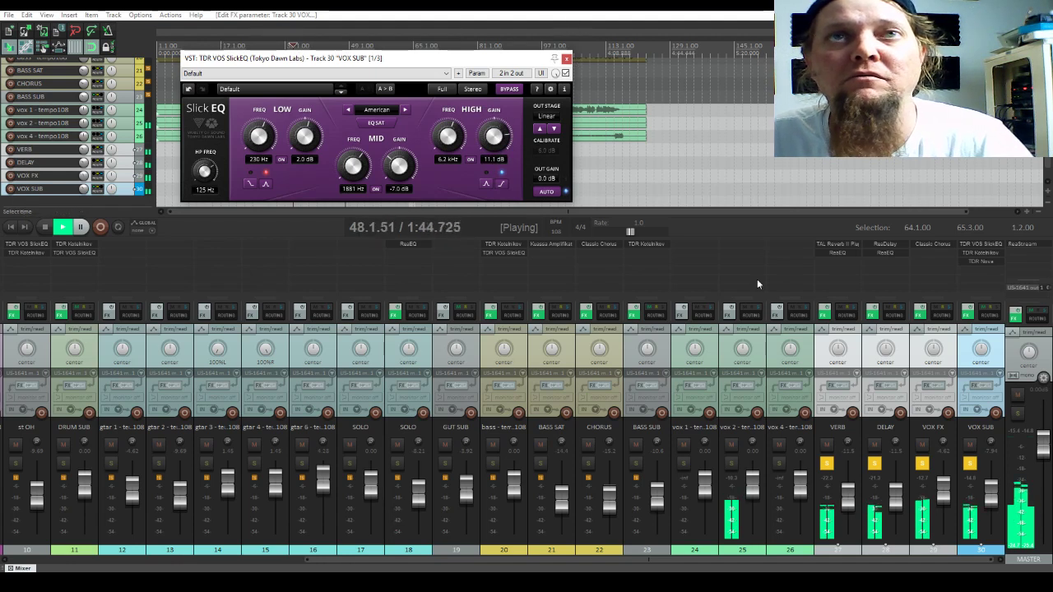
# - Load the "Vocal Bus - Tight" preset in VOX SUB's Kotelnikov, set the threshold to -22.9 dB, stop playback and close both plug-in windows
pyautogui.click(980, 253)
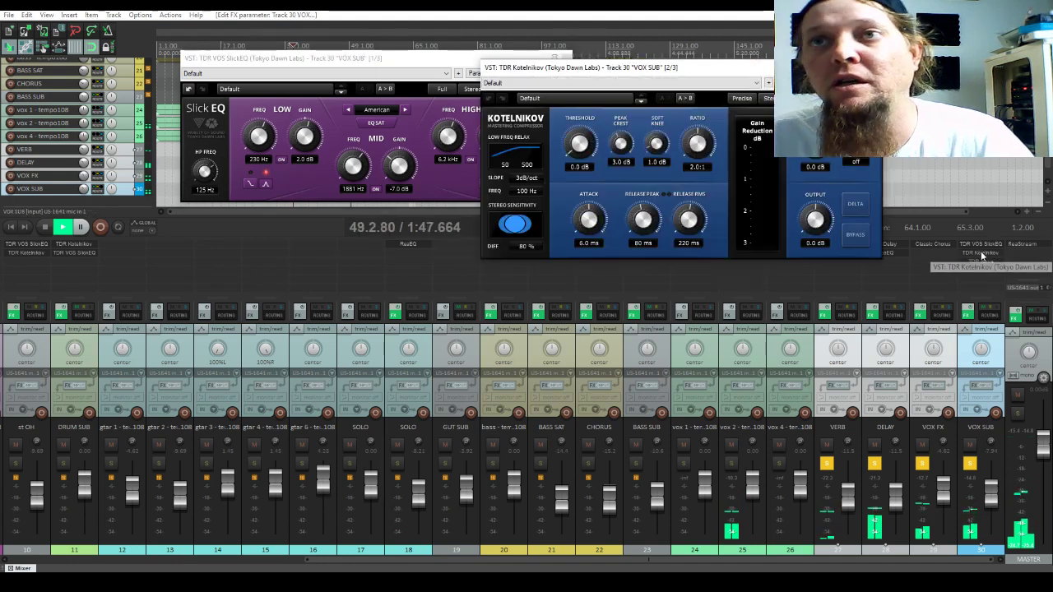
pyautogui.click(593, 83)
pyautogui.click(551, 165)
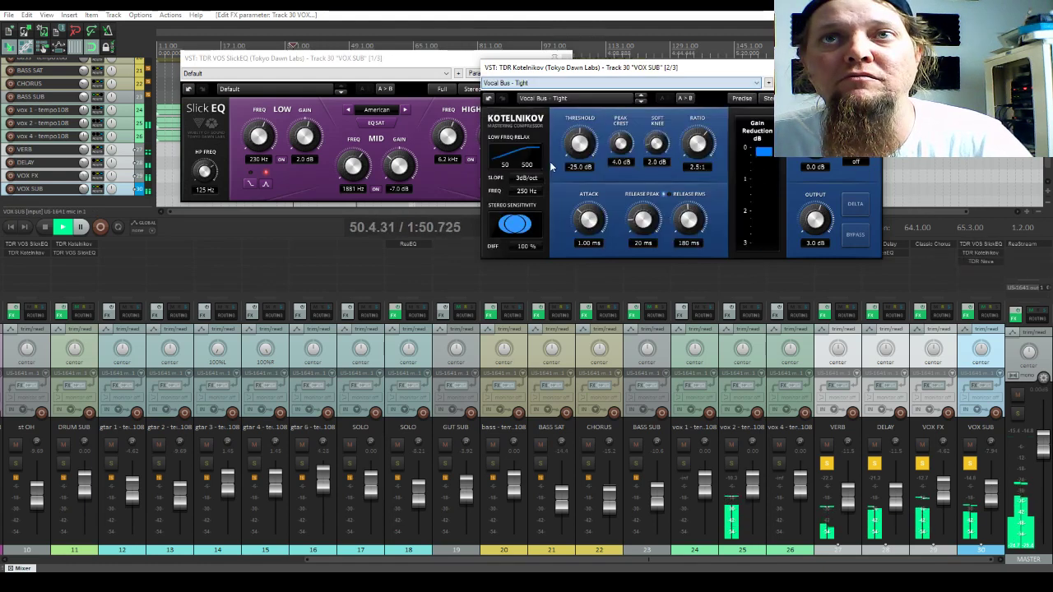
pyautogui.moveTo(580, 145); pyautogui.dragTo(579, 141)
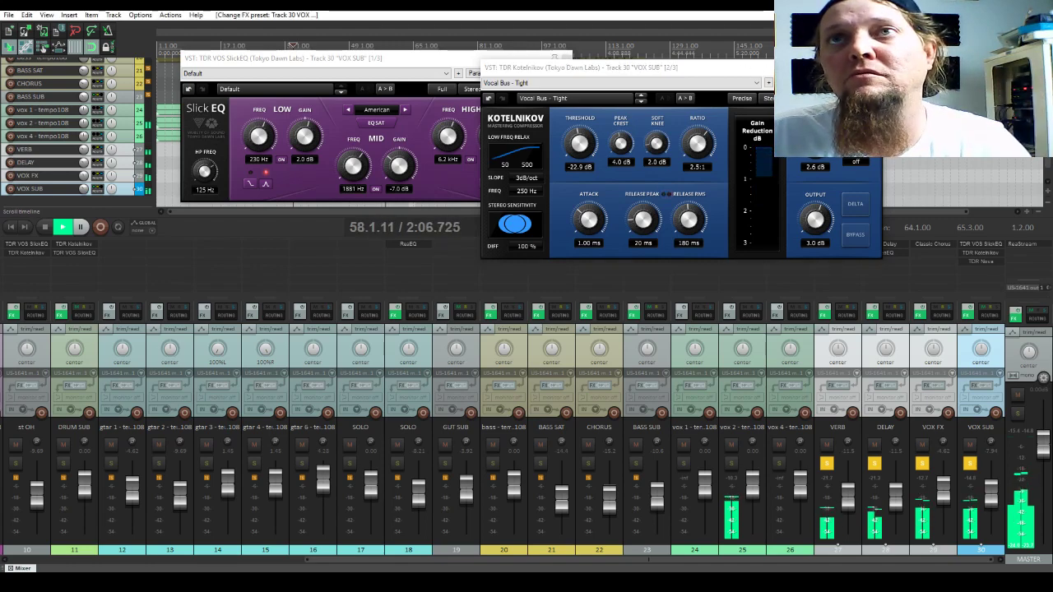
pyautogui.press('space')
pyautogui.press('Escape')
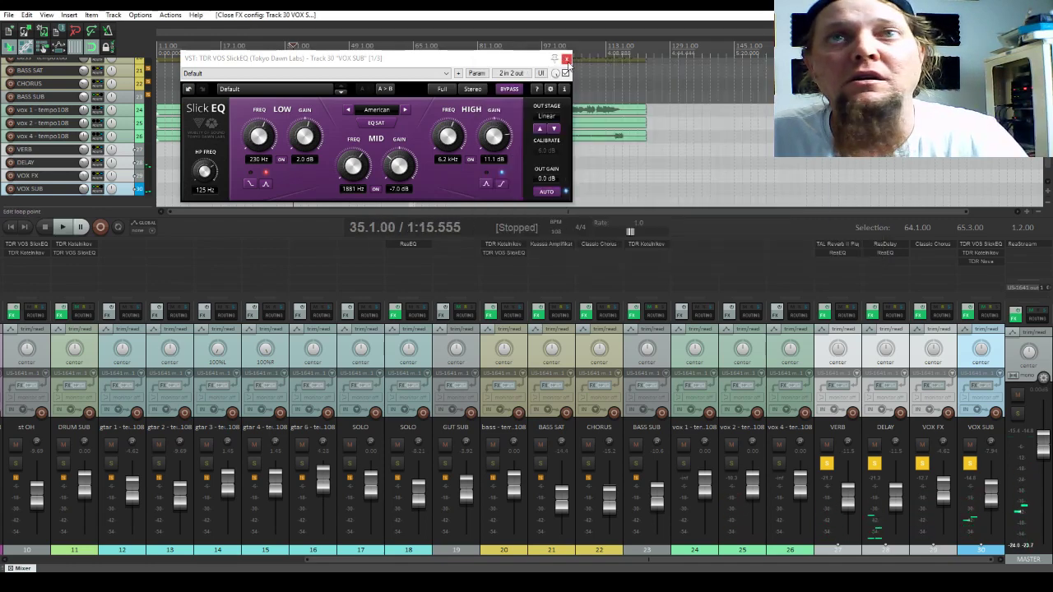
pyautogui.press('Escape')
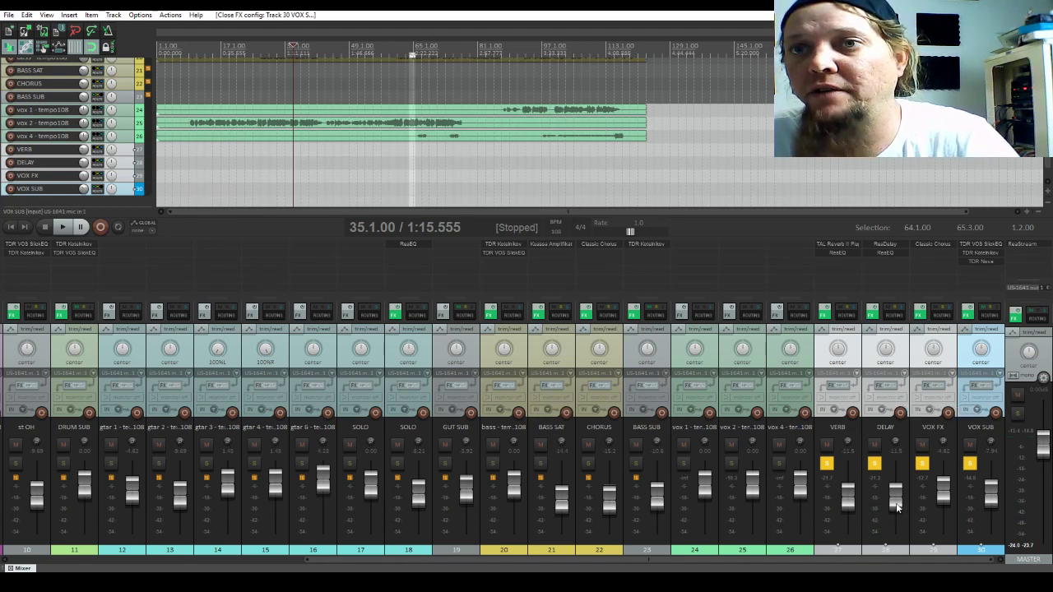
# - Lower only the DELAY track's volume to -18.7 dB while playing the soloed vocals from bar 35
pyautogui.moveTo(896, 508)
pyautogui.scroll(2, 896, 507)
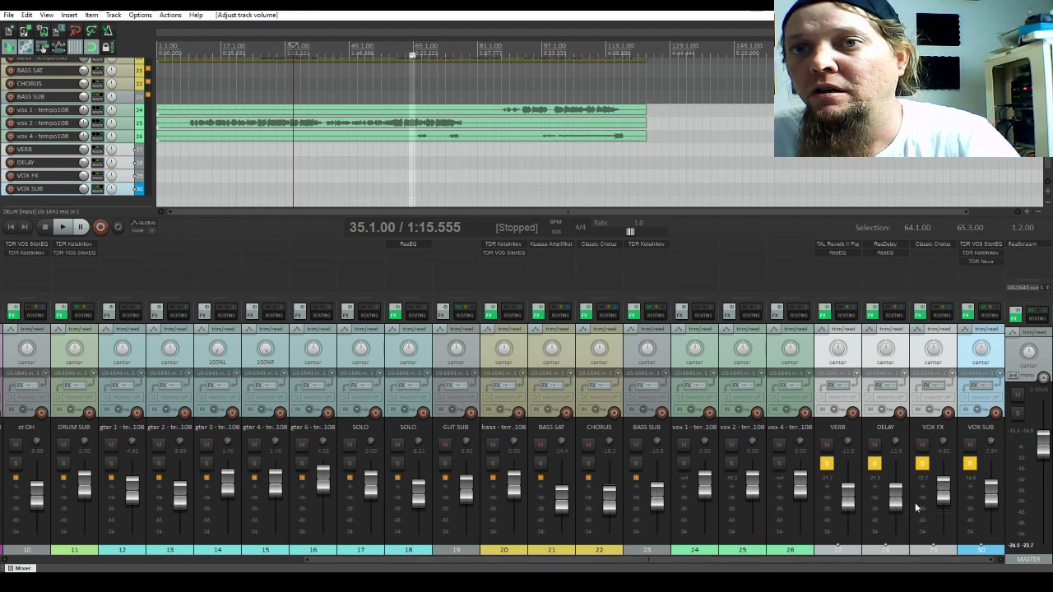
pyautogui.click(811, 551)
pyautogui.scroll(-8, 896, 498)
pyautogui.press('space')
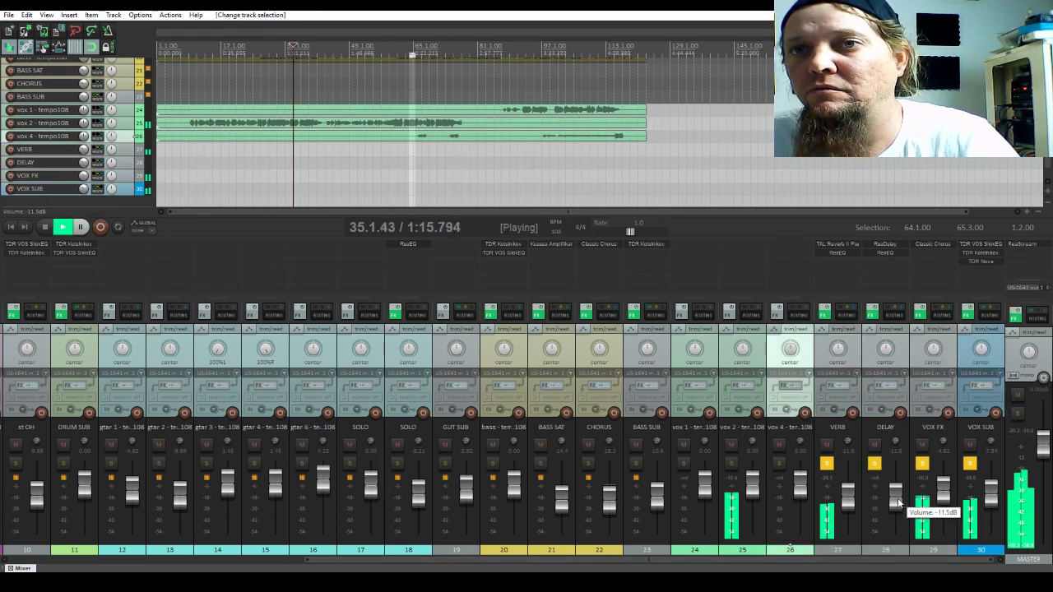
pyautogui.scroll(-6, 899, 503)
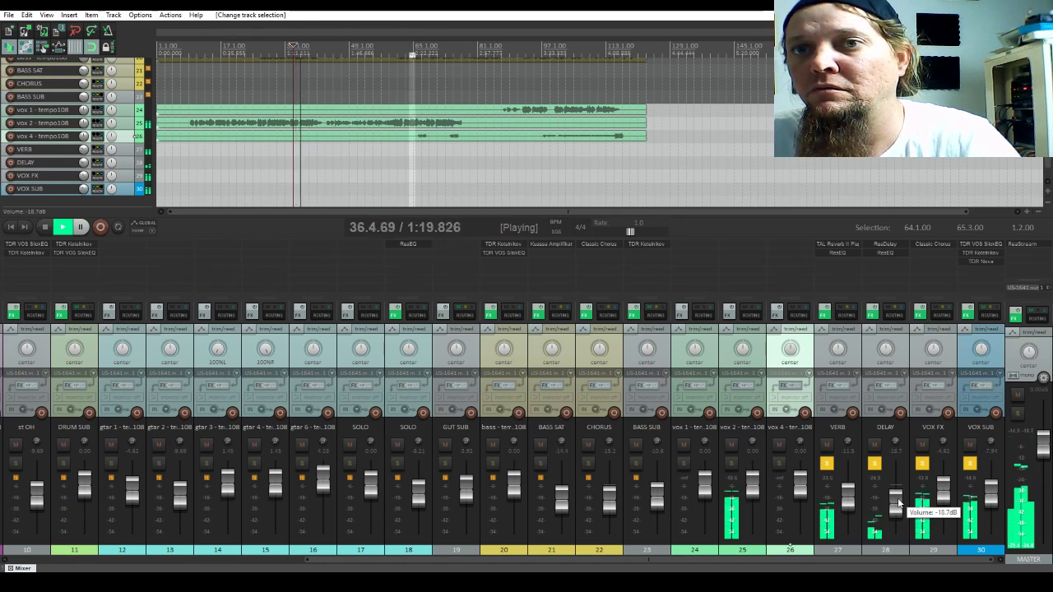
# - Unsolo all tracks and raise VOX SUB's volume to -4.62 dB while playing the full mix from bar 35
pyautogui.press('space')
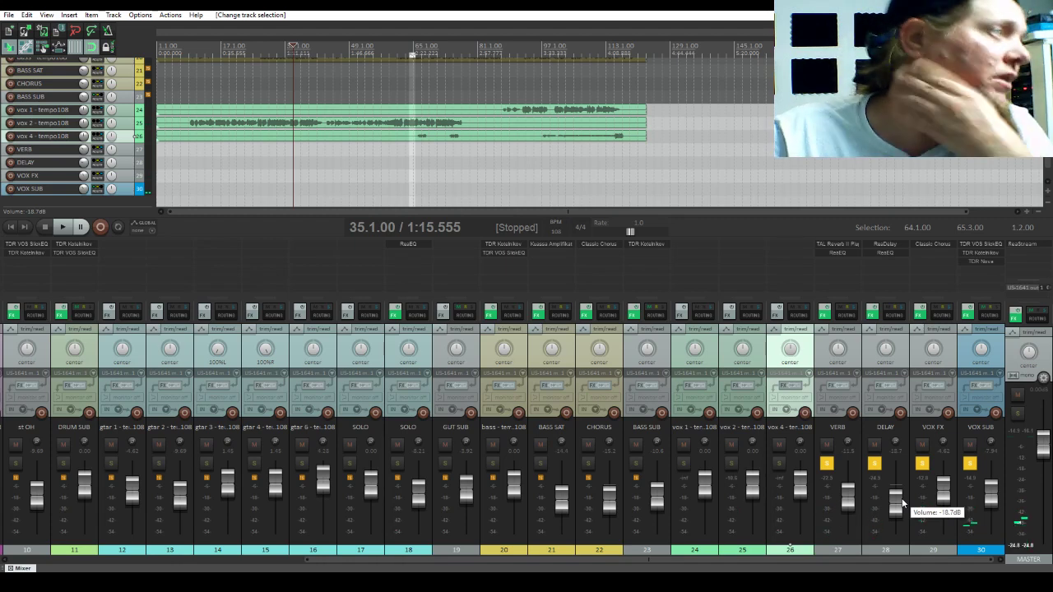
pyautogui.click(903, 504)
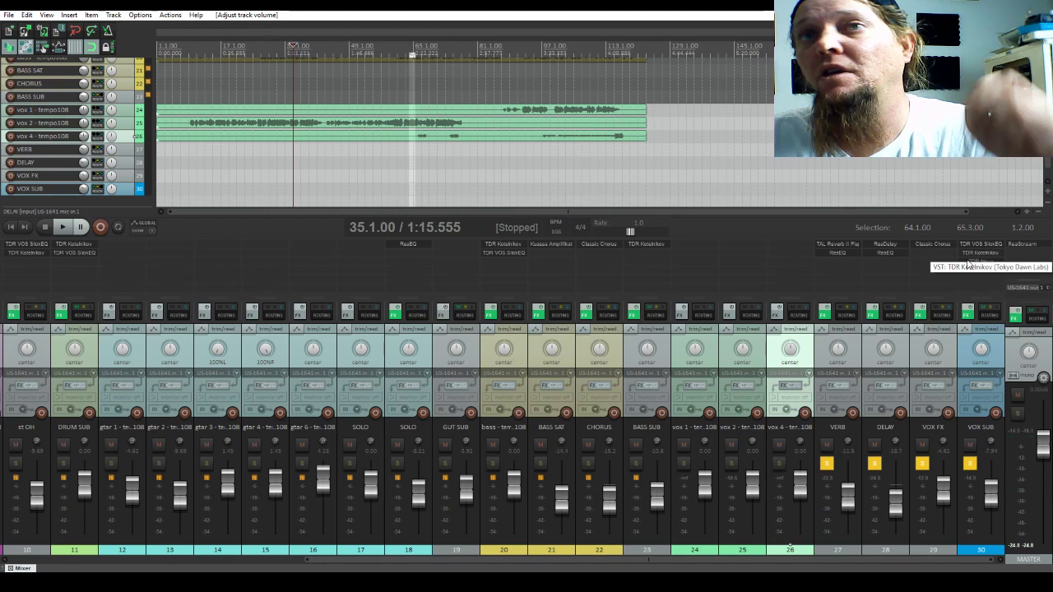
pyautogui.click(971, 464)
pyautogui.press('space')
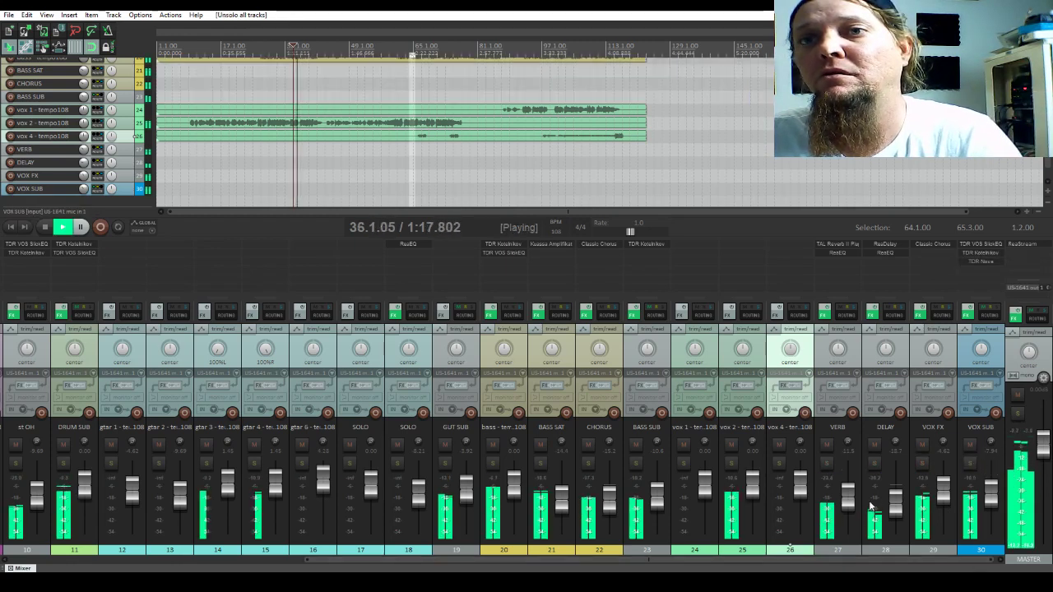
pyautogui.moveTo(901, 508)
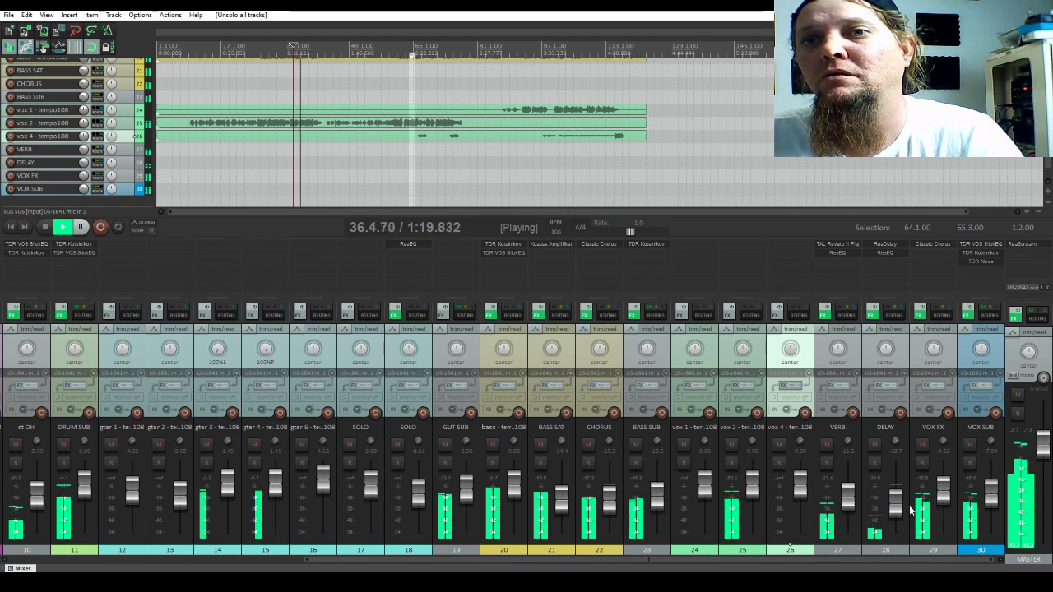
pyautogui.moveTo(993, 499)
pyautogui.moveTo(994, 499); pyautogui.dragTo(988, 490)
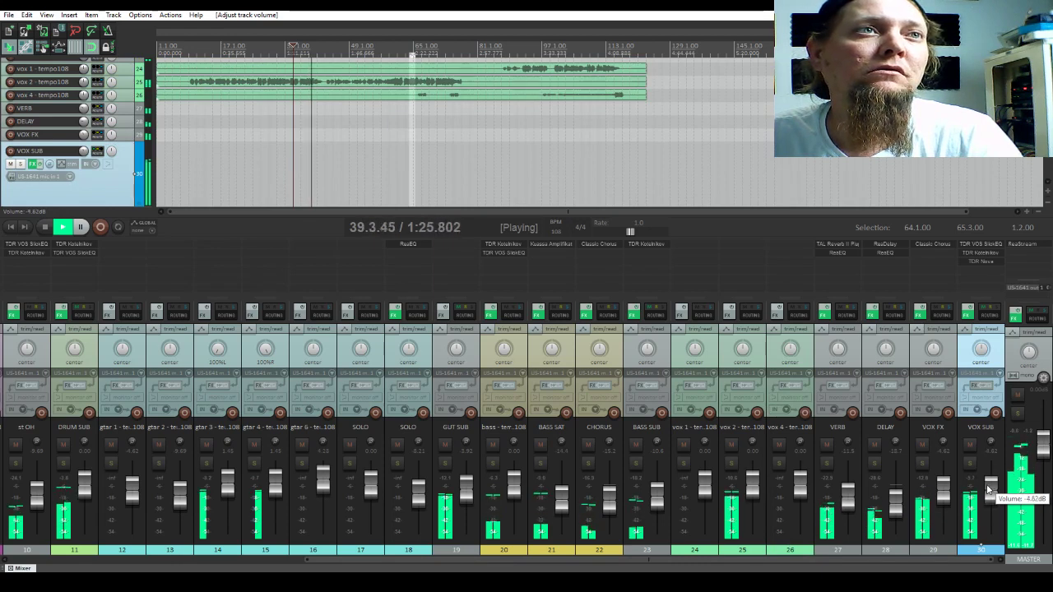
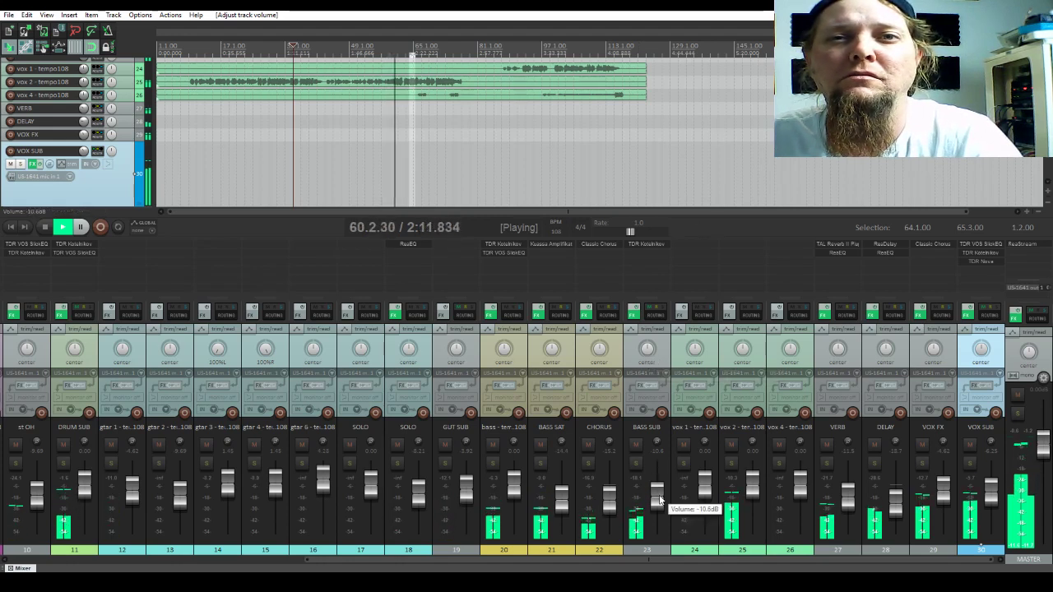
# - Set the volumes of the bass track to -8.81 dB, BASS SAT to -10.6 dB and CHORUS to -9.47 dB during playback
pyautogui.moveTo(645, 498); pyautogui.dragTo(568, 498)
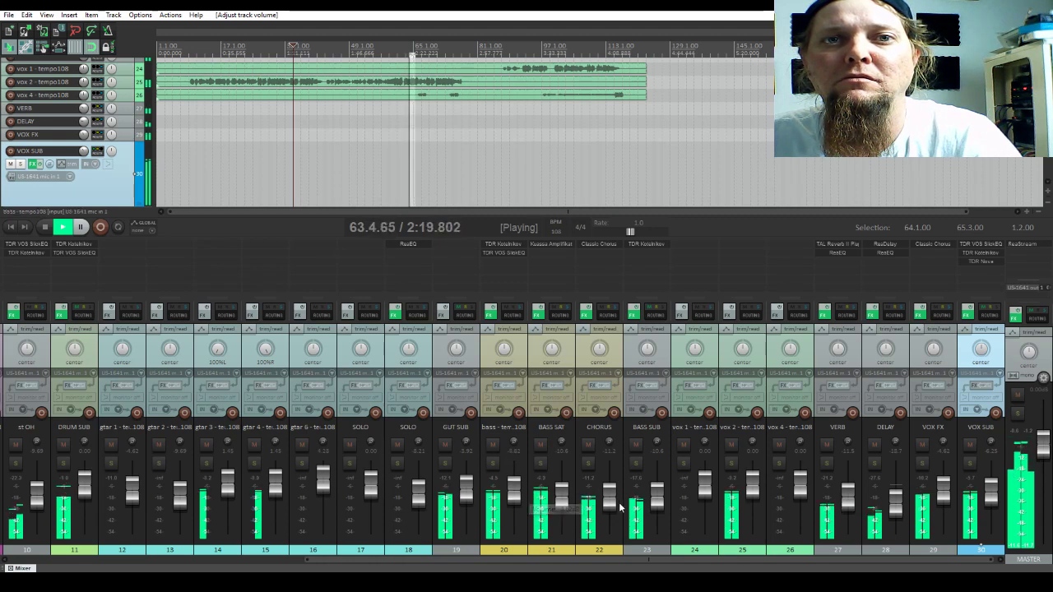
pyautogui.scroll(3, 609, 500)
pyautogui.scroll(-4, 528, 499)
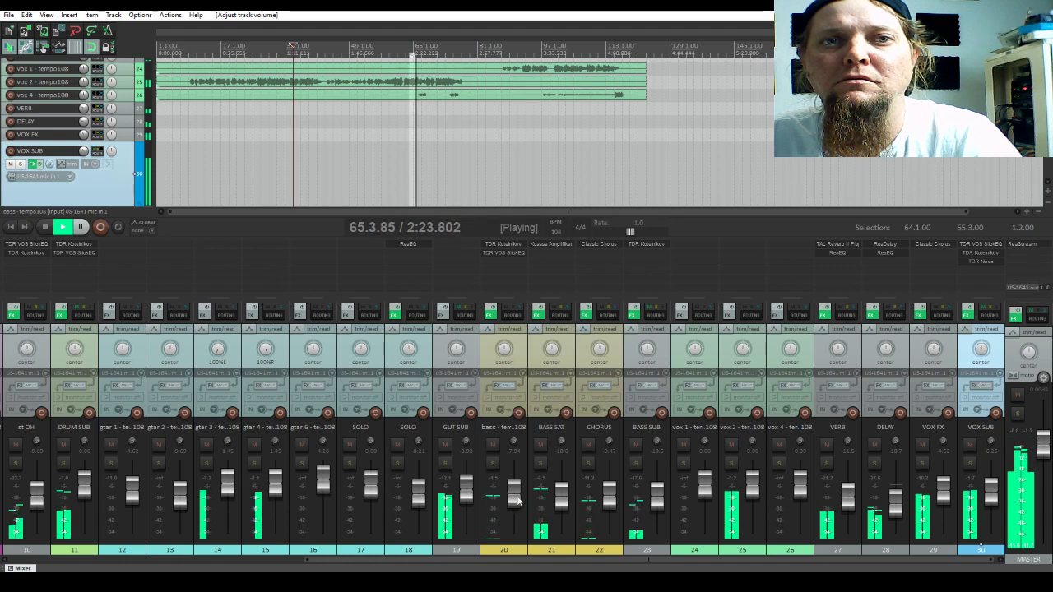
pyautogui.scroll(-1, 517, 498)
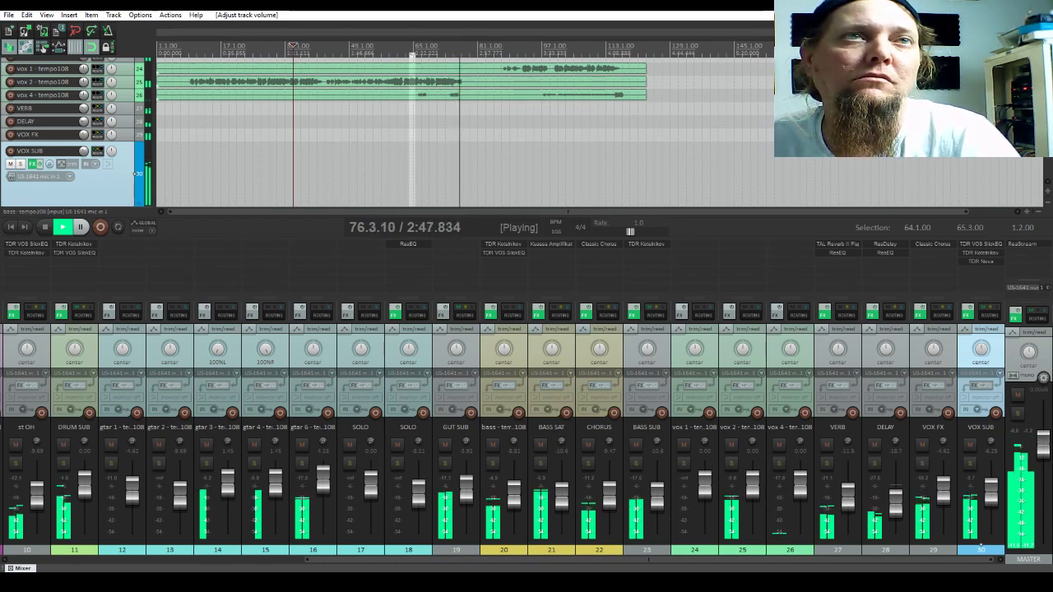
# - Hide the mixer to show all tracks, audition the song's ending from bar 115 and stop playback
pyautogui.click(47, 15)
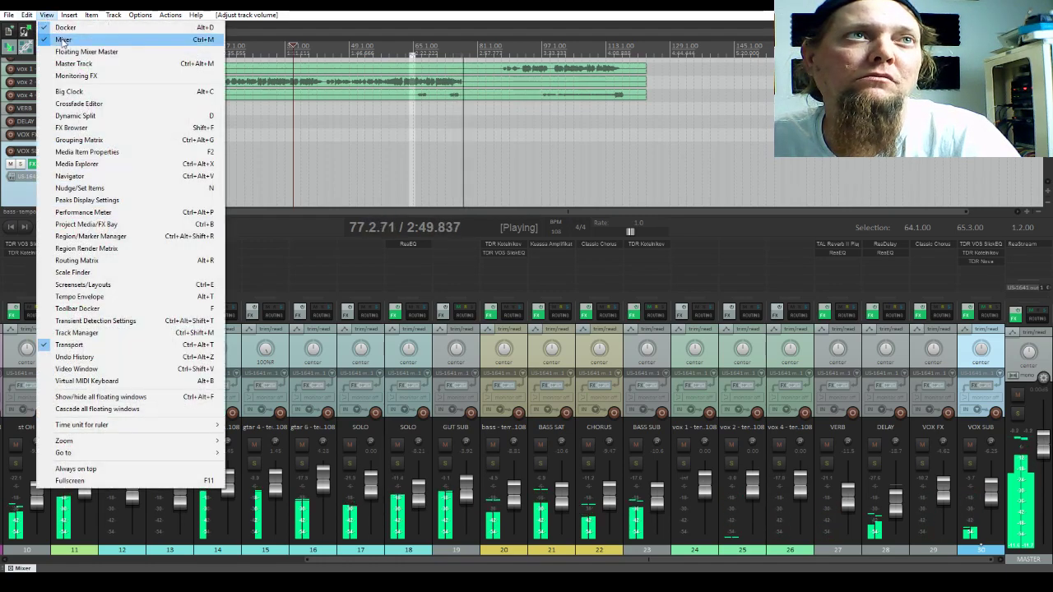
pyautogui.click(63, 39)
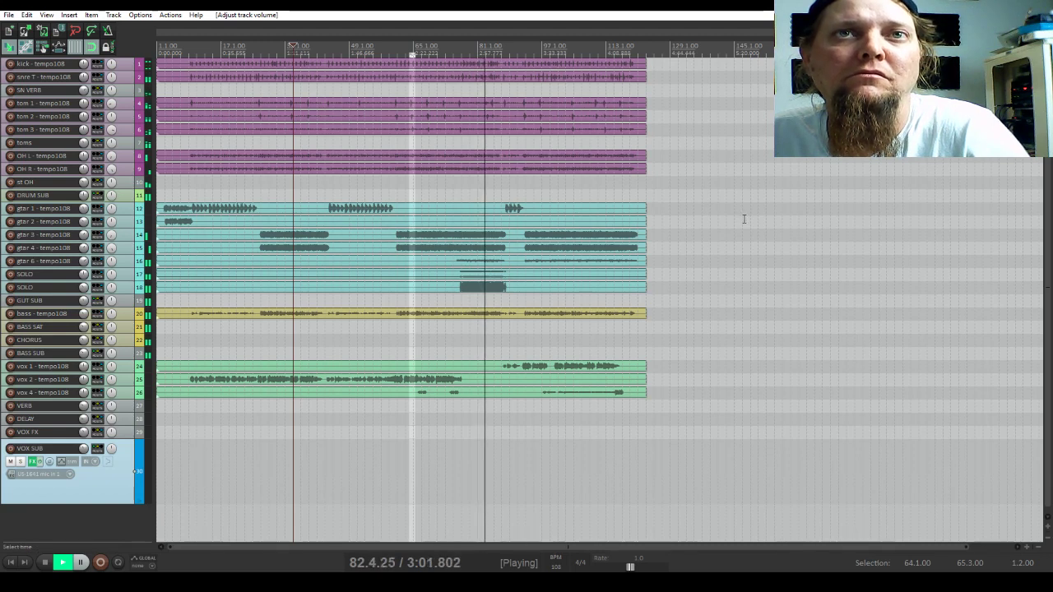
pyautogui.press('space')
pyautogui.click(612, 408)
pyautogui.press('space')
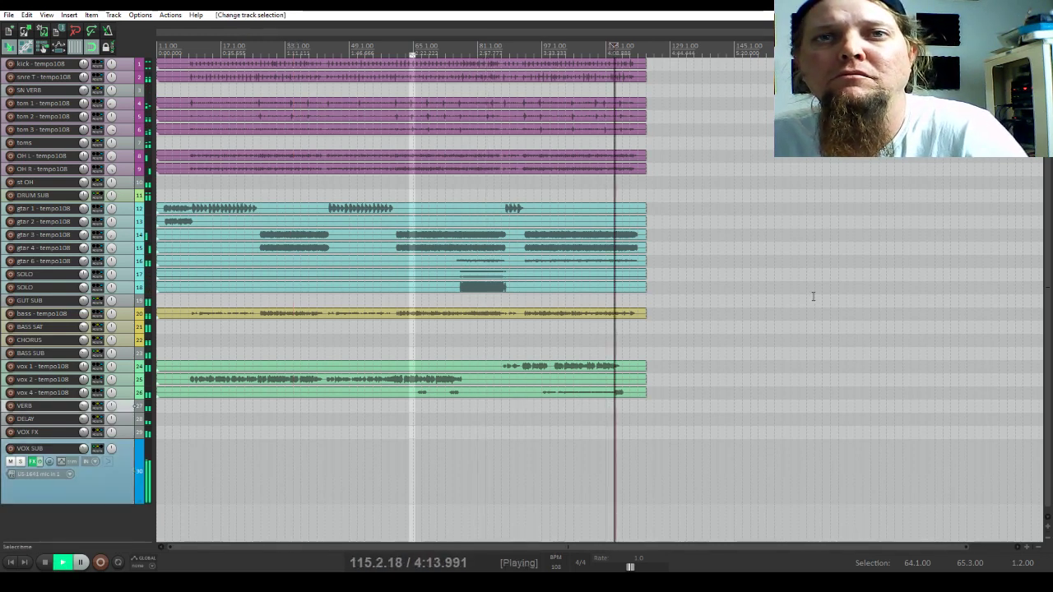
pyautogui.scroll(5, 812, 295)
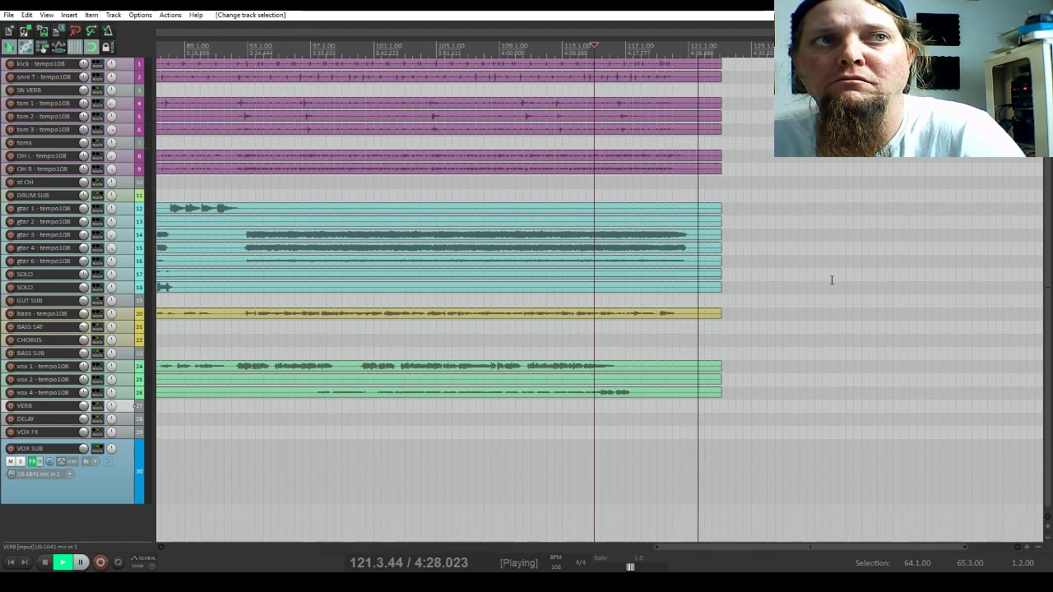
pyautogui.scroll(-5, 831, 280)
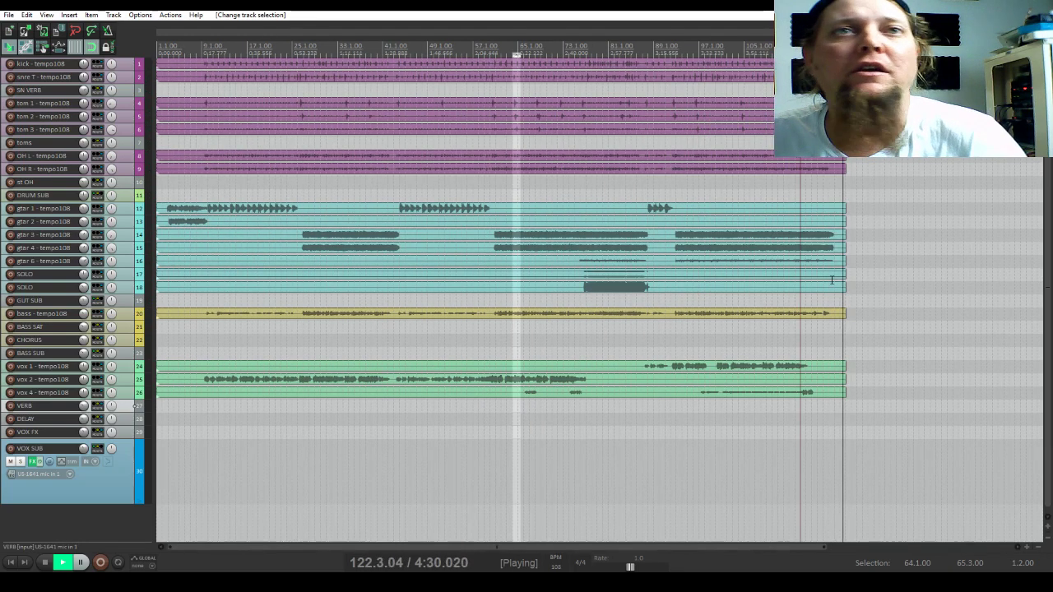
pyautogui.press('space')
# - Play the section after the solo from bar 88, stop, and lower the gtar 1 track's volume to -6.25 dB
pyautogui.scroll(2, 561, 438)
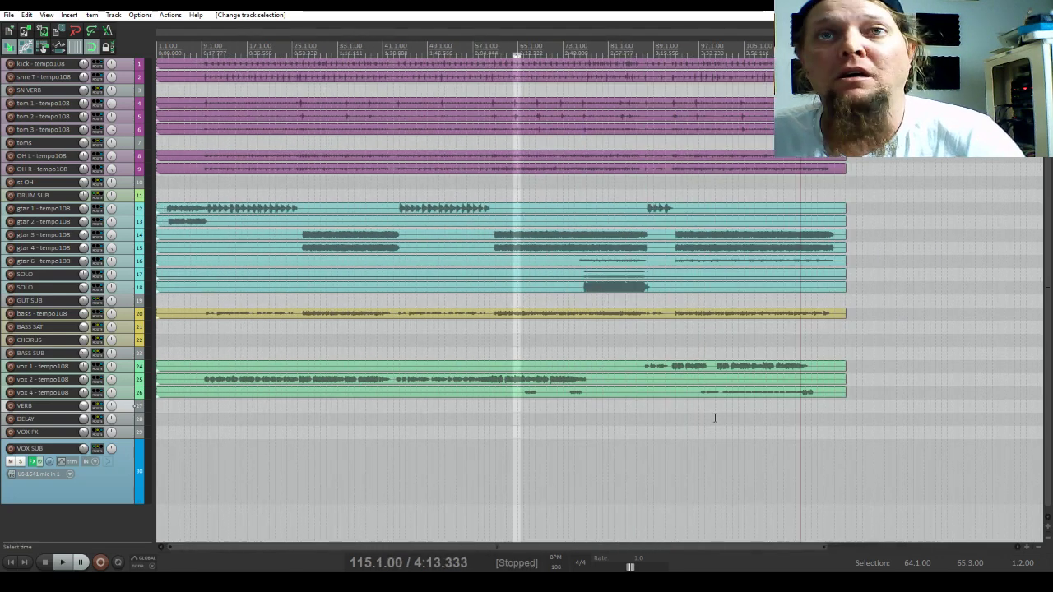
pyautogui.click(647, 430)
pyautogui.press('space')
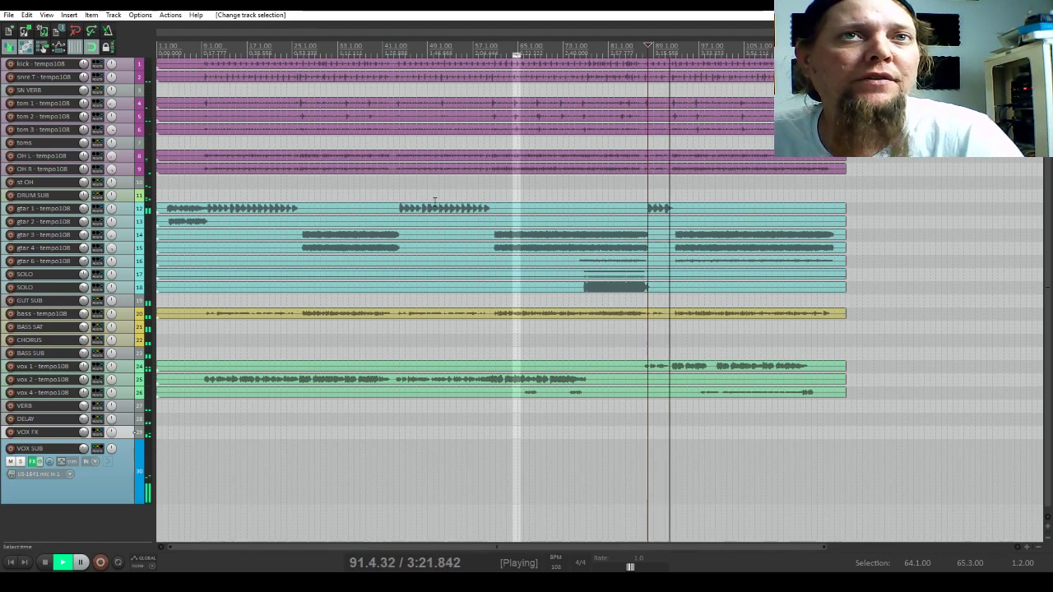
pyautogui.press('space')
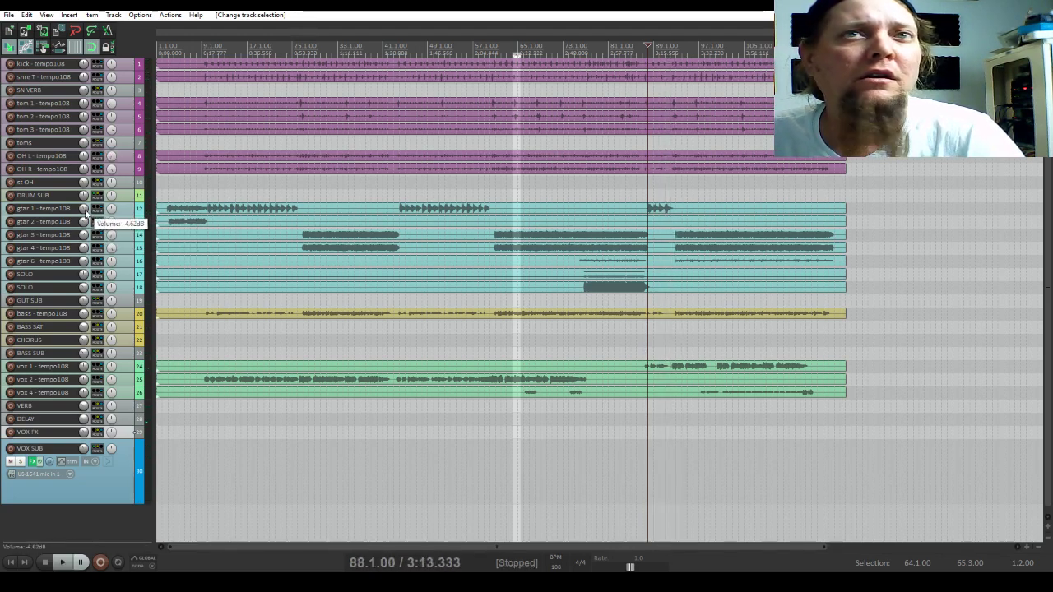
pyautogui.moveTo(86, 214); pyautogui.dragTo(85, 216)
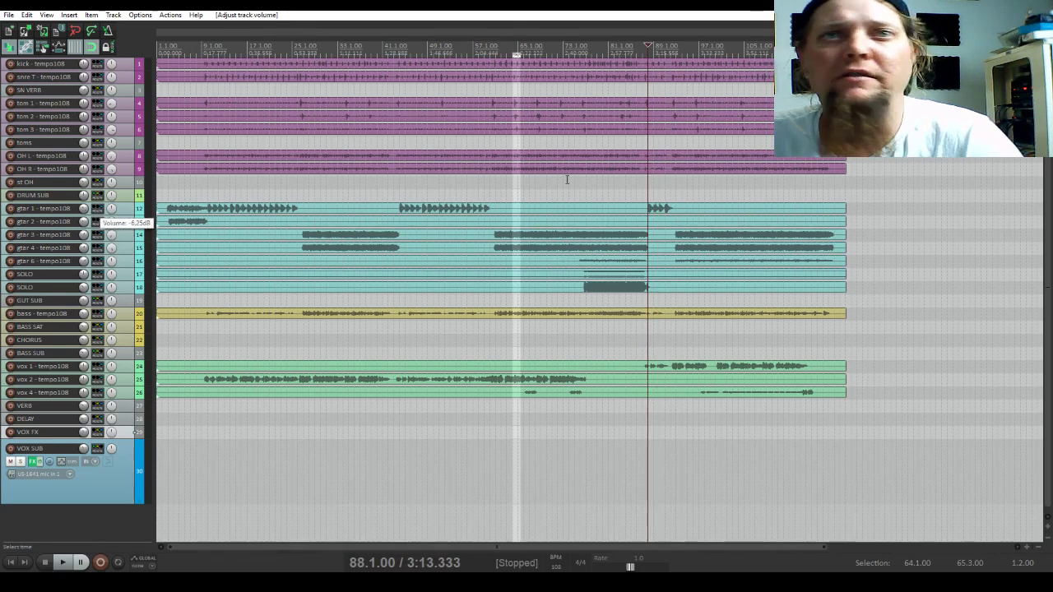
# - Audition the solo and the section after it by playing from around bars 82, 89 and 84
pyautogui.click(618, 187)
pyautogui.press('space')
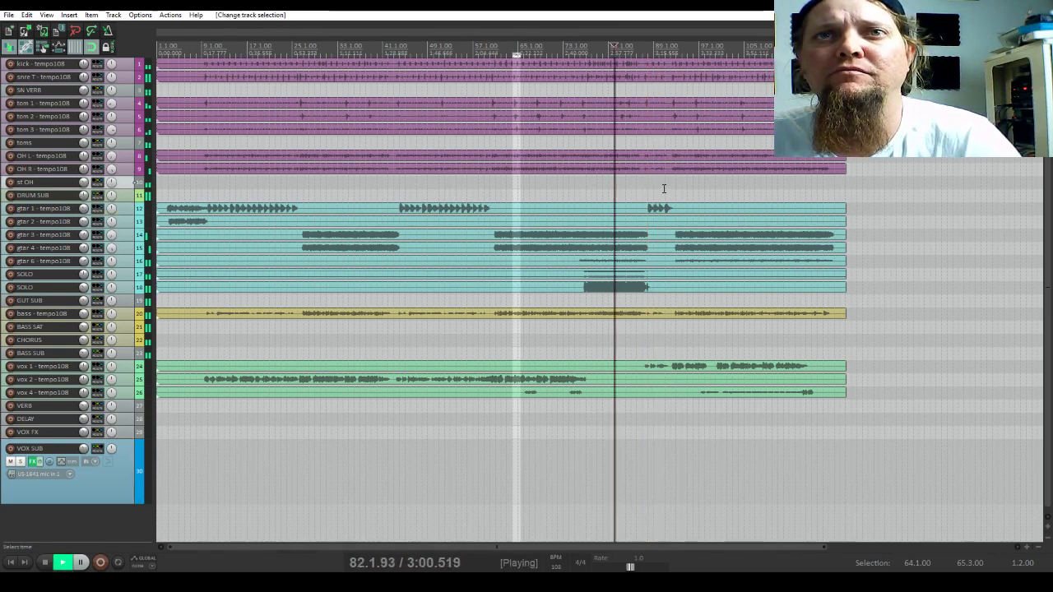
pyautogui.click(654, 188)
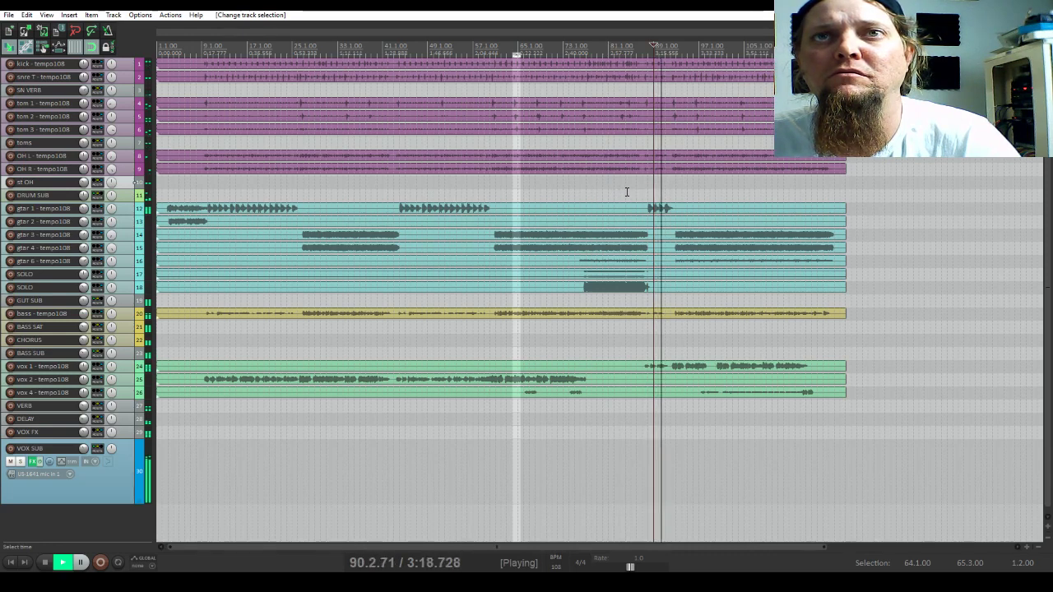
pyautogui.click(626, 192)
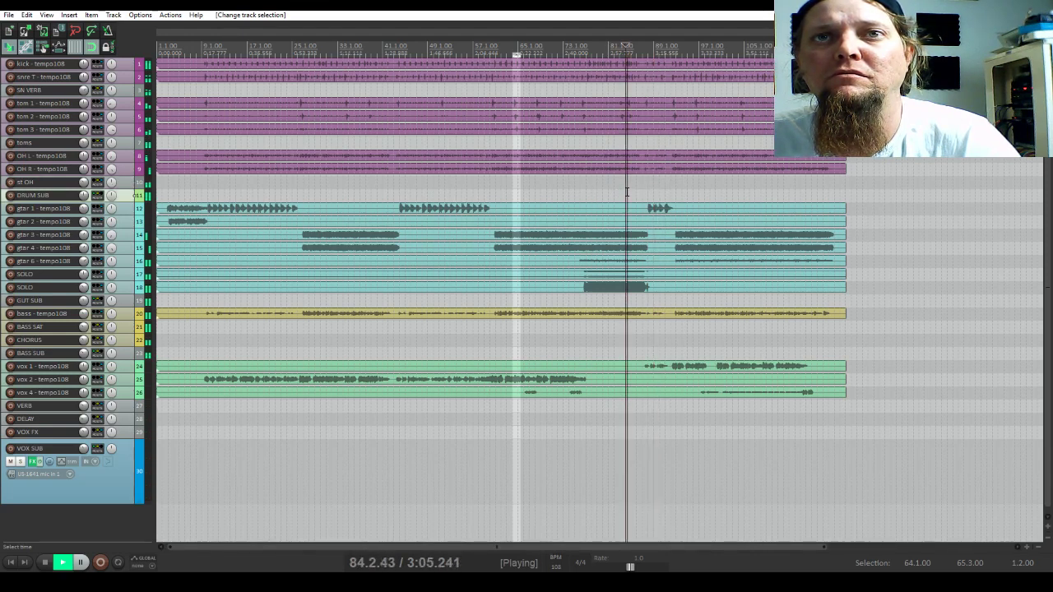
# - Lower VOX SUB's volume to -7.94 dB while playing from bar 58, show the mixer again and stop playback
pyautogui.click(481, 185)
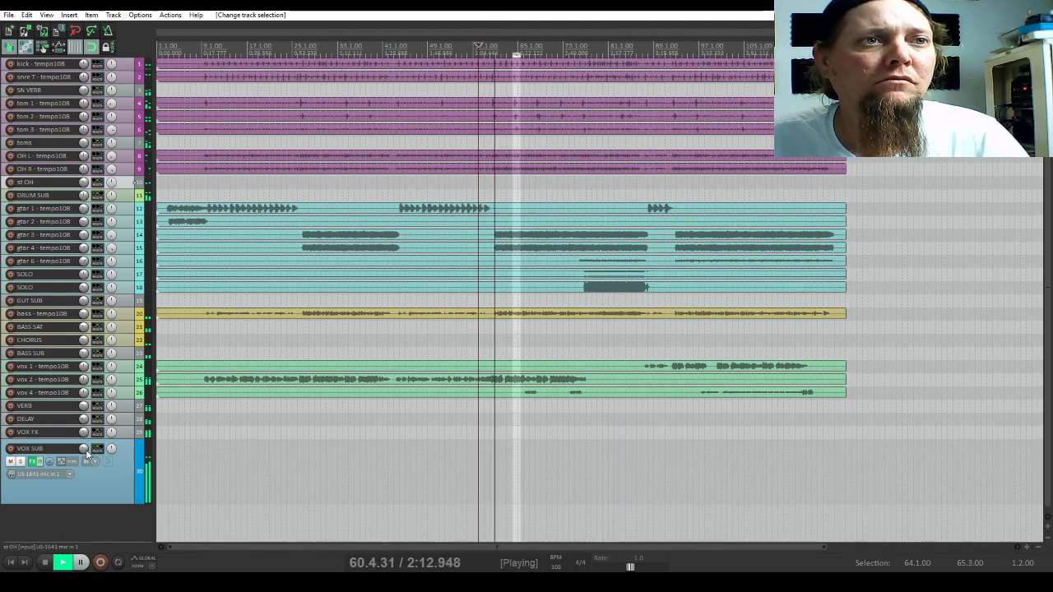
pyautogui.moveTo(86, 451)
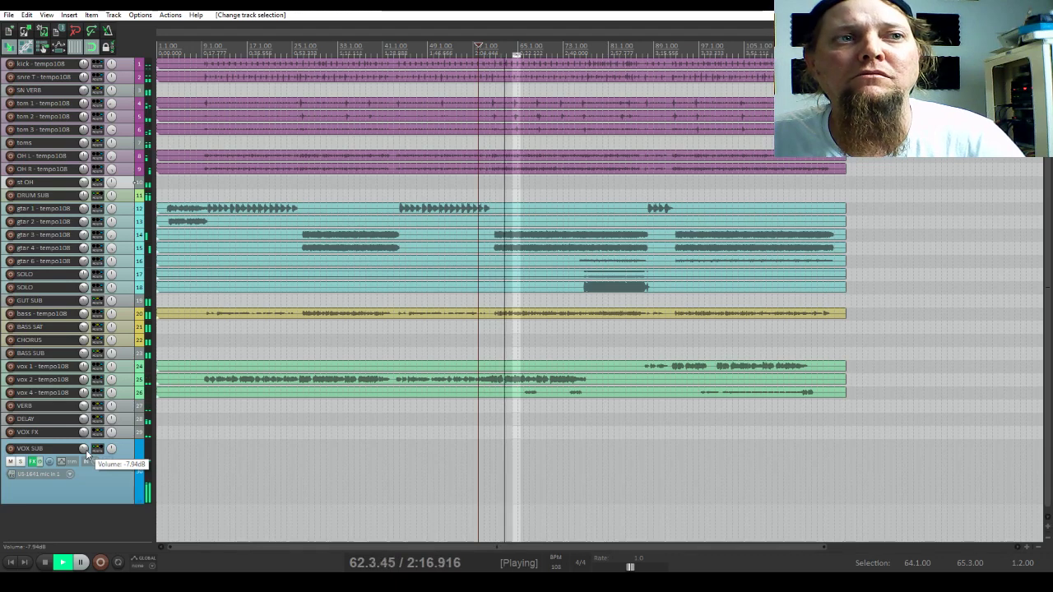
pyautogui.click(47, 15)
pyautogui.click(62, 52)
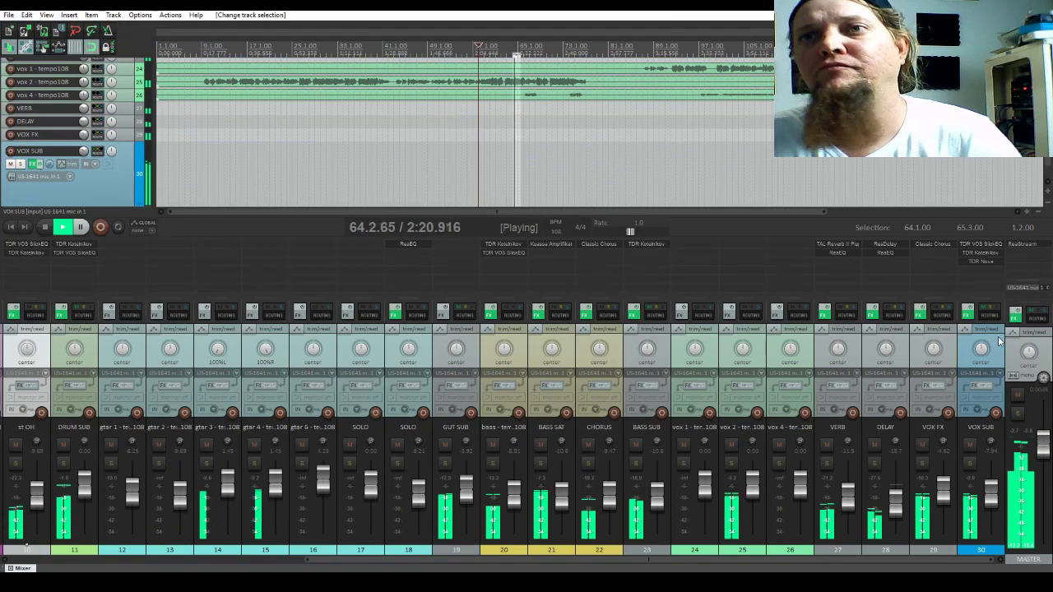
pyautogui.press('space')
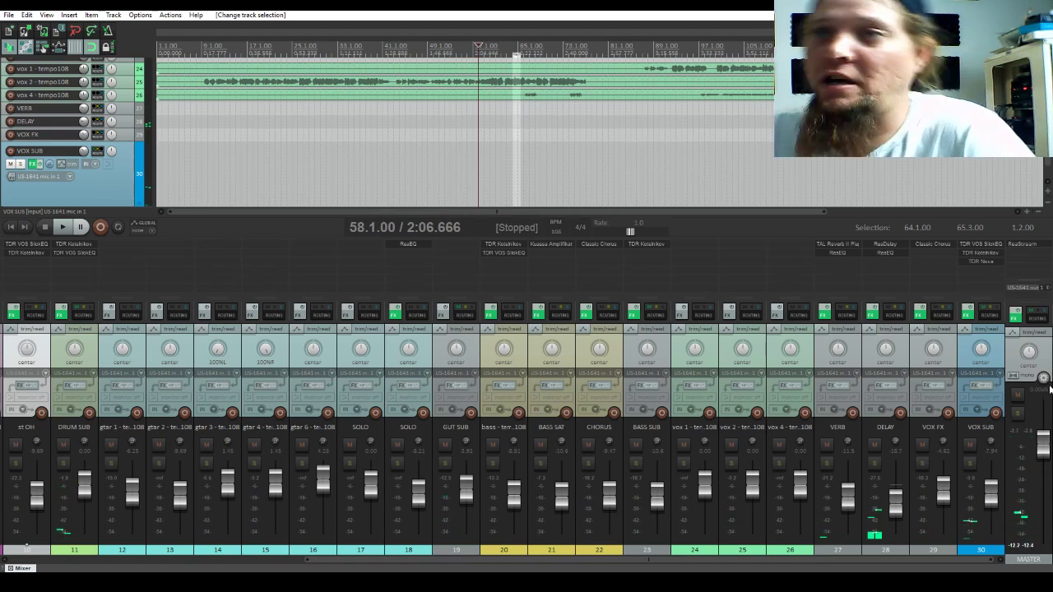
# - Play the mix from bar 58 and compare the master output in mono and stereo
pyautogui.press('space')
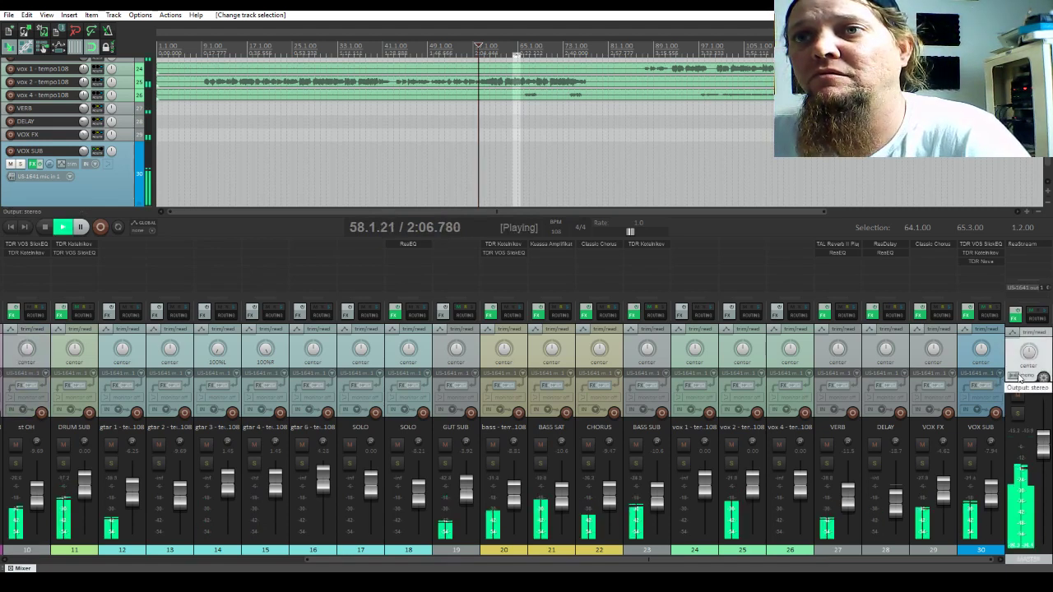
pyautogui.click(1015, 376)
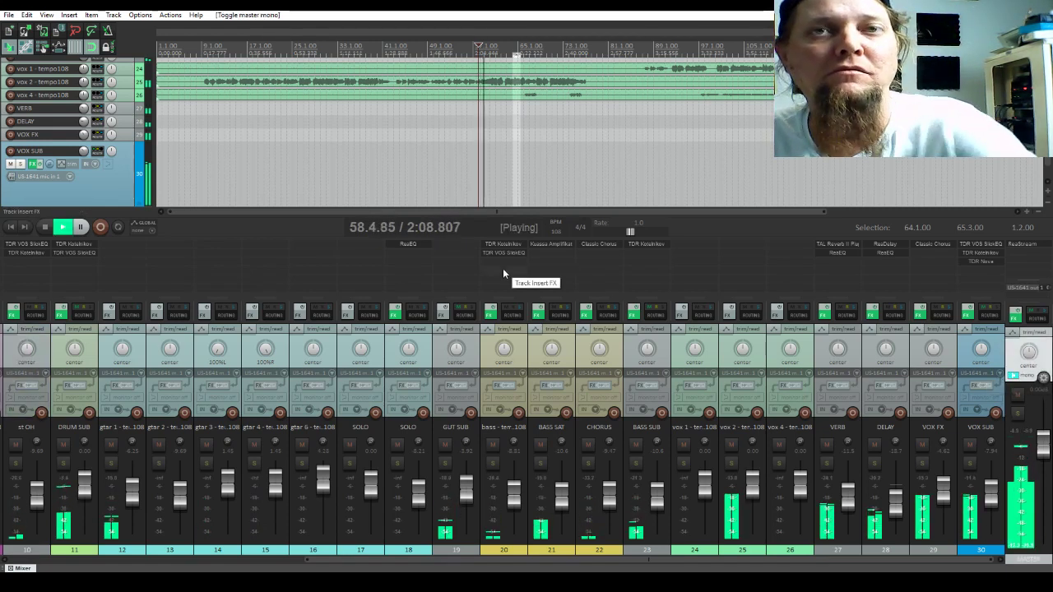
pyautogui.click(1014, 381)
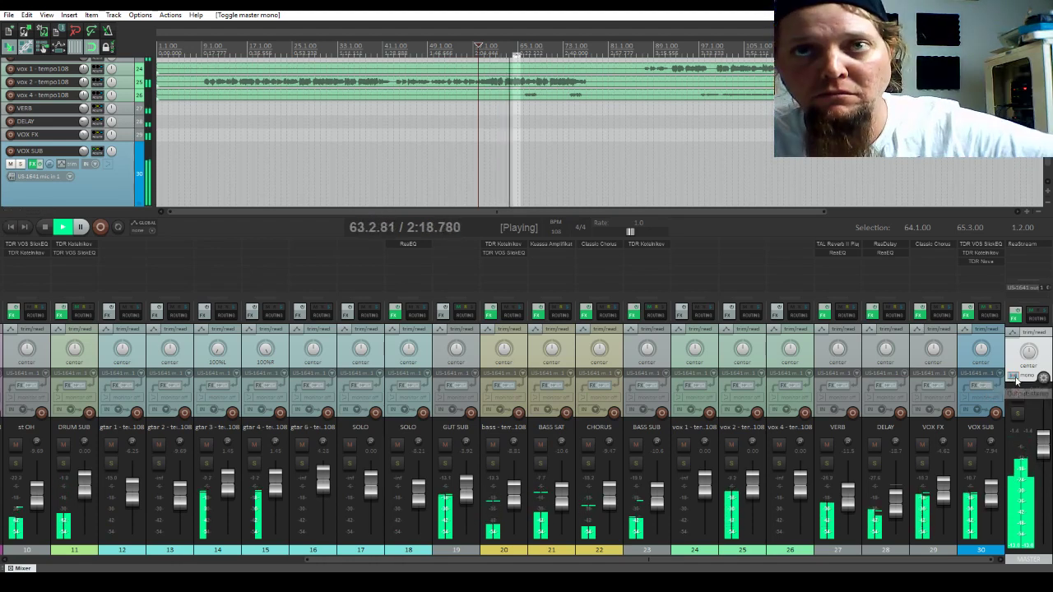
# - Switch the master to mono, raise GUT SUB's volume to -1.60 dB, return the master to stereo and stop playback
pyautogui.click(1014, 378)
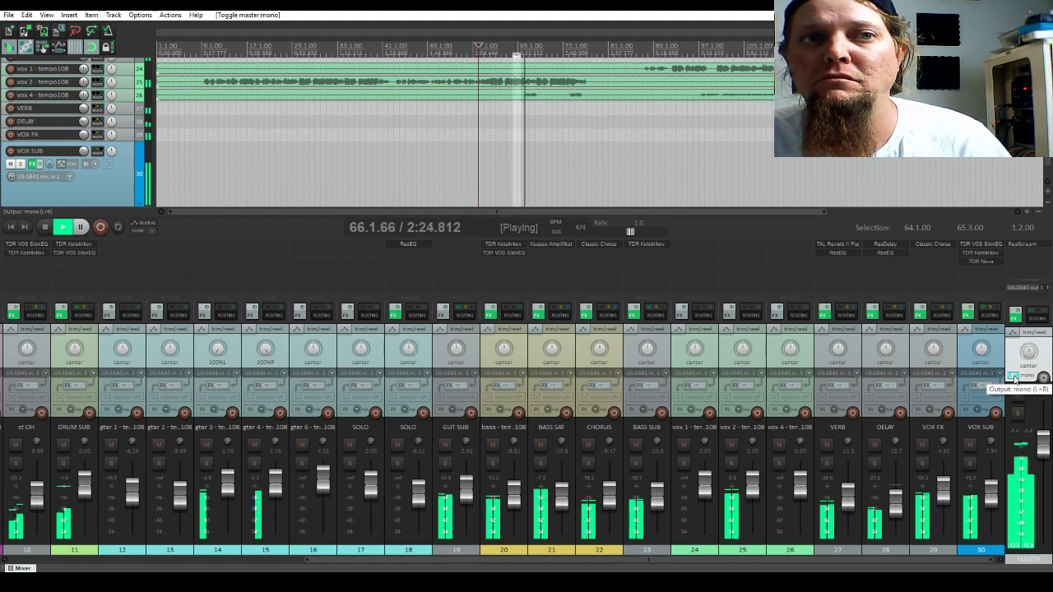
pyautogui.moveTo(465, 495)
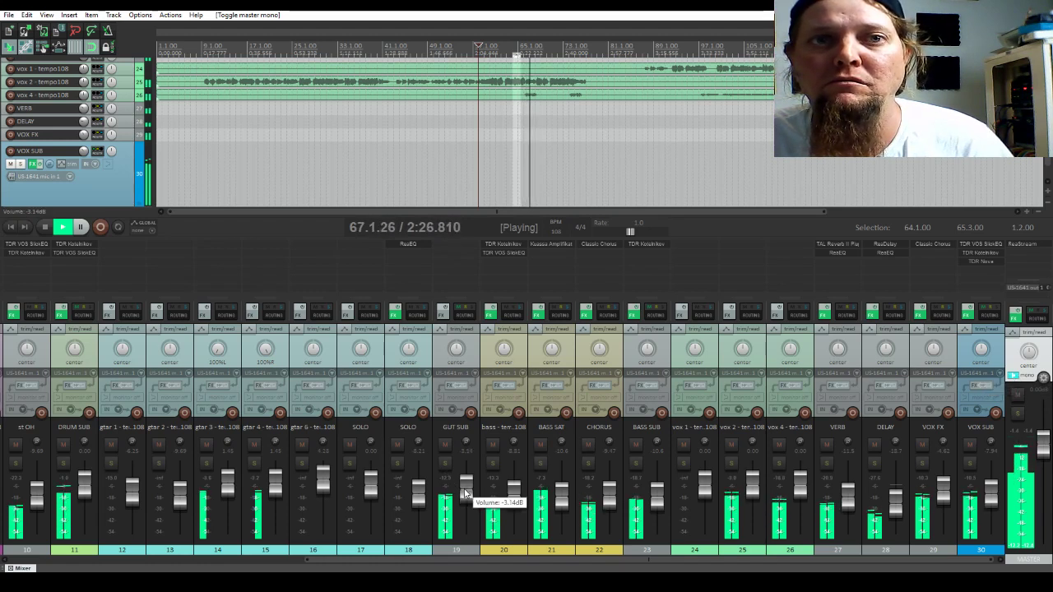
pyautogui.scroll(2, 466, 494)
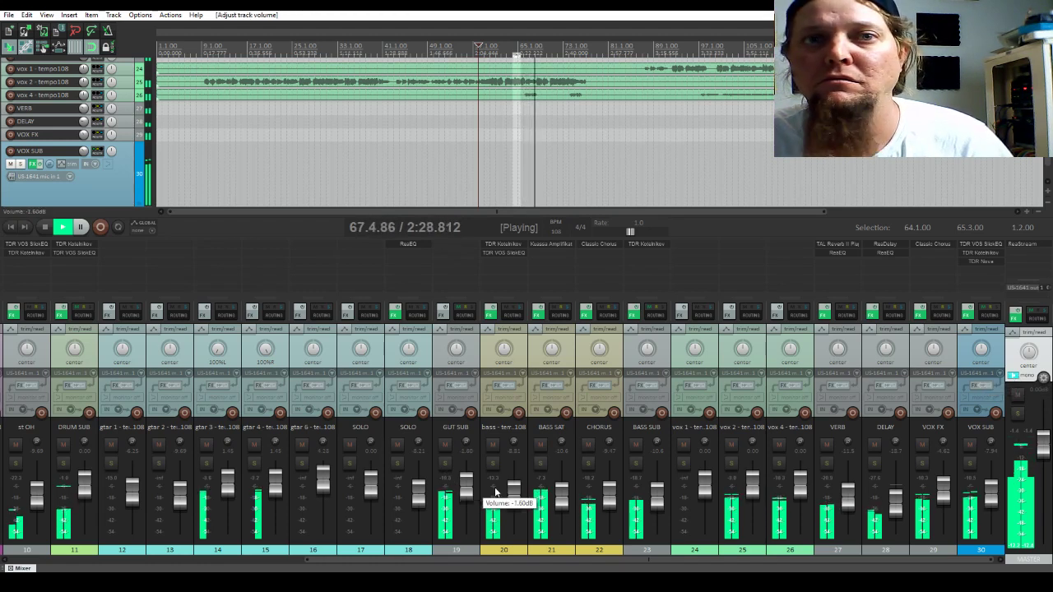
pyautogui.click(1012, 376)
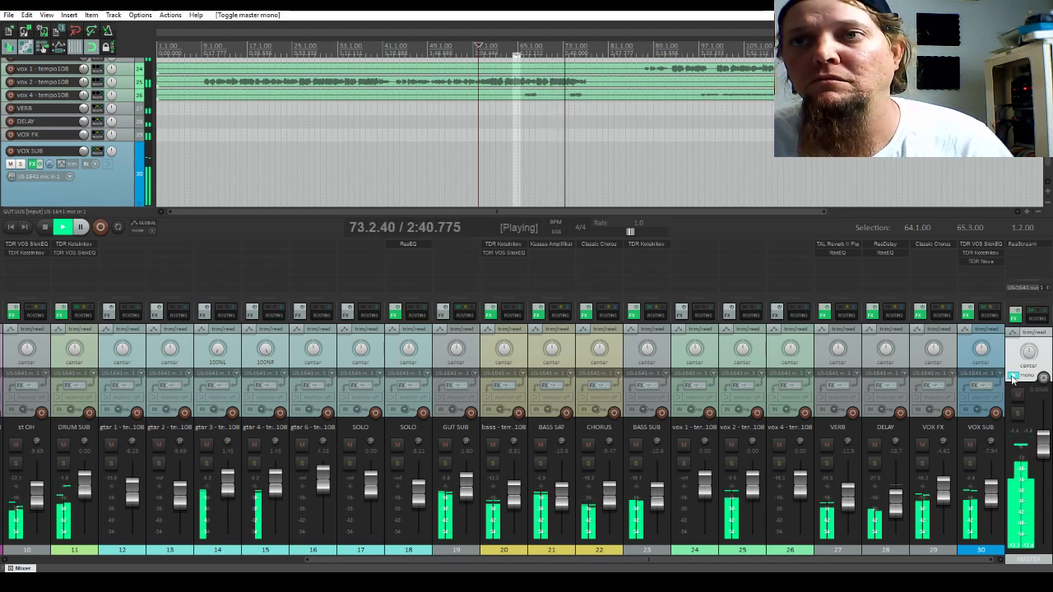
pyautogui.press('space')
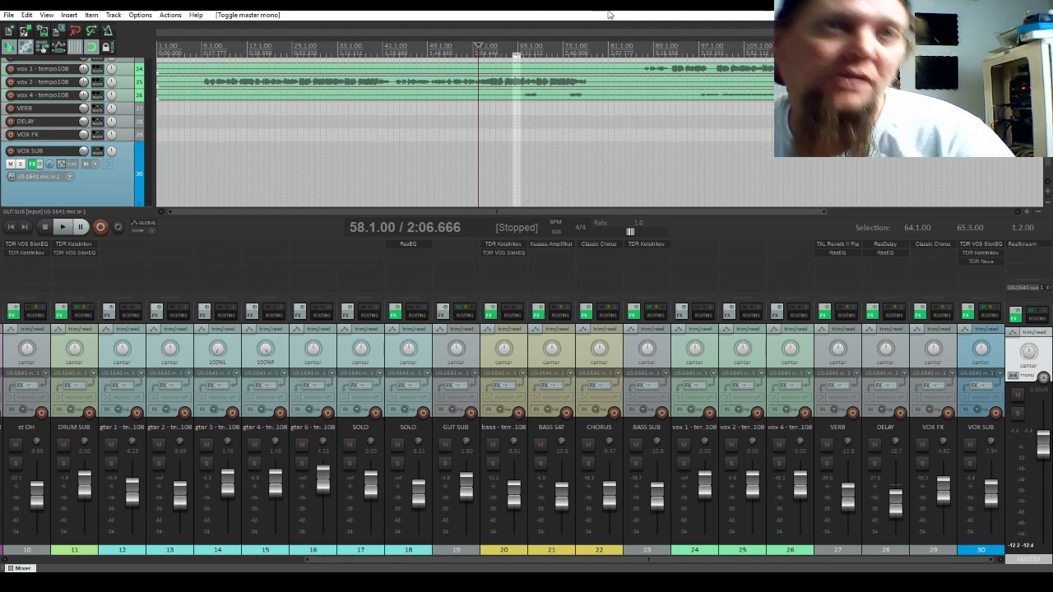
# - Play the mix from the start of the project, hide the mixer while listening, and stop playback
pyautogui.click(10, 227)
pyautogui.press('space')
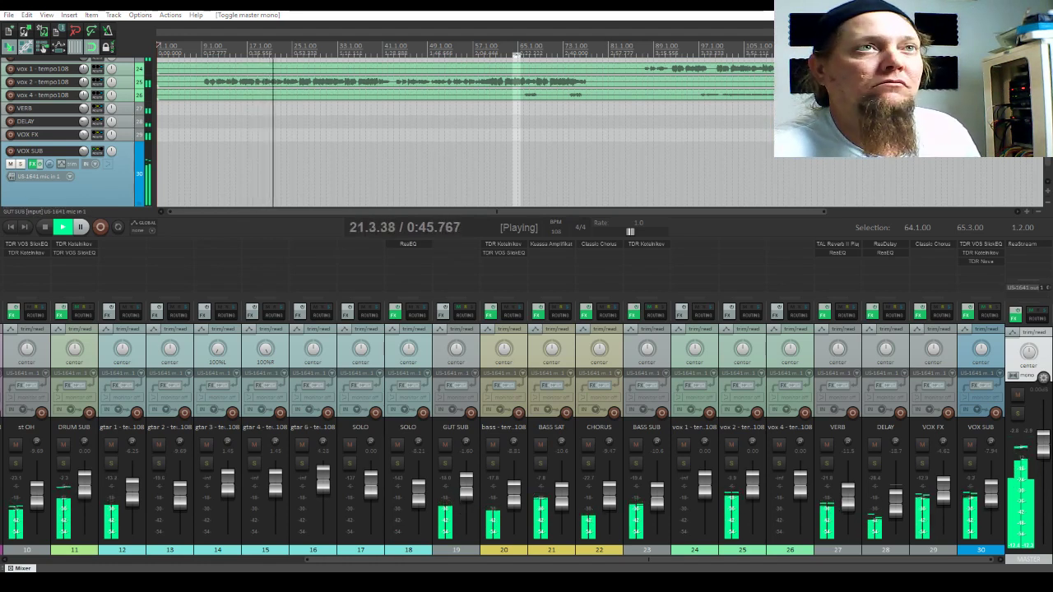
pyautogui.click(47, 15)
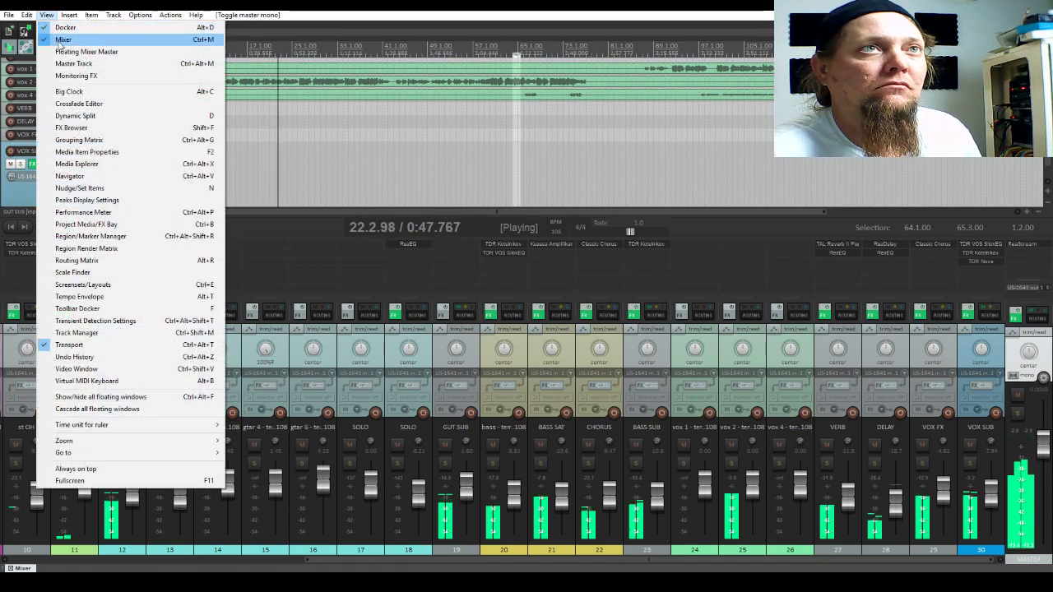
pyautogui.click(41, 35)
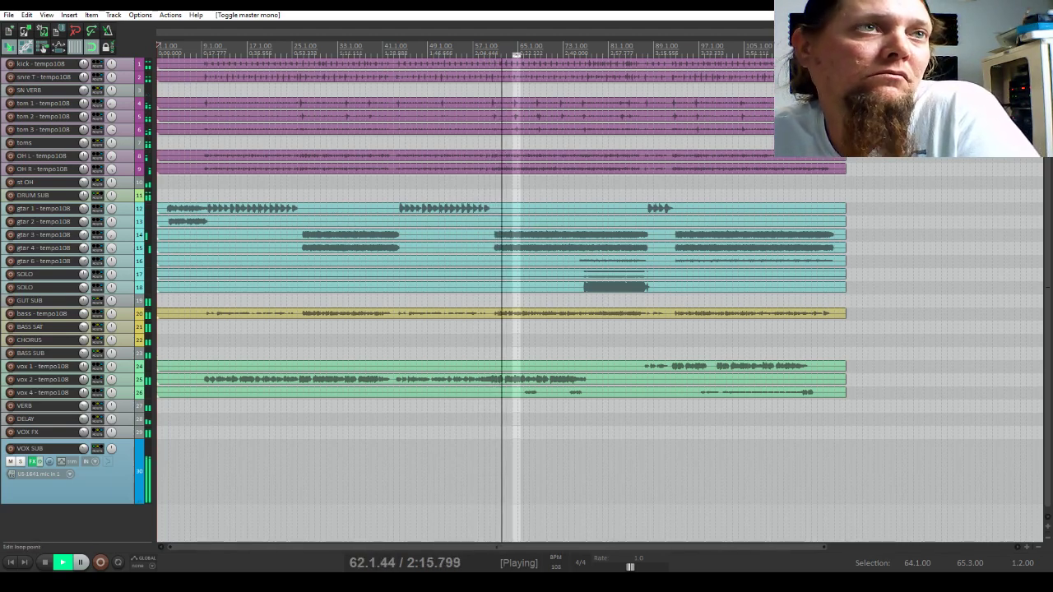
pyautogui.press('space')
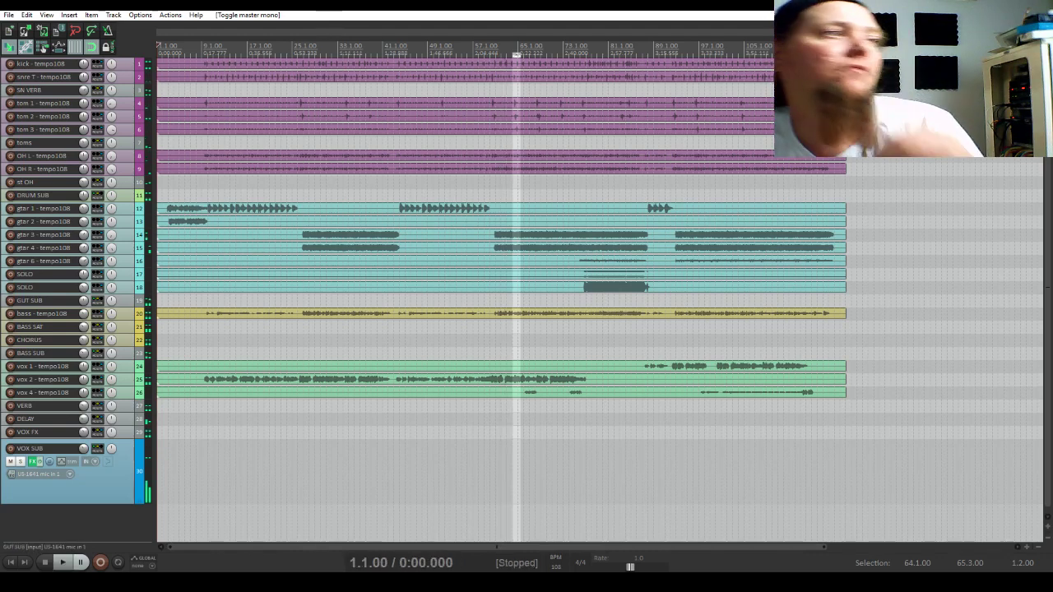